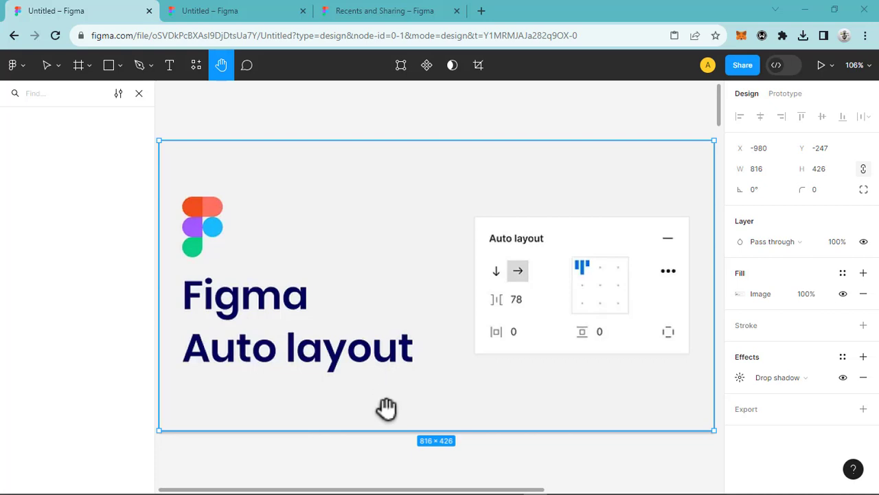
# Read the introduction on why auto layout matters, located below the title banner
pyautogui.scroll(-7, 388, 408)
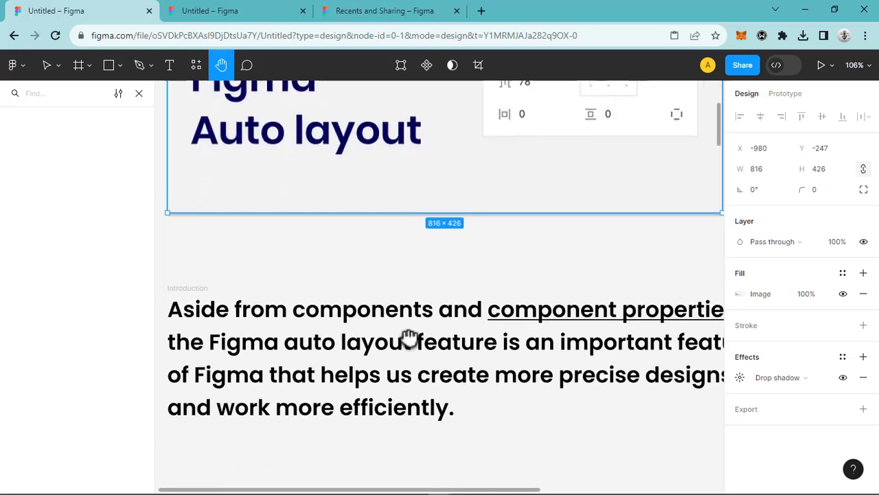
pyautogui.moveTo(349, 319); pyautogui.dragTo(476, 308)
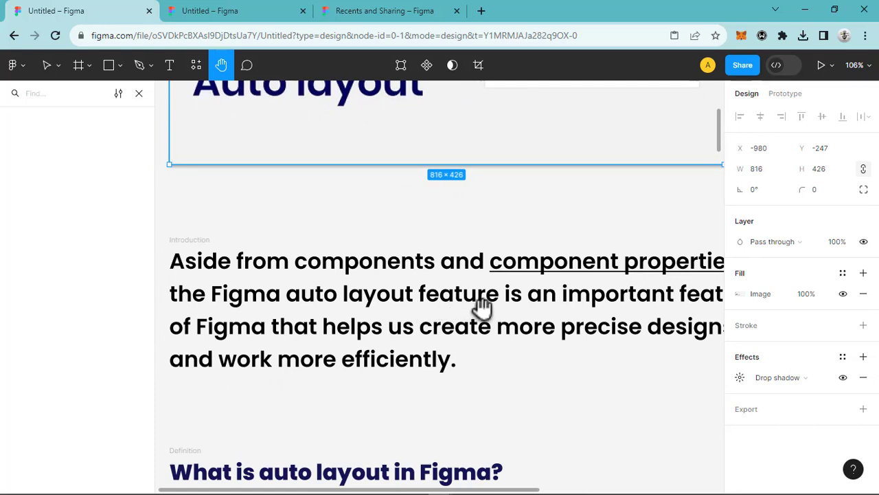
pyautogui.moveTo(511, 311)
pyautogui.mouseDown()
pyautogui.moveTo(454, 314)
pyautogui.moveTo(528, 307)
pyautogui.mouseUp()
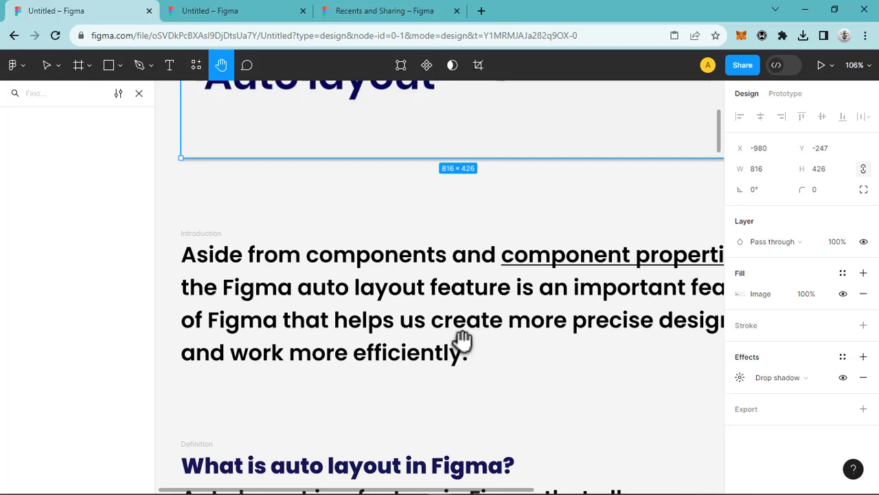
pyautogui.moveTo(506, 332); pyautogui.dragTo(481, 325)
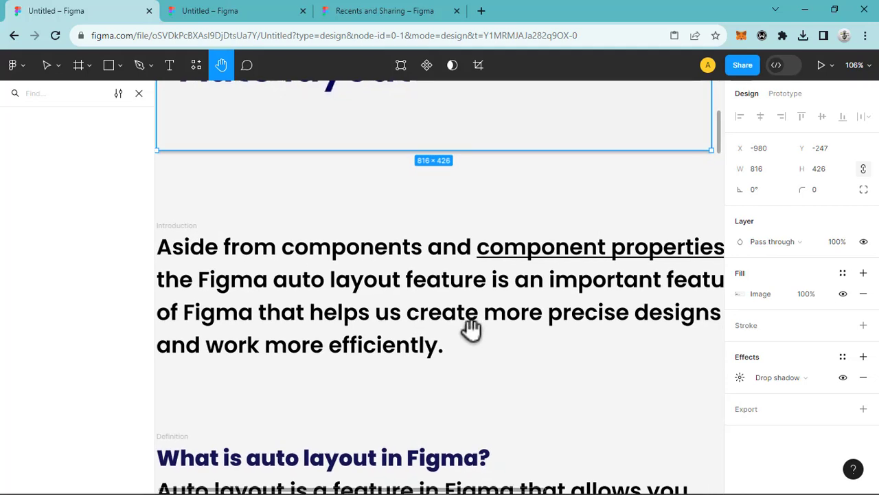
pyautogui.scroll(-1, 471, 328)
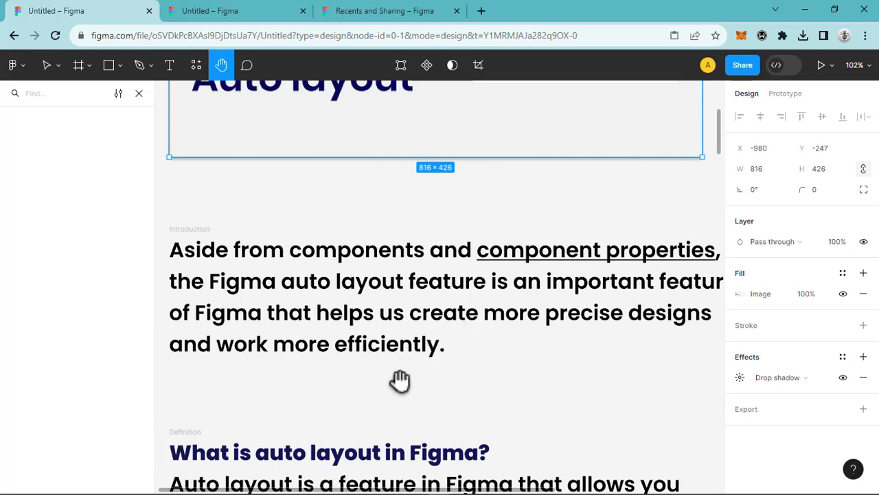
pyautogui.scroll(-2, 440, 373)
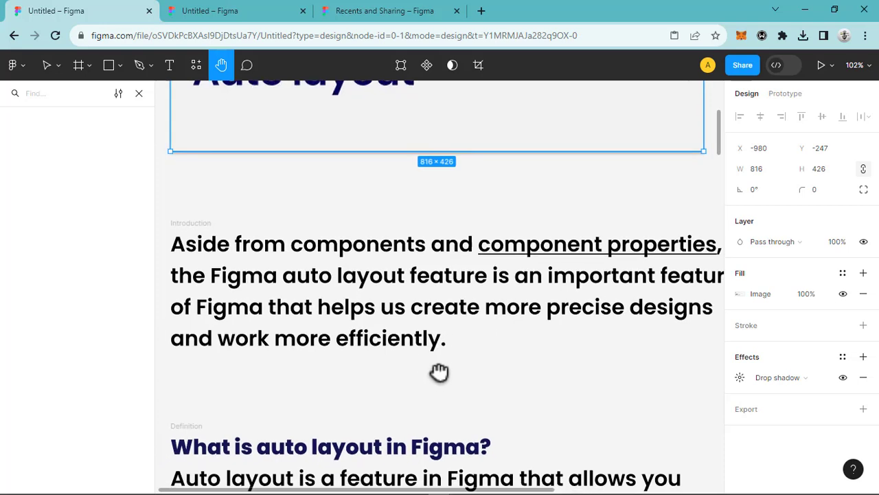
pyautogui.scroll(-3, 437, 362)
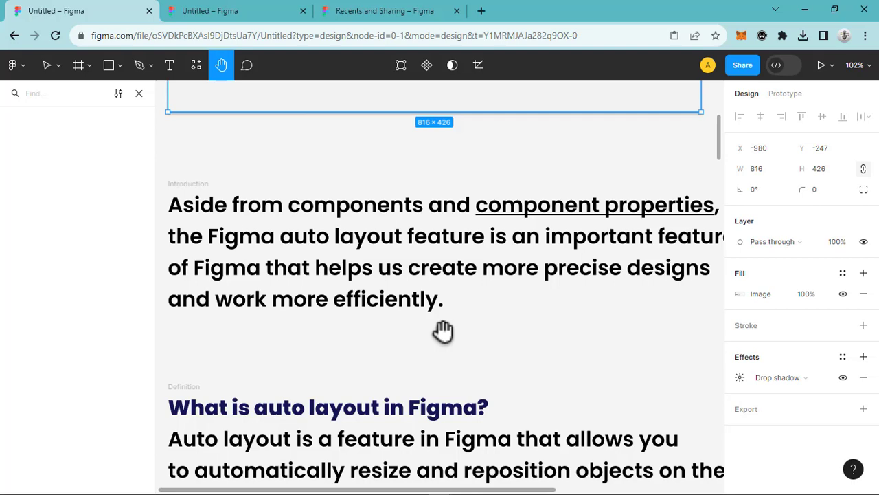
# Read the full definition under the "What is auto layout in Figma?" heading
pyautogui.moveTo(402, 412); pyautogui.dragTo(398, 303)
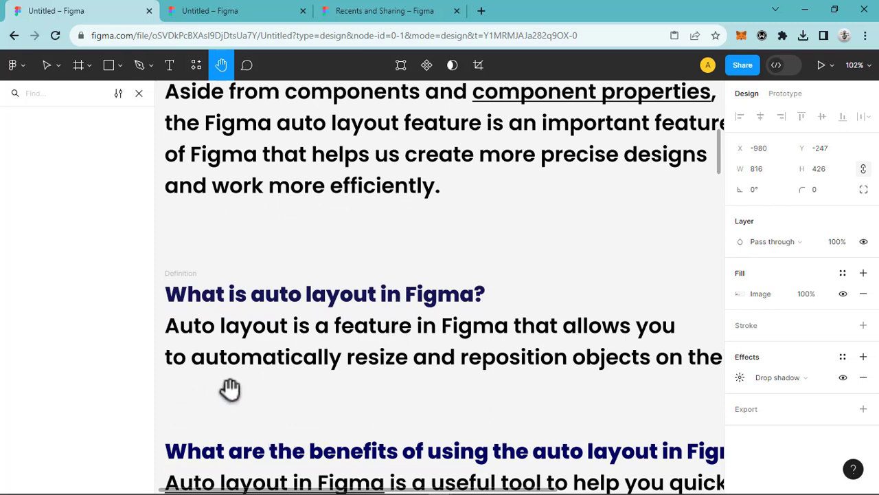
pyautogui.moveTo(298, 341); pyautogui.dragTo(301, 323)
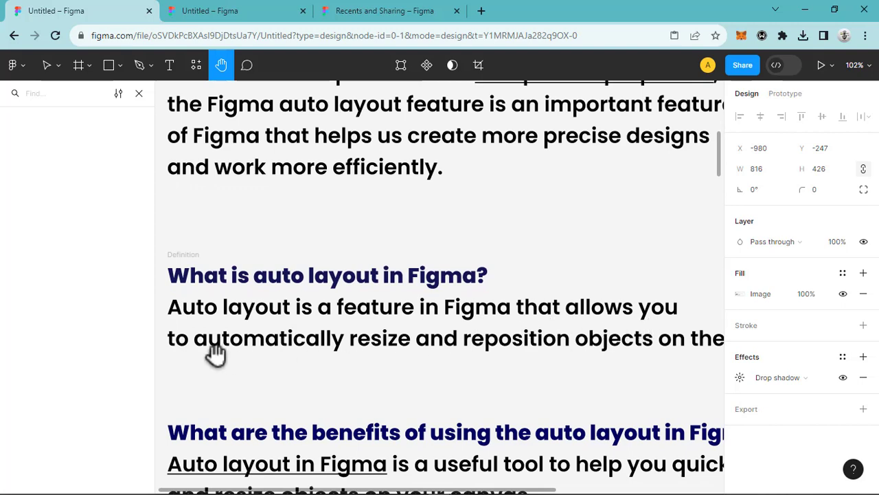
pyautogui.moveTo(435, 353); pyautogui.dragTo(412, 345)
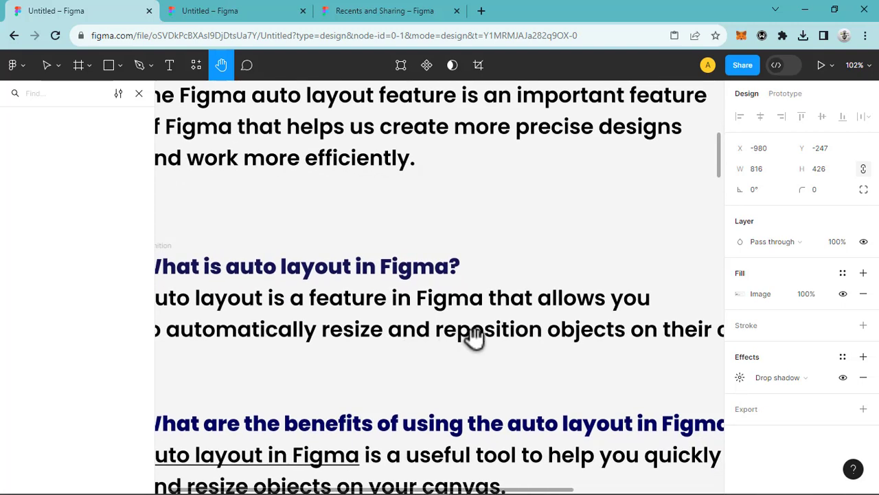
pyautogui.moveTo(473, 336); pyautogui.dragTo(358, 341)
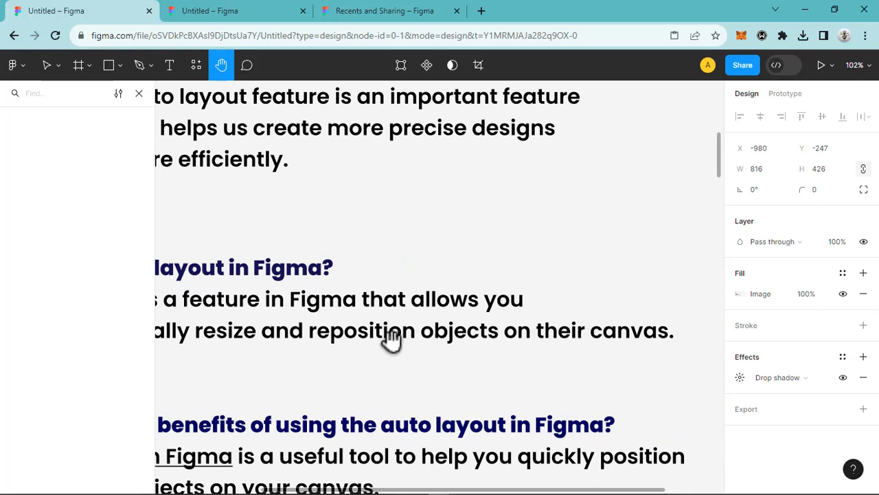
pyautogui.moveTo(403, 348); pyautogui.dragTo(477, 344)
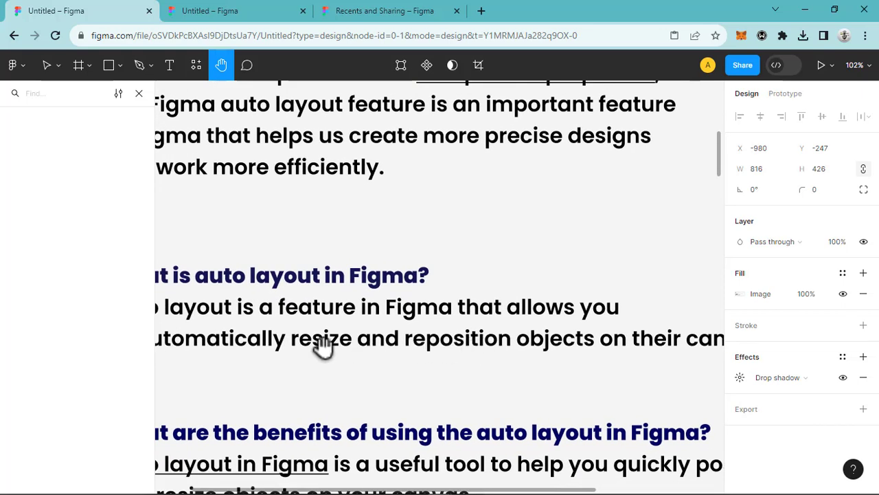
pyautogui.moveTo(350, 346); pyautogui.dragTo(298, 345)
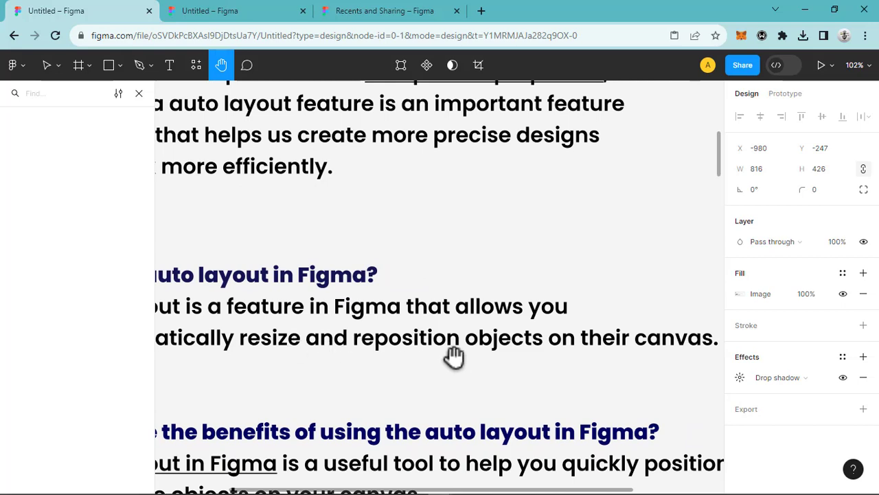
pyautogui.moveTo(453, 356); pyautogui.dragTo(423, 358)
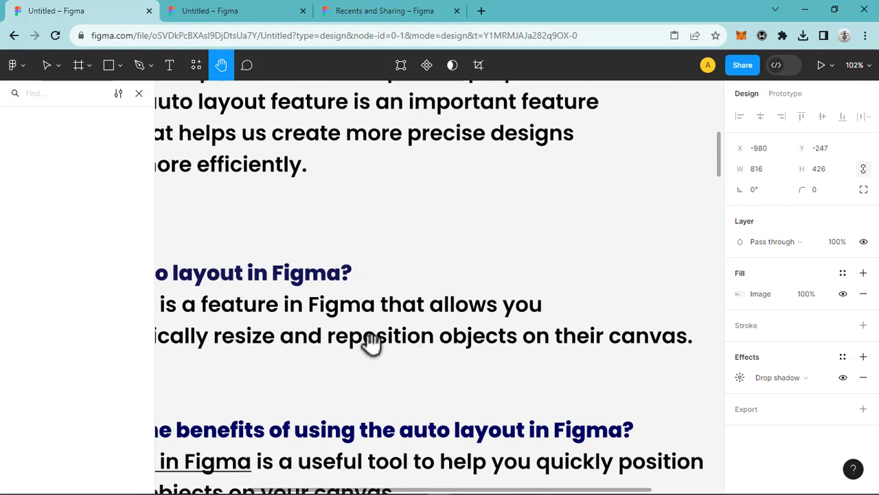
pyautogui.moveTo(368, 344); pyautogui.dragTo(486, 340)
# Read the section on the benefits of auto layout, including the paragraph about automatic object sizing
pyautogui.moveTo(296, 431); pyautogui.dragTo(356, 389)
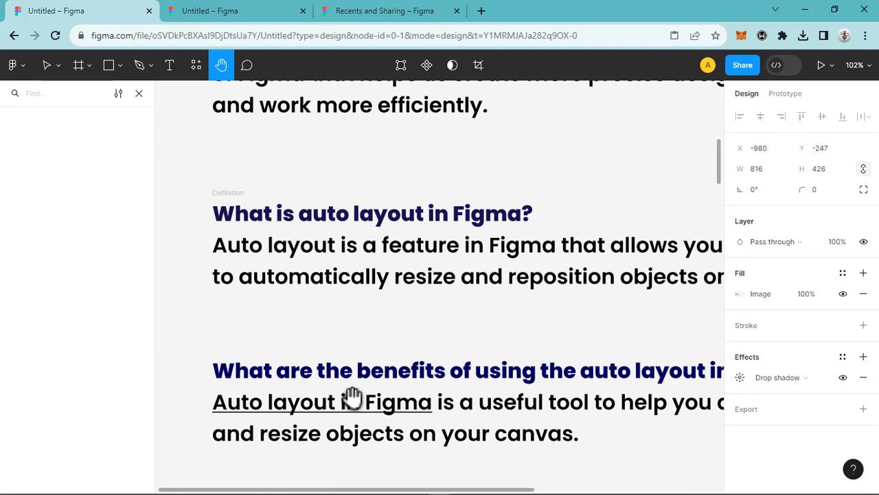
pyautogui.moveTo(349, 402)
pyautogui.mouseDown()
pyautogui.moveTo(308, 380)
pyautogui.moveTo(332, 387)
pyautogui.moveTo(310, 399)
pyautogui.moveTo(347, 402)
pyautogui.mouseUp()
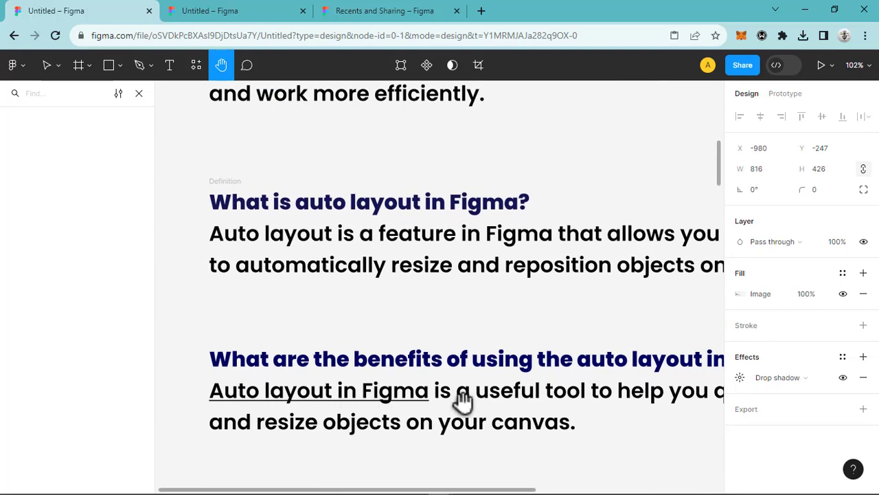
pyautogui.moveTo(492, 403); pyautogui.dragTo(449, 375)
pyautogui.scroll(-3, 435, 379)
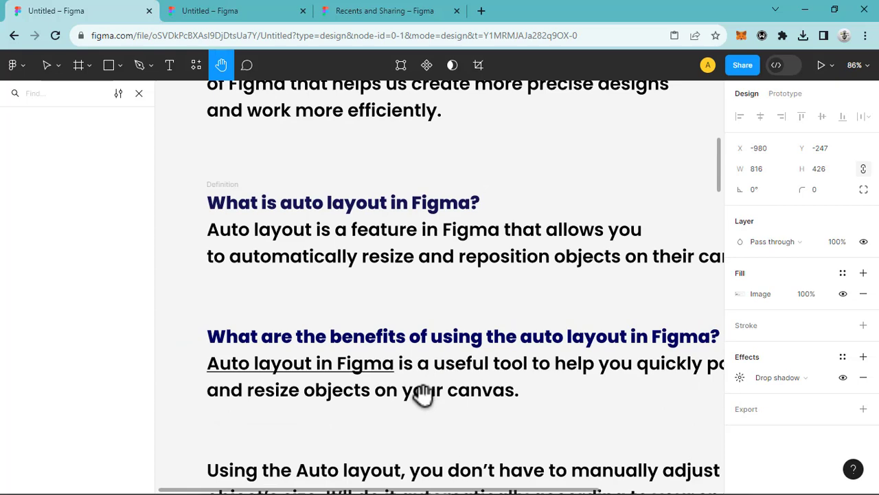
pyautogui.moveTo(418, 394); pyautogui.dragTo(399, 358)
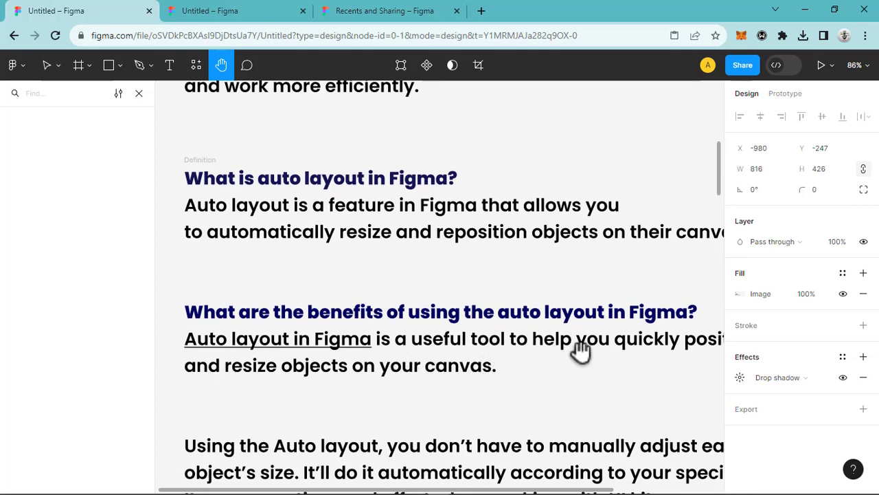
pyautogui.moveTo(577, 357); pyautogui.dragTo(643, 333)
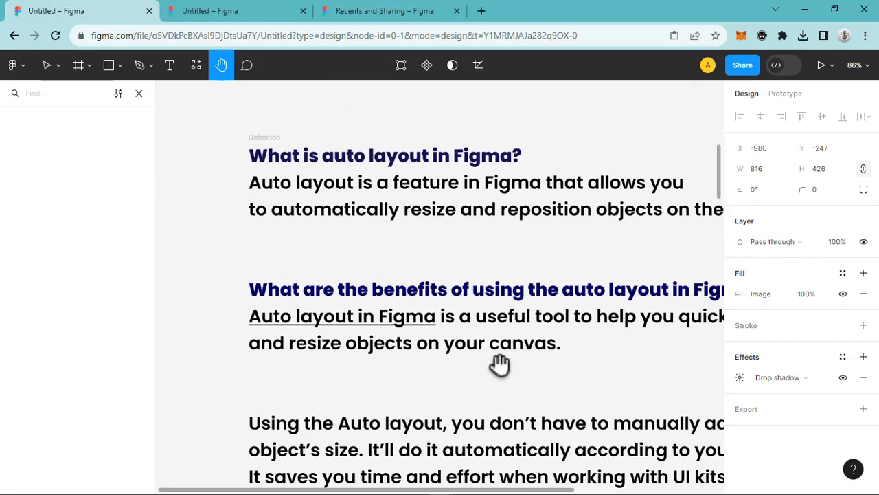
pyautogui.moveTo(498, 361); pyautogui.dragTo(469, 305)
pyautogui.moveTo(470, 375); pyautogui.dragTo(436, 327)
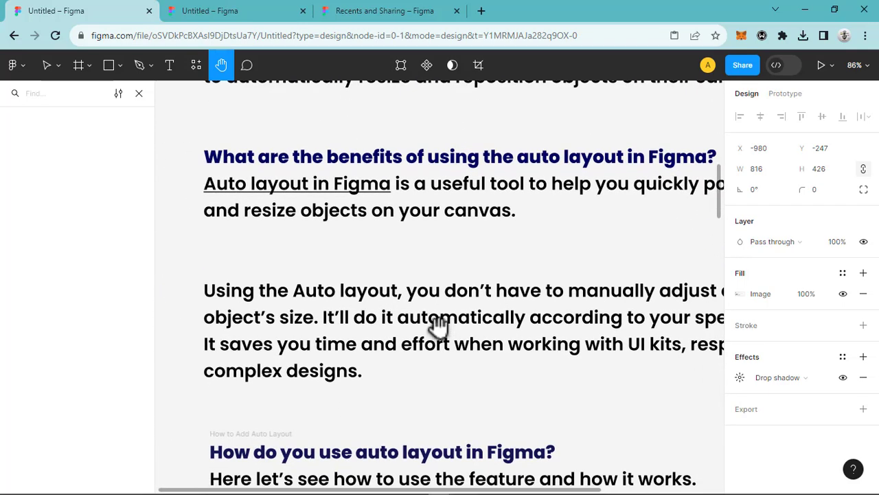
pyautogui.hscroll(5, 448, 321)
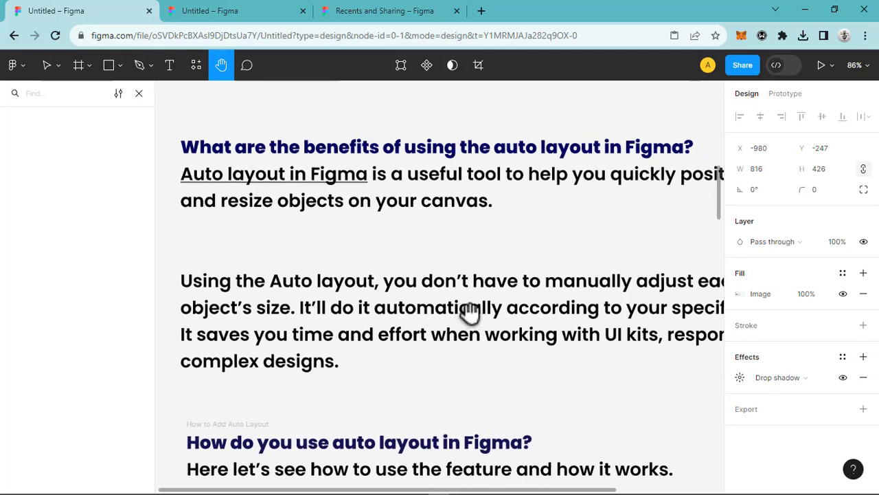
pyautogui.hscroll(-4, 483, 336)
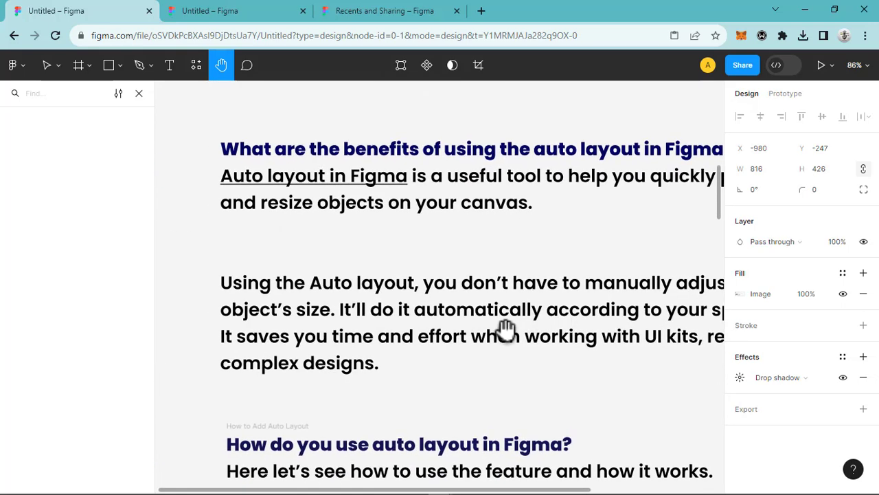
pyautogui.moveTo(351, 334); pyautogui.dragTo(314, 311)
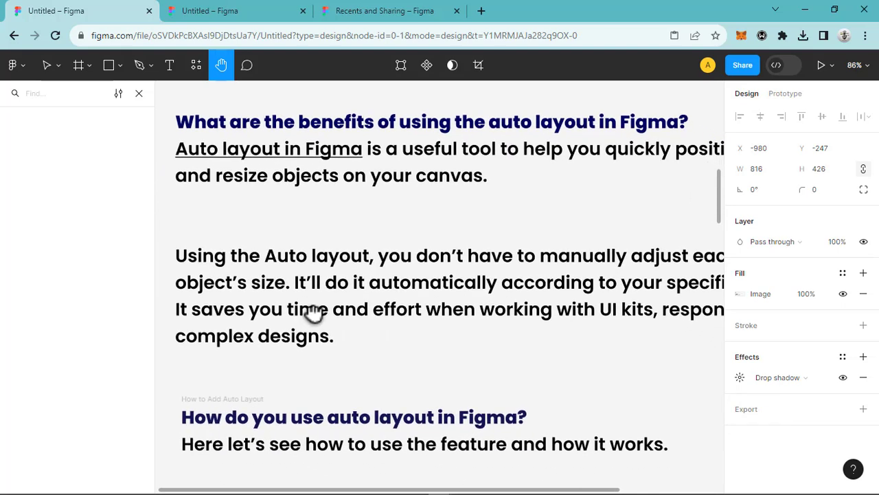
pyautogui.moveTo(530, 318); pyautogui.dragTo(433, 327)
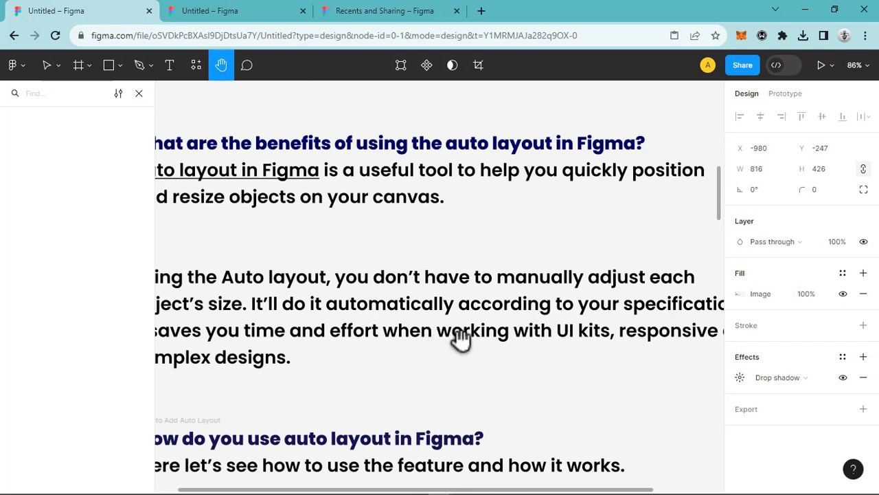
pyautogui.moveTo(558, 332); pyautogui.dragTo(449, 337)
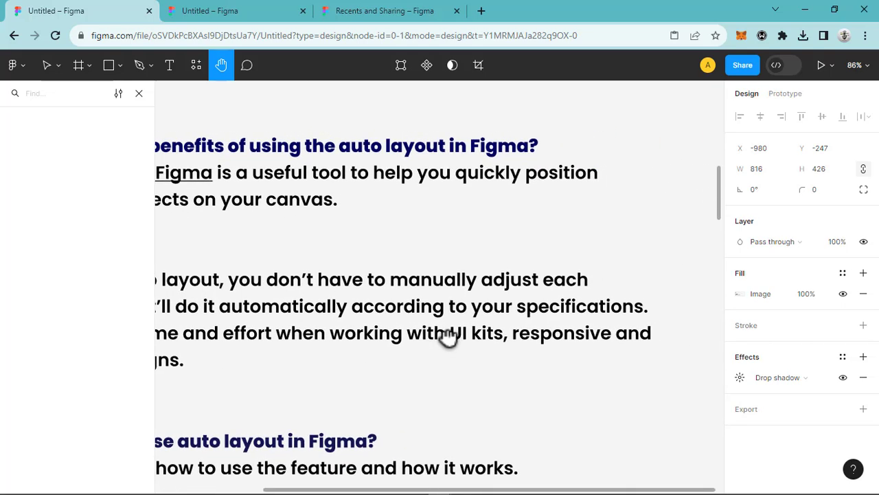
pyautogui.moveTo(332, 348); pyautogui.dragTo(515, 320)
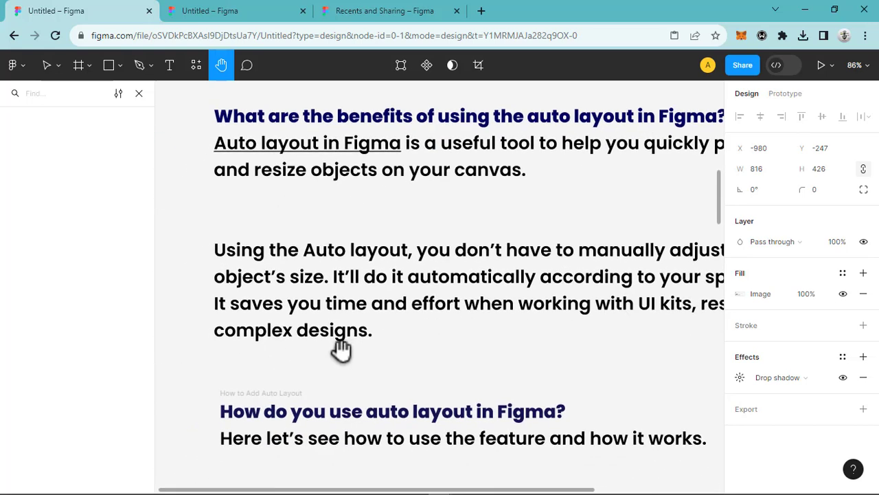
# Read the sections on how to use and how to add auto layout, including the shortcut note
pyautogui.scroll(-1, 337, 395)
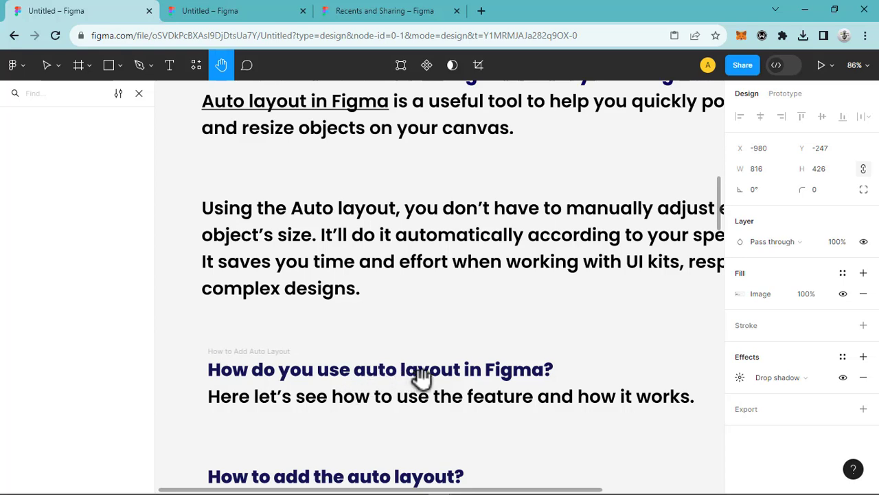
pyautogui.moveTo(426, 378); pyautogui.dragTo(425, 352)
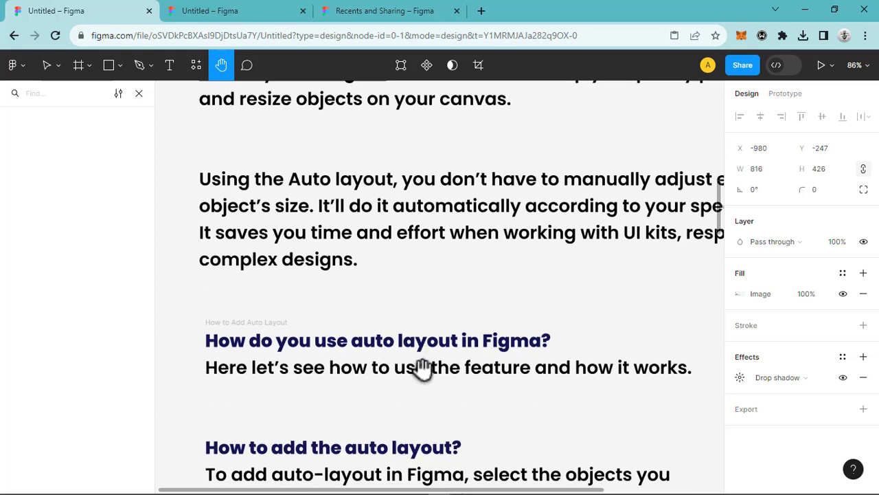
pyautogui.scroll(-1, 419, 355)
pyautogui.scroll(-1, 391, 378)
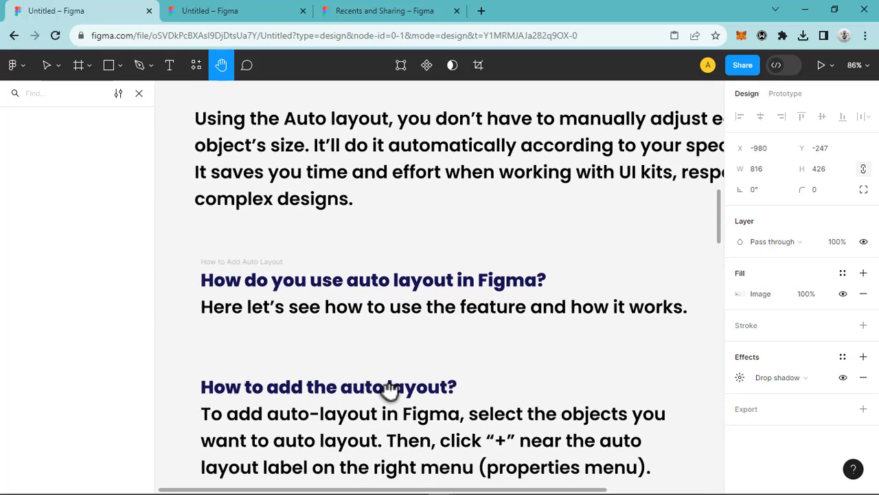
pyautogui.scroll(-1, 381, 402)
pyautogui.moveTo(377, 417); pyautogui.dragTo(376, 340)
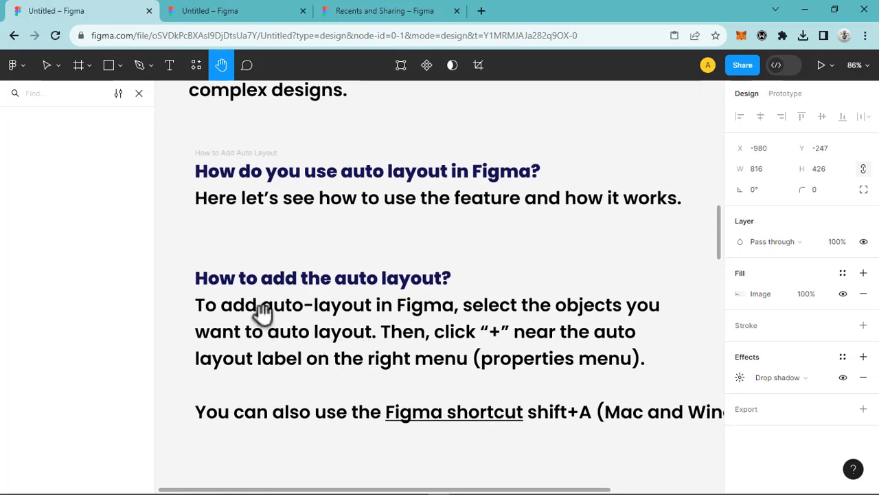
pyautogui.moveTo(268, 307); pyautogui.dragTo(266, 244)
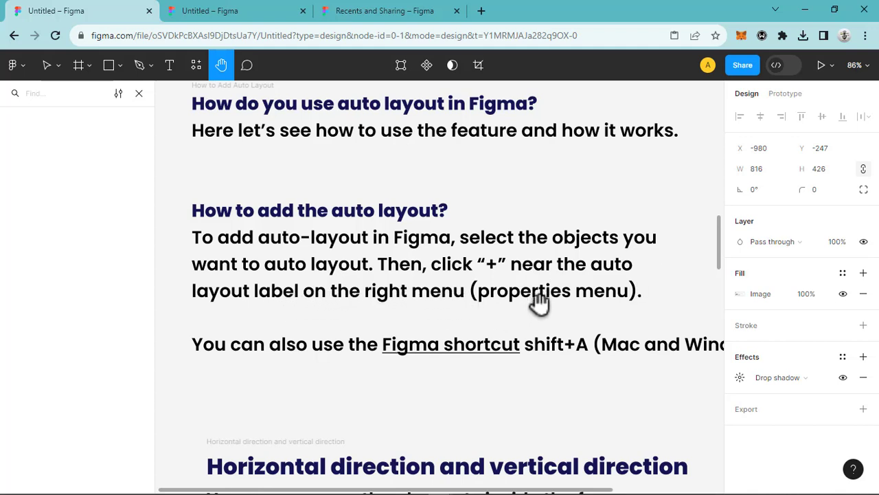
pyautogui.moveTo(539, 302)
pyautogui.mouseDown()
pyautogui.moveTo(520, 314)
pyautogui.moveTo(524, 304)
pyautogui.mouseUp()
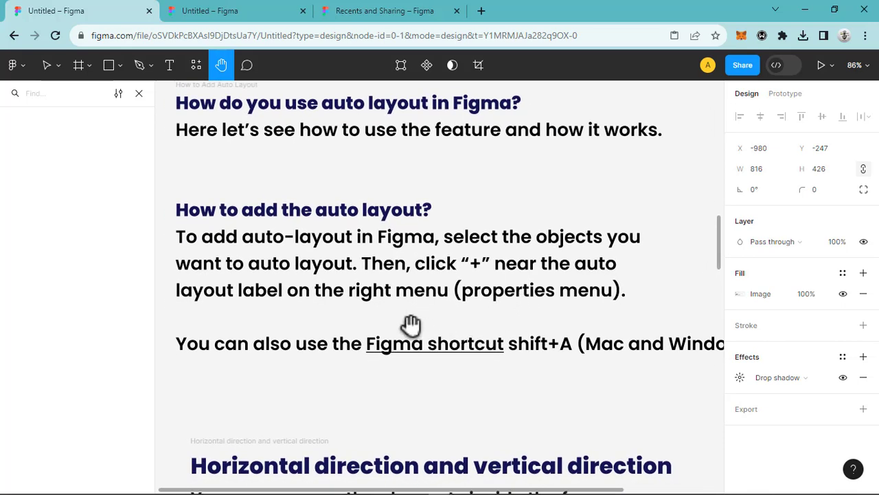
# Switch to the empty design file and add a frame using the 1440 × 1024 Desktop preset
pyautogui.click(350, 18)
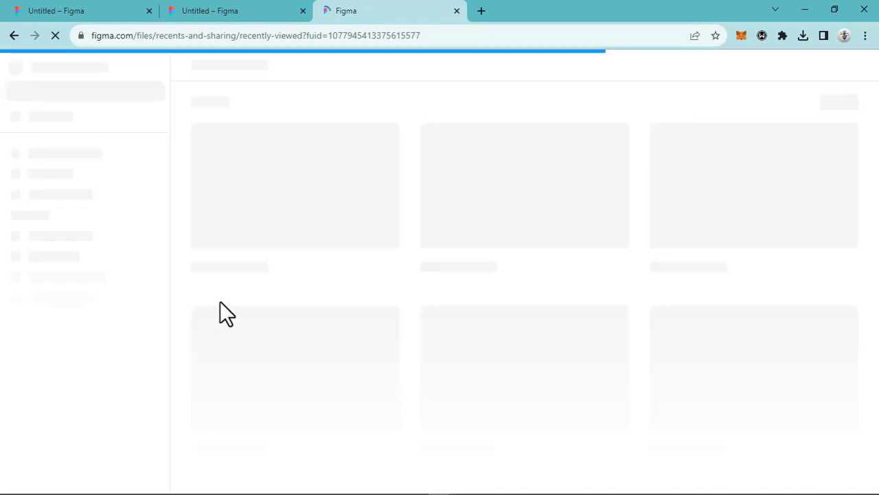
pyautogui.click(239, 14)
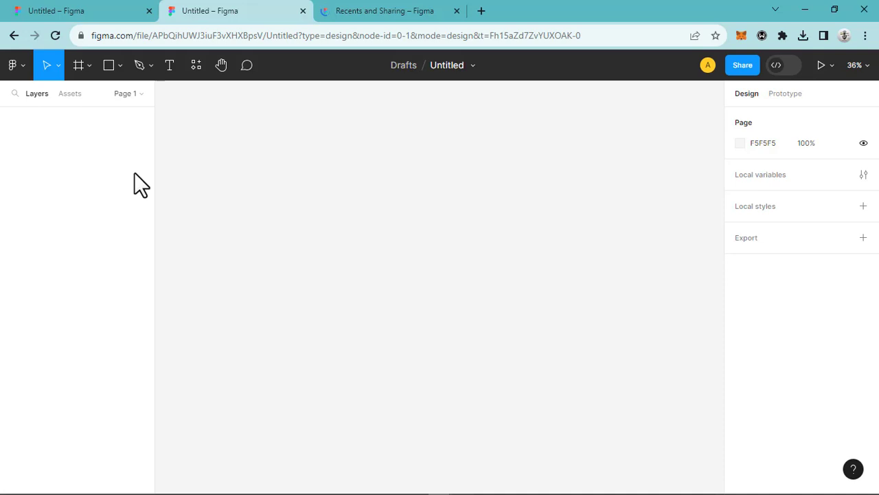
pyautogui.click(80, 64)
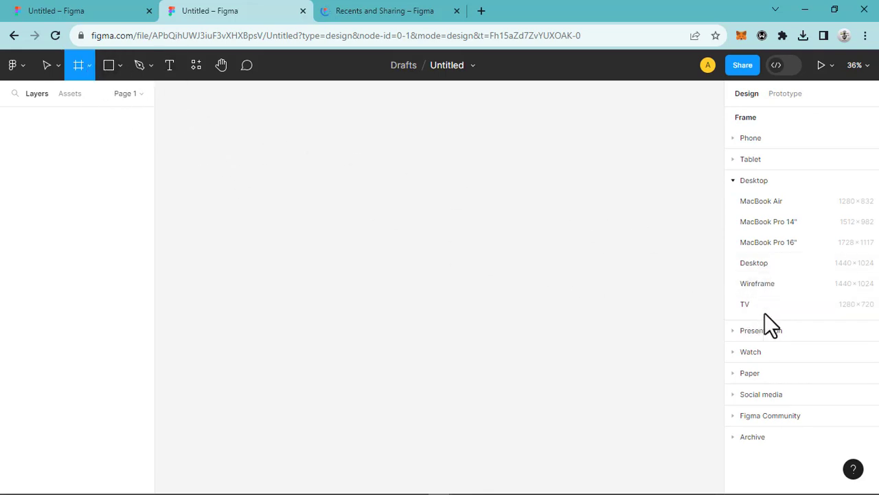
pyautogui.click(770, 265)
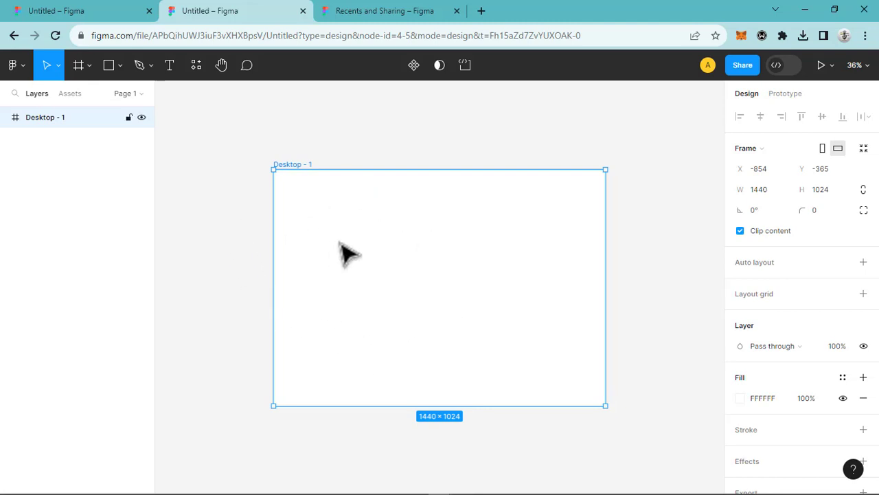
# Return to the notes file and reread how to add auto layout, including the full Figma shortcut line
pyautogui.click(109, 10)
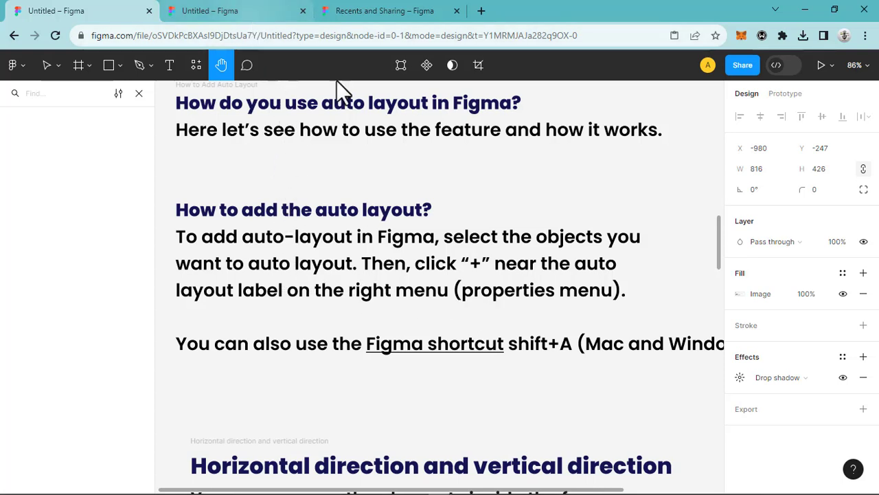
pyautogui.click(220, 16)
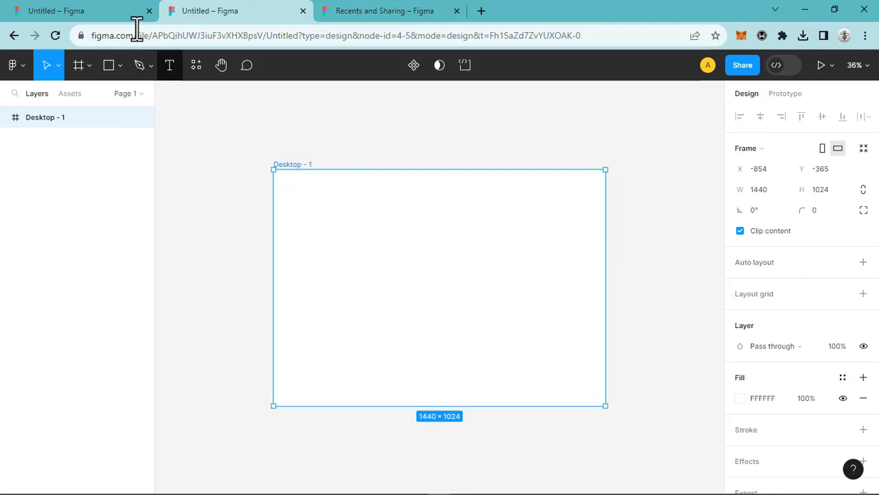
pyautogui.click(120, 12)
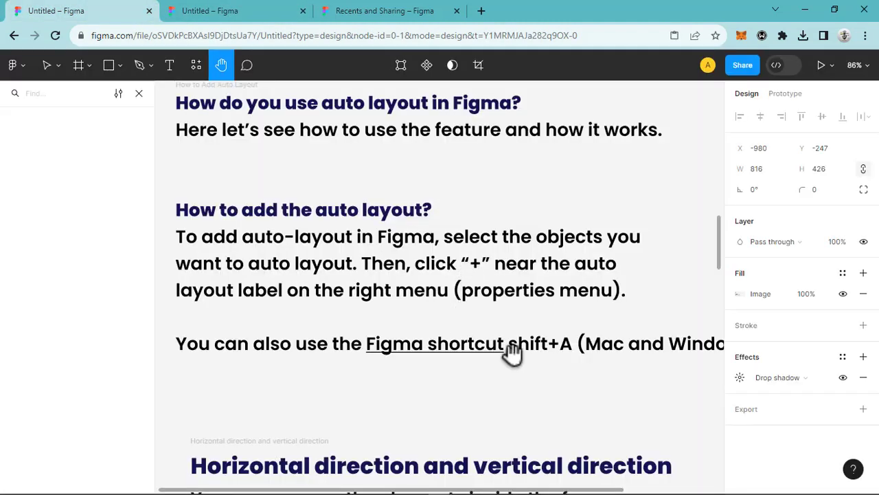
pyautogui.moveTo(506, 353); pyautogui.dragTo(388, 344)
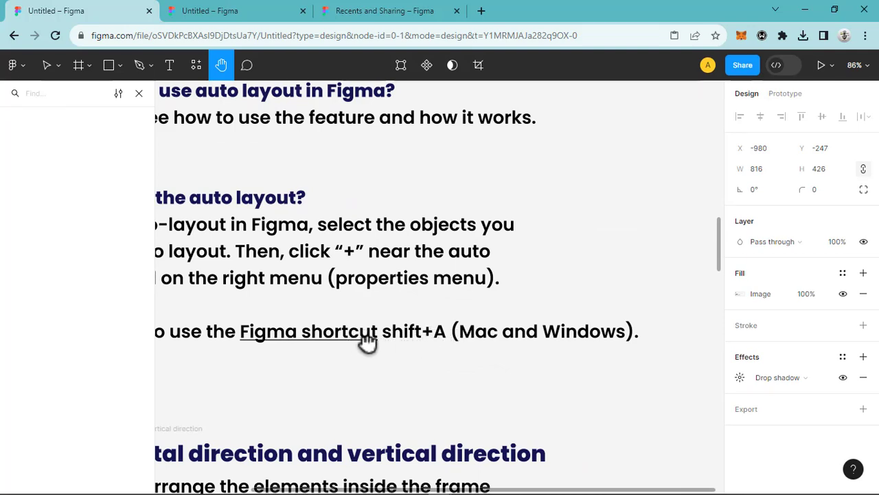
pyautogui.moveTo(364, 337); pyautogui.dragTo(437, 305)
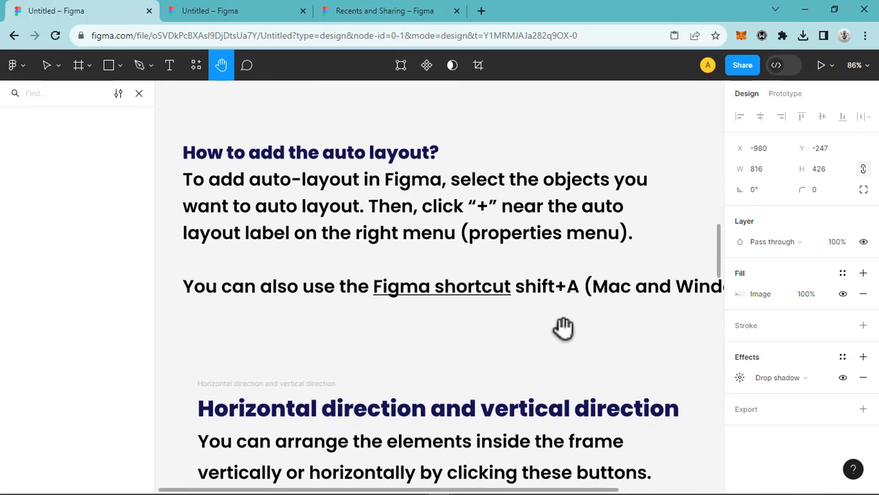
pyautogui.moveTo(598, 307); pyautogui.dragTo(471, 303)
pyautogui.moveTo(386, 332); pyautogui.dragTo(475, 302)
pyautogui.moveTo(395, 358); pyautogui.dragTo(427, 381)
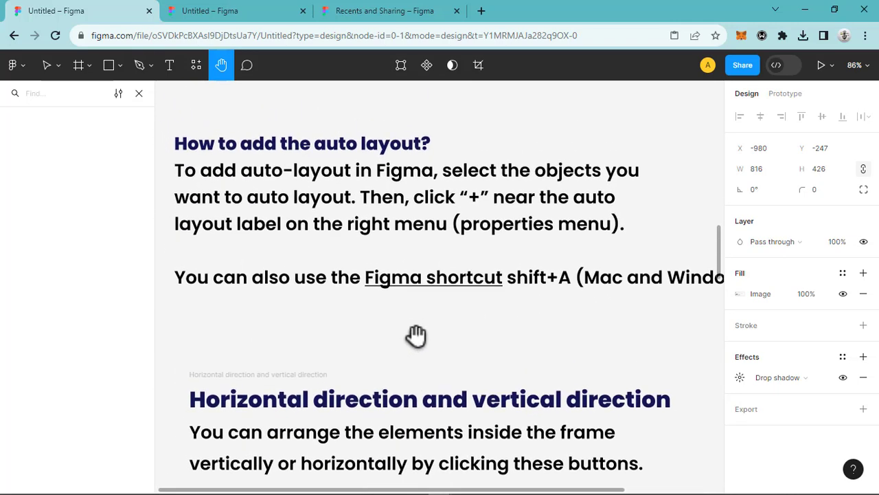
# Read the "Horizontal direction and vertical direction" section, including the list of where it can be used
pyautogui.moveTo(416, 336); pyautogui.dragTo(435, 239)
pyautogui.moveTo(408, 294); pyautogui.dragTo(398, 272)
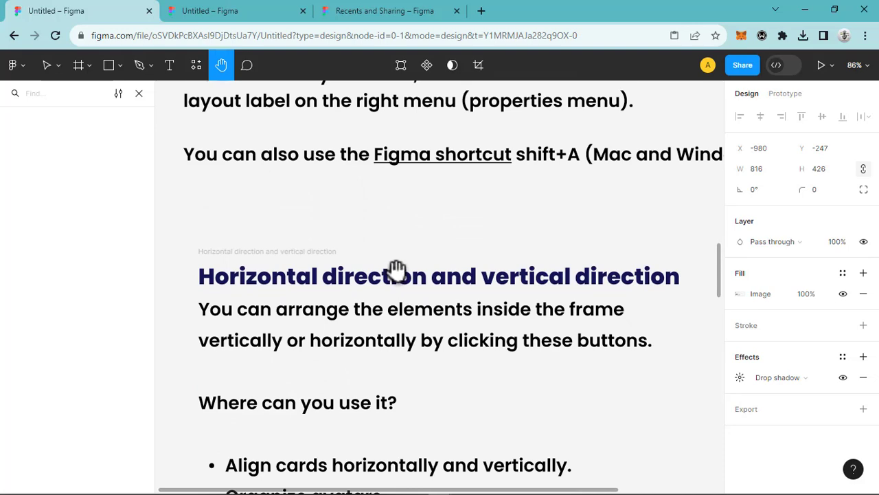
pyautogui.moveTo(377, 288); pyautogui.dragTo(361, 275)
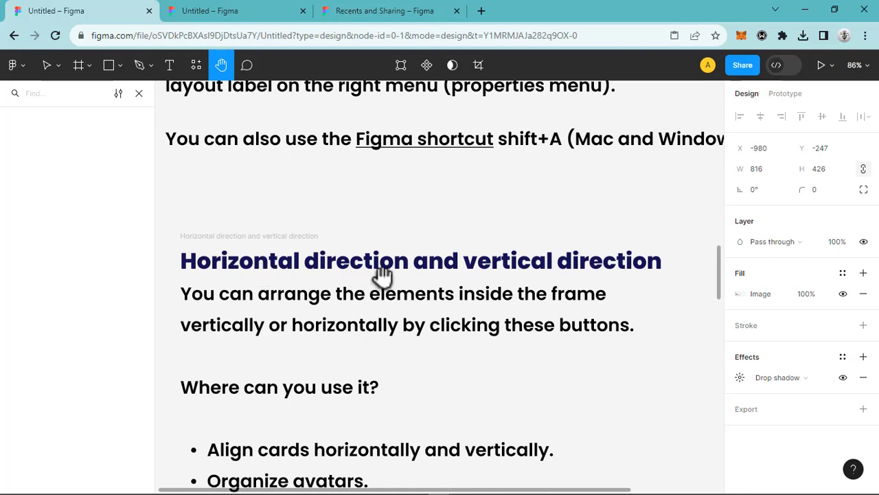
pyautogui.moveTo(507, 280); pyautogui.dragTo(499, 212)
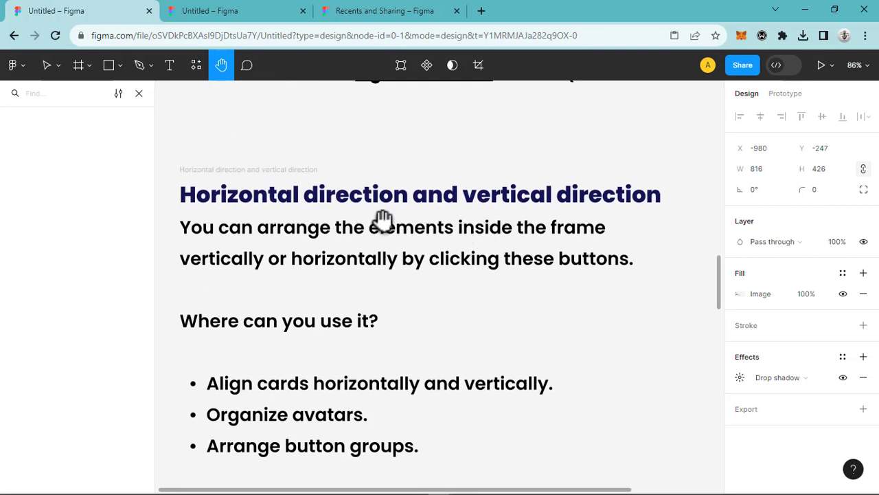
pyautogui.moveTo(364, 254); pyautogui.dragTo(364, 228)
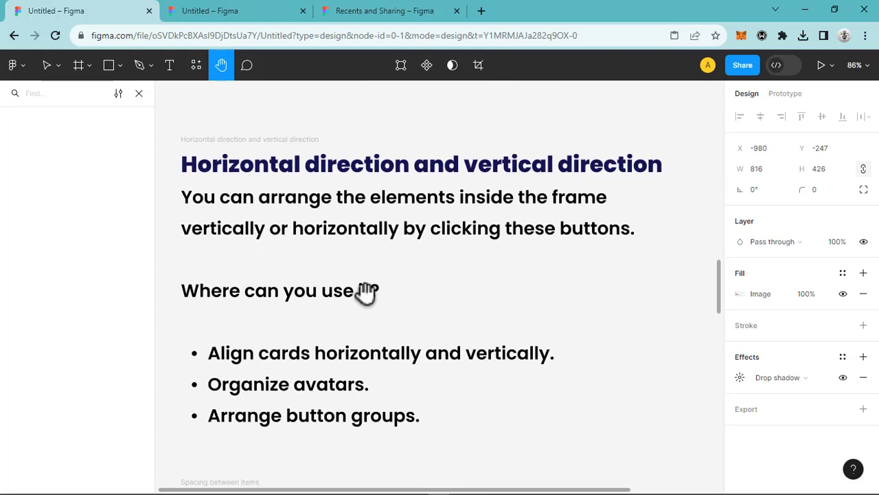
# In the demo design file, draw a rectangle about 459 × 430 inside the Desktop - 1 frame
pyautogui.click(271, 16)
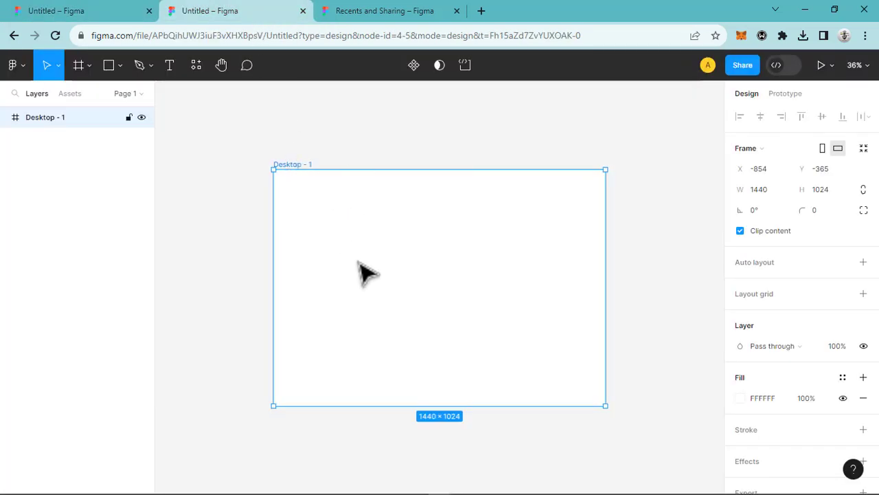
pyautogui.scroll(3, 358, 263)
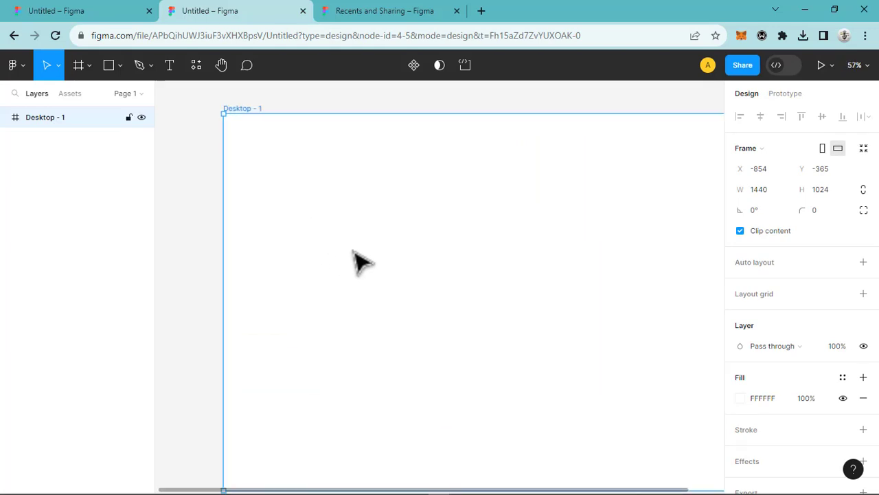
pyautogui.scroll(-2, 356, 253)
pyautogui.click(108, 64)
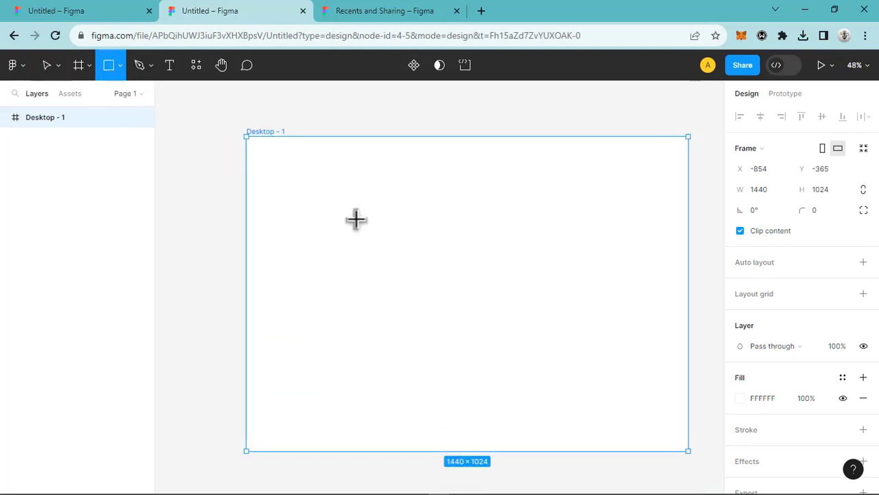
pyautogui.moveTo(343, 211); pyautogui.dragTo(483, 343)
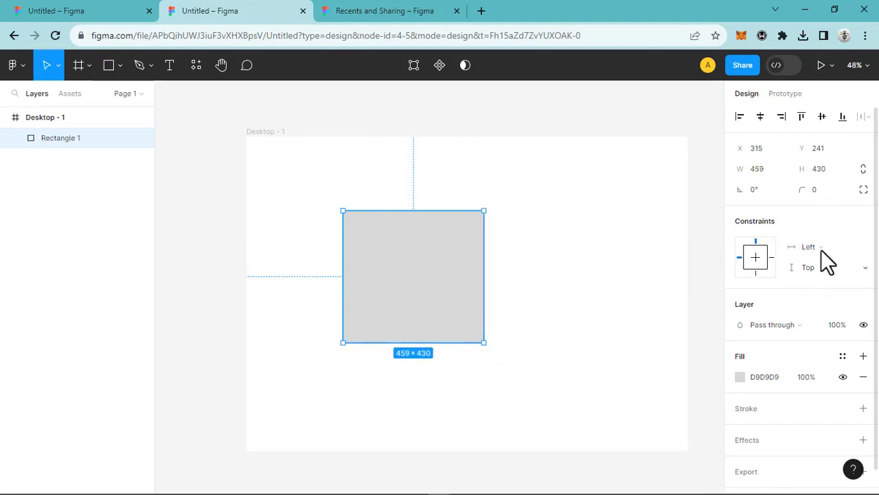
# Round the rectangle's corners to a radius of 23 and change its fill to the grey-brown 716A6A
pyautogui.moveTo(802, 193); pyautogui.dragTo(35, 227)
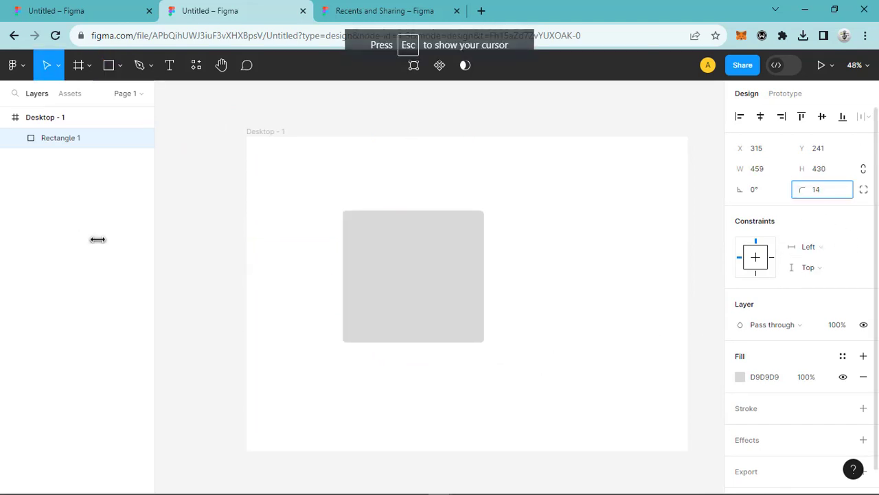
pyautogui.moveTo(193, 248); pyautogui.dragTo(852, 217)
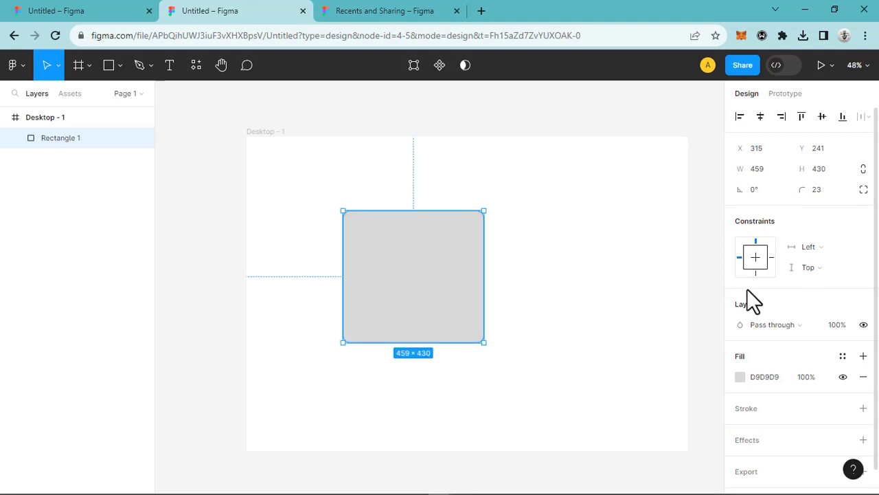
pyautogui.click(740, 377)
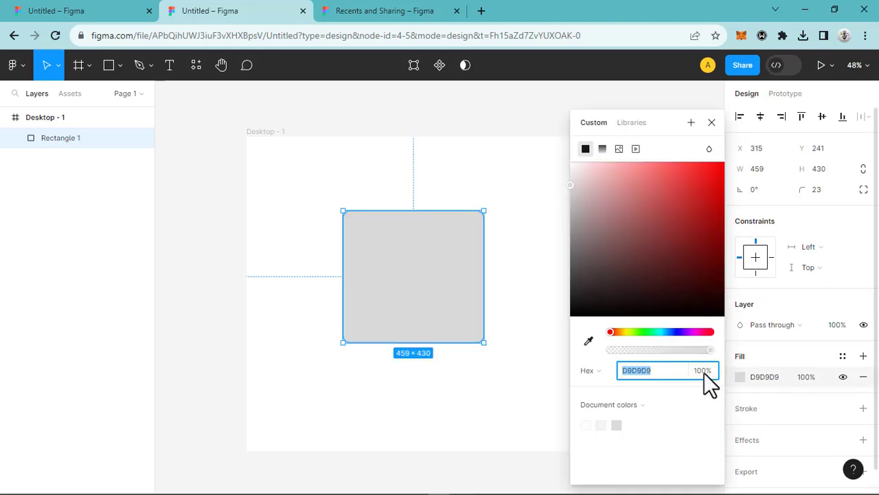
pyautogui.click(697, 219)
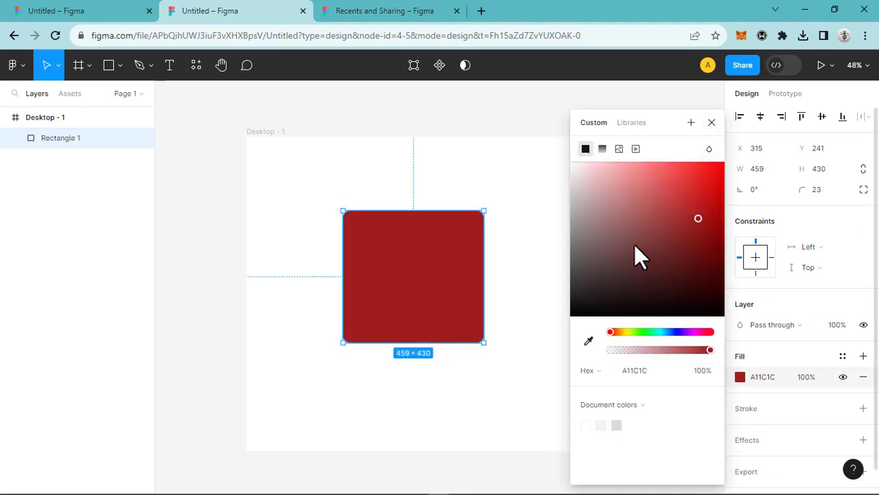
pyautogui.moveTo(635, 250); pyautogui.dragTo(579, 249)
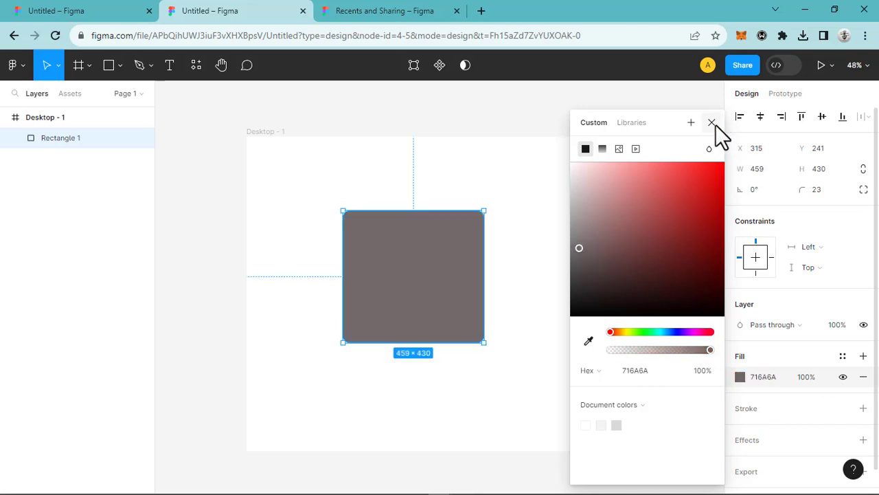
pyautogui.click(712, 123)
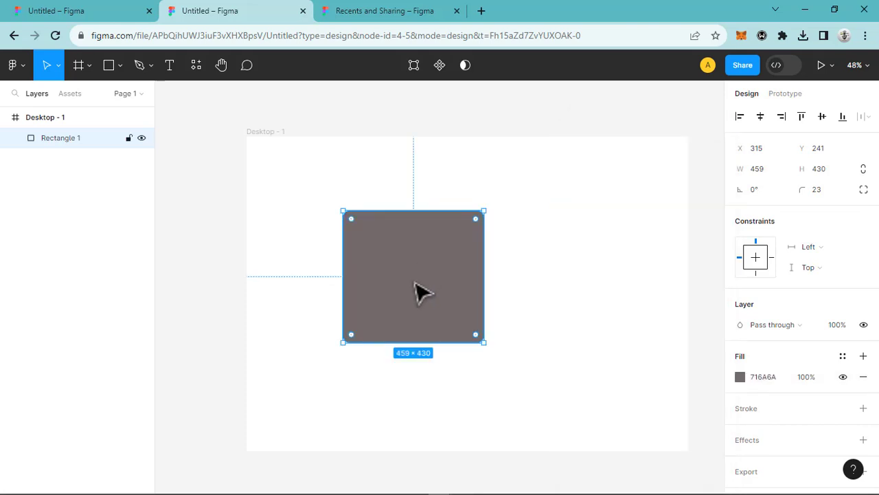
# Duplicate the rectangle to its right with a gap of about 51, and centre the pair horizontally in the frame at Y 260
pyautogui.moveTo(421, 292); pyautogui.dragTo(573, 282)
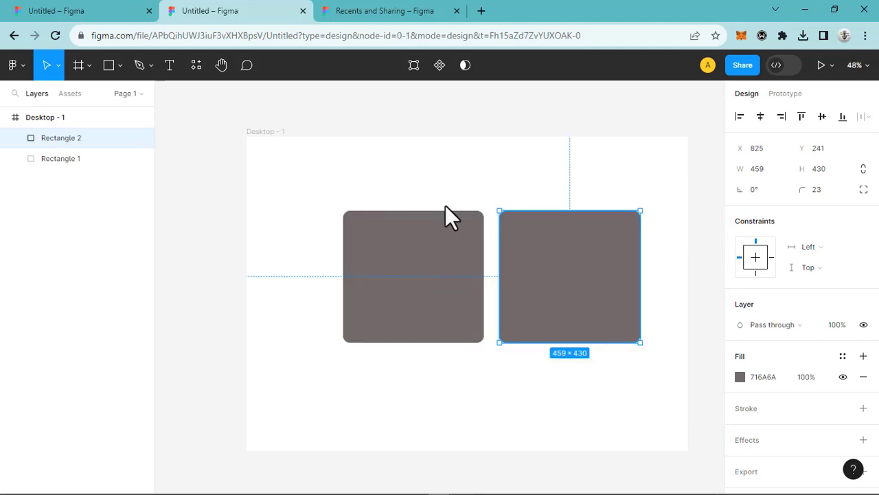
pyautogui.moveTo(411, 192); pyautogui.dragTo(467, 251)
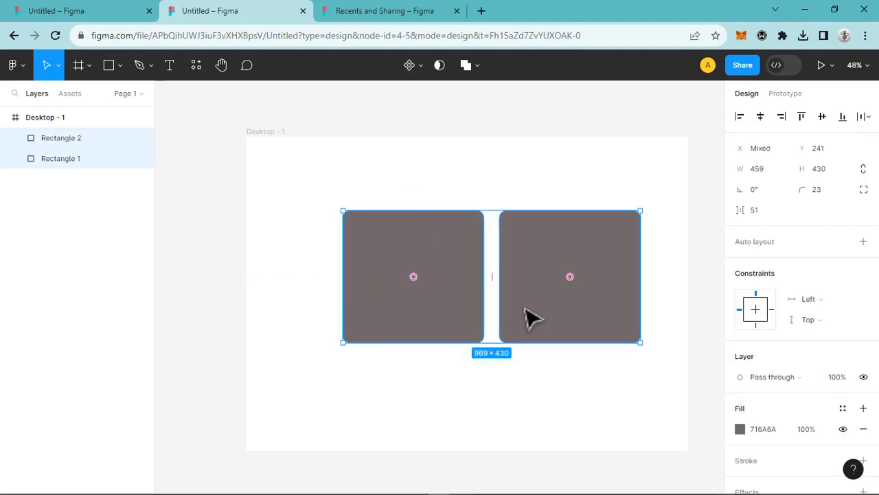
pyautogui.moveTo(526, 310); pyautogui.dragTo(509, 322)
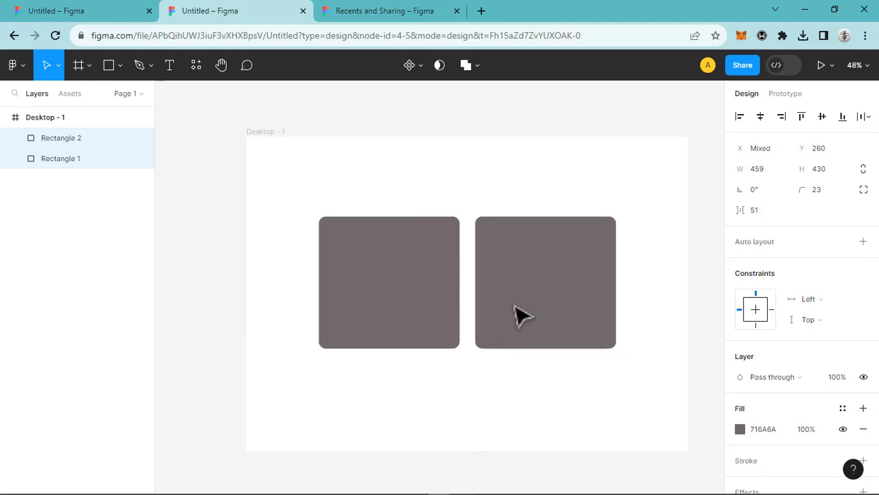
# Add auto layout to the Desktop - 1 frame and check the notes on horizontal and vertical direction
pyautogui.click(271, 137)
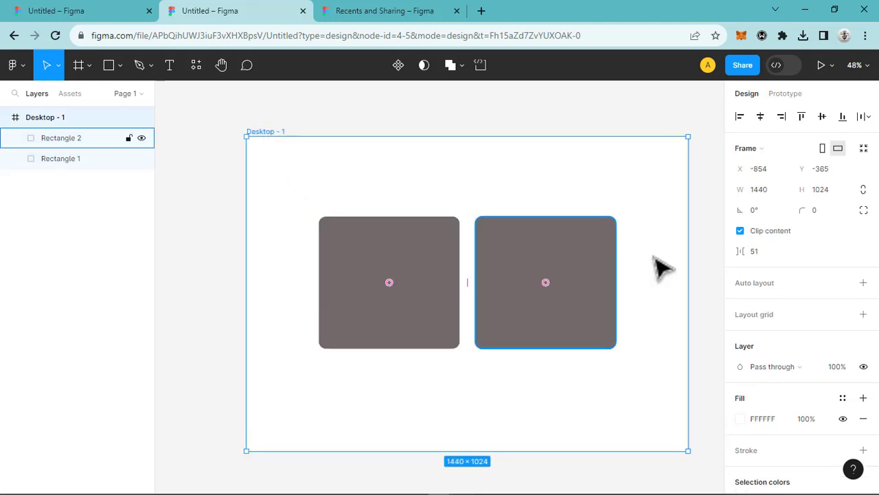
pyautogui.click(863, 283)
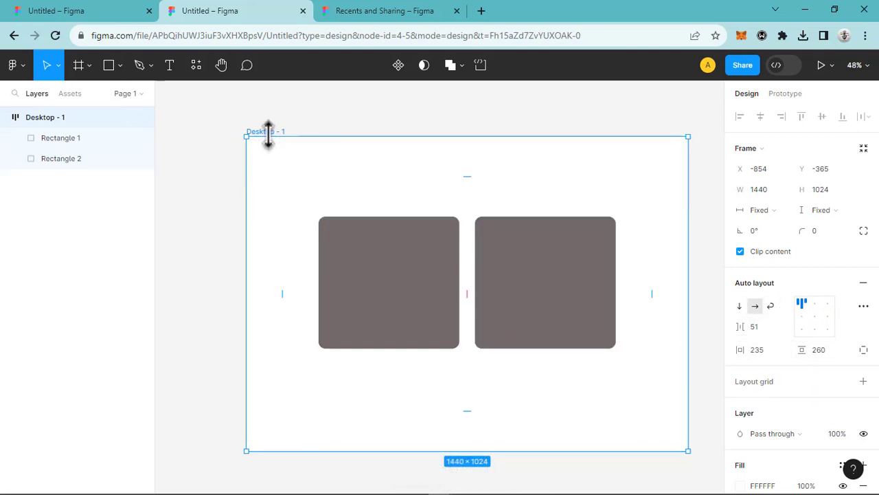
pyautogui.click(110, 18)
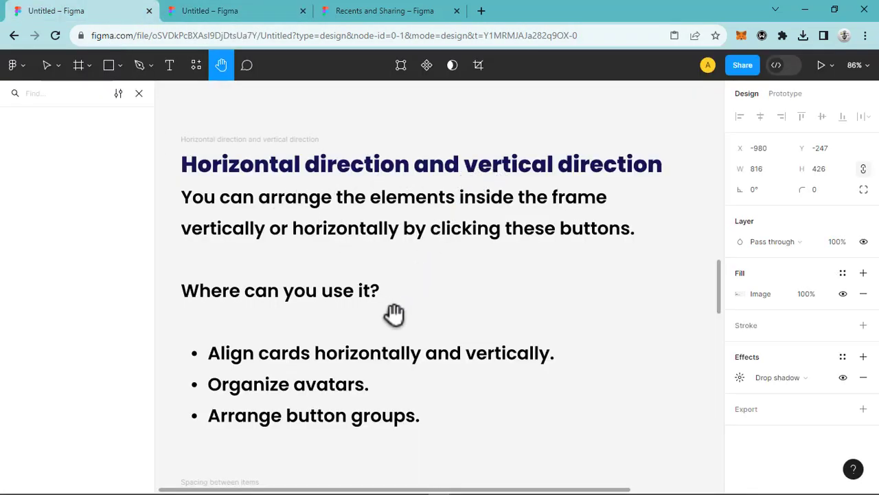
pyautogui.click(270, 19)
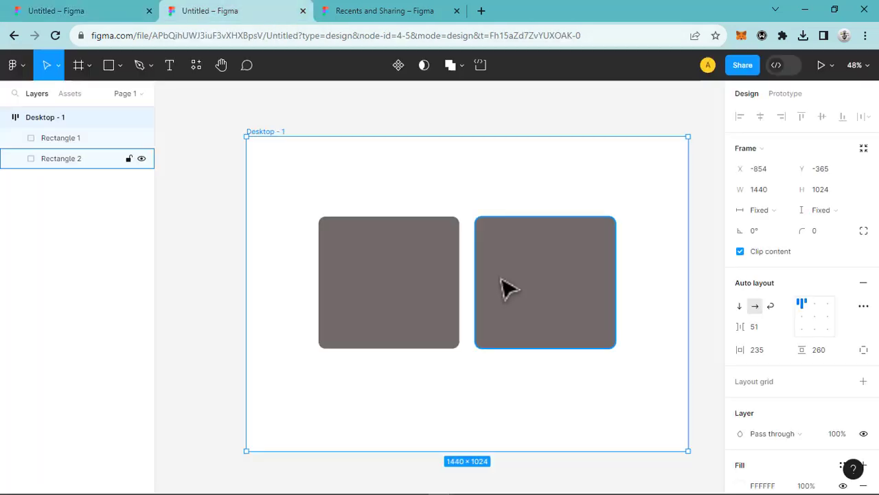
# Alternate the Desktop - 1 frame's auto layout direction between vertical and horizontal to compare them, ending on vertical
pyautogui.click(278, 137)
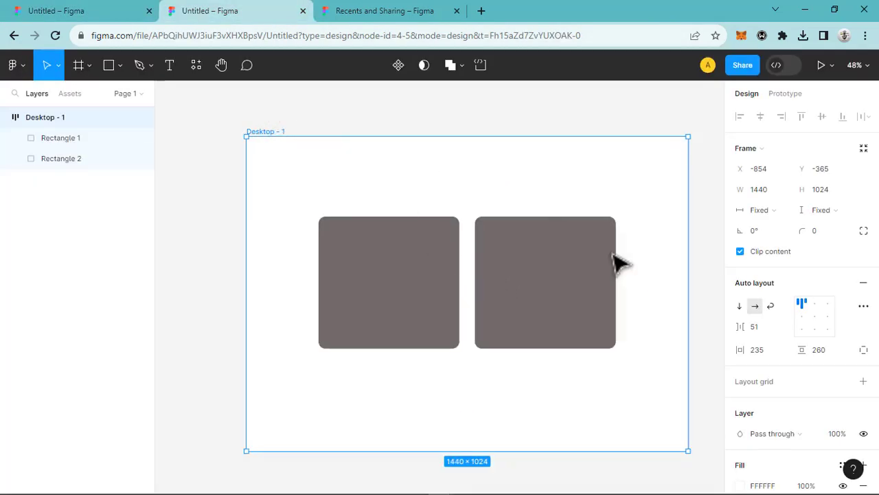
pyautogui.click(739, 307)
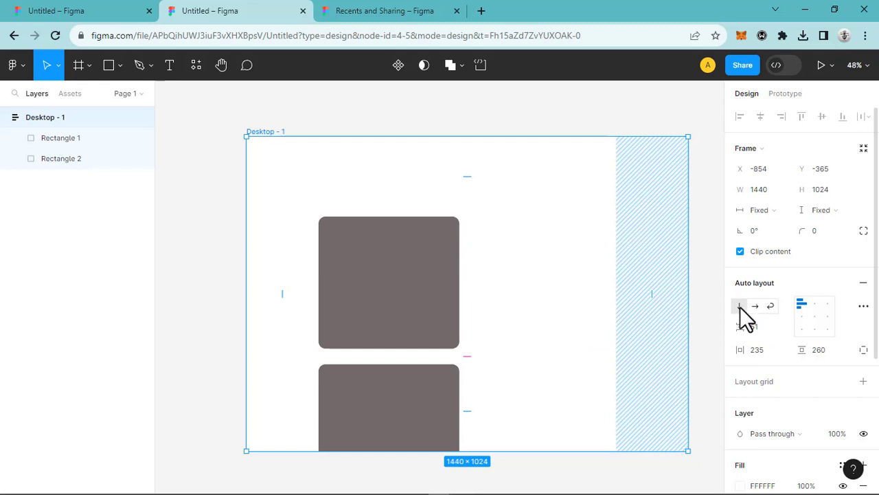
pyautogui.click(754, 306)
pyautogui.click(740, 306)
pyautogui.click(754, 306)
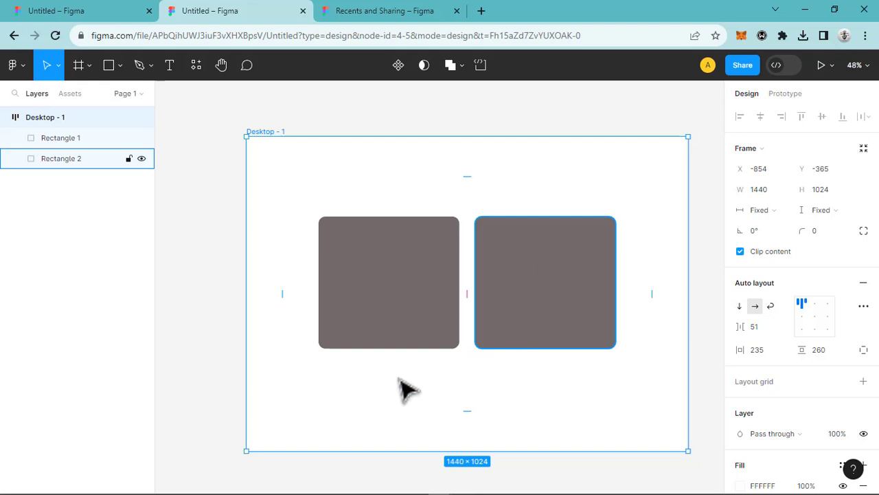
pyautogui.click(740, 307)
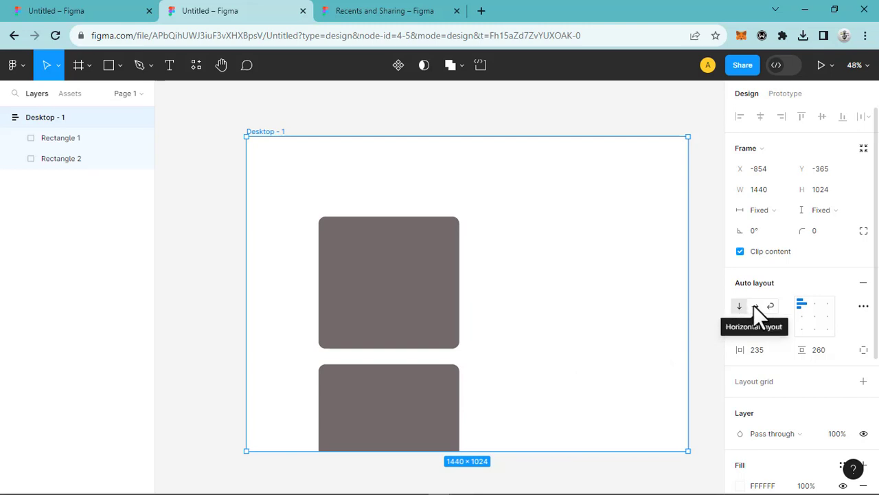
# Switch the Desktop - 1 frame's auto layout to horizontal, and read the notes on uses of direction and spacing between items
pyautogui.click(754, 305)
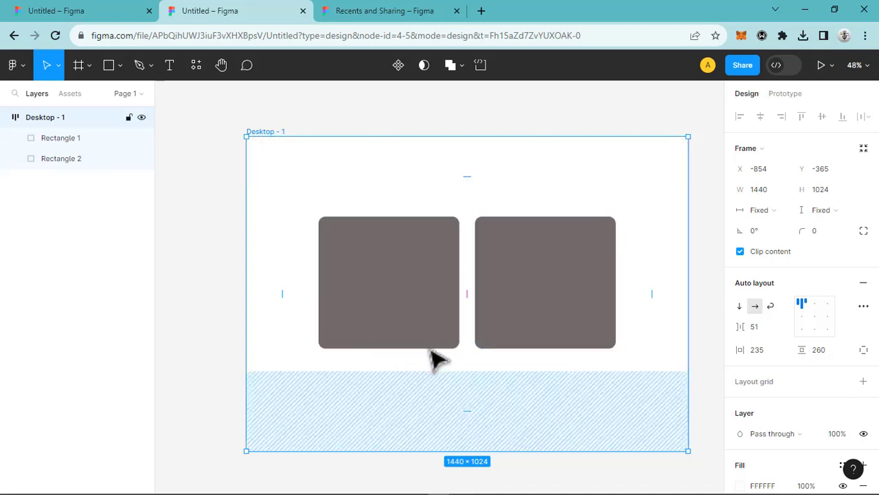
pyautogui.click(82, 12)
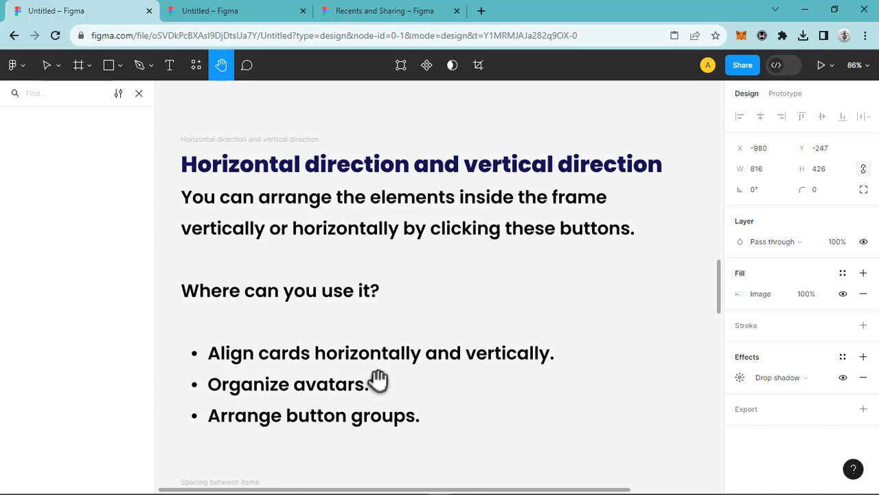
pyautogui.scroll(-5, 376, 392)
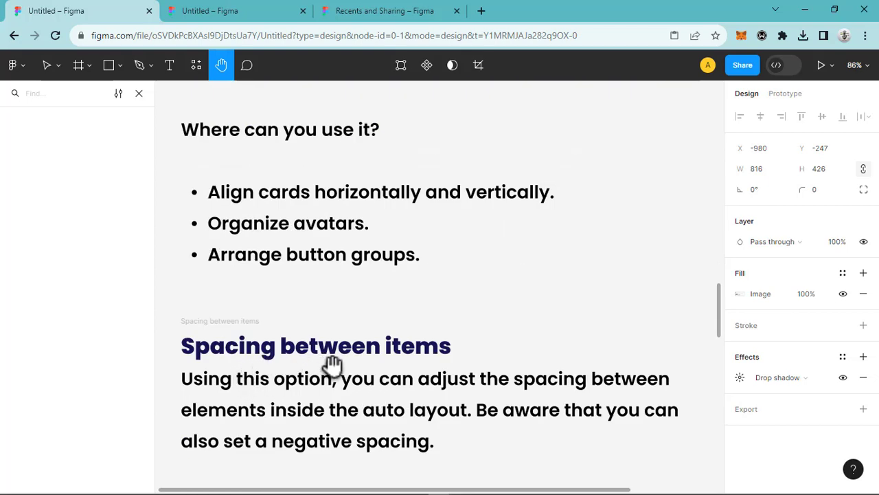
pyautogui.scroll(6, 356, 349)
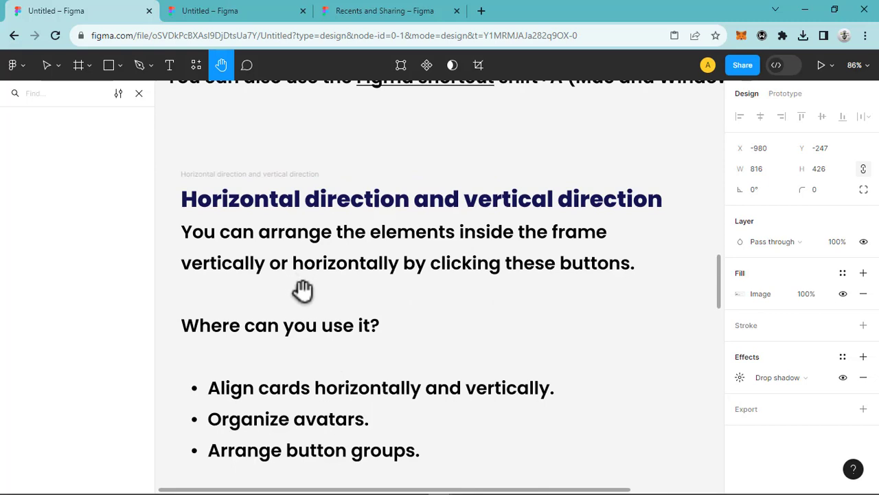
pyautogui.scroll(-8, 304, 282)
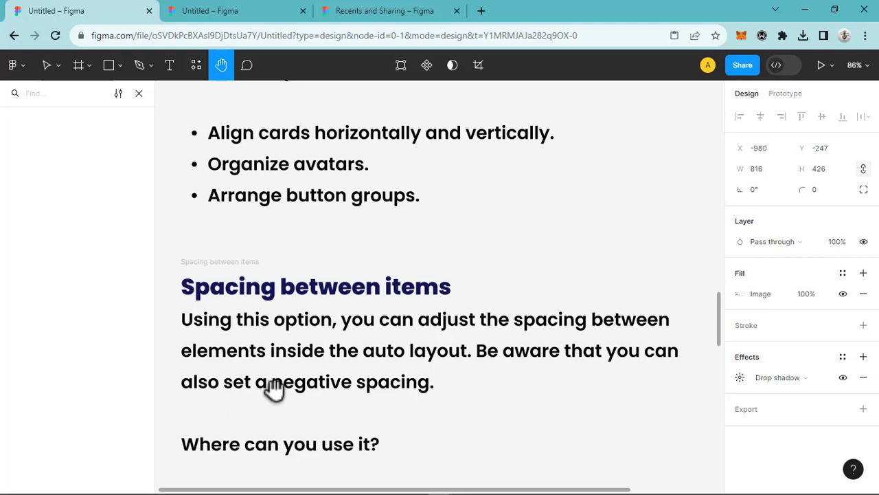
pyautogui.scroll(-5, 271, 400)
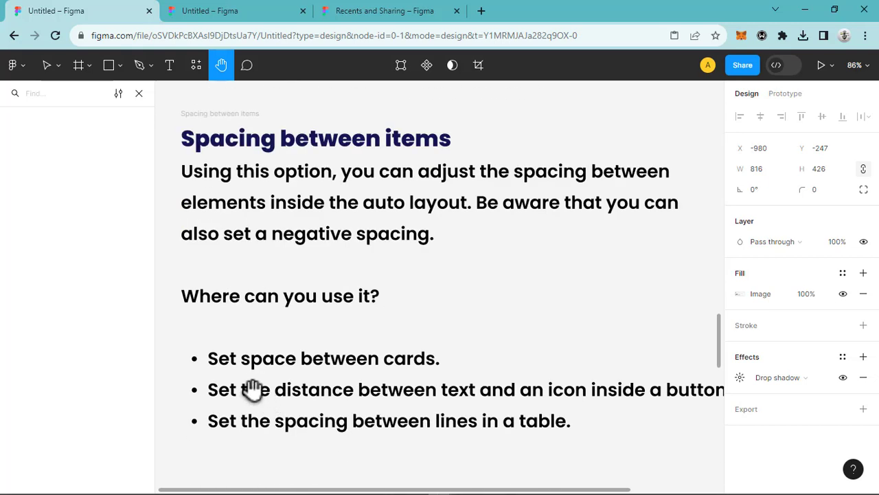
pyautogui.moveTo(283, 386); pyautogui.dragTo(239, 365)
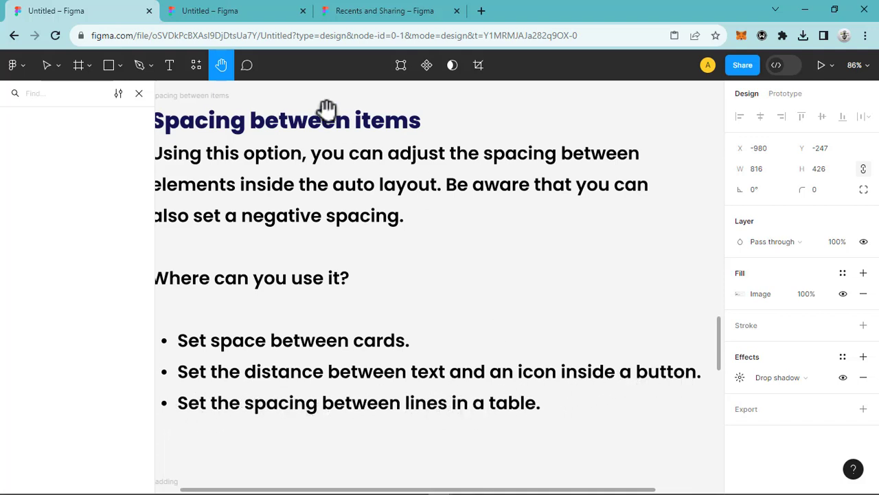
# Try wider and narrower gaps between the two rectangles in the Desktop - 1 frame, ending on a horizontal gap of 68
pyautogui.click(234, 13)
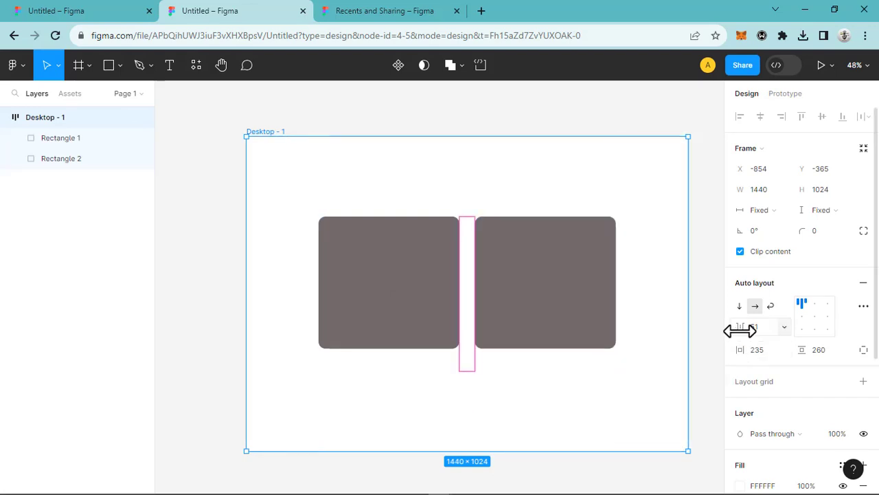
pyautogui.moveTo(739, 326); pyautogui.dragTo(787, 339)
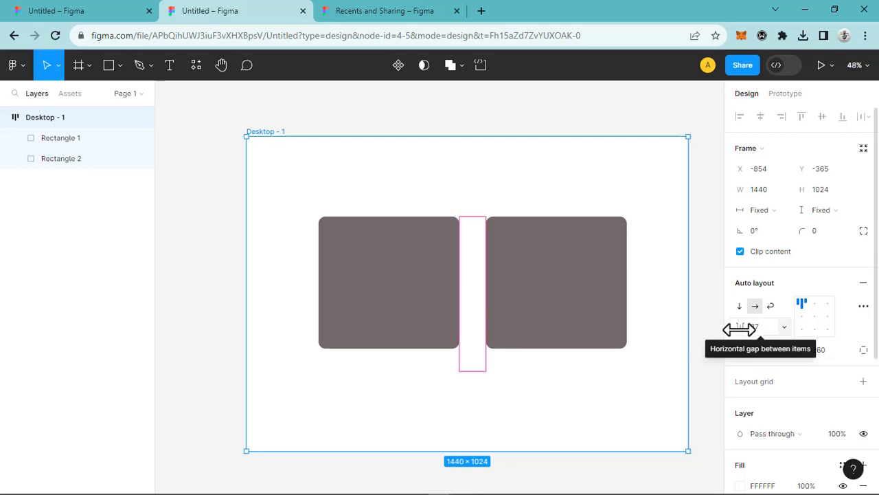
pyautogui.moveTo(739, 327); pyautogui.dragTo(682, 344)
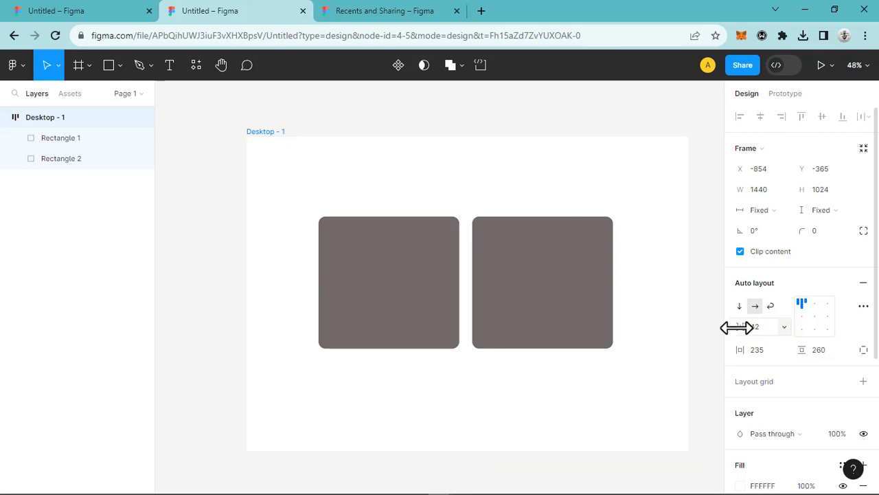
pyautogui.moveTo(735, 327); pyautogui.dragTo(785, 332)
pyautogui.moveTo(721, 326)
pyautogui.mouseDown()
pyautogui.moveTo(728, 327)
pyautogui.moveTo(719, 327)
pyautogui.mouseUp()
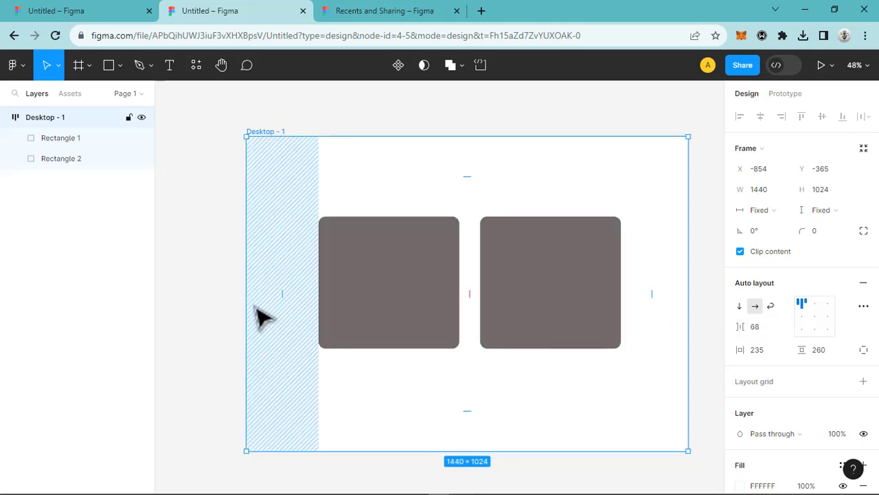
# Read the notes on auto layout padding, including how to set specific padding for each side
pyautogui.click(88, 11)
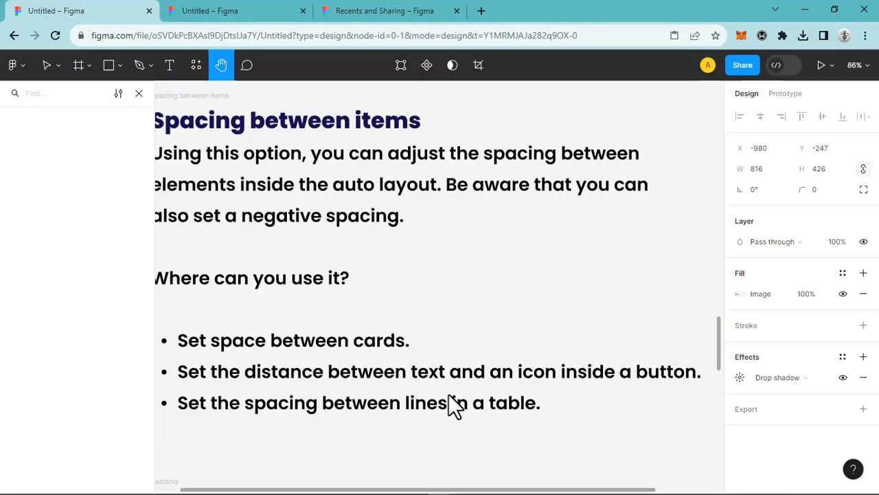
pyautogui.scroll(-5, 447, 392)
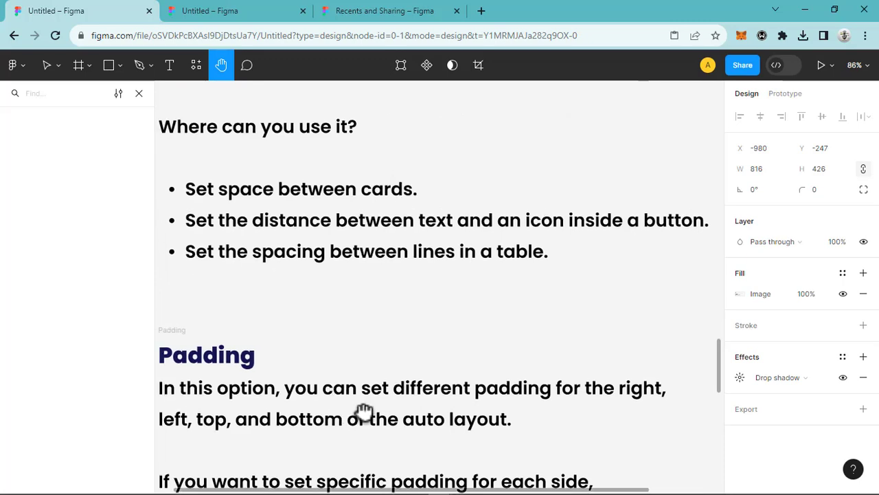
pyautogui.hscroll(-3, 364, 412)
pyautogui.scroll(-1, 428, 344)
pyautogui.hscroll(2, 408, 354)
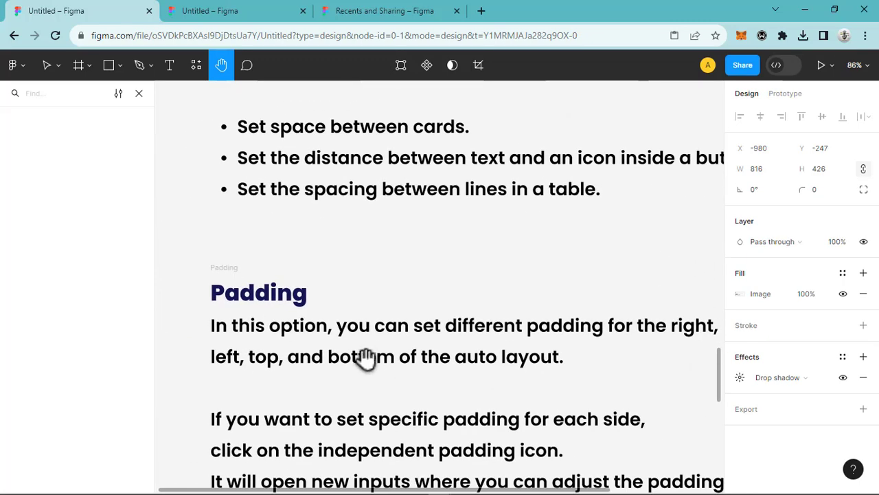
pyautogui.moveTo(366, 357); pyautogui.dragTo(354, 346)
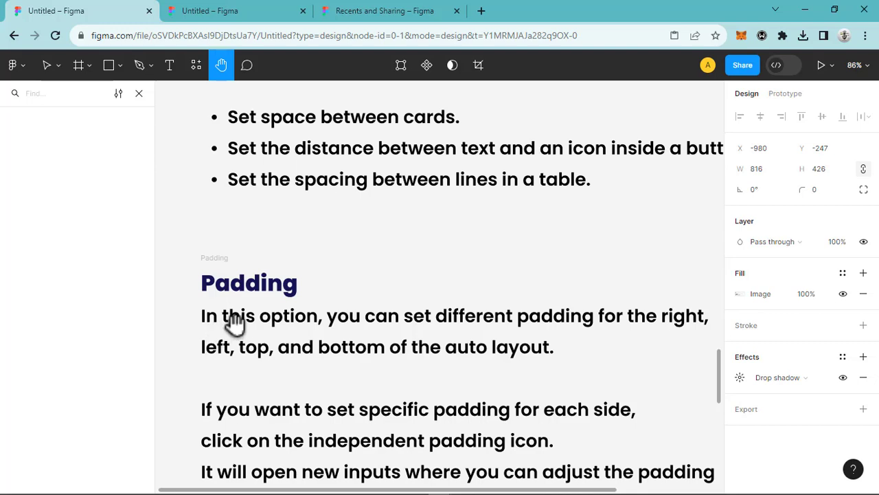
pyautogui.moveTo(424, 328); pyautogui.dragTo(395, 330)
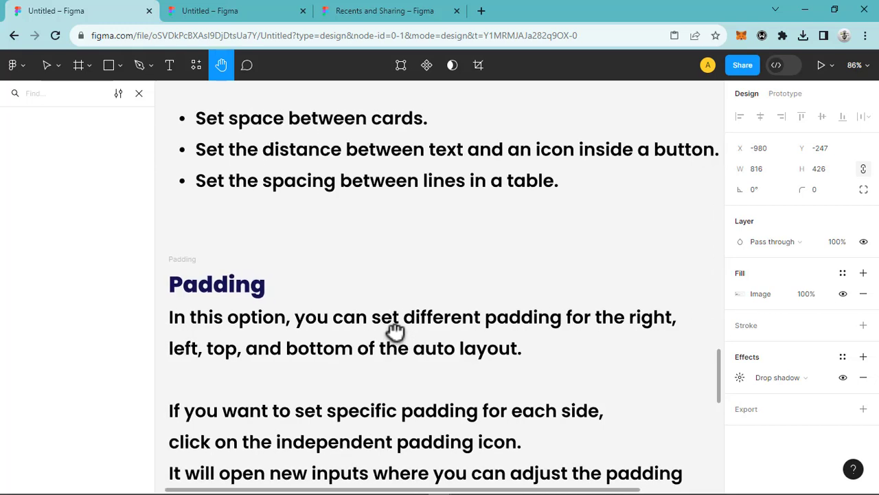
pyautogui.moveTo(375, 367); pyautogui.dragTo(416, 362)
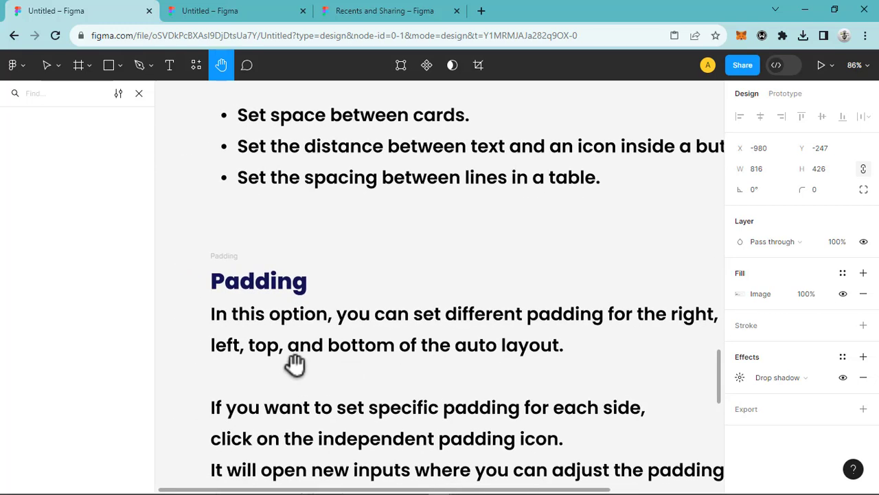
pyautogui.moveTo(428, 356)
pyautogui.mouseDown()
pyautogui.moveTo(433, 369)
pyautogui.moveTo(434, 345)
pyautogui.mouseUp()
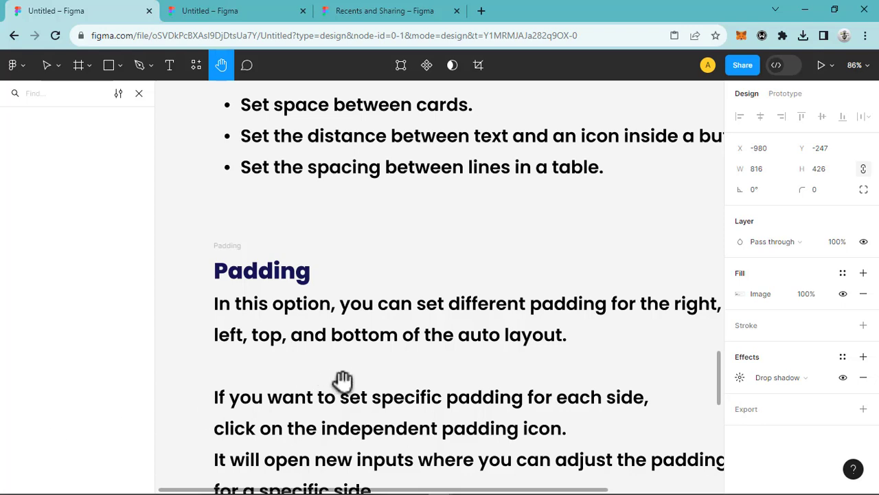
pyautogui.scroll(-1, 368, 392)
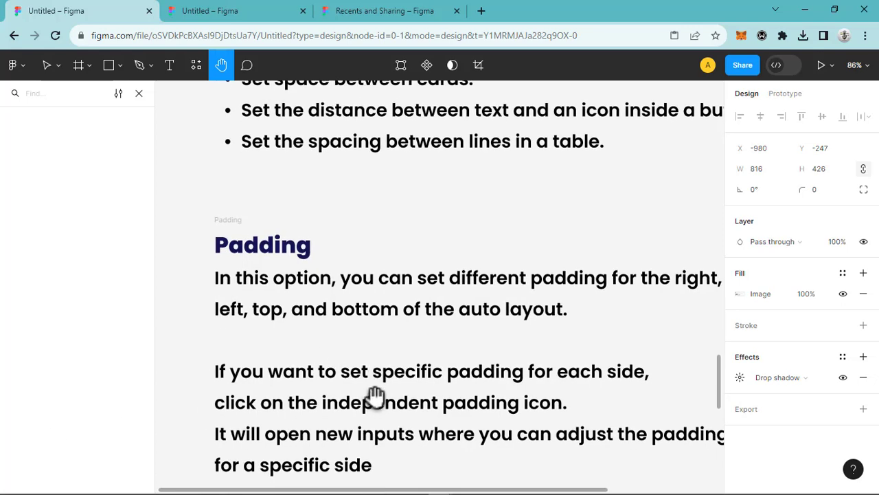
pyautogui.moveTo(428, 387); pyautogui.dragTo(428, 360)
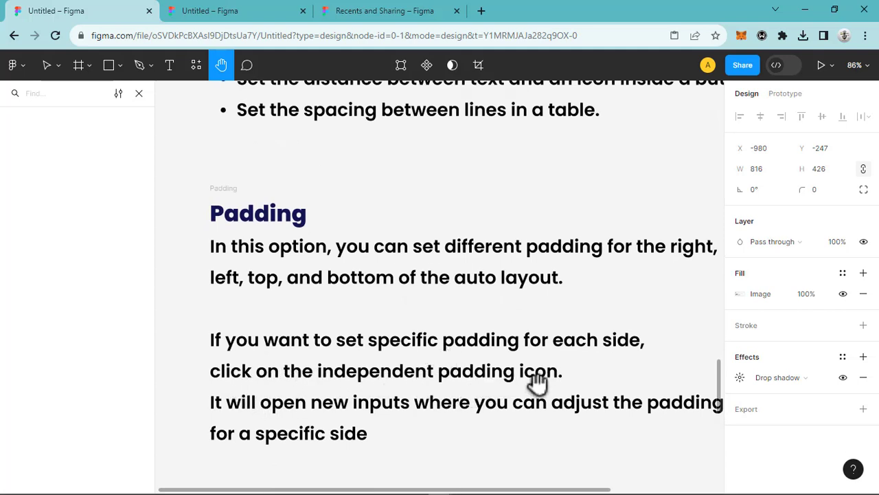
pyautogui.scroll(-2, 454, 381)
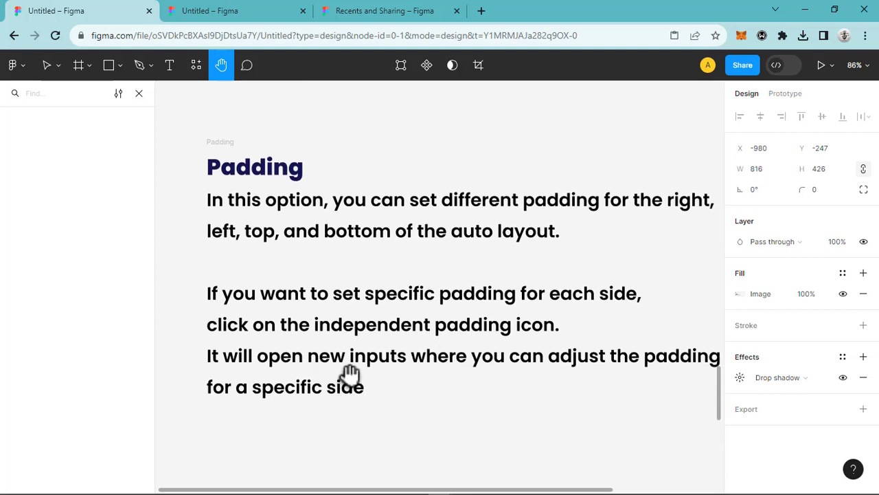
pyautogui.scroll(-1, 350, 357)
pyautogui.moveTo(350, 338); pyautogui.dragTo(318, 348)
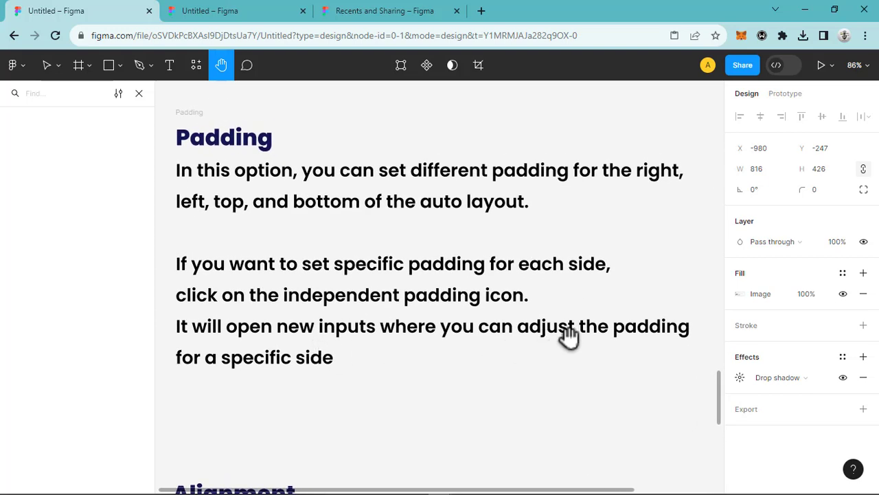
pyautogui.moveTo(508, 346)
pyautogui.mouseDown()
pyautogui.moveTo(508, 323)
pyautogui.moveTo(509, 362)
pyautogui.mouseUp()
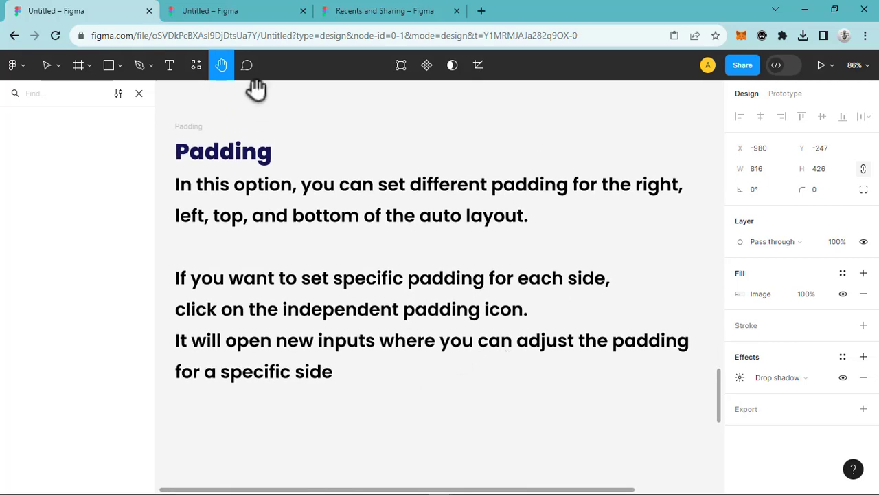
# Set the Desktop - 1 frame's horizontal padding to 266 and vertical padding to 297, undoing the last vertical padding change
pyautogui.click(242, 11)
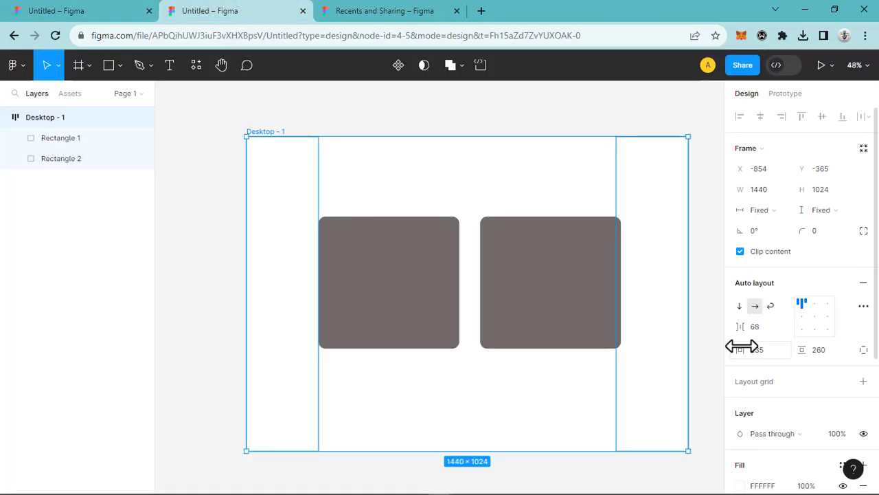
pyautogui.moveTo(738, 350)
pyautogui.mouseDown()
pyautogui.moveTo(786, 358)
pyautogui.moveTo(769, 360)
pyautogui.moveTo(751, 353)
pyautogui.moveTo(819, 351)
pyautogui.moveTo(747, 353)
pyautogui.mouseUp()
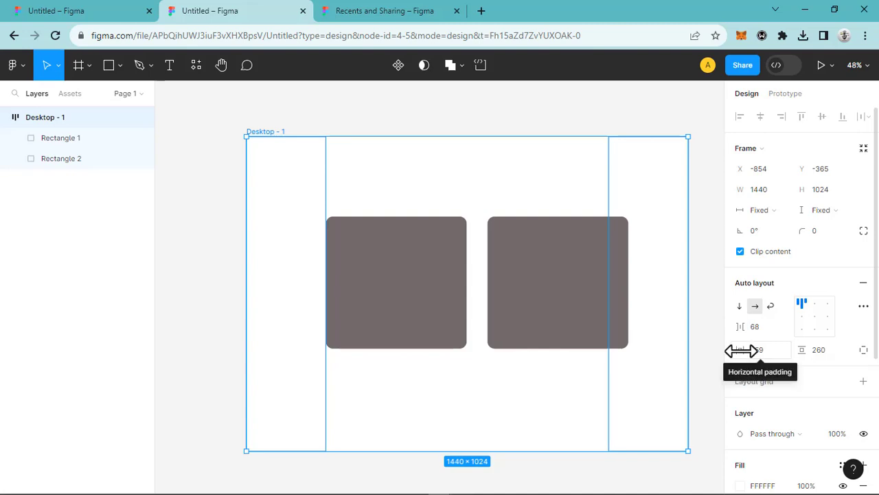
pyautogui.moveTo(804, 350); pyautogui.dragTo(849, 364)
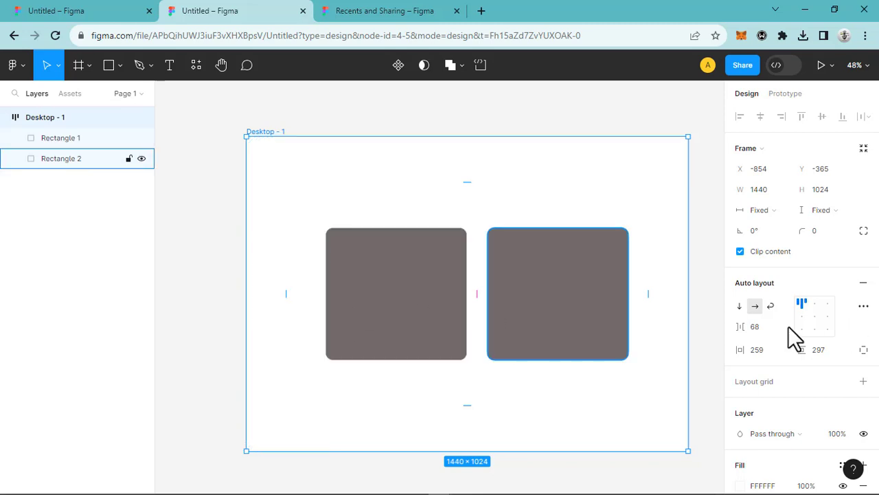
pyautogui.moveTo(743, 350); pyautogui.dragTo(773, 350)
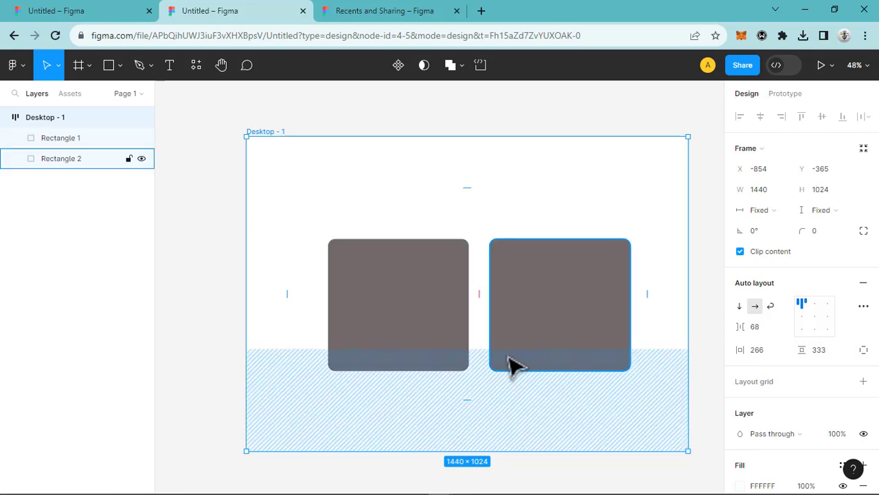
pyautogui.hotkey('ctrl', 'z')
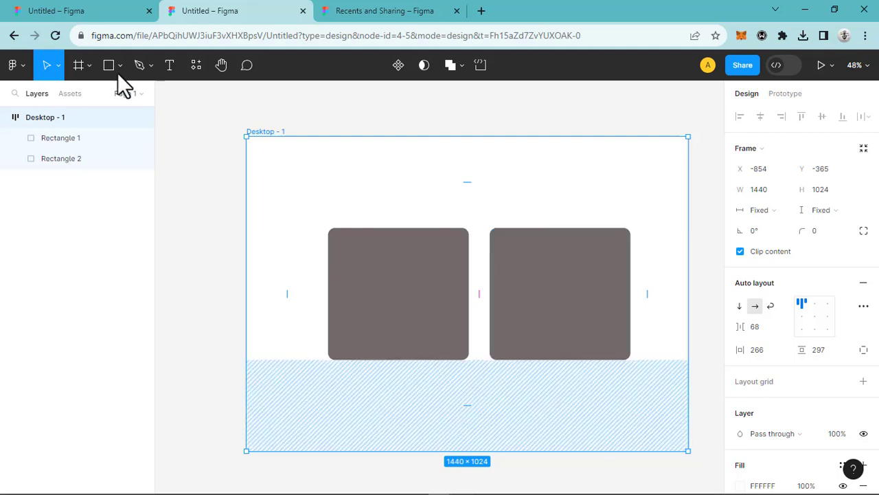
# Read the notes on auto layout alignment, covering the list of alignment options and how they affect objects in the layout
pyautogui.click(117, 12)
pyautogui.scroll(-1, 371, 226)
pyautogui.scroll(-5, 371, 226)
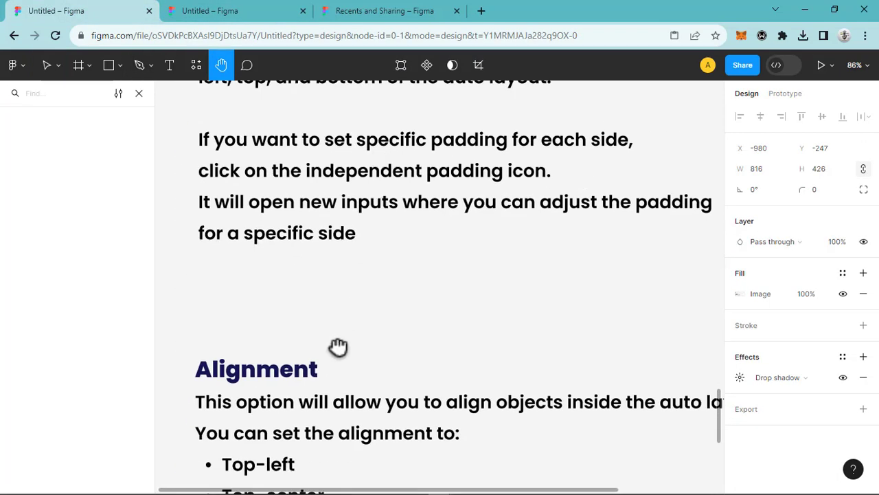
pyautogui.scroll(-3, 286, 316)
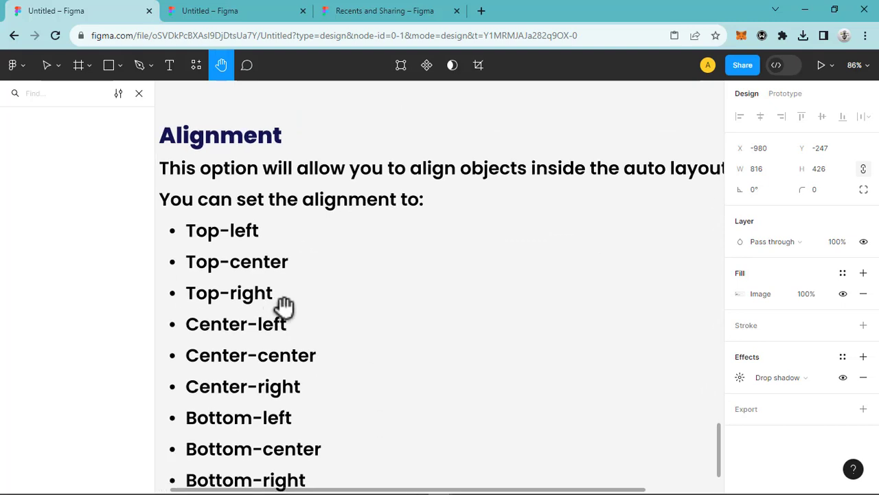
pyautogui.scroll(-1, 282, 305)
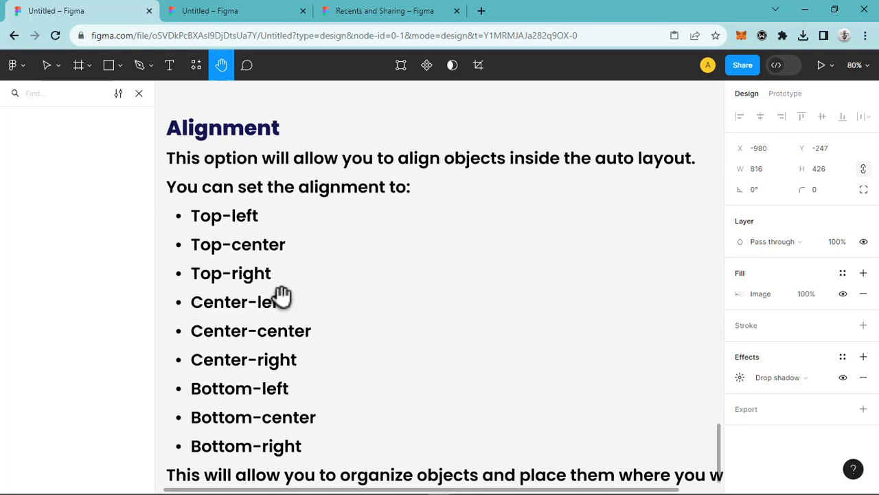
pyautogui.moveTo(275, 310); pyautogui.dragTo(285, 294)
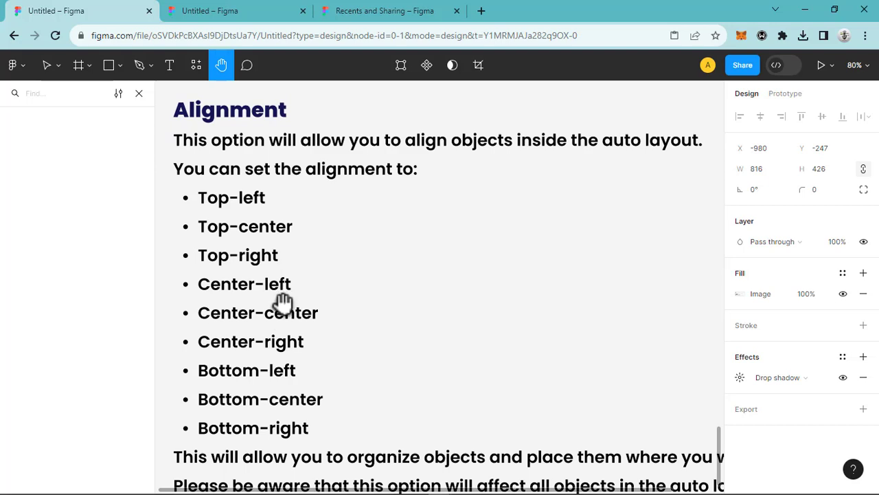
pyautogui.scroll(-1, 284, 305)
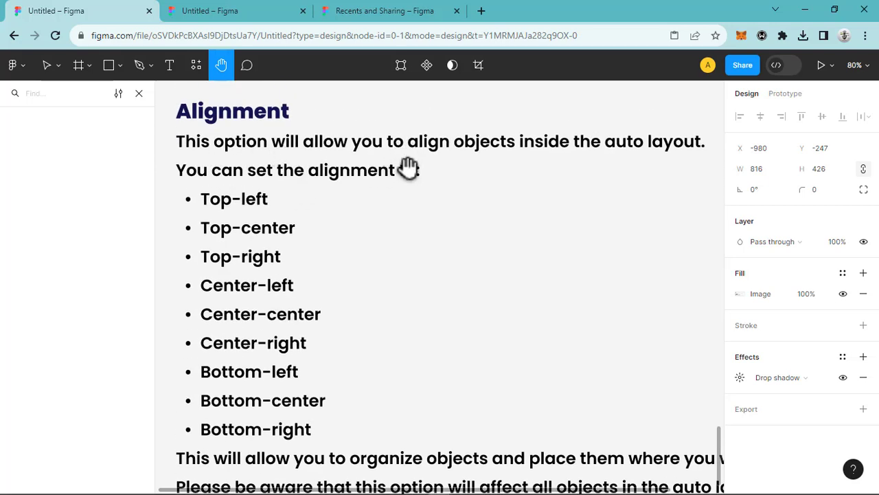
pyautogui.moveTo(408, 167); pyautogui.dragTo(402, 157)
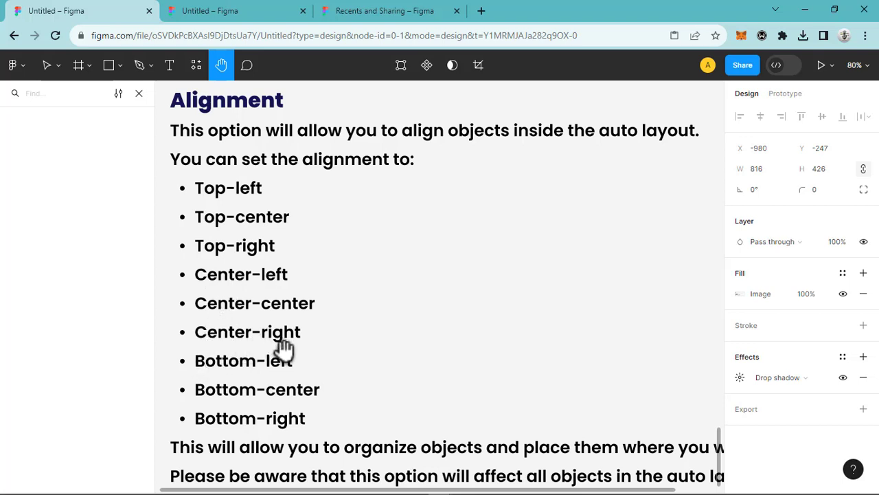
pyautogui.scroll(-1, 231, 363)
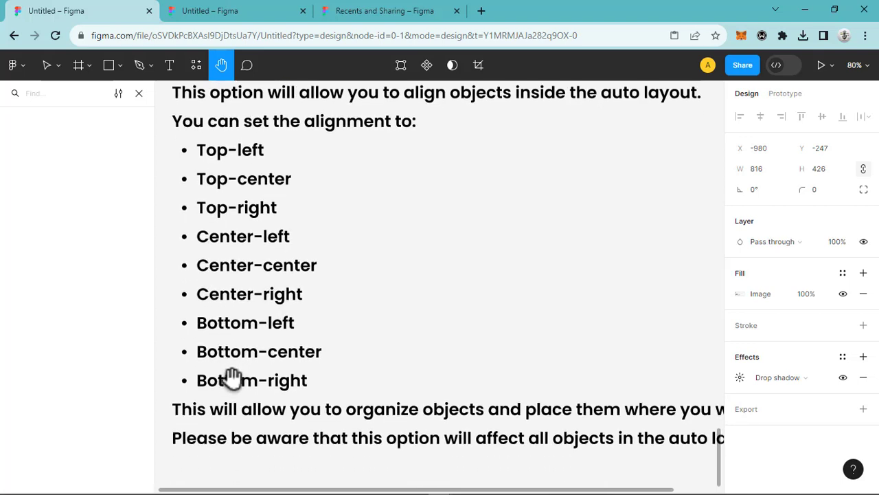
# Read the closing lines of the alignment notes on organizing objects and affecting all objects in the auto layout, and review the alignment list
pyautogui.scroll(-1, 234, 371)
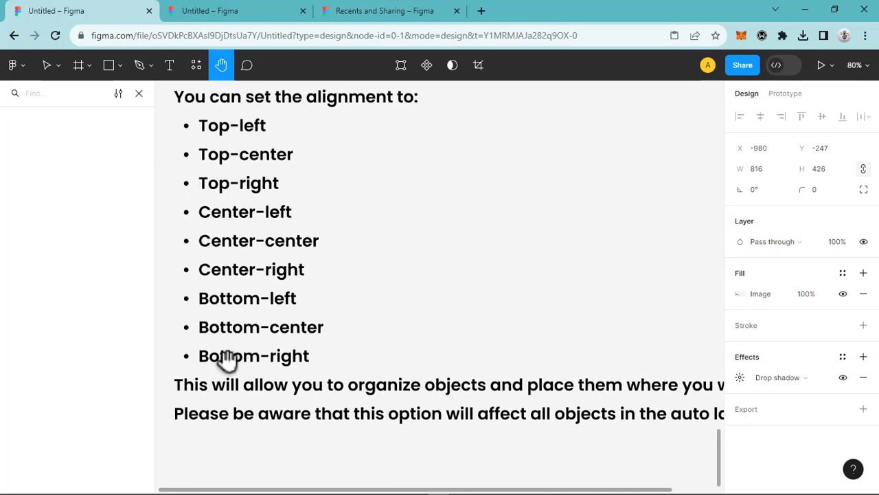
pyautogui.scroll(-1, 302, 371)
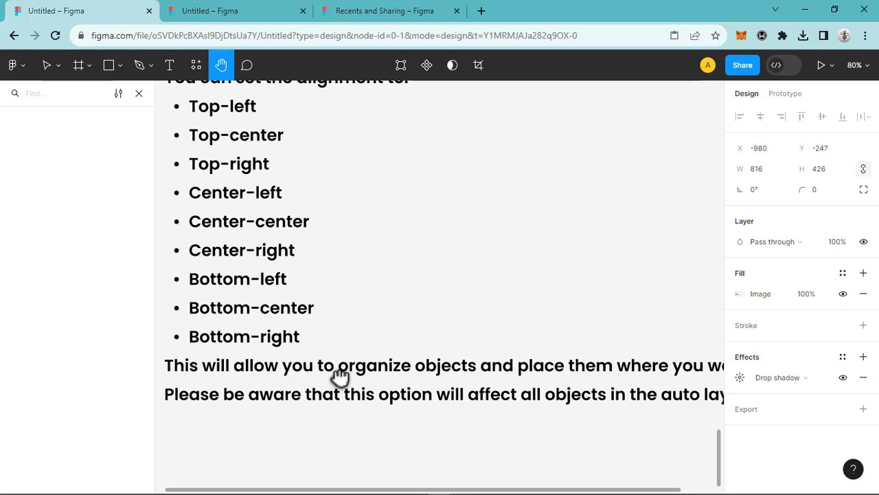
pyautogui.moveTo(338, 378); pyautogui.dragTo(328, 384)
pyautogui.moveTo(408, 383); pyautogui.dragTo(343, 370)
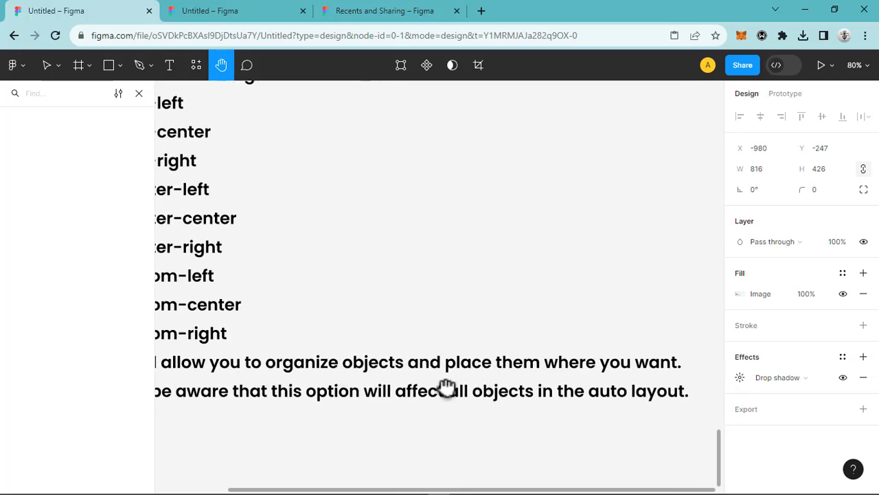
pyautogui.moveTo(471, 387); pyautogui.dragTo(437, 387)
pyautogui.moveTo(330, 382)
pyautogui.mouseDown()
pyautogui.moveTo(421, 373)
pyautogui.moveTo(334, 378)
pyautogui.mouseUp()
pyautogui.moveTo(402, 384); pyautogui.dragTo(362, 384)
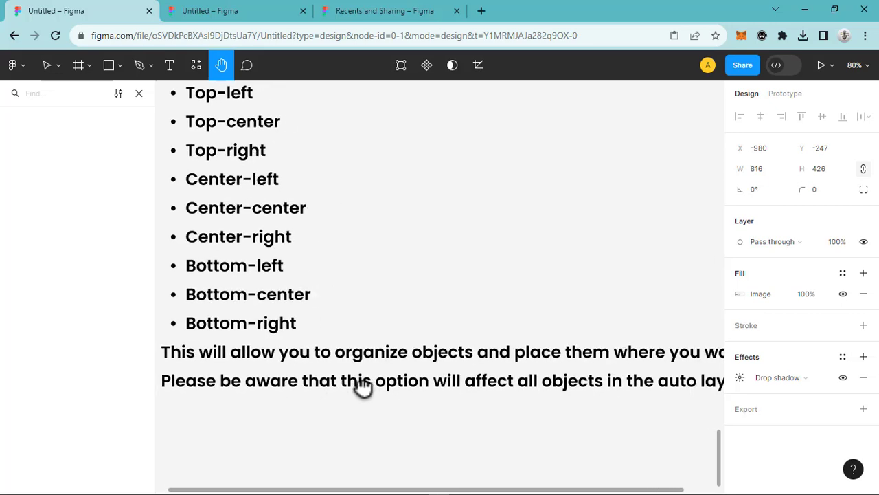
pyautogui.moveTo(455, 380); pyautogui.dragTo(436, 391)
pyautogui.moveTo(505, 393); pyautogui.dragTo(525, 402)
pyautogui.moveTo(293, 374); pyautogui.dragTo(317, 400)
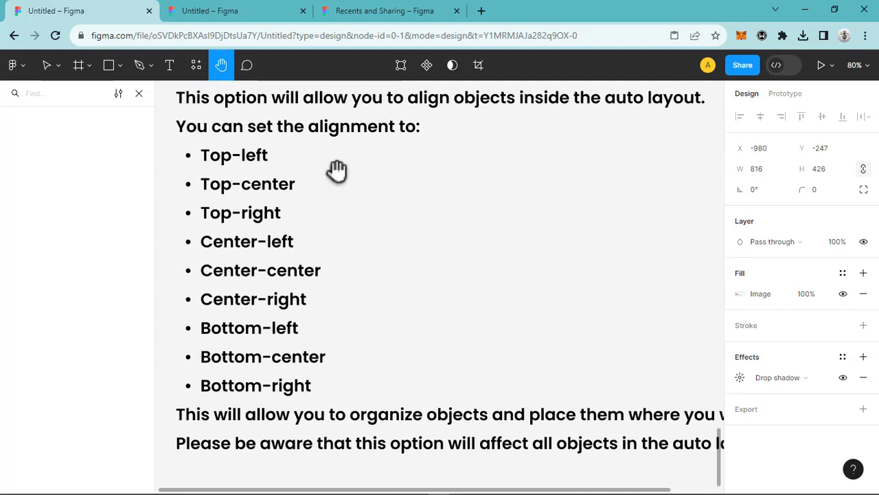
# In the file with the two rectangles, try top-right and center-right alignment on the Desktop - 1 frame, rechecking the notes' alignment list
pyautogui.click(238, 11)
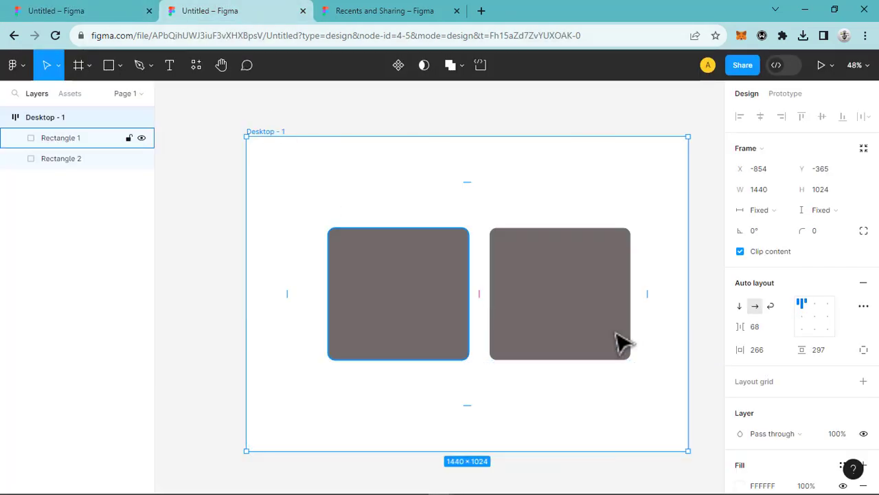
pyautogui.click(570, 328)
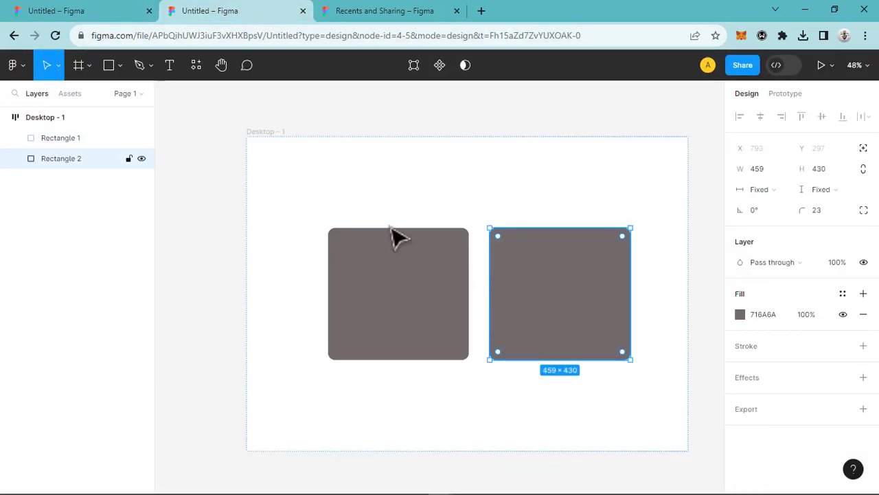
pyautogui.click(276, 136)
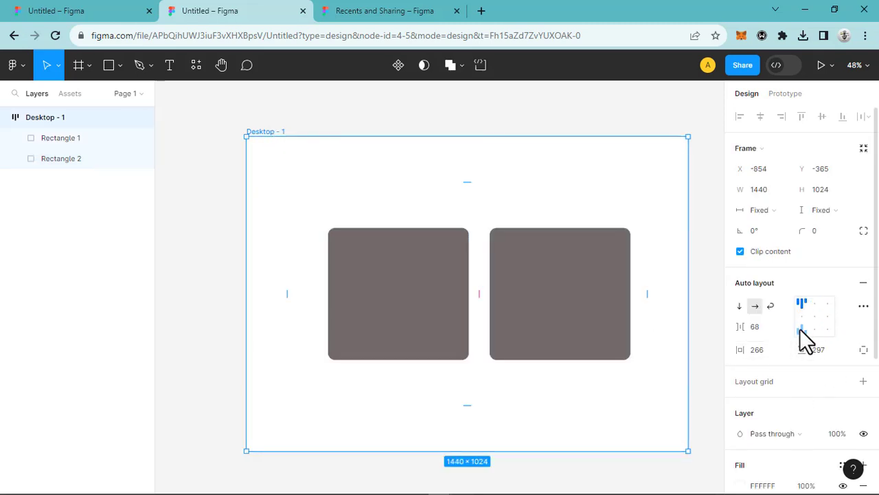
pyautogui.click(825, 303)
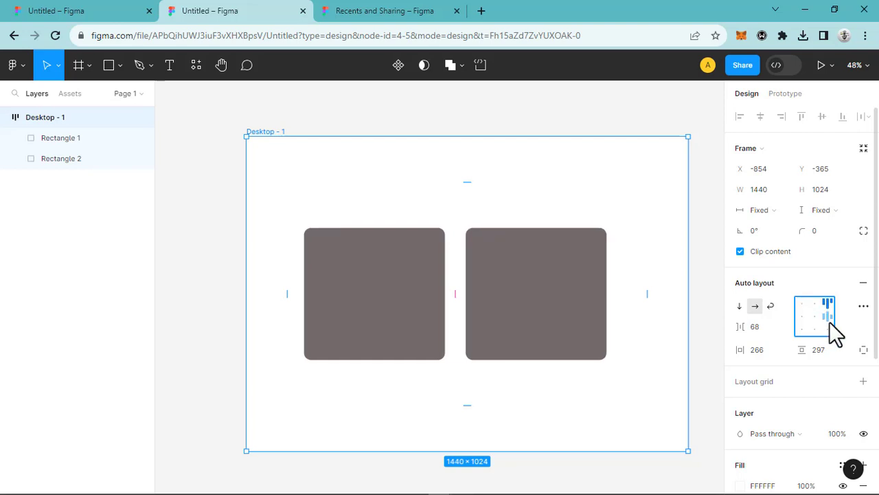
pyautogui.click(113, 17)
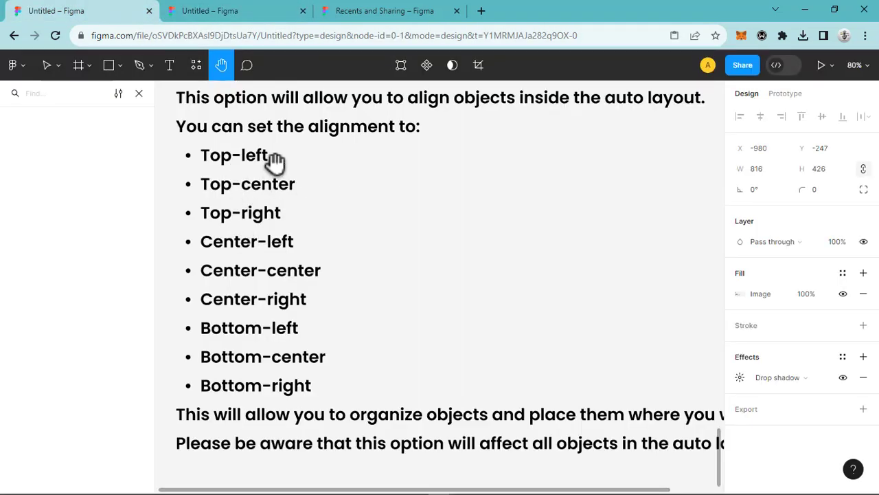
pyautogui.click(263, 16)
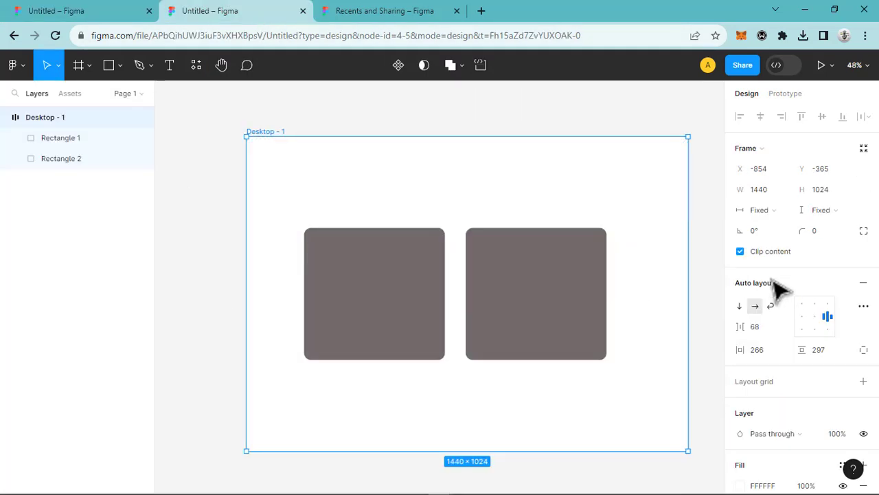
# Try the different alignment positions on the Desktop - 1 auto layout, from top, center and bottom rows, ending on top-left
pyautogui.click(802, 306)
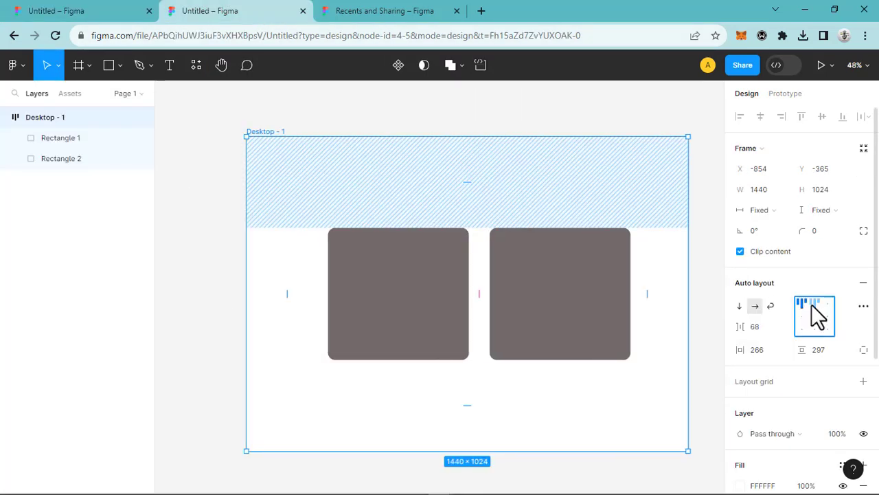
pyautogui.click(813, 307)
pyautogui.click(826, 302)
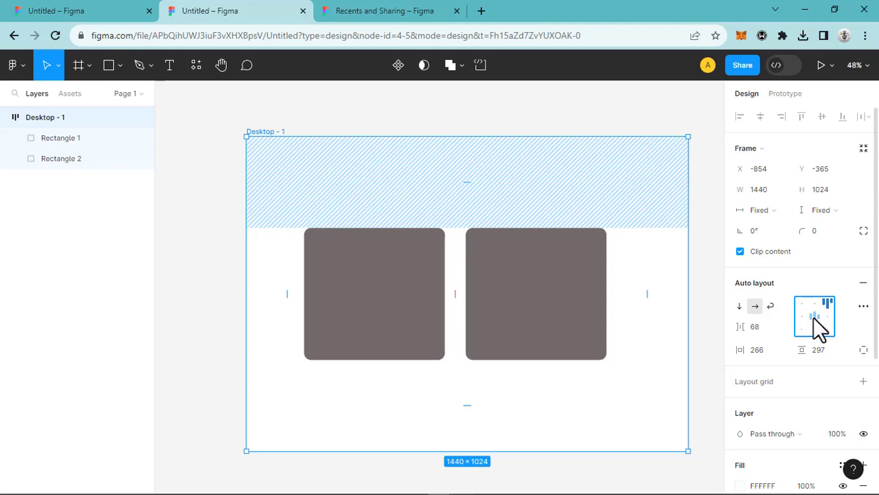
pyautogui.click(814, 318)
pyautogui.click(813, 327)
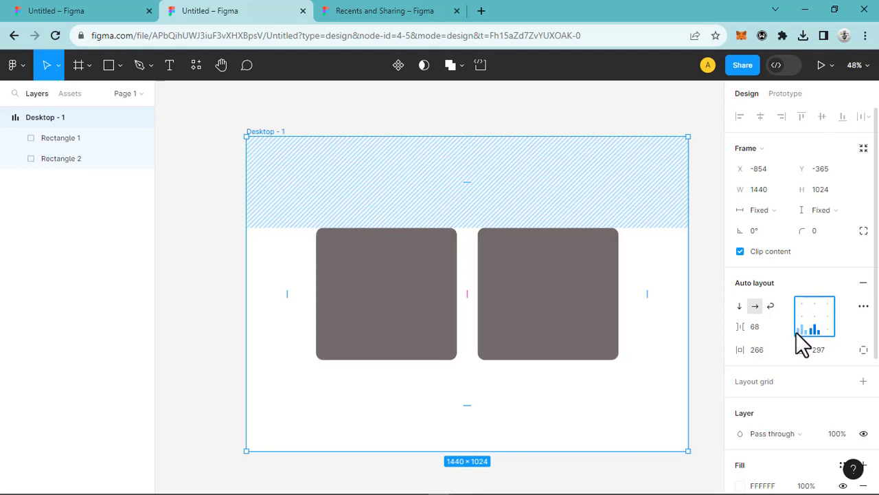
pyautogui.click(800, 331)
pyautogui.click(805, 318)
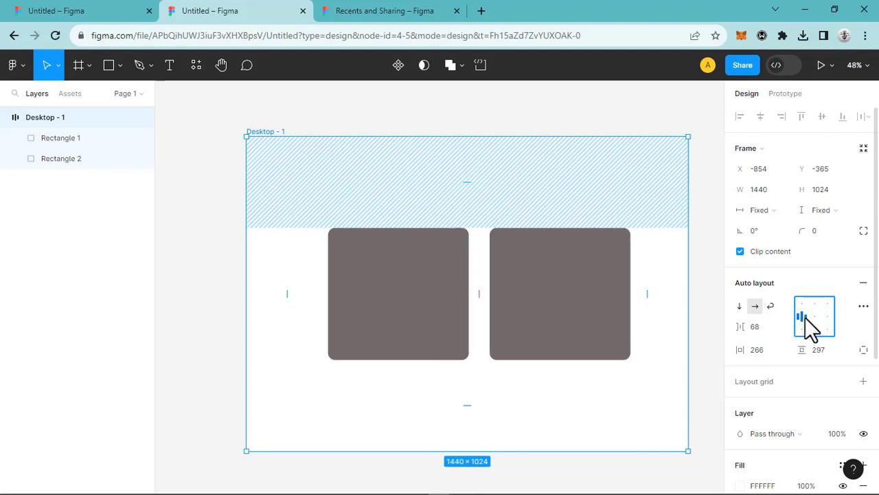
pyautogui.click(827, 317)
pyautogui.click(827, 332)
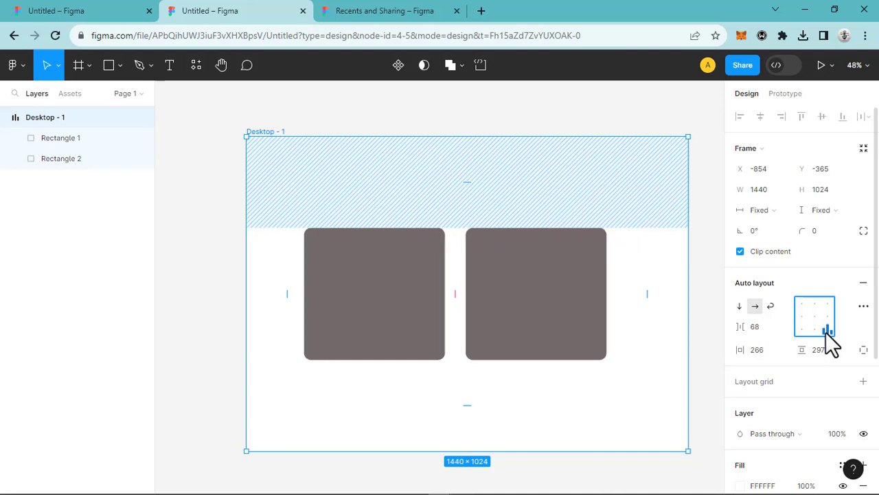
pyautogui.click(814, 331)
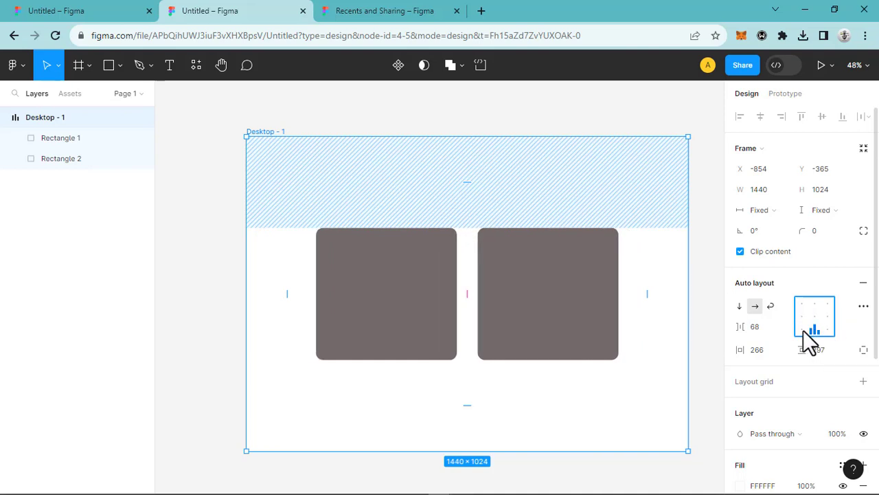
pyautogui.click(801, 331)
pyautogui.click(801, 302)
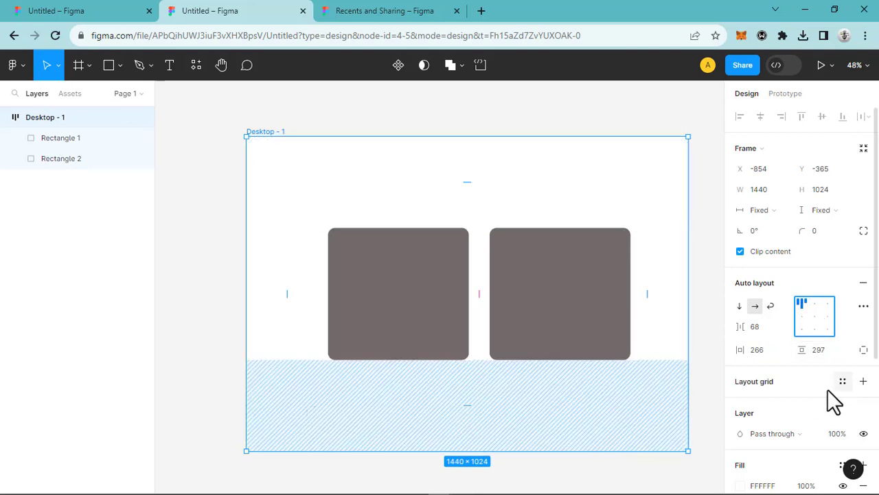
# Move the Desktop - 1 frame slightly up and to the left on the canvas, and finish with the Move tool active
pyautogui.scroll(-2, 804, 412)
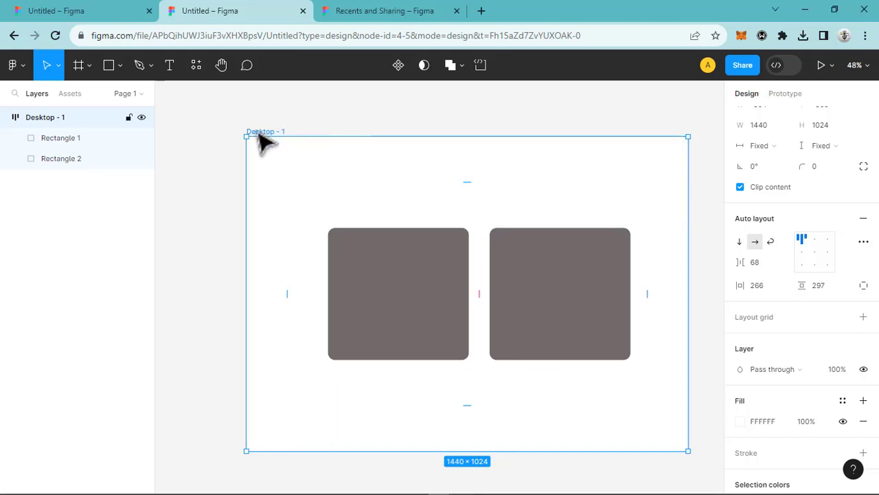
pyautogui.moveTo(265, 144); pyautogui.dragTo(241, 110)
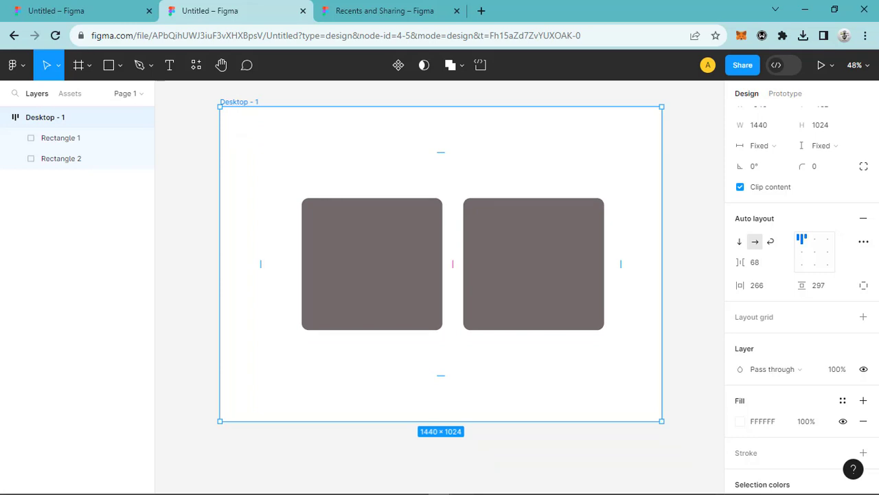
pyautogui.scroll(-2, 421, 299)
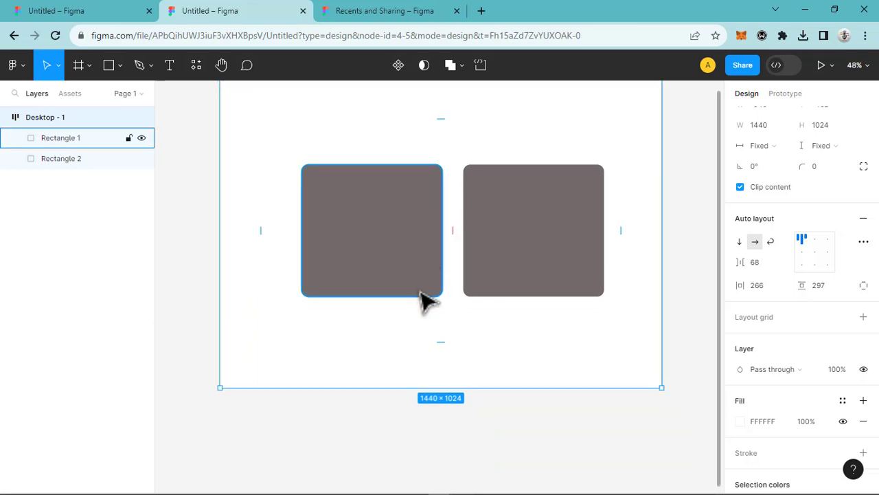
pyautogui.scroll(8, 422, 300)
pyautogui.scroll(-1, 414, 300)
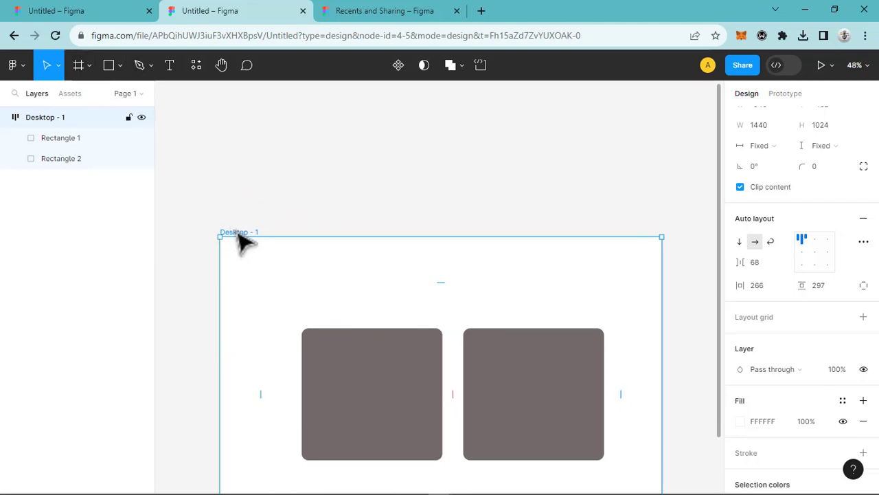
pyautogui.scroll(-1, 332, 217)
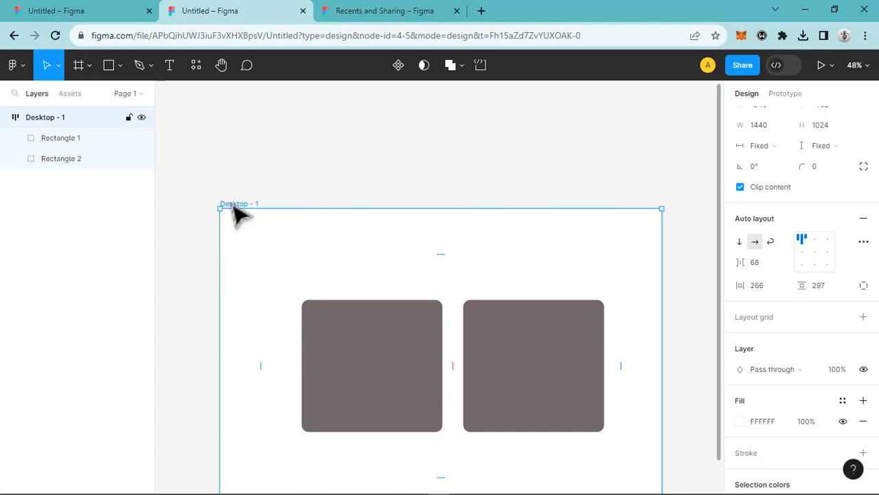
pyautogui.click(420, 347)
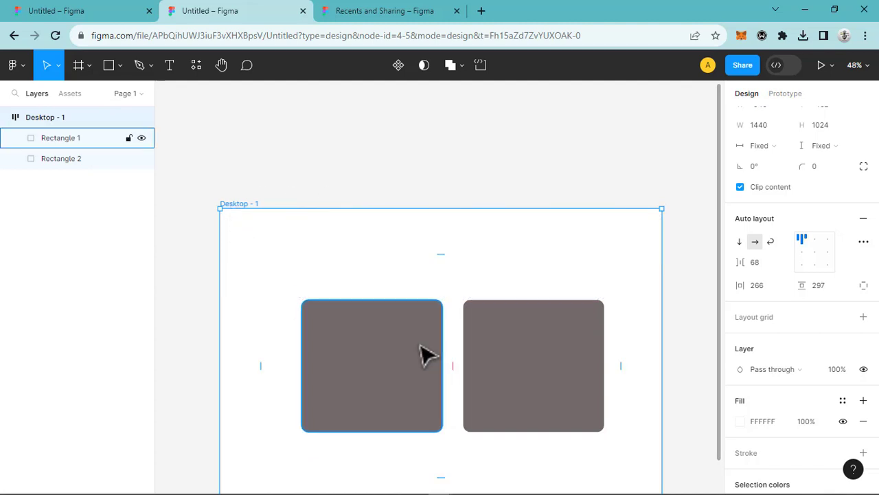
pyautogui.click(863, 317)
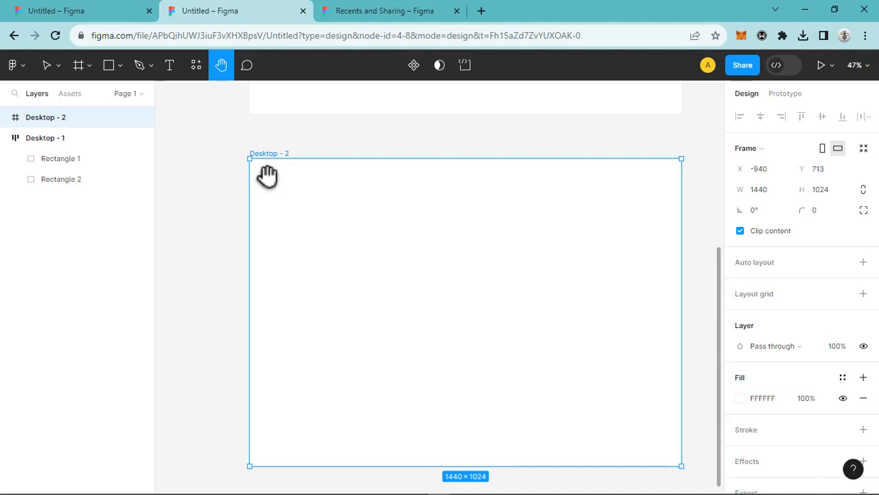
pyautogui.press('v')
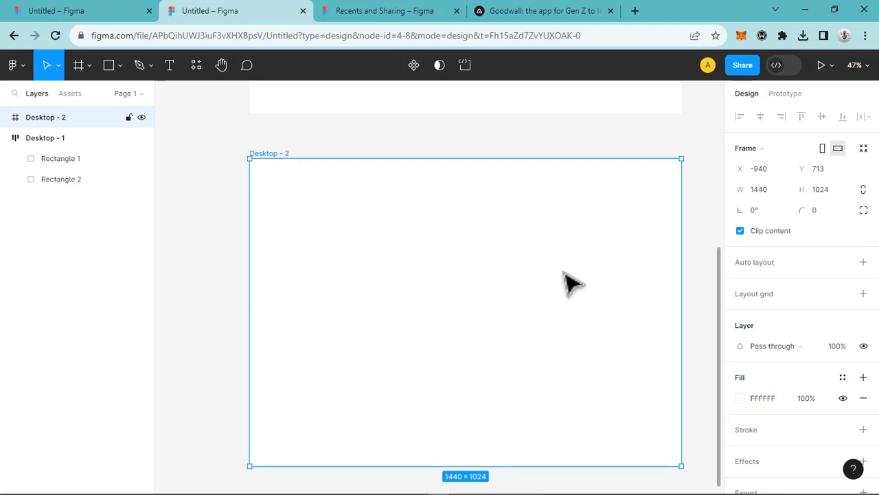
# Switch to the Goodwall website in the browser, accept all cookies and look through its home page
pyautogui.click(559, 16)
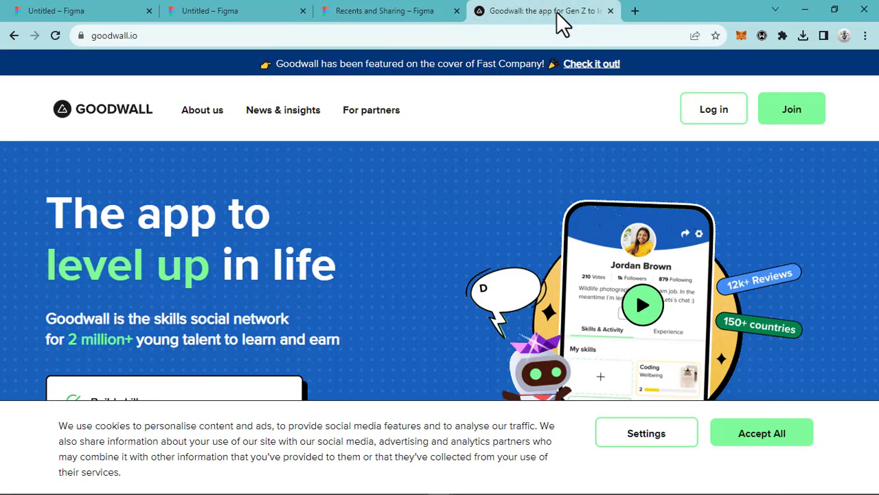
pyautogui.scroll(-10, 420, 305)
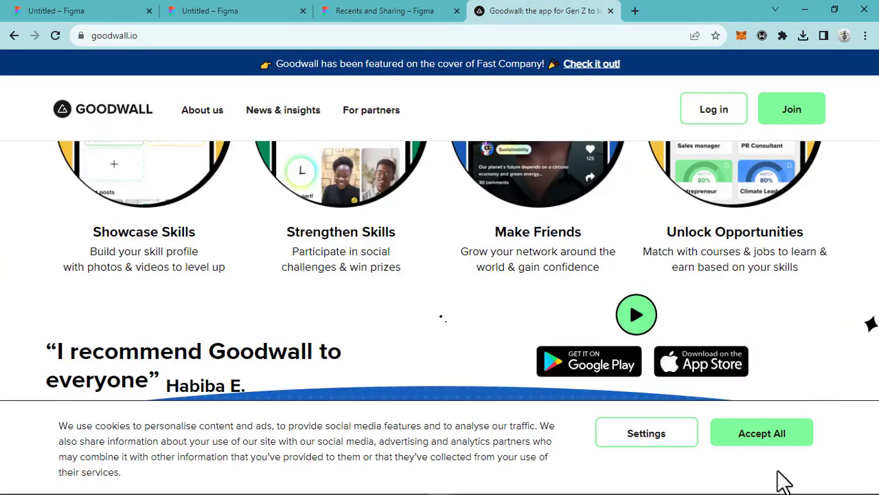
pyautogui.click(759, 437)
pyautogui.scroll(-5, 567, 406)
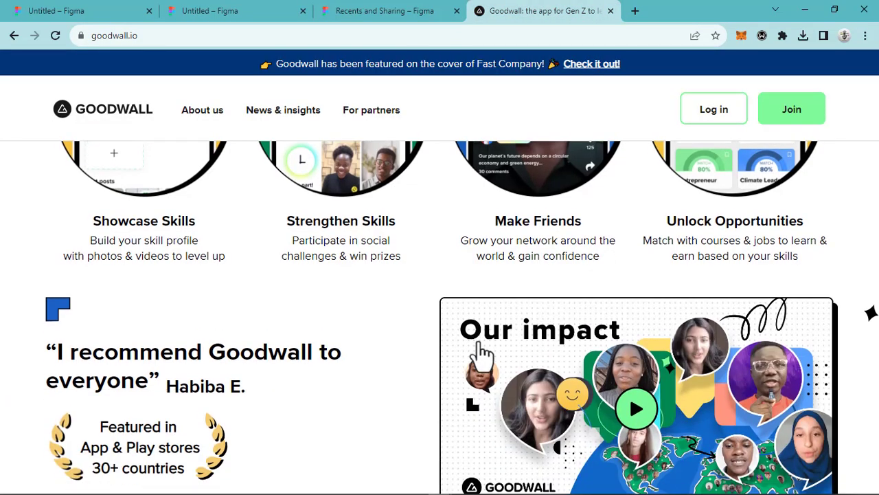
pyautogui.scroll(15, 484, 355)
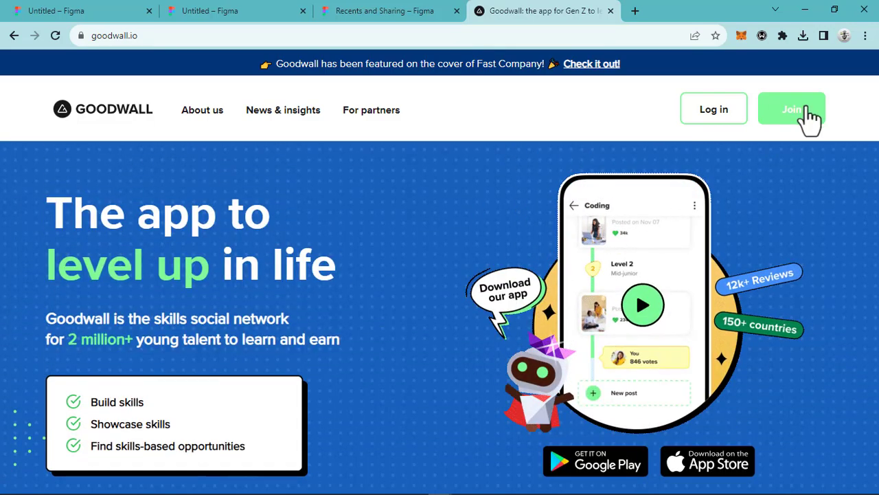
# Inspect the Goodwall page with the developer tools, turn off device emulation and examine how its sections fit the narrower page width
pyautogui.rightClick(850, 118)
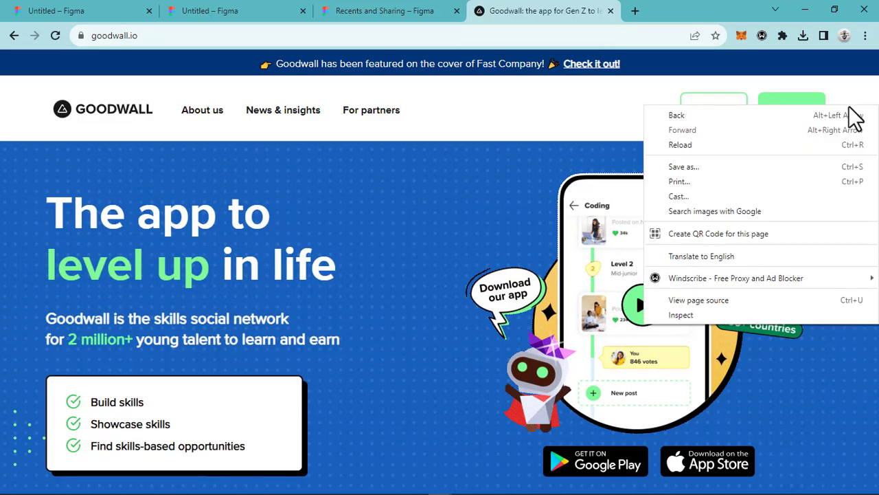
pyautogui.click(720, 316)
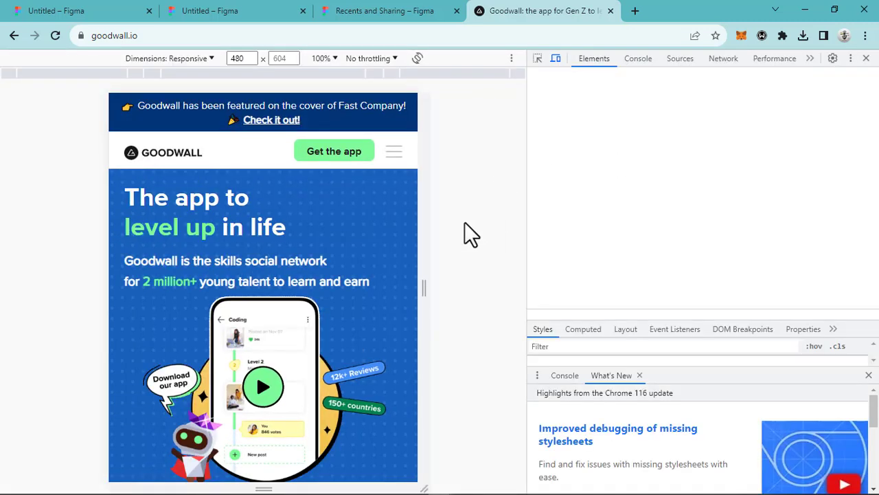
pyautogui.click(556, 59)
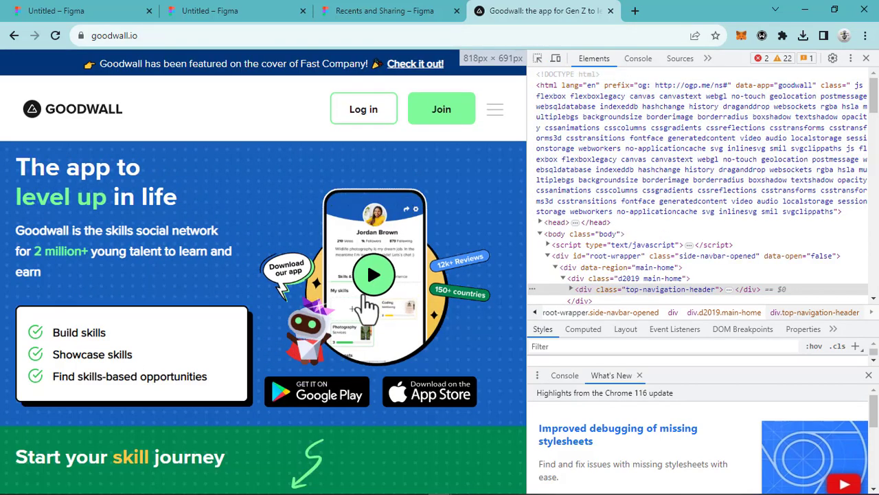
pyautogui.scroll(-1, 341, 350)
pyautogui.scroll(-3, 342, 351)
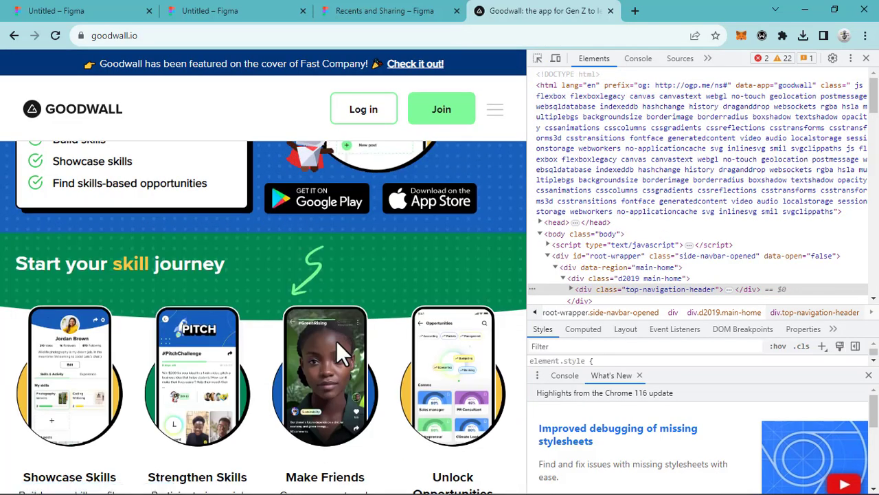
pyautogui.scroll(-3, 335, 340)
pyautogui.scroll(-15, 337, 344)
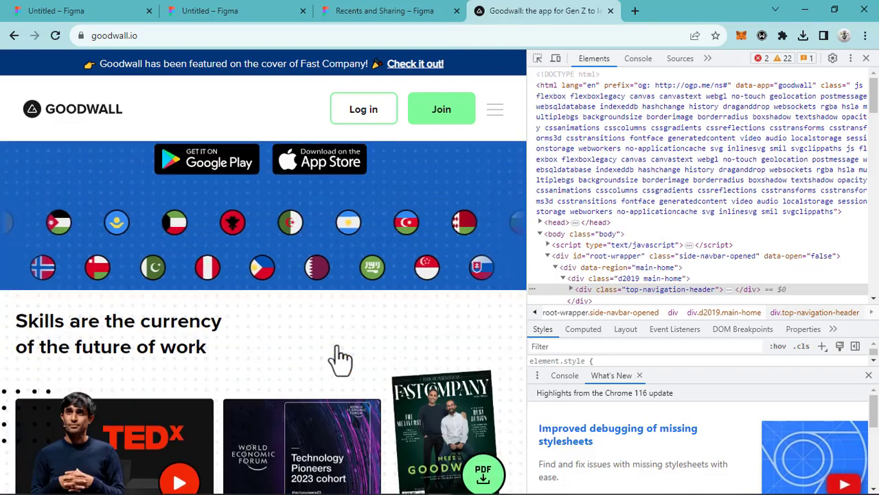
# Turn device emulation back on for the Goodwall page and examine how its sections stack at the 480-pixel width
pyautogui.scroll(20, 337, 347)
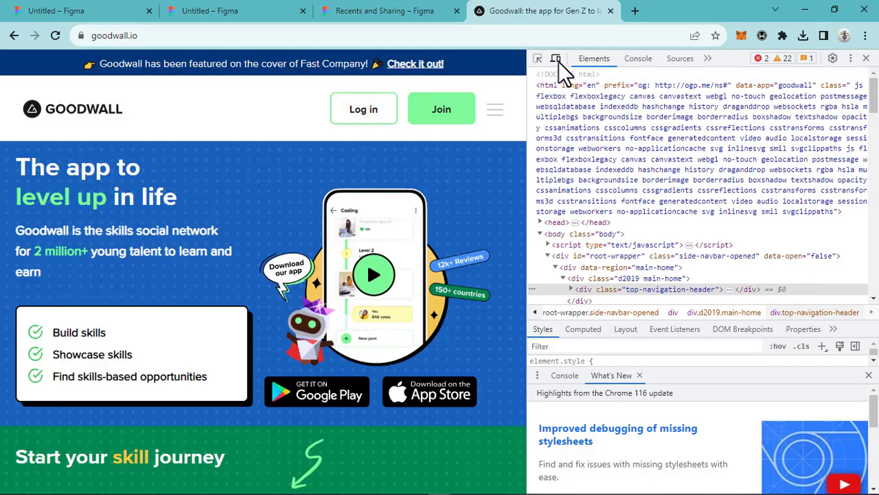
pyautogui.click(557, 59)
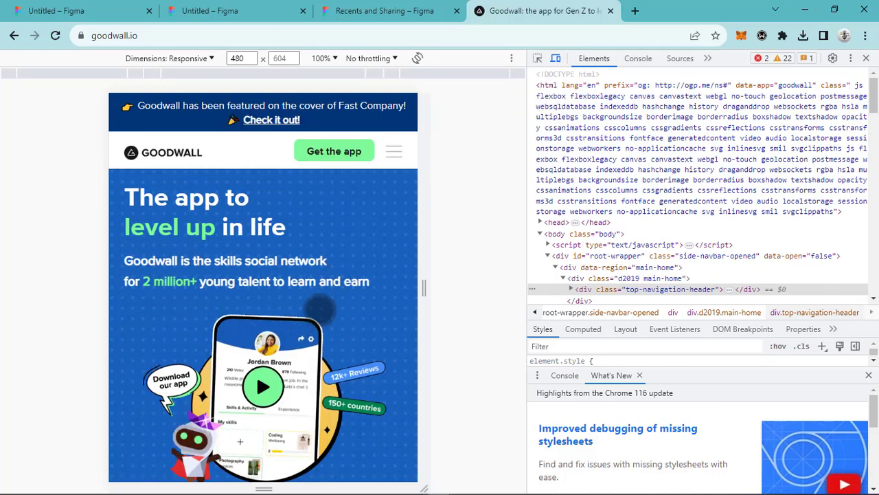
pyautogui.scroll(-6, 321, 308)
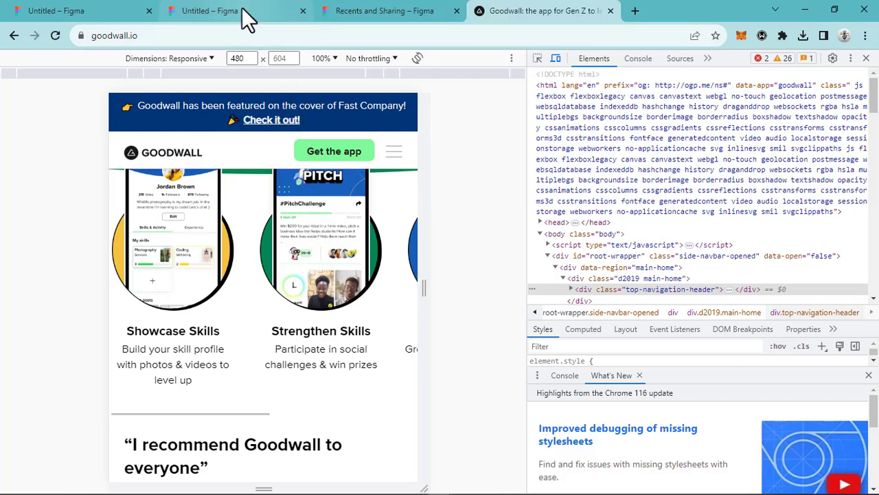
# Switch to the Figma design file and add a layout grid of 12 columns to the Desktop - 2 frame
pyautogui.click(200, 12)
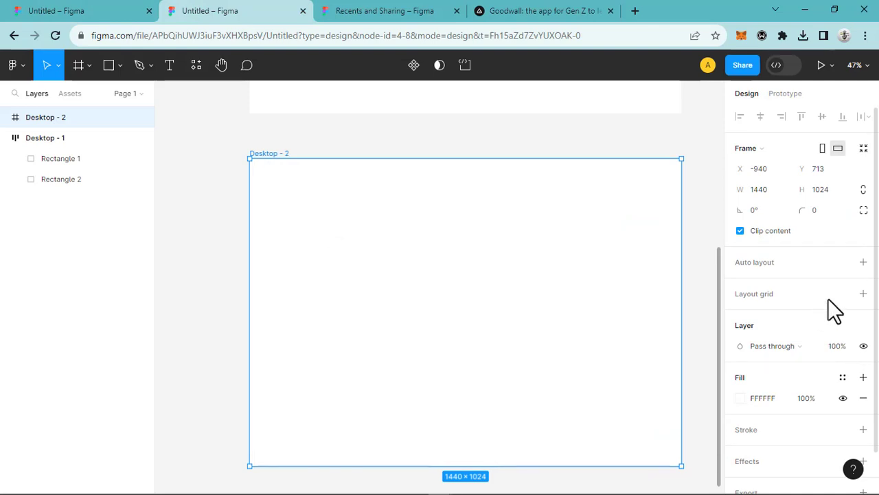
pyautogui.click(863, 293)
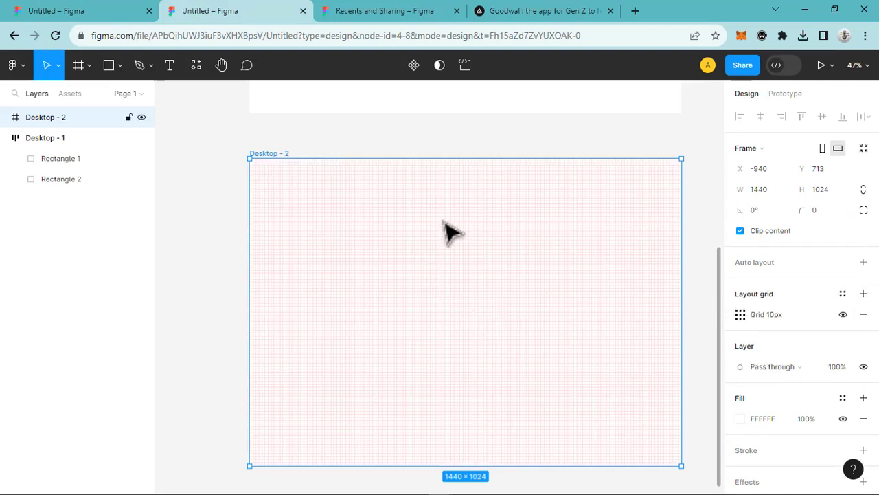
pyautogui.click(741, 314)
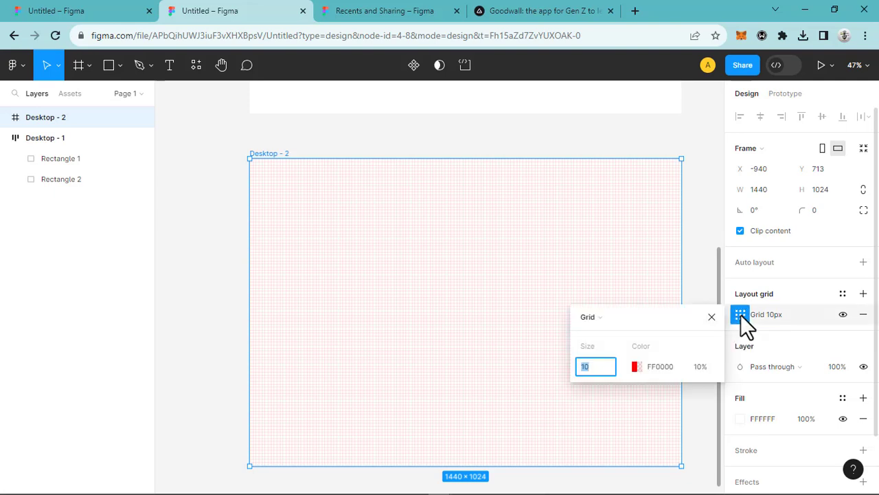
pyautogui.click(629, 316)
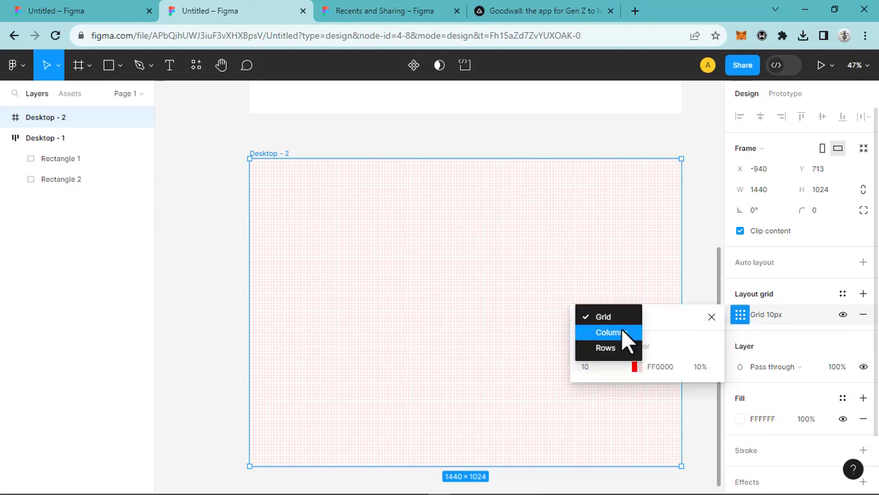
pyautogui.click(619, 333)
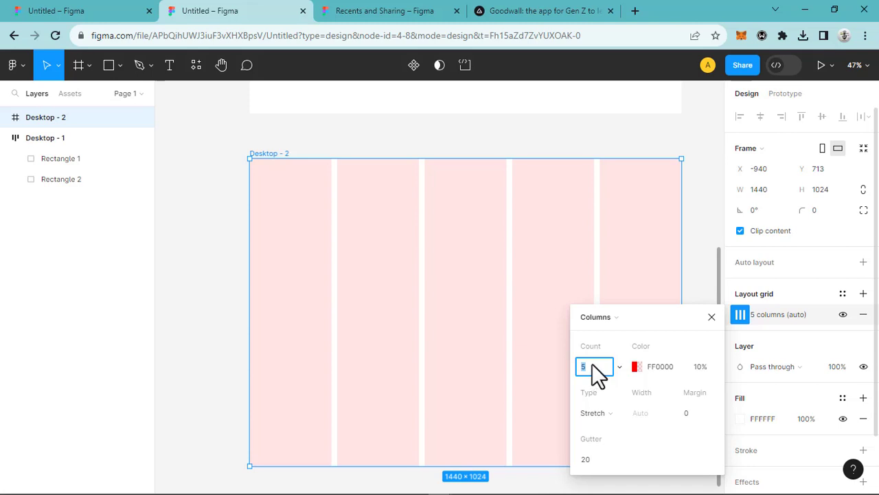
pyautogui.press('BackSpace')
pyautogui.write('12')
pyautogui.press('Return')
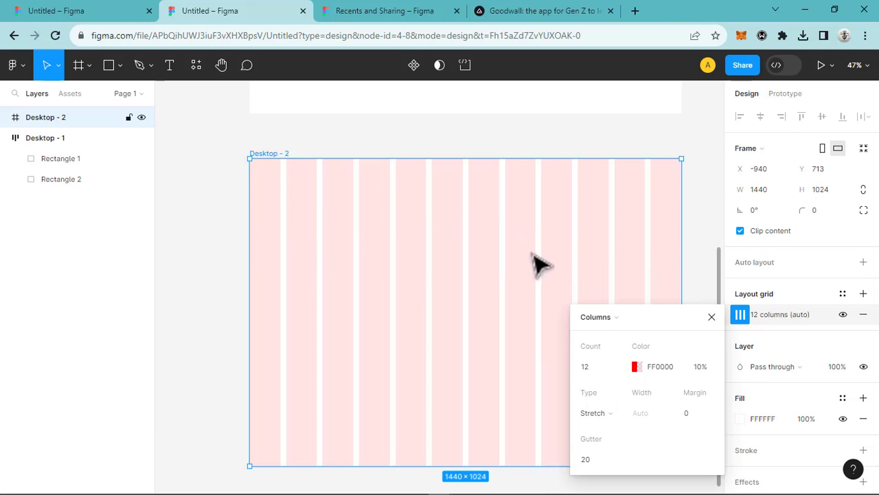
# Try blue, dark grey and orange for the column grid's color, finish on red D70909, and close the color picker
pyautogui.click(635, 365)
pyautogui.click(523, 332)
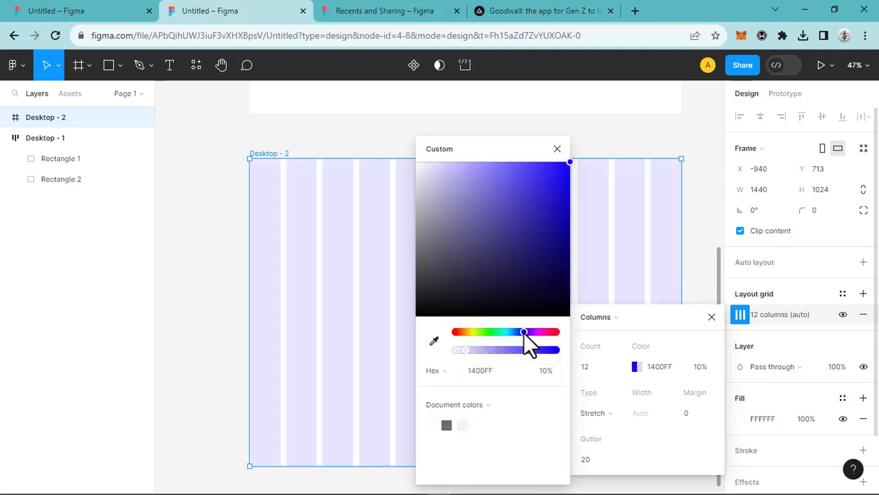
pyautogui.click(456, 333)
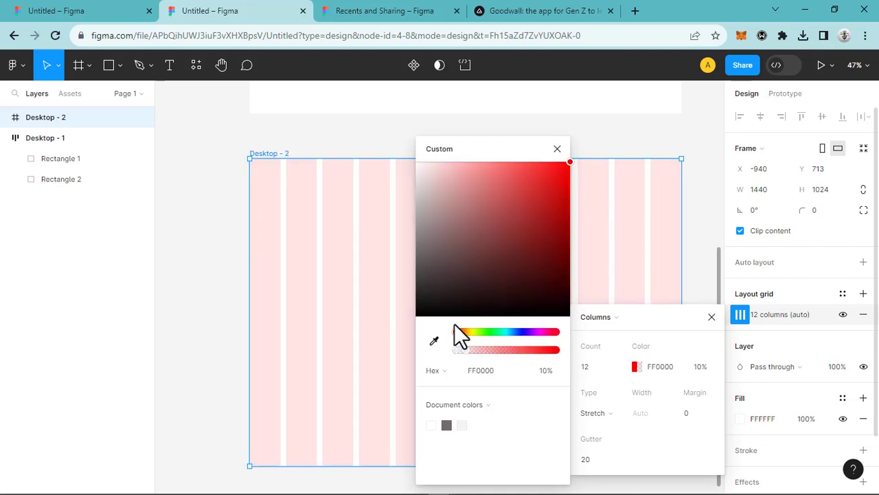
pyautogui.click(434, 294)
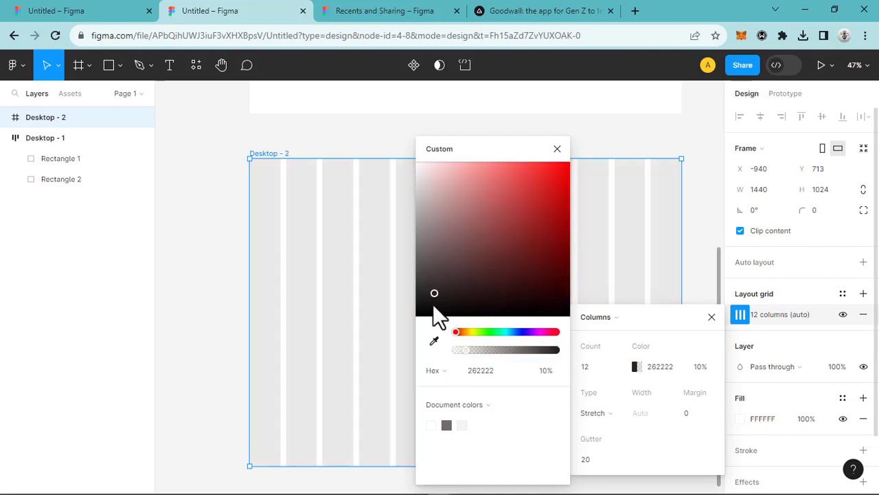
pyautogui.click(465, 332)
pyautogui.click(563, 187)
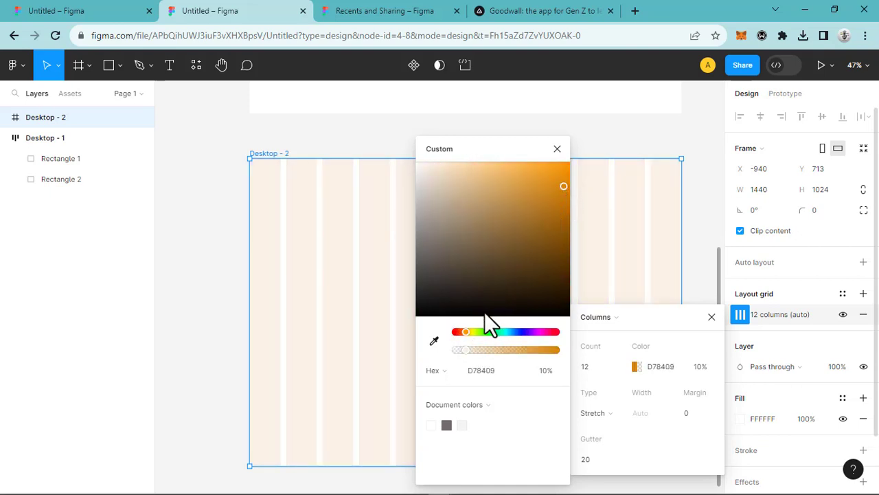
pyautogui.moveTo(465, 332); pyautogui.dragTo(442, 332)
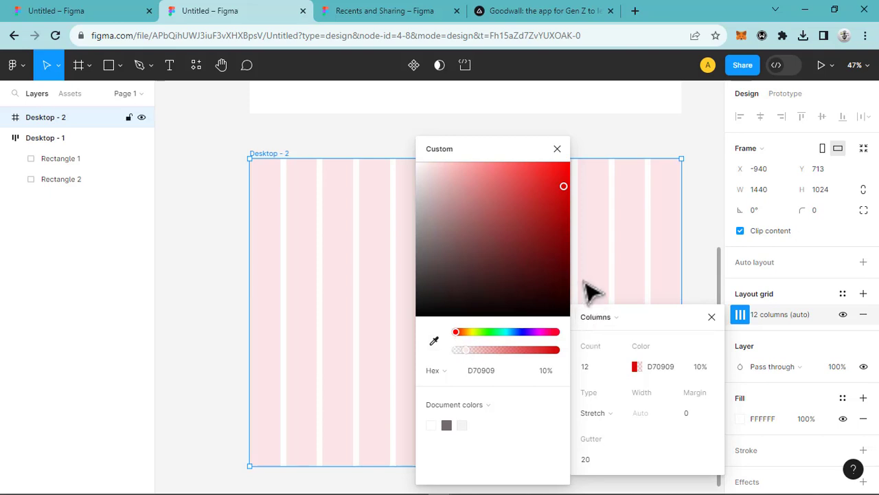
pyautogui.click(557, 149)
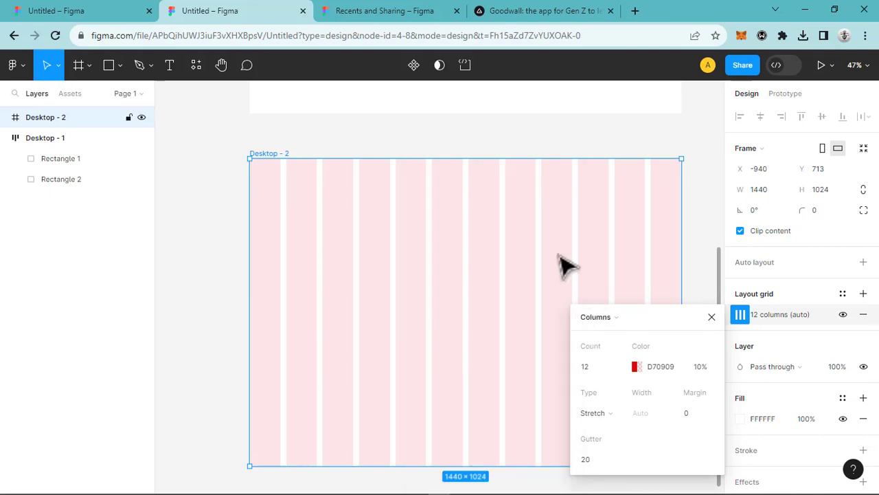
# Try a gutter of 10 on the column grid and set it back to 20
pyautogui.click(590, 460)
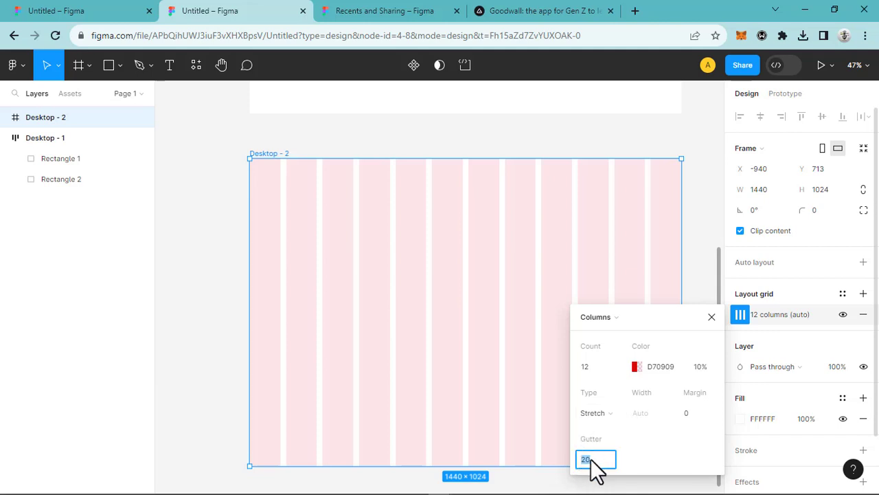
pyautogui.write('10')
pyautogui.press('Return')
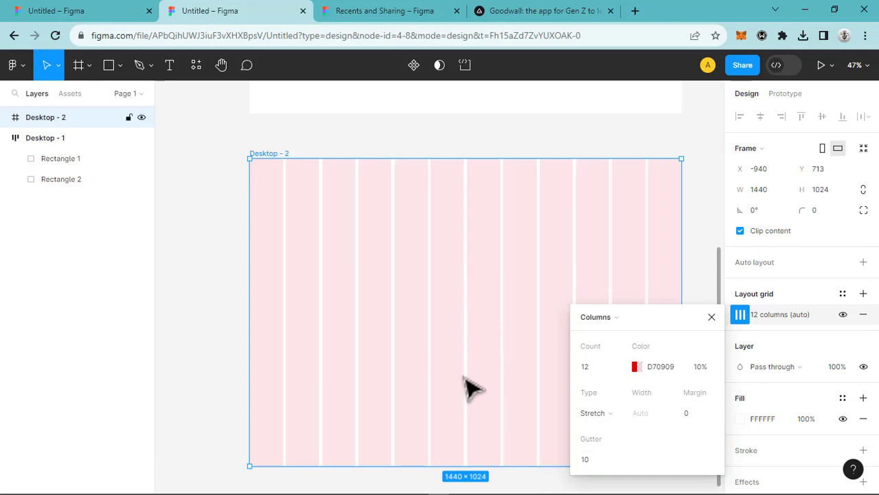
pyautogui.click(592, 459)
pyautogui.press('BackSpace')
pyautogui.press('BackSpace')
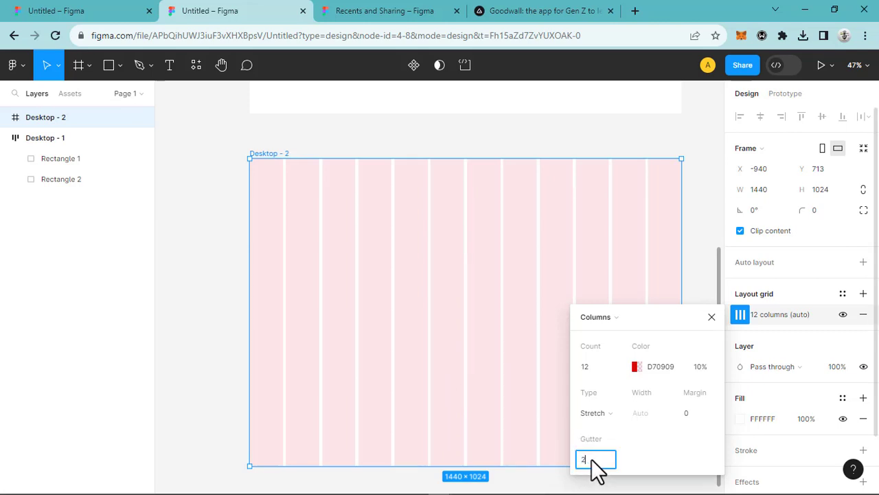
pyautogui.write('20')
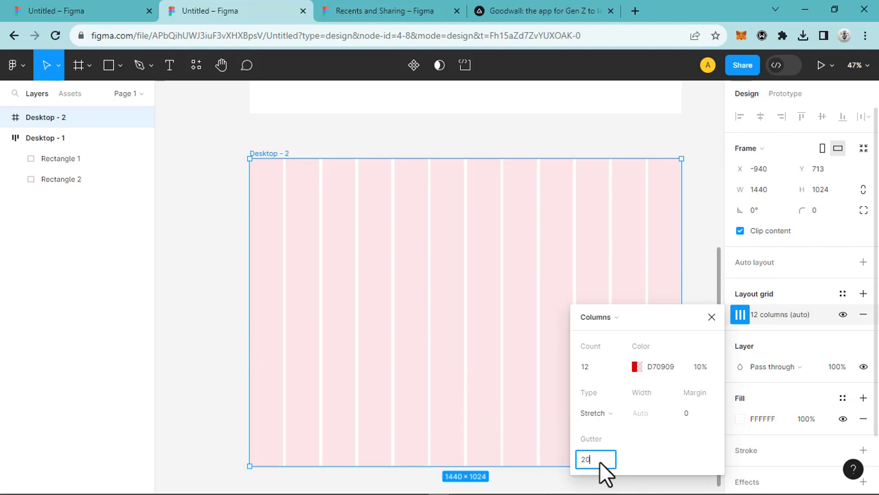
pyautogui.press('Return')
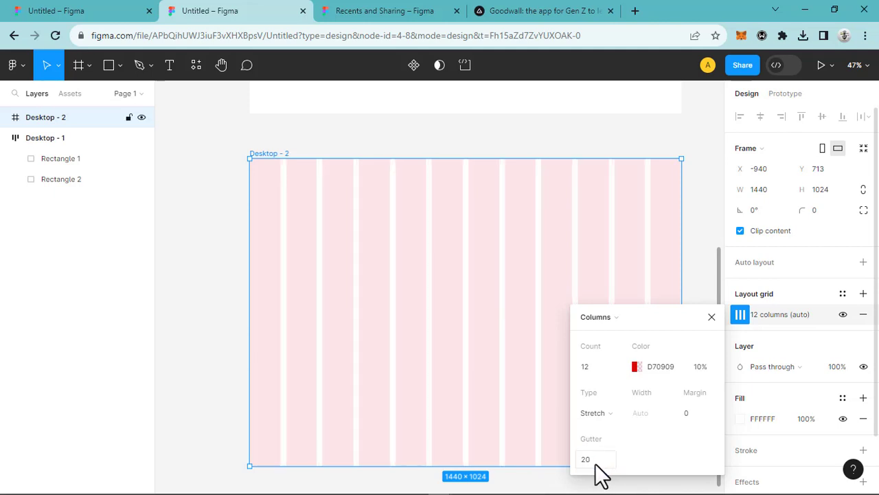
# Set the gutter of Desktop - 2's column grid to 30
pyautogui.click(588, 459)
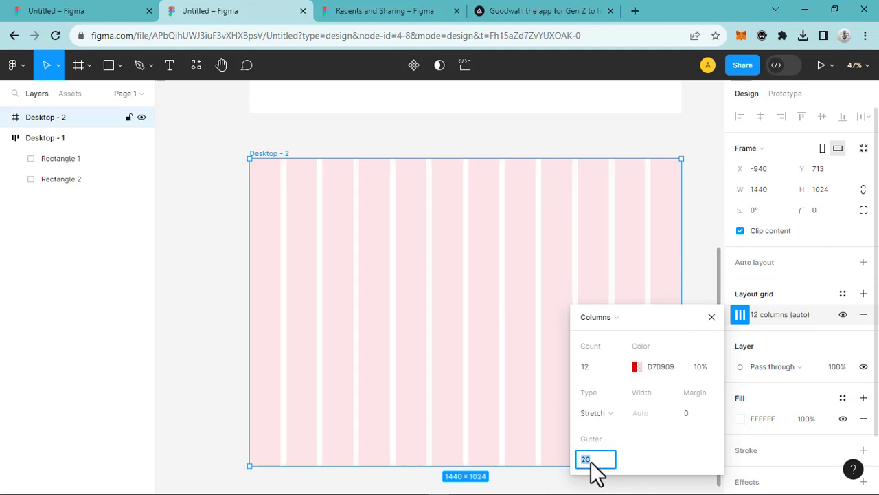
pyautogui.write('30')
pyautogui.press('Return')
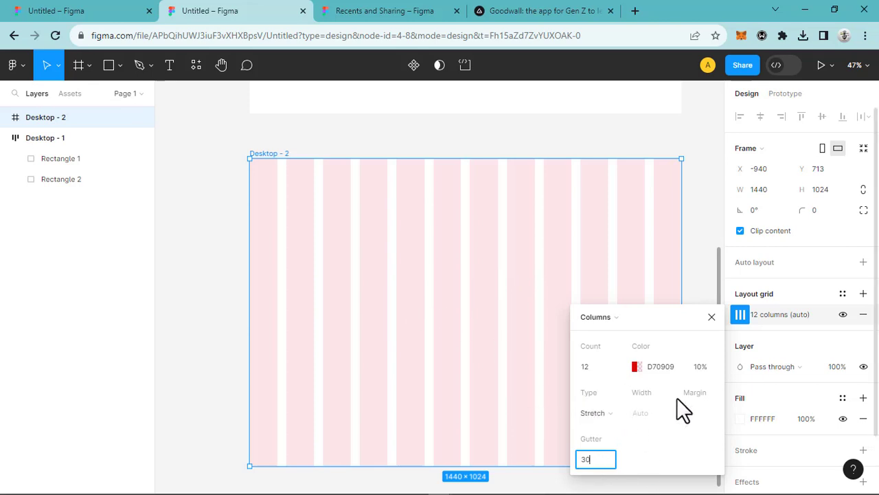
# Try the Center and Right types on the column grid and return it to Stretch
pyautogui.click(621, 414)
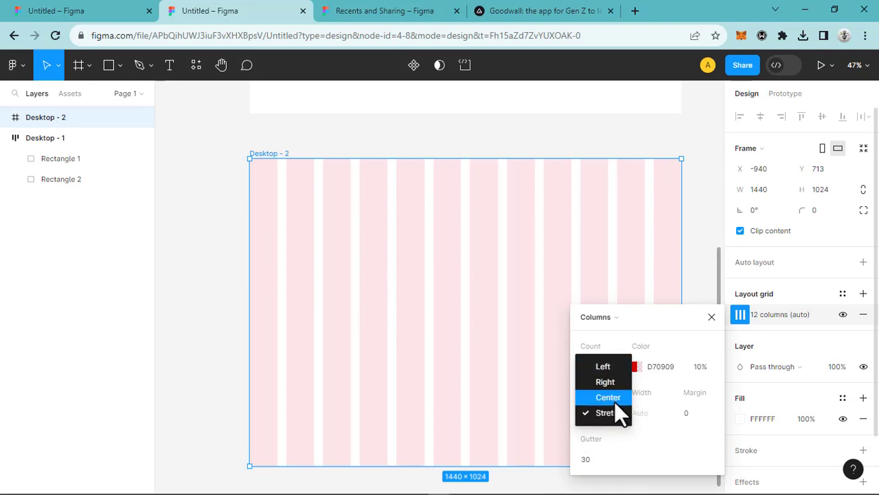
pyautogui.click(612, 398)
pyautogui.click(617, 412)
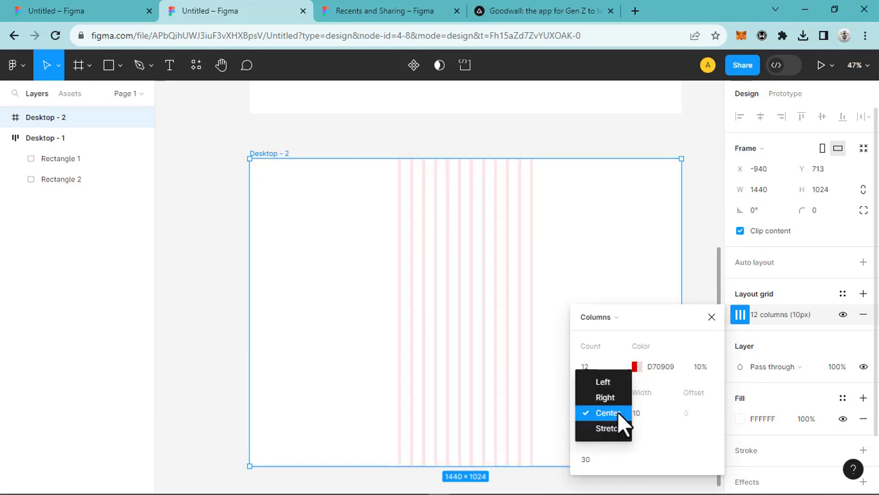
pyautogui.click(613, 396)
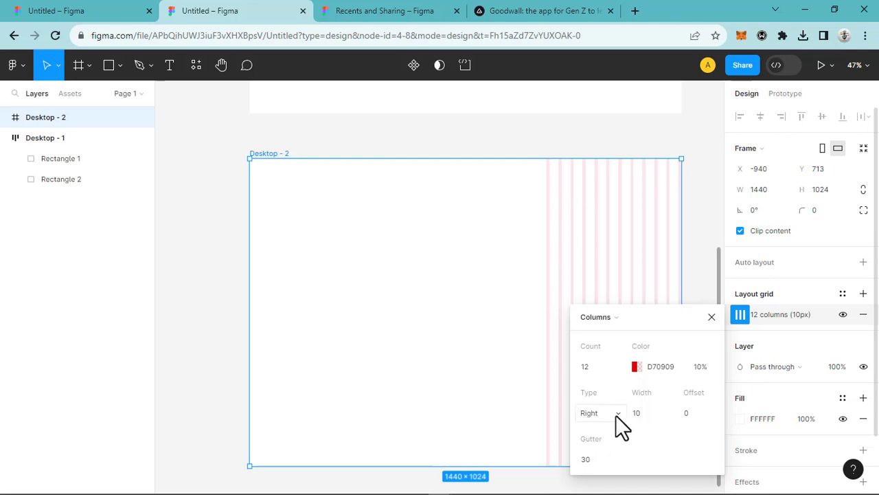
pyautogui.click(616, 413)
pyautogui.click(608, 429)
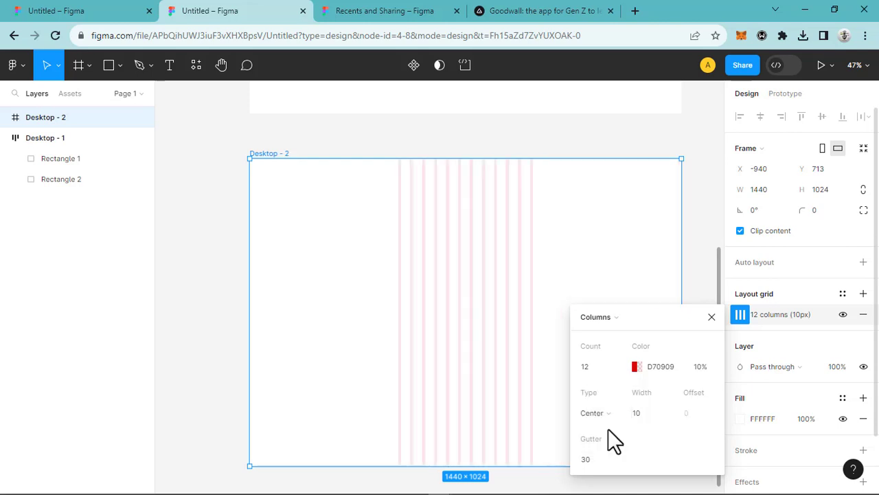
pyautogui.click(618, 416)
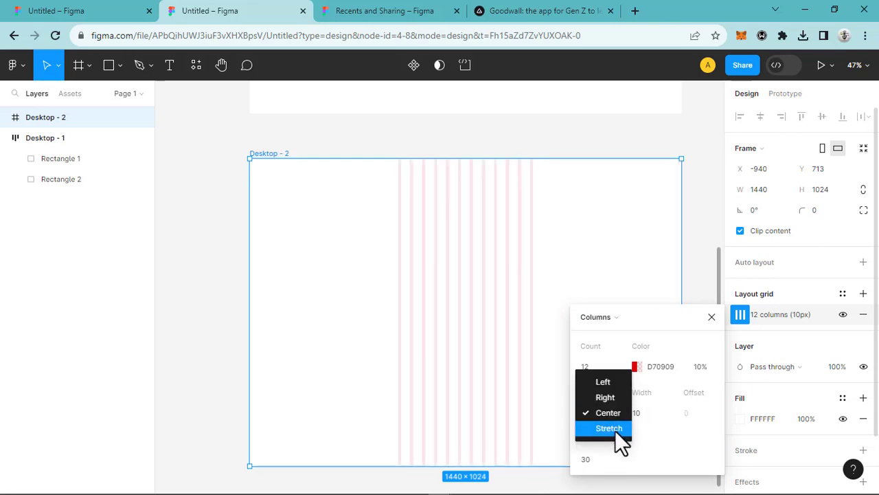
pyautogui.click(610, 426)
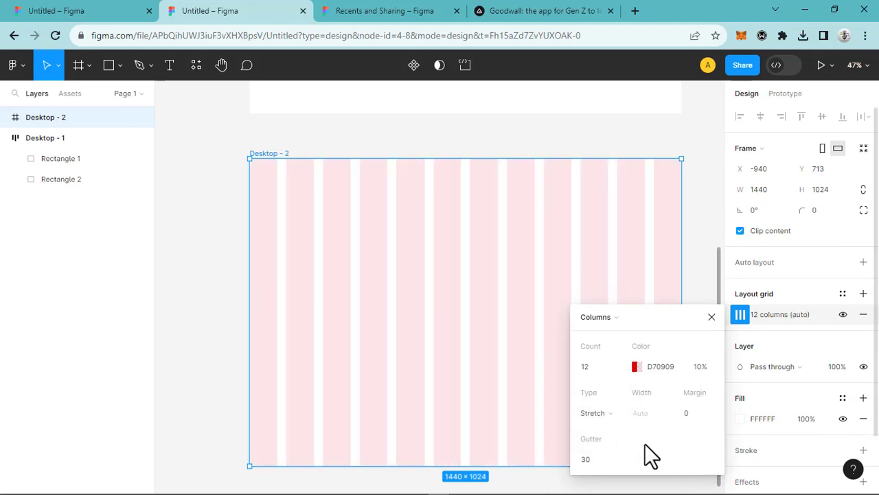
# Set the column grid color's opacity to 20% and close the grid settings
pyautogui.click(700, 366)
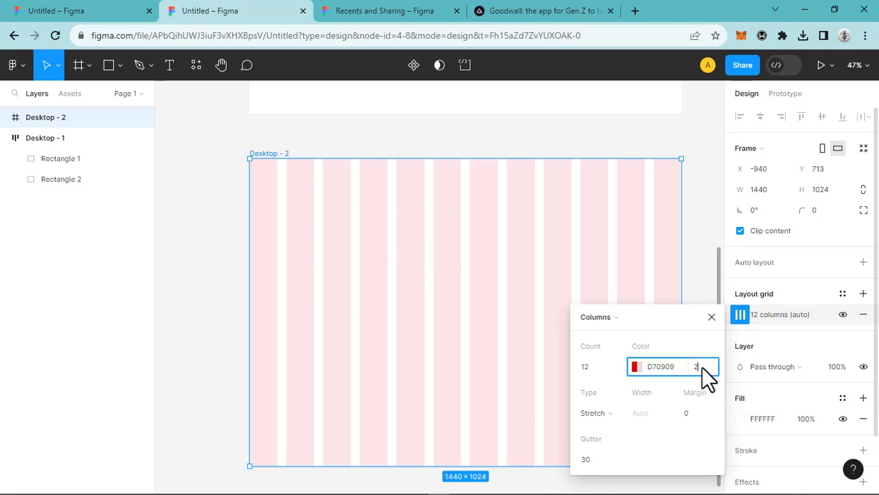
pyautogui.write('20')
pyautogui.press('Return')
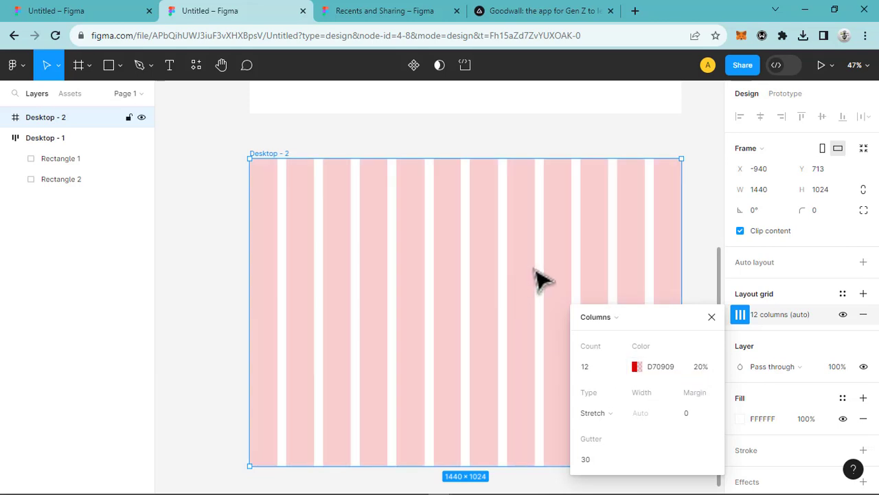
pyautogui.click(712, 317)
# Delete the Desktop - 1 frame with its two rectangles, and select Desktop - 2 with the Move tool active at the end
pyautogui.scroll(-1, 496, 308)
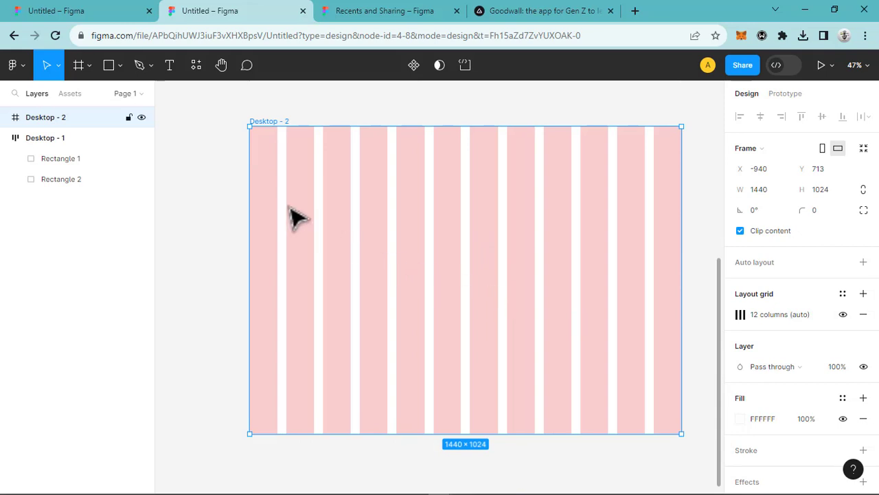
pyautogui.click(78, 138)
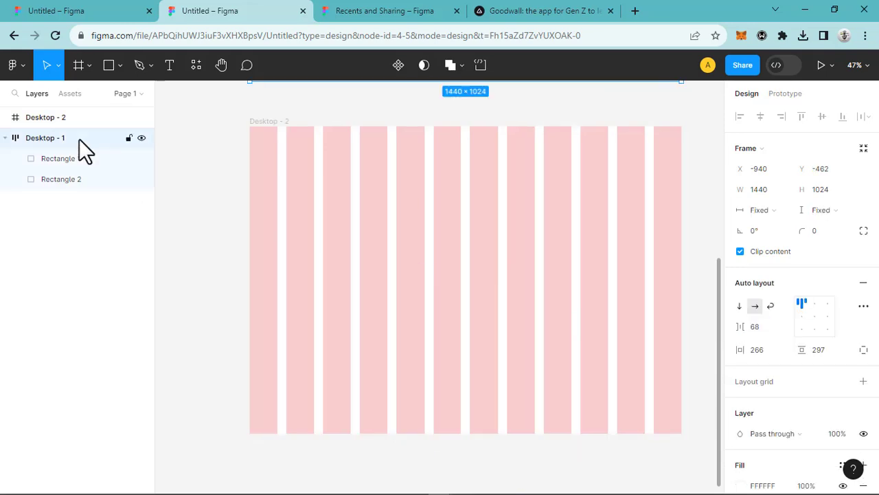
pyautogui.press('Delete')
pyautogui.click(356, 196)
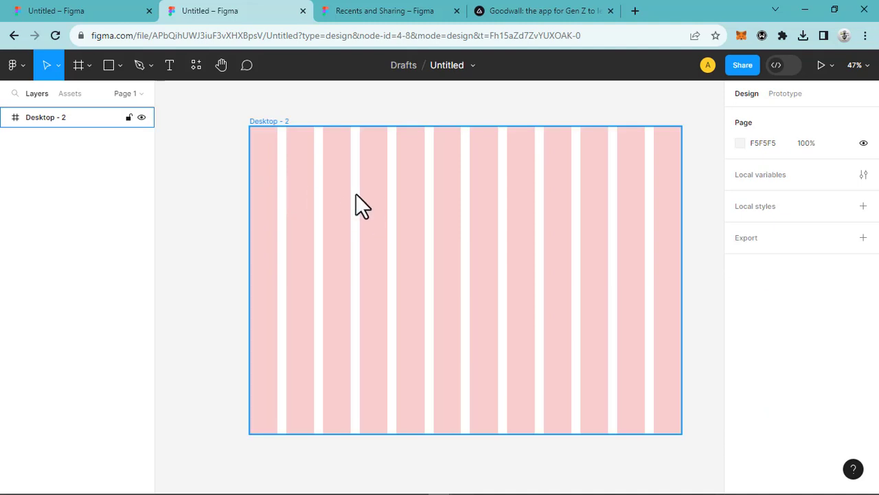
pyautogui.scroll(2, 466, 252)
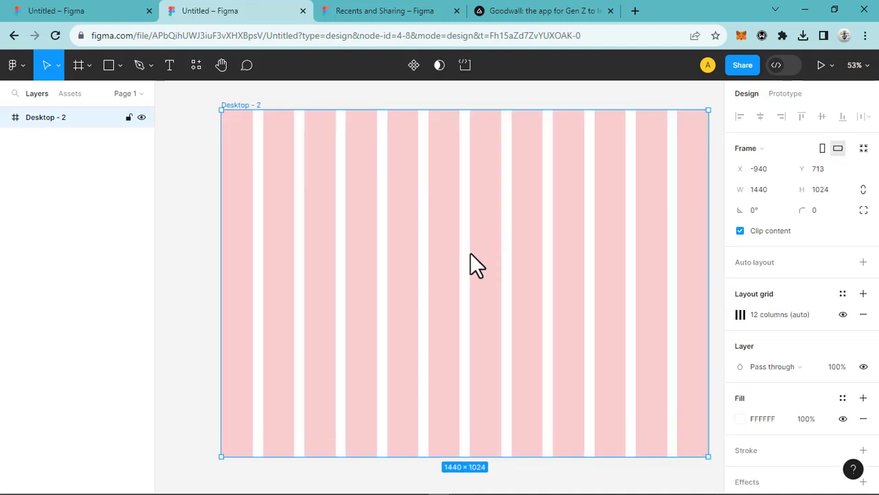
pyautogui.press('h')
pyautogui.moveTo(490, 255); pyautogui.dragTo(476, 281)
pyautogui.press('v')
# Switch to the Goodwall website, turn off device emulation, and close the developer tools to show the top of the full-width page
pyautogui.click(510, 15)
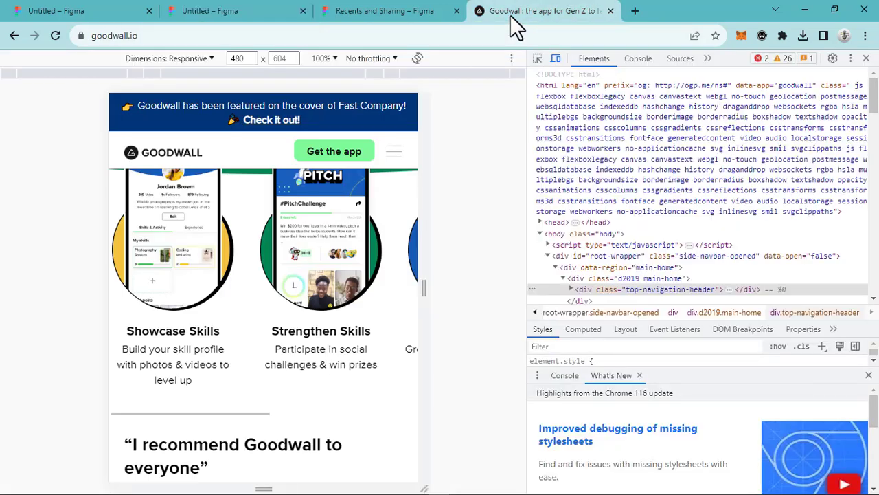
pyautogui.click(555, 59)
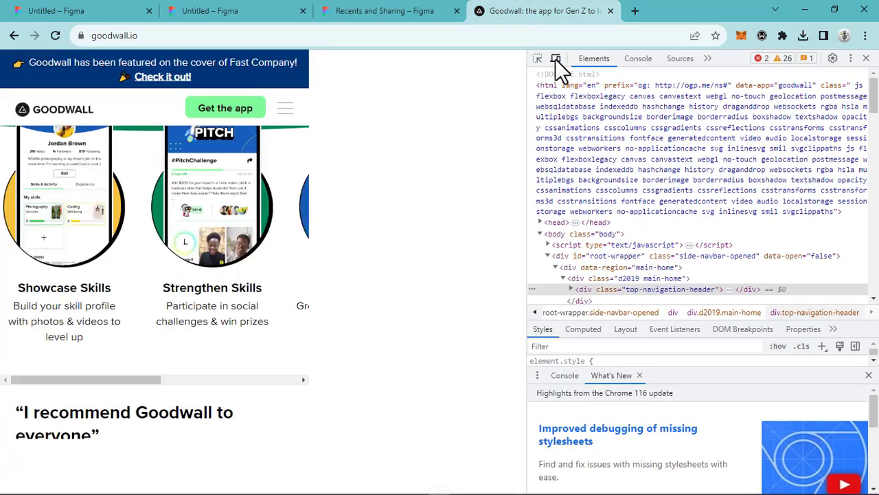
pyautogui.click(556, 59)
pyautogui.click(555, 59)
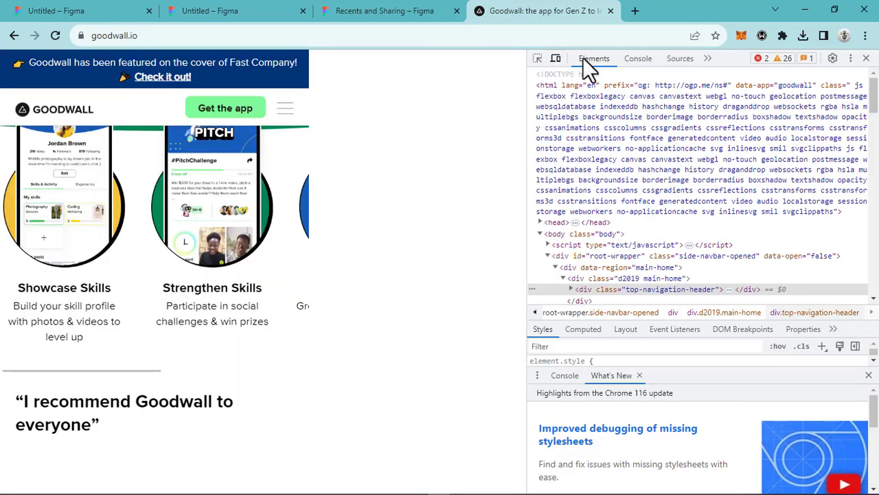
pyautogui.click(866, 58)
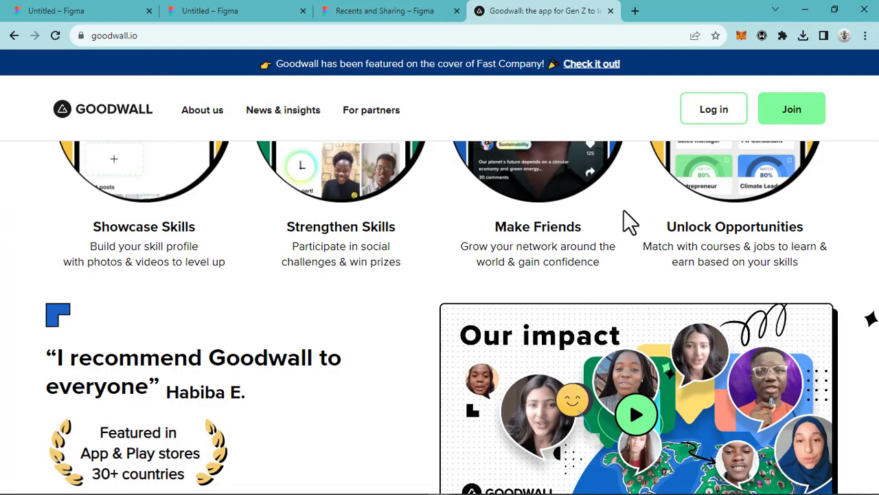
pyautogui.scroll(15, 623, 210)
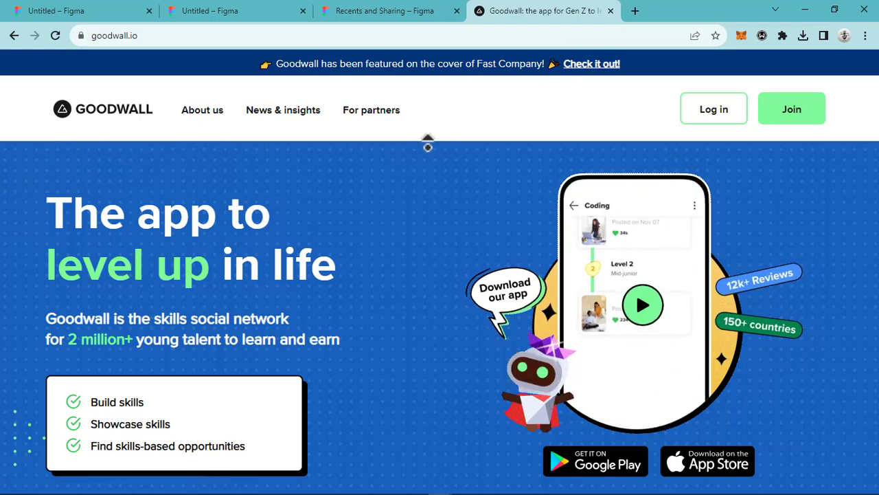
# Return to the Figma file with Desktop - 2 and examine how its column grid spans the whole frame, edge to edge
pyautogui.click(92, 13)
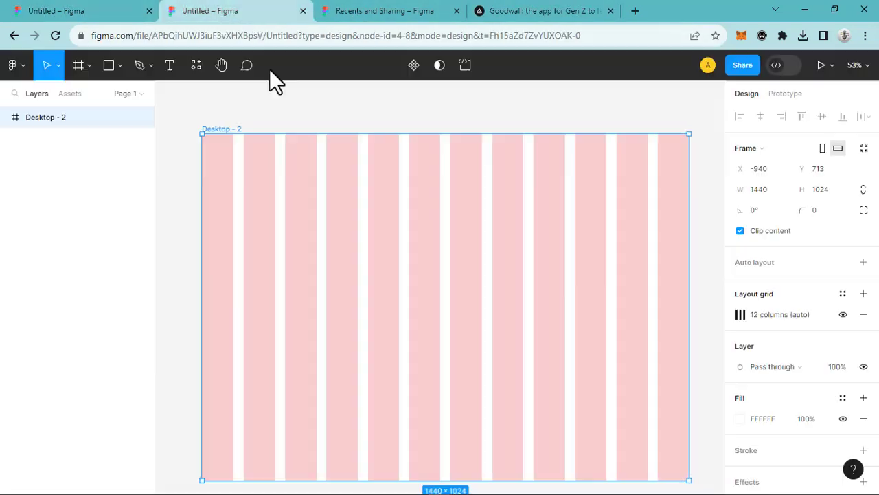
pyautogui.click(233, 14)
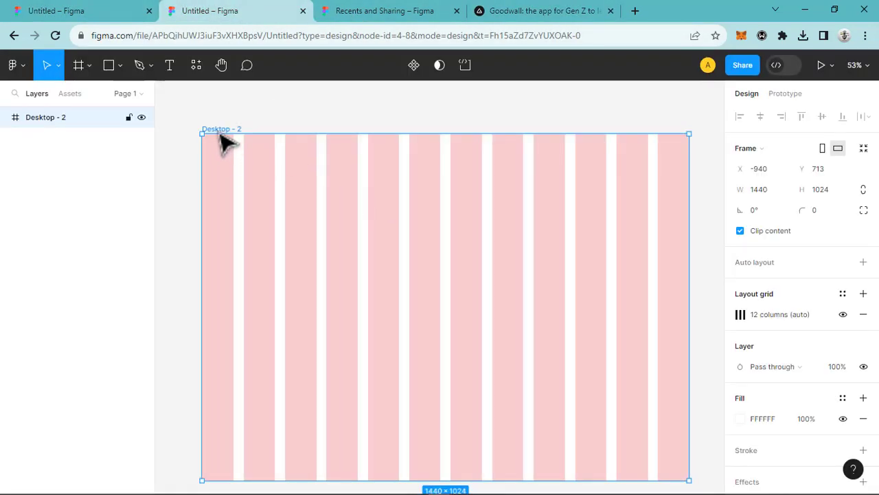
pyautogui.scroll(3, 395, 249)
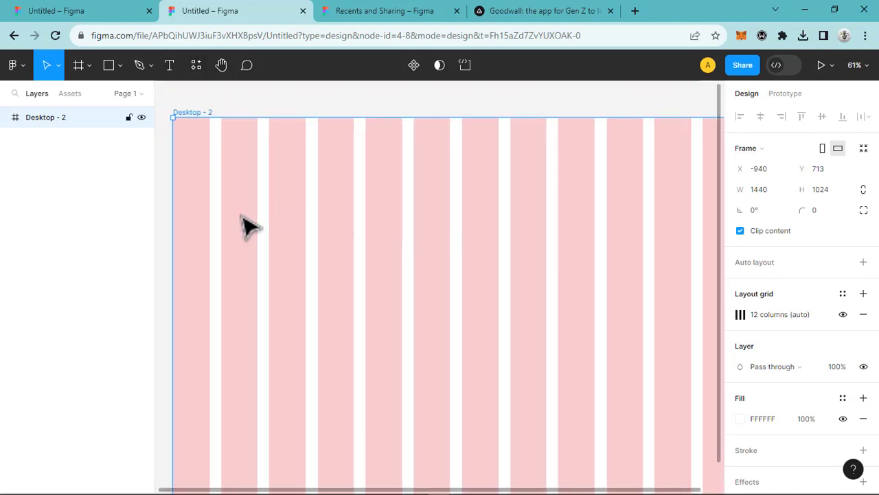
pyautogui.scroll(-1, 235, 217)
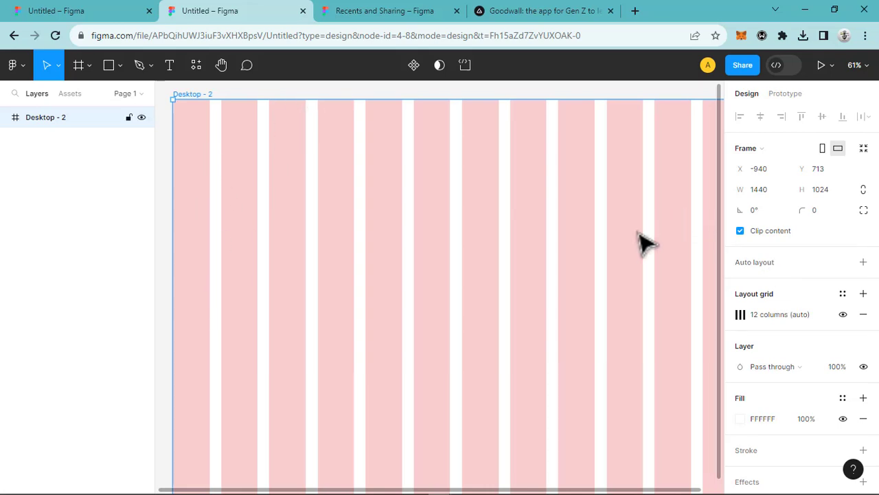
pyautogui.scroll(-2, 639, 250)
pyautogui.scroll(1, 638, 250)
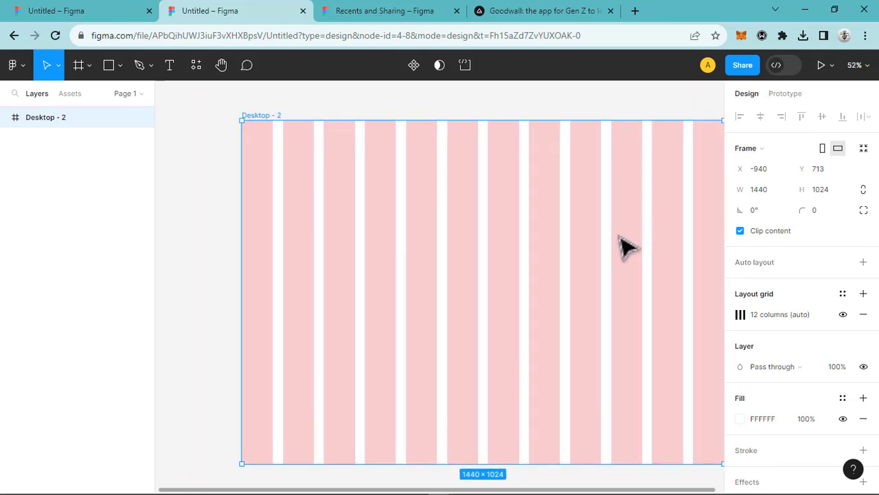
pyautogui.press('h')
pyautogui.moveTo(616, 235); pyautogui.dragTo(578, 230)
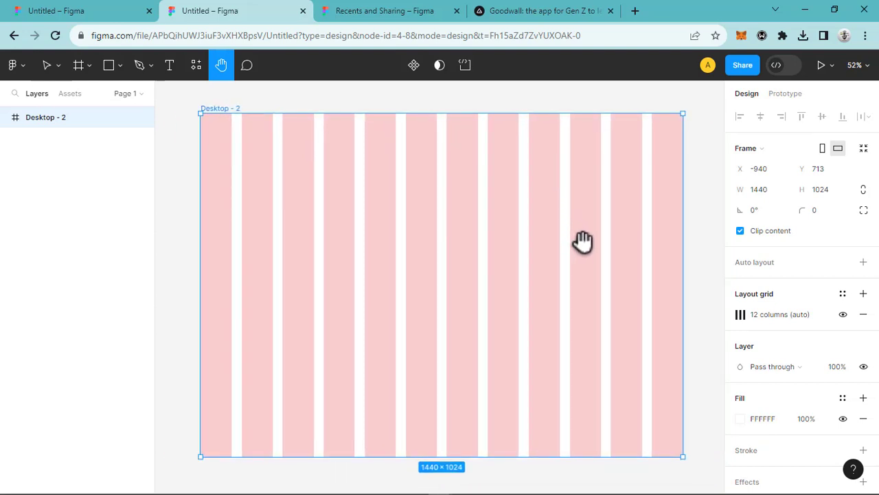
pyautogui.scroll(1, 582, 242)
pyautogui.moveTo(593, 259); pyautogui.dragTo(610, 261)
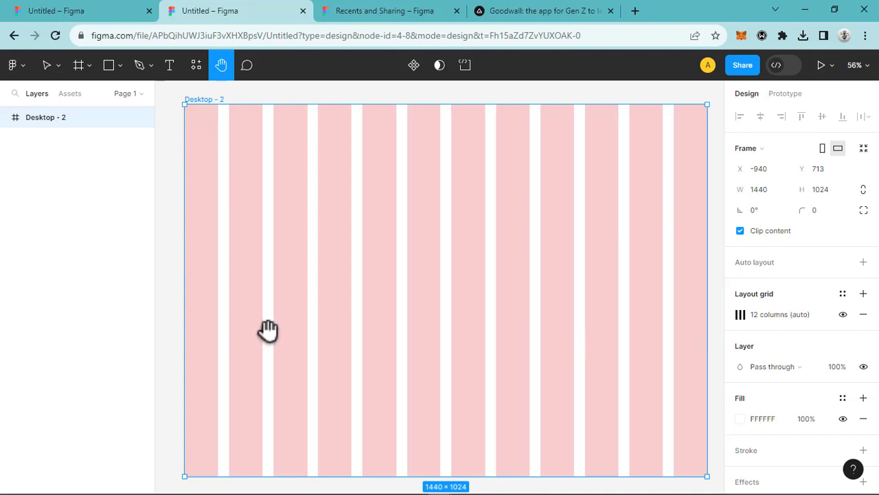
# Switch to the Goodwall website and examine how its sections align to the side margins, from the header down to the footer
pyautogui.click(487, 15)
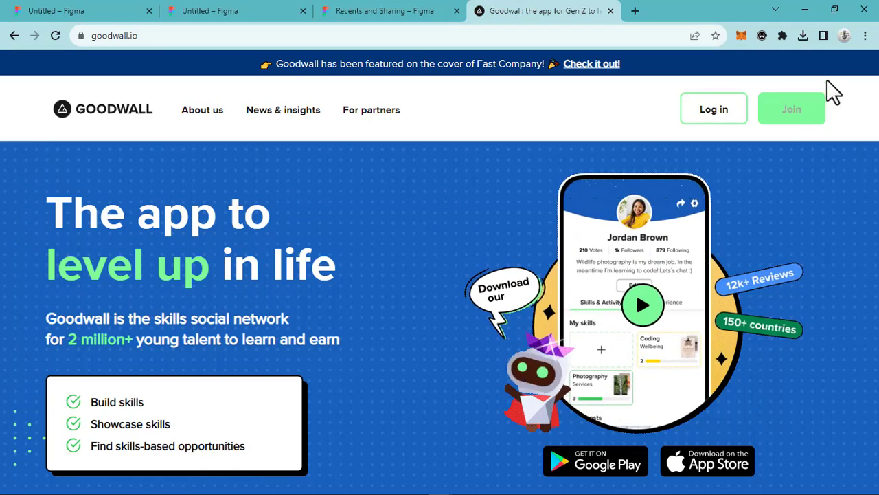
pyautogui.scroll(-5, 824, 309)
pyautogui.scroll(-5, 822, 328)
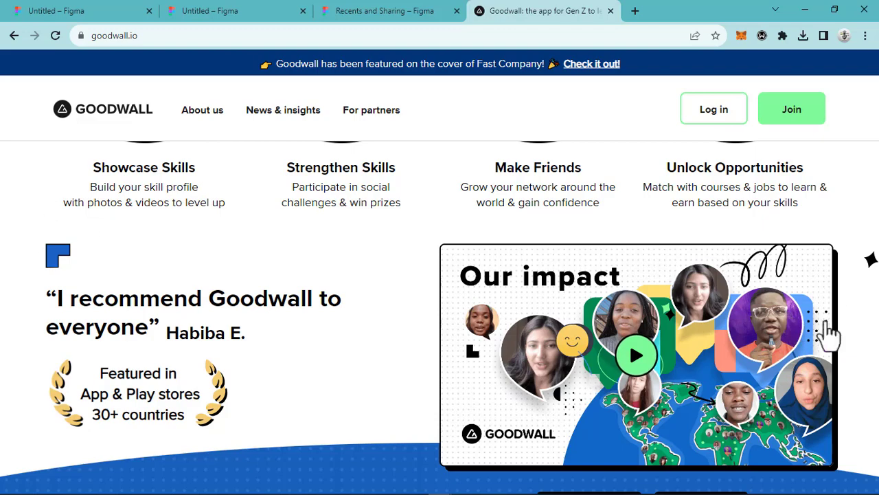
pyautogui.scroll(-8, 755, 330)
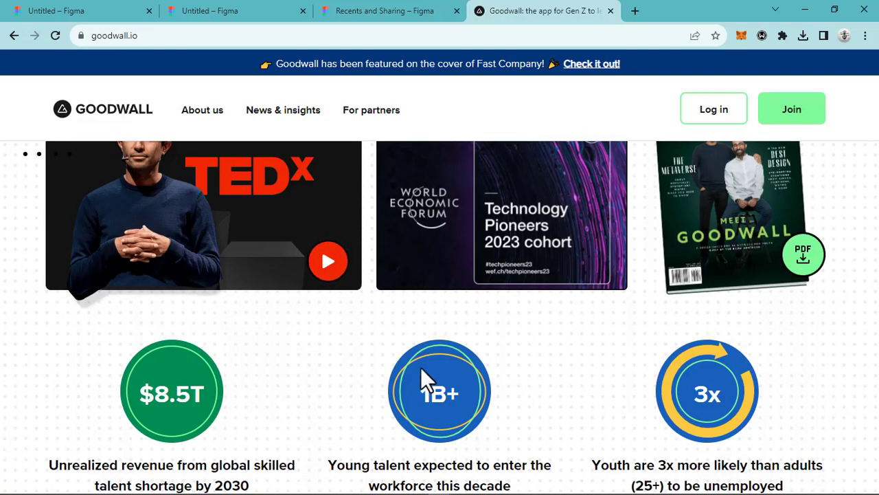
pyautogui.scroll(-12, 420, 367)
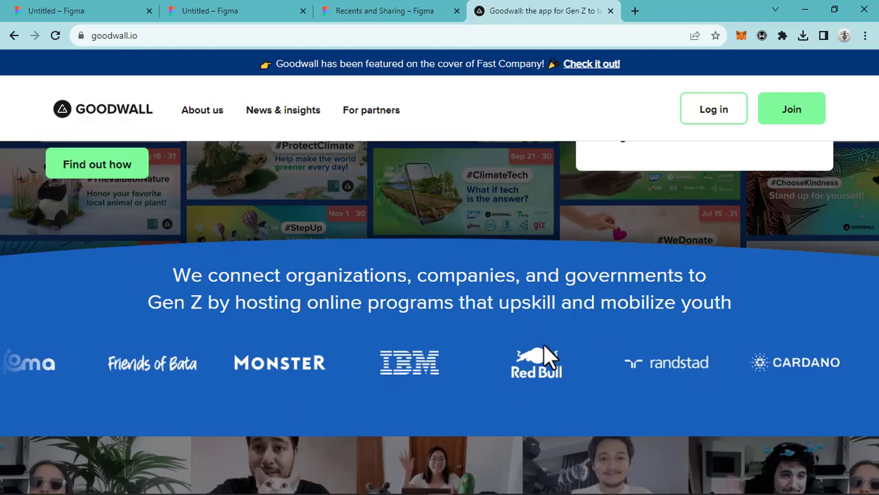
pyautogui.scroll(-5, 543, 343)
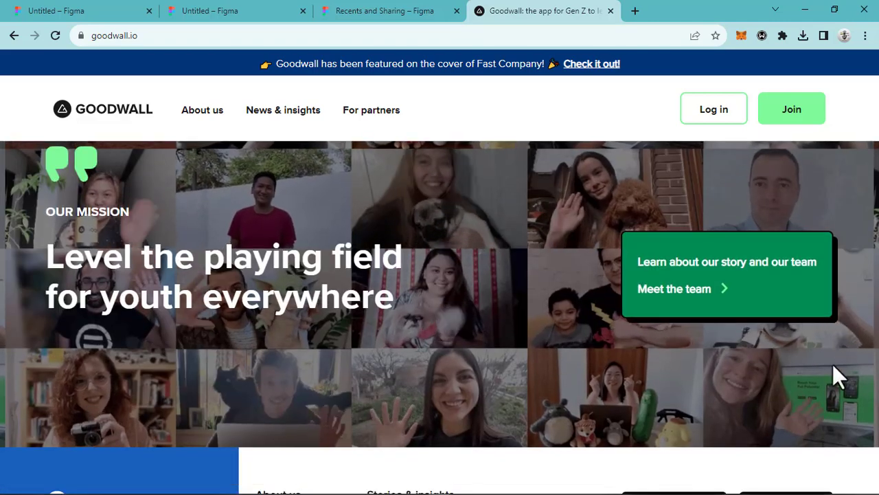
pyautogui.scroll(-3, 832, 375)
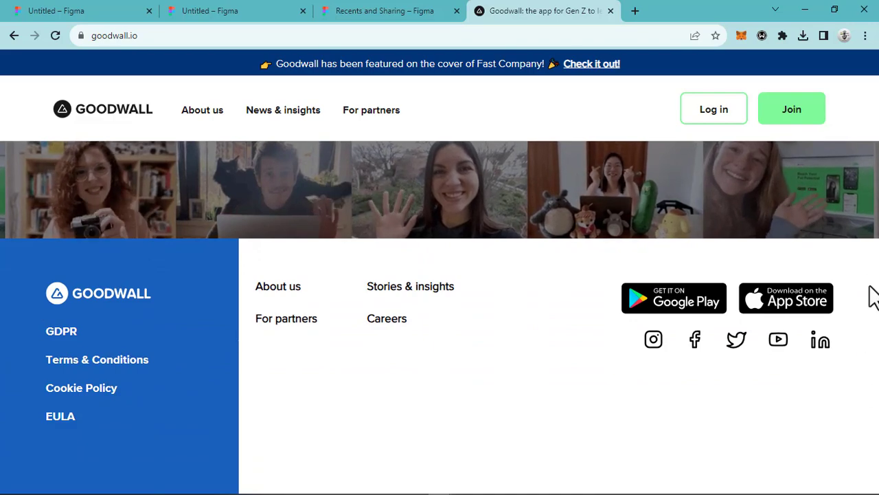
pyautogui.scroll(8, 871, 289)
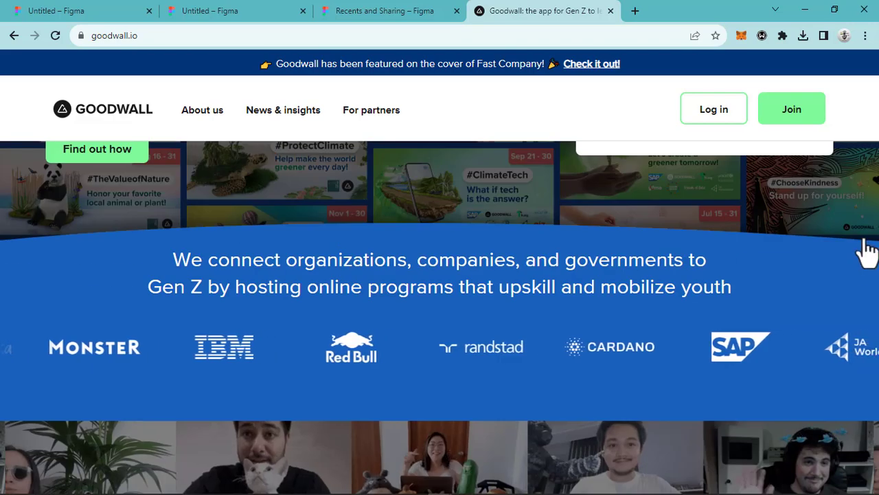
pyautogui.scroll(10, 867, 253)
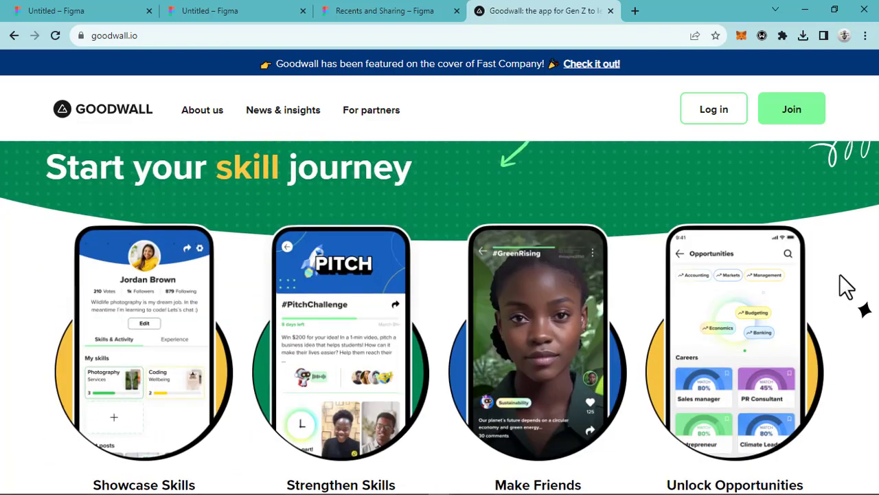
pyautogui.scroll(6, 842, 276)
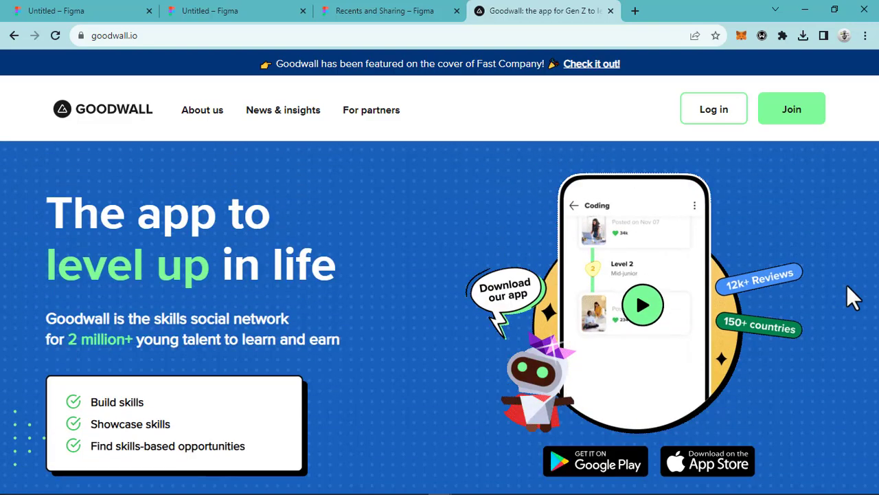
# Compare the content edges of Goodwall's hero banner and skill journey section with the navigation bar's logo and buttons
pyautogui.scroll(-6, 848, 283)
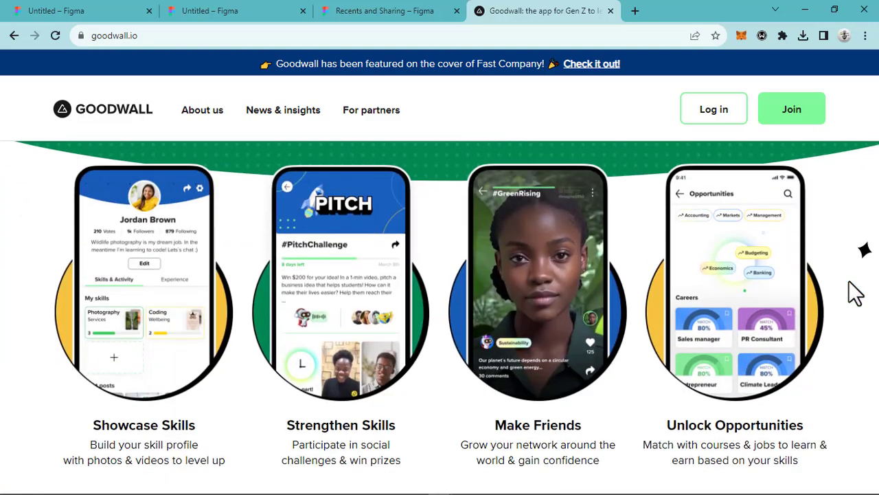
pyautogui.scroll(-5, 855, 292)
pyautogui.scroll(8, 855, 291)
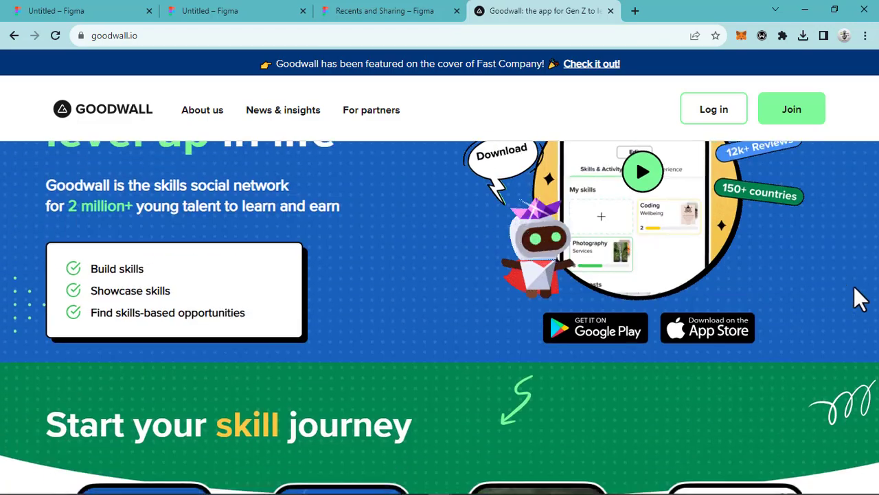
pyautogui.scroll(2, 859, 295)
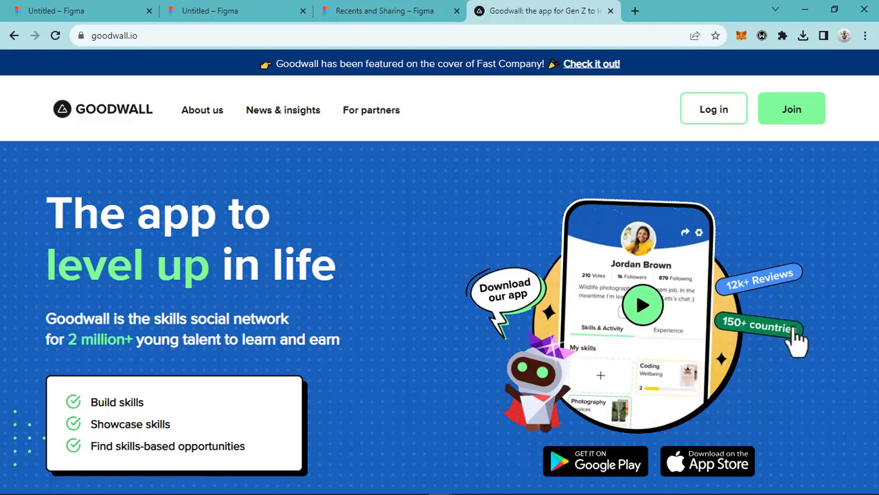
pyautogui.scroll(-1, 447, 280)
pyautogui.scroll(1, 447, 280)
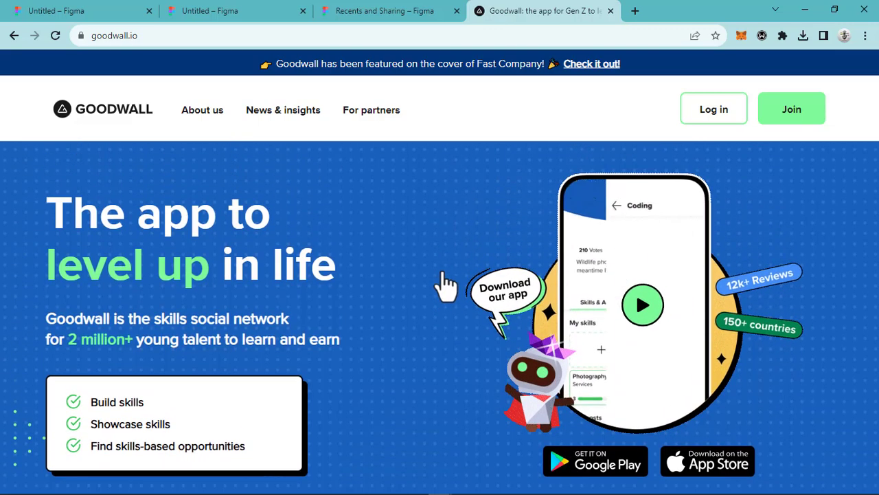
pyautogui.scroll(-1, 446, 285)
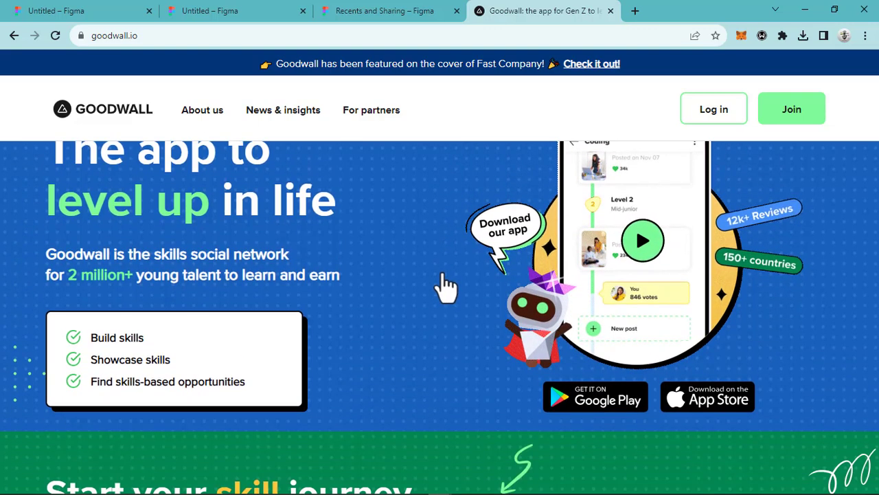
pyautogui.scroll(1, 492, 369)
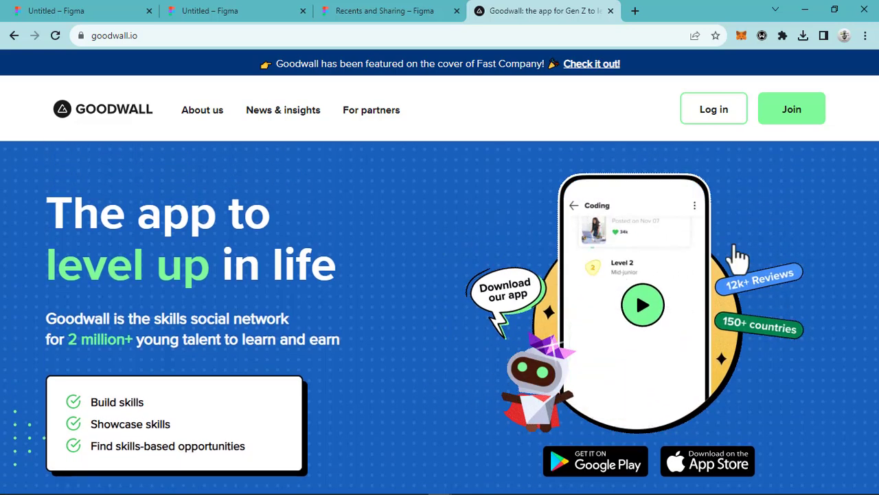
pyautogui.scroll(-2, 281, 322)
pyautogui.scroll(2, 283, 309)
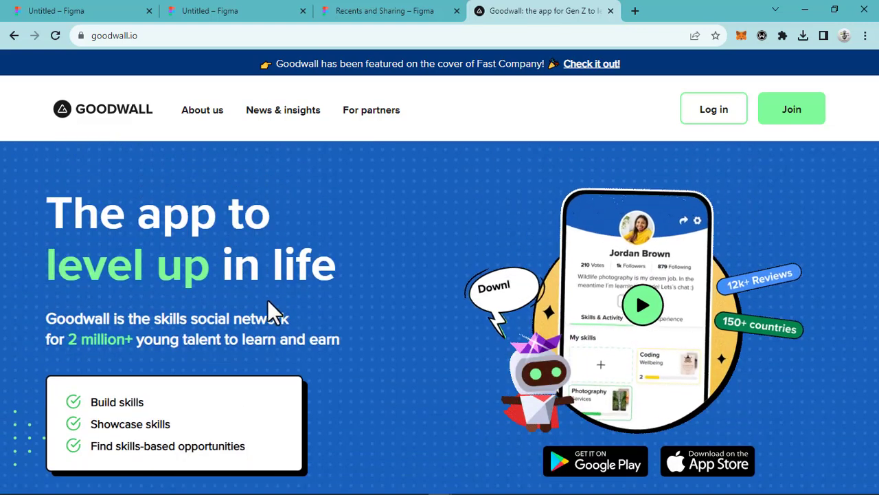
# Review the column arrangement of Goodwall's skill, impact, statistics and footer sections, and highlight the footer's app store badges
pyautogui.scroll(-1, 278, 299)
pyautogui.scroll(-5, 283, 297)
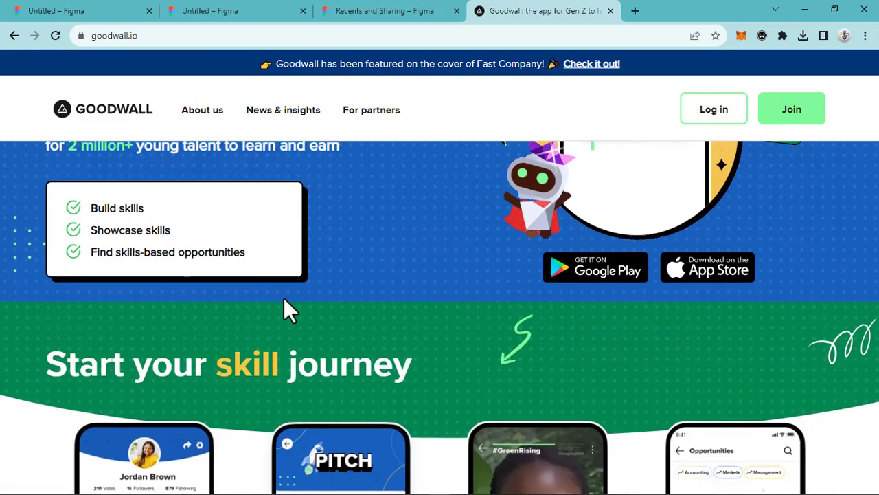
pyautogui.scroll(-4, 620, 414)
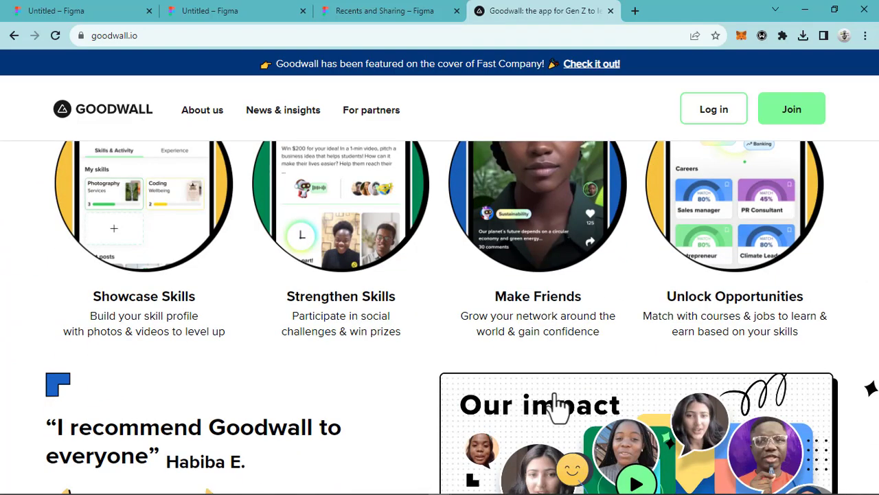
pyautogui.scroll(3, 555, 408)
pyautogui.scroll(-10, 639, 368)
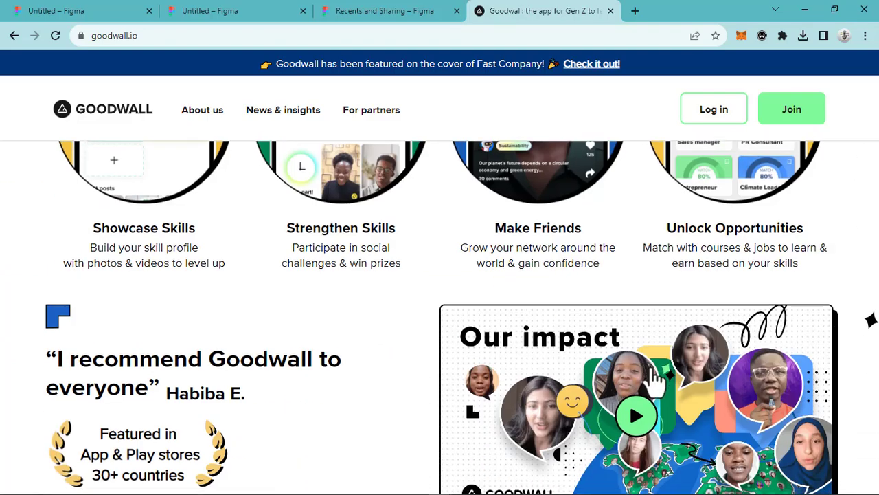
pyautogui.scroll(-7, 647, 367)
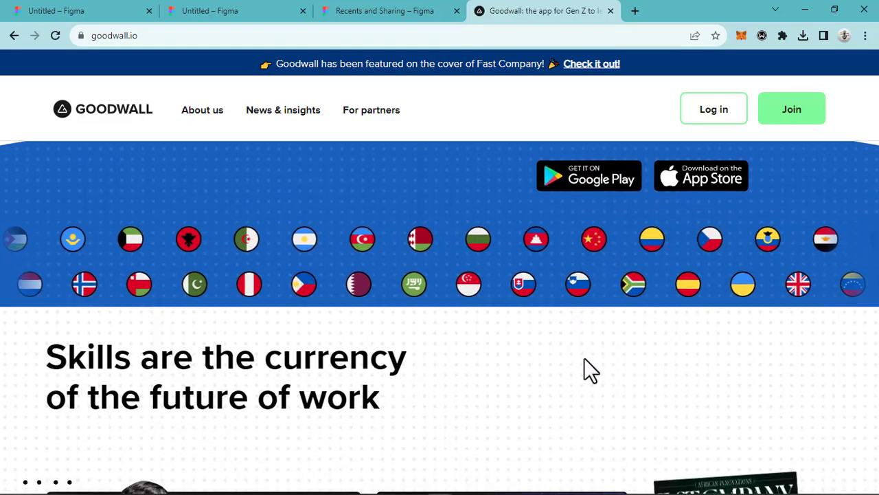
pyautogui.scroll(1, 583, 357)
pyautogui.scroll(-12, 582, 355)
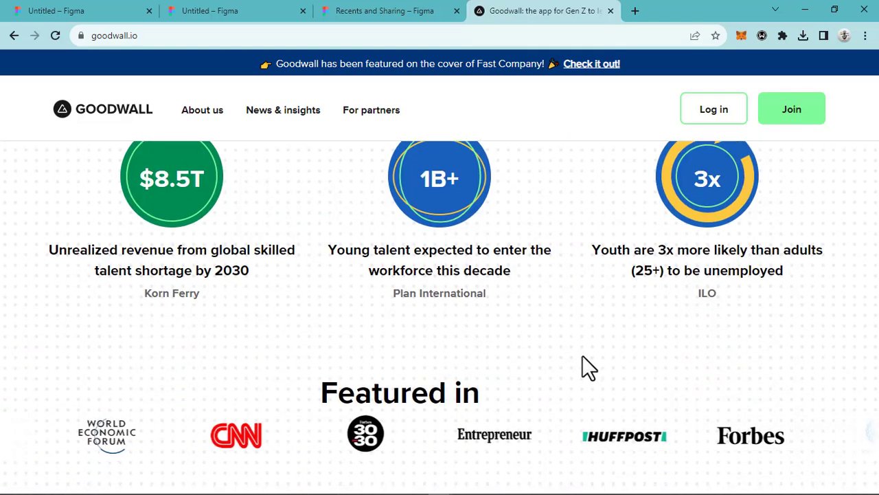
pyautogui.scroll(-11, 582, 352)
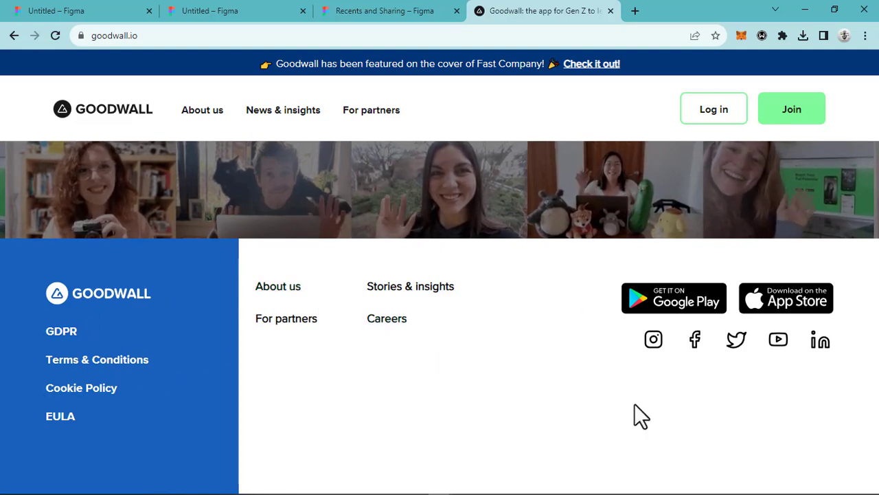
pyautogui.moveTo(603, 319); pyautogui.dragTo(586, 322)
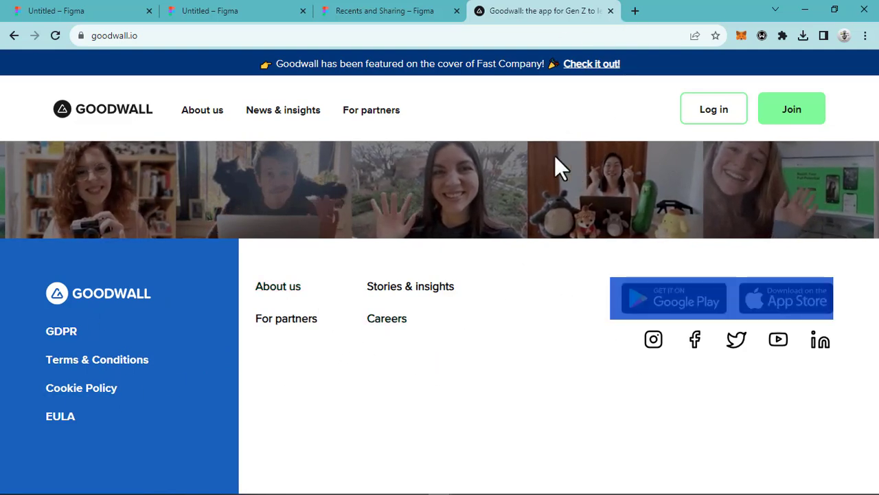
# Review Goodwall's sections from the footer back up to the hero banner, checking how their content aligns with the navigation bar
pyautogui.scroll(5, 529, 110)
pyautogui.scroll(15, 515, 82)
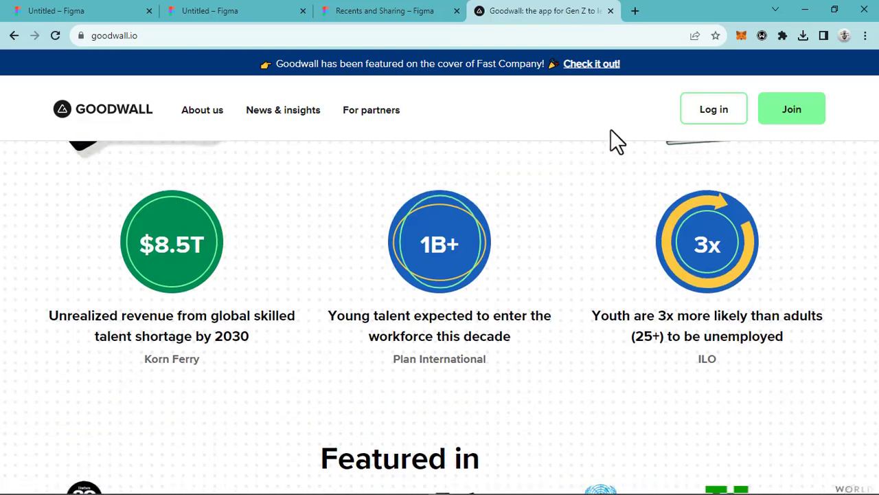
pyautogui.scroll(15, 811, 243)
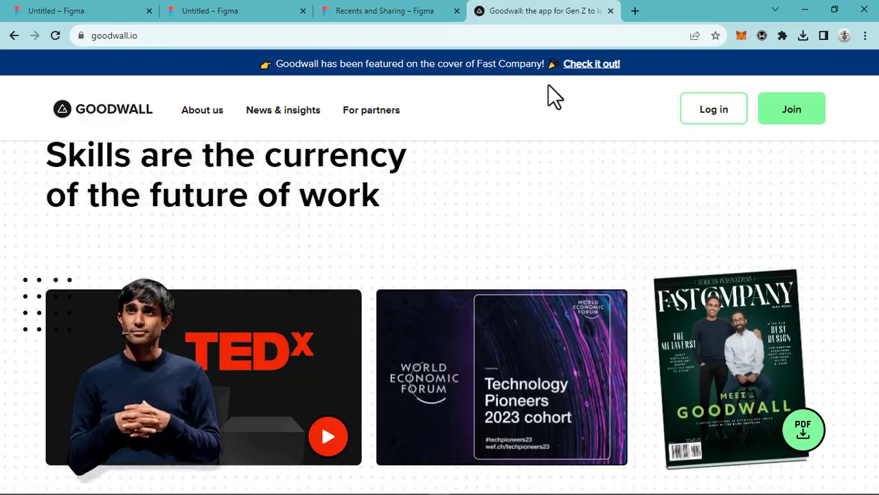
pyautogui.scroll(3, 814, 256)
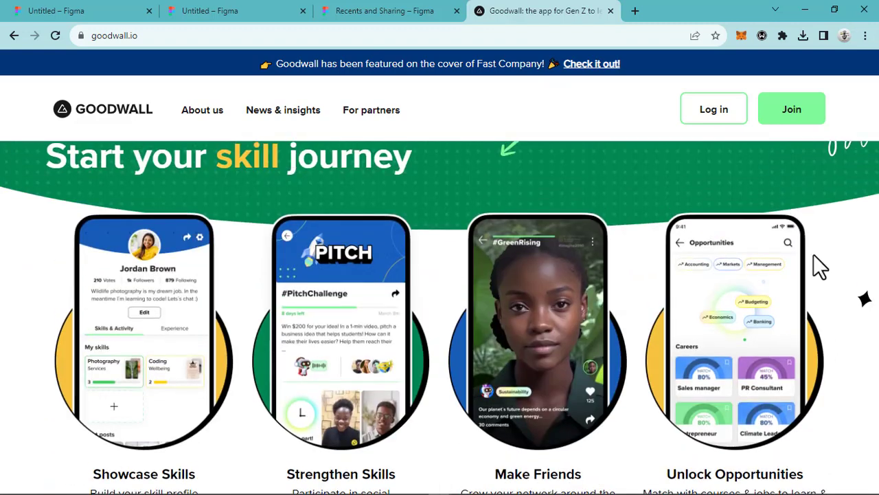
pyautogui.scroll(5, 715, 178)
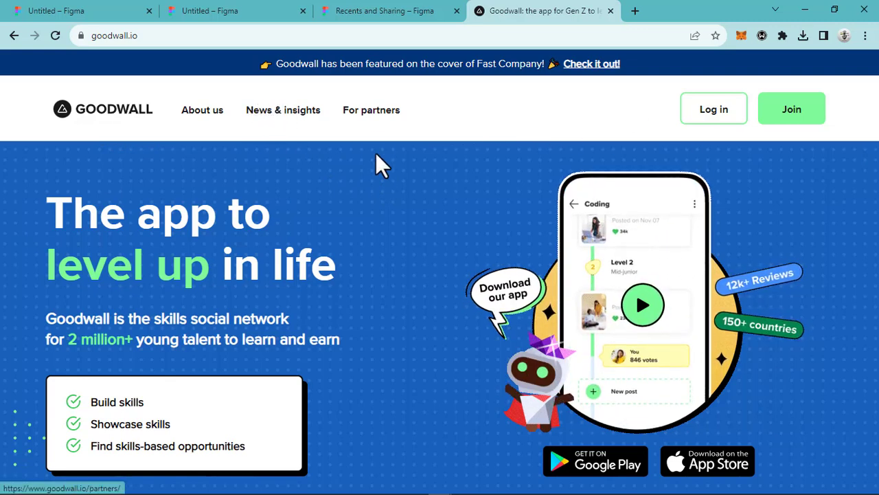
pyautogui.scroll(-1, 377, 162)
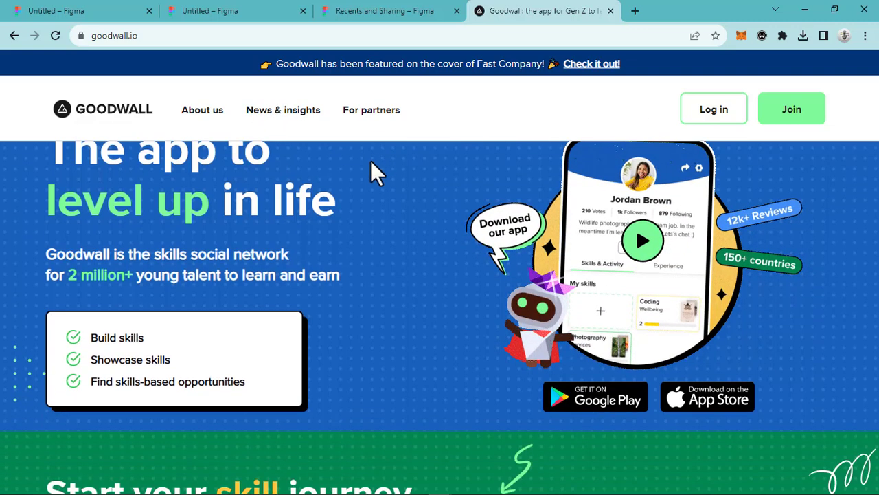
# Switch to the Figma file to view Desktop - 2's column grid, and compare it with Goodwall's header and hero banner
pyautogui.click(195, 21)
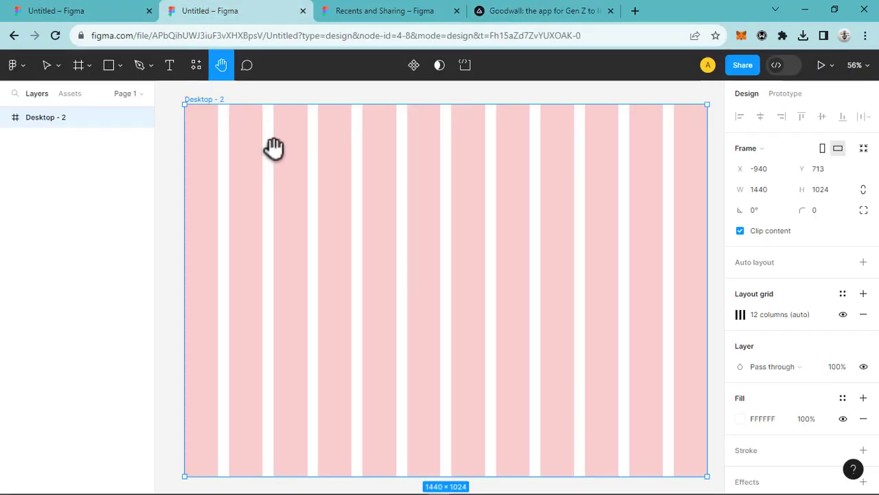
pyautogui.click(512, 14)
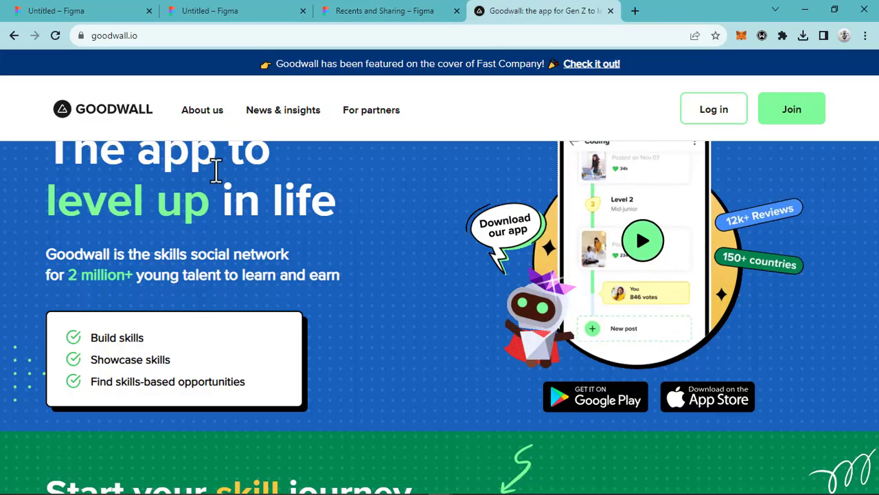
pyautogui.scroll(1, 214, 172)
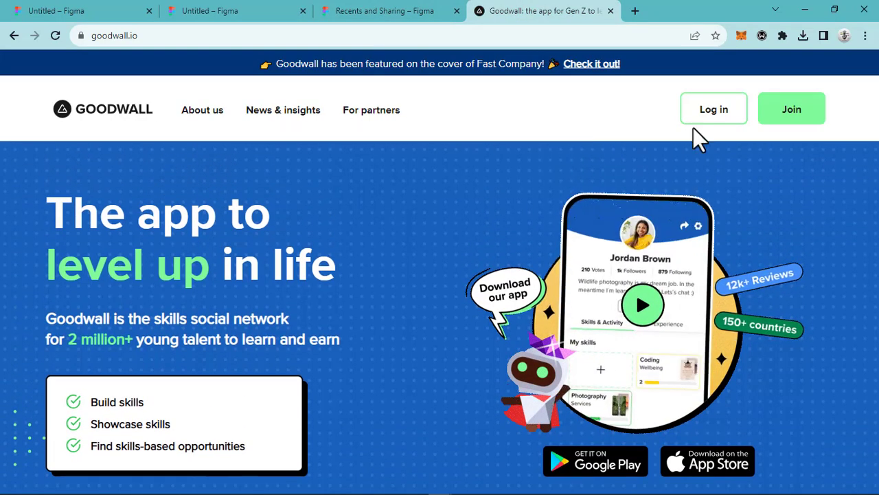
# Return to the Figma file, draw a full-width rectangle about 1440 × 82 along Desktop - 2's upper edge, and show the rulers
pyautogui.click(206, 13)
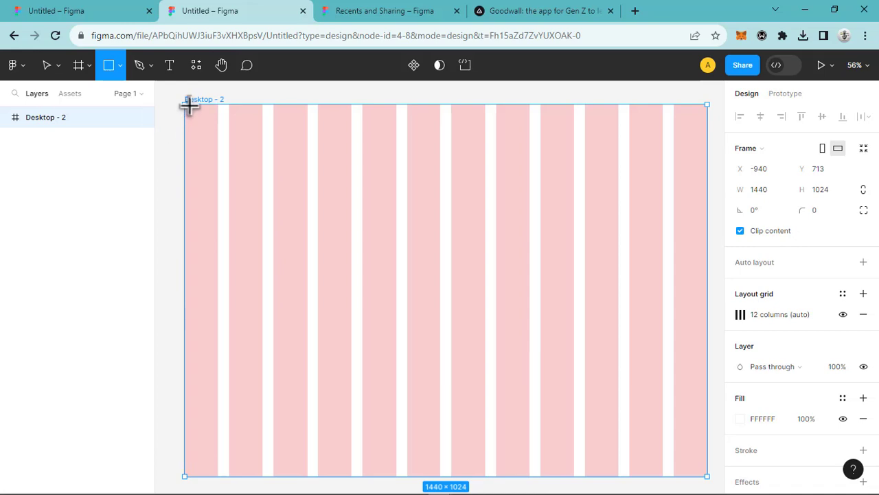
pyautogui.moveTo(184, 104)
pyautogui.mouseDown()
pyautogui.moveTo(233, 131)
pyautogui.moveTo(706, 134)
pyautogui.mouseUp()
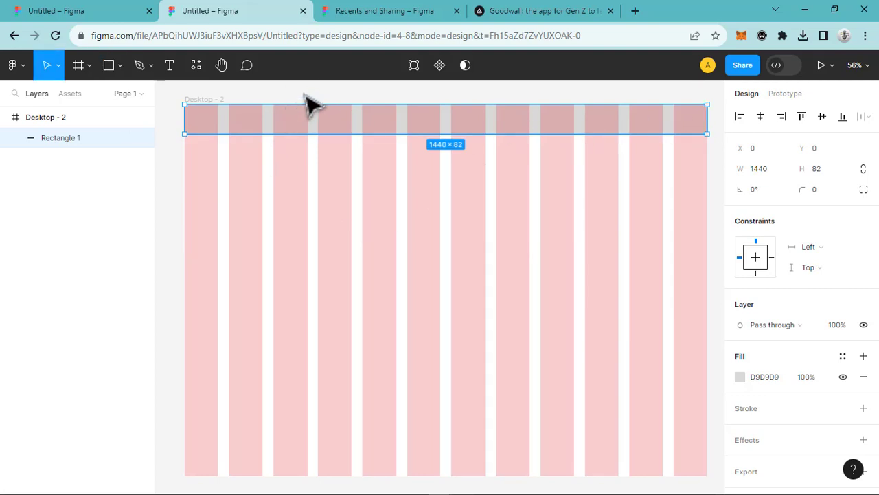
pyautogui.hotkey('shift', 'r')
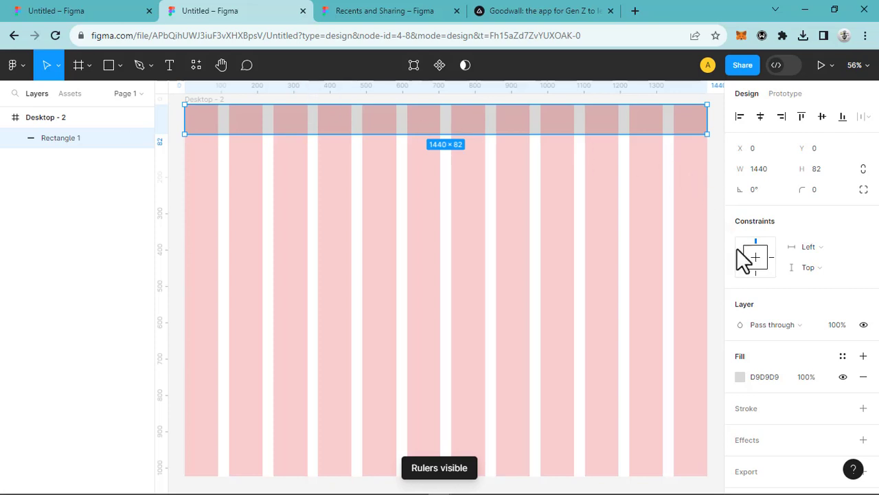
# Change the header rectangle's fill to the light green AFFDD7 and keep the rectangle selected
pyautogui.click(739, 377)
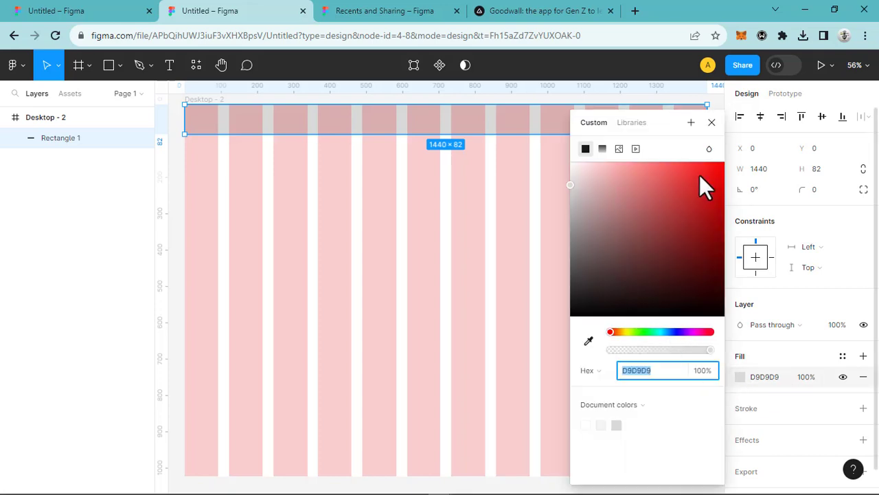
pyautogui.click(651, 332)
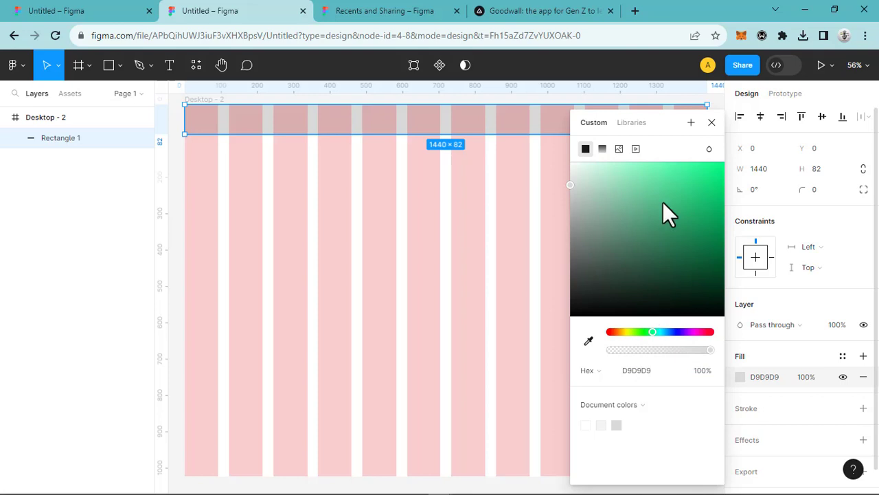
pyautogui.click(617, 167)
pyautogui.click(711, 122)
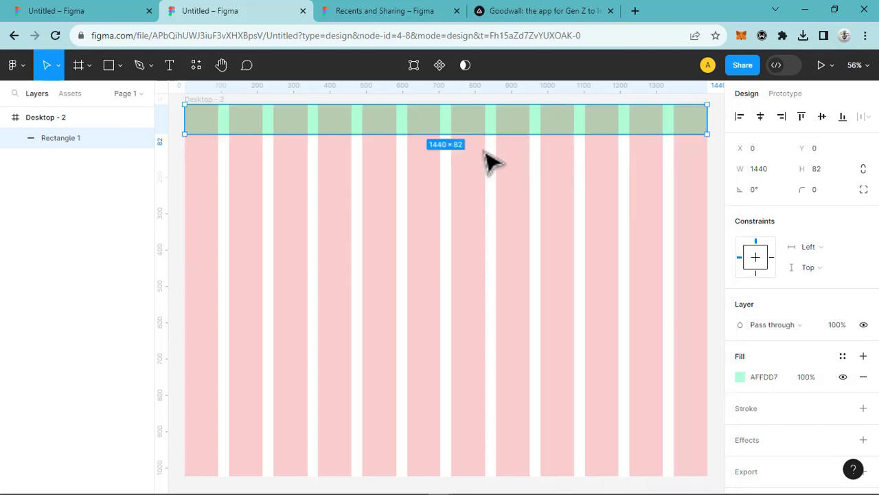
pyautogui.click(321, 150)
pyautogui.click(243, 120)
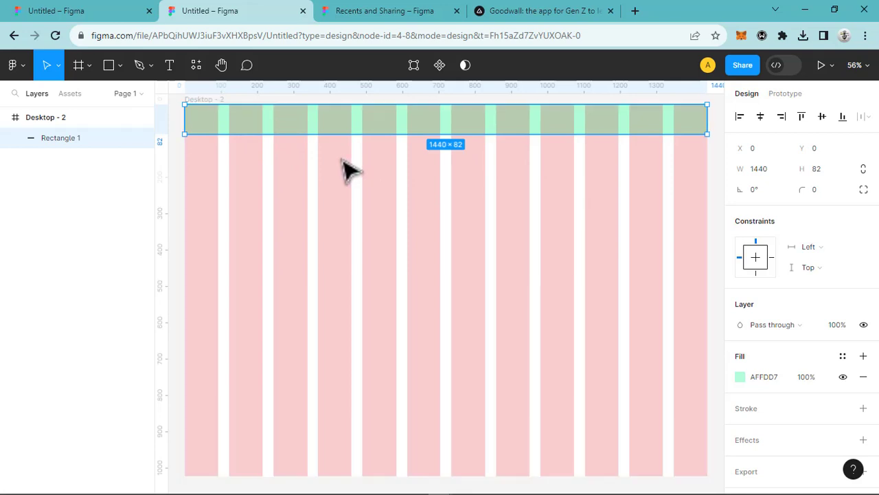
# Place two vertical ruler guides on the frame, at the inner edges of its first and last grid columns
pyautogui.scroll(2, 347, 170)
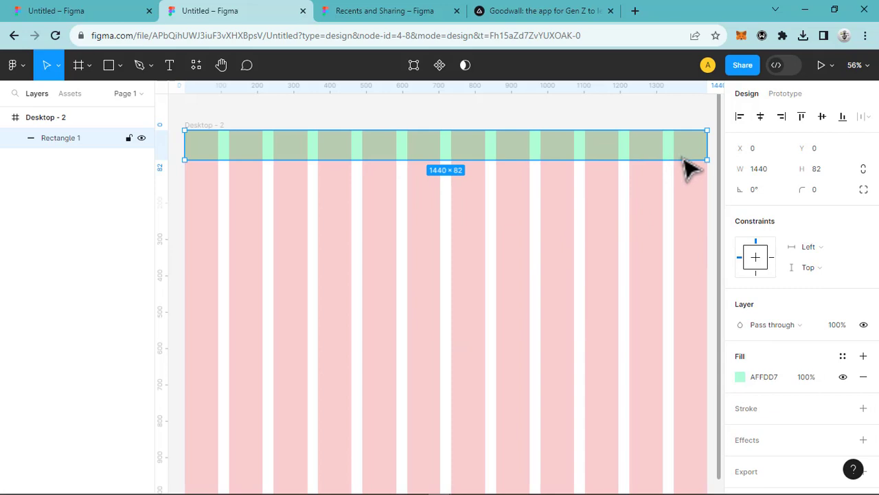
pyautogui.moveTo(162, 196); pyautogui.dragTo(217, 201)
pyautogui.moveTo(164, 227); pyautogui.dragTo(675, 286)
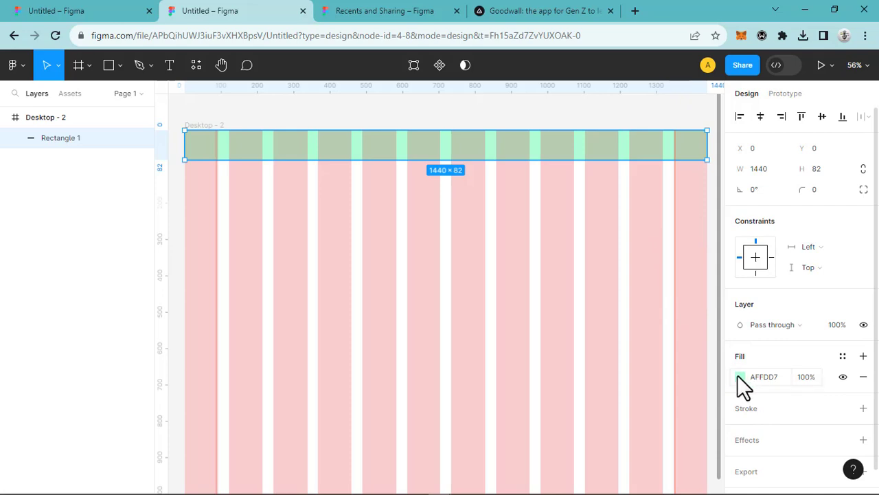
# Hide the 12-column layout grid of the Desktop - 2 frame
pyautogui.scroll(2, 697, 295)
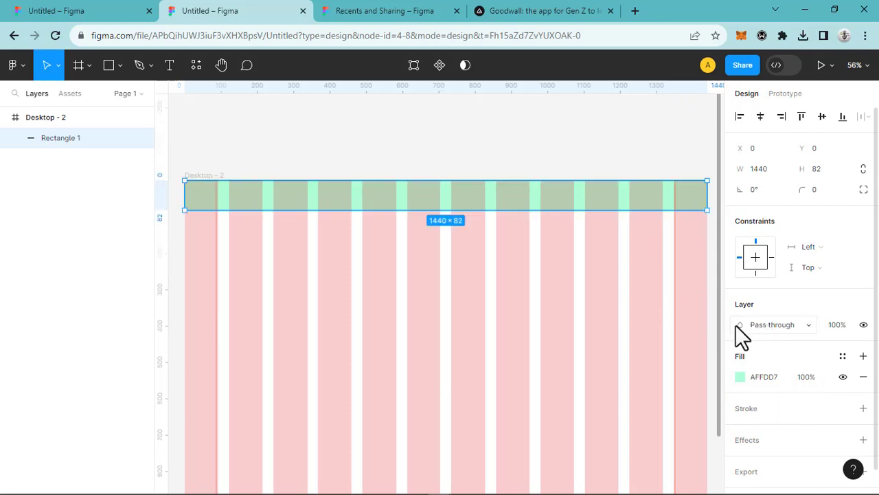
pyautogui.scroll(-1, 696, 334)
pyautogui.click(205, 161)
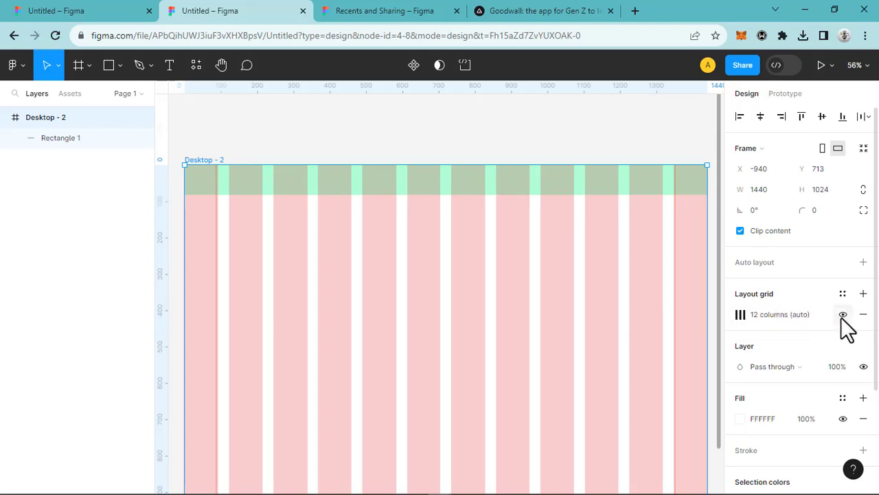
pyautogui.click(843, 315)
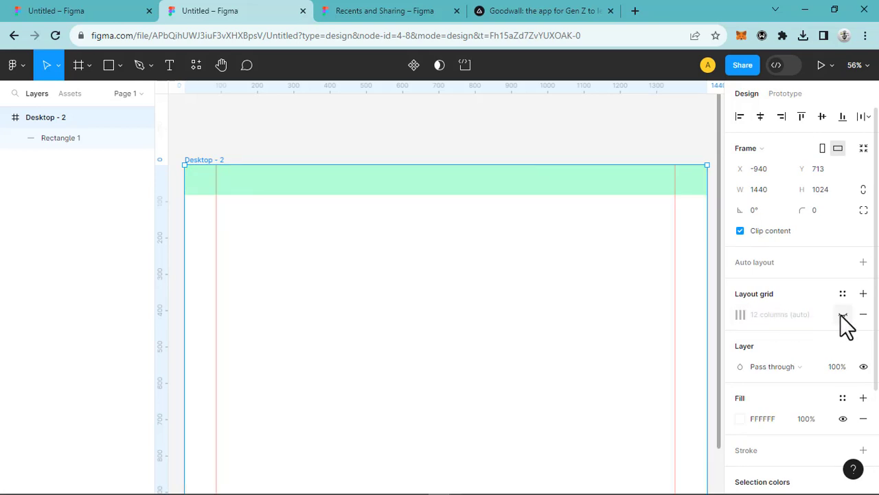
# Add a "Home" text label in the green header bar at about X 204, Y 41 and make it Bold
pyautogui.scroll(2, 410, 253)
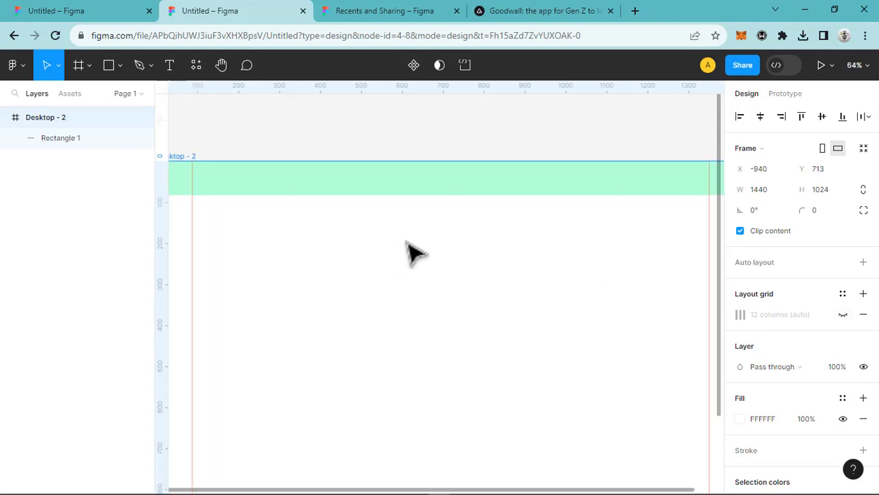
pyautogui.scroll(3, 410, 254)
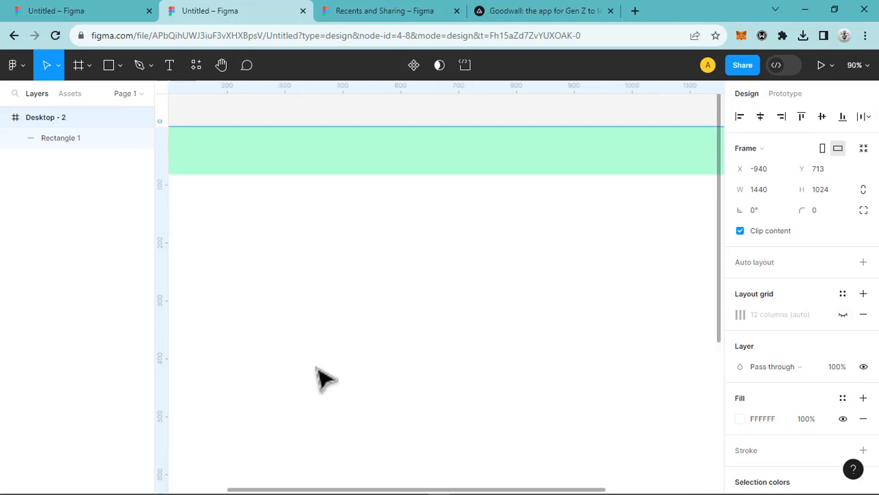
pyautogui.press('h')
pyautogui.scroll(3, 384, 391)
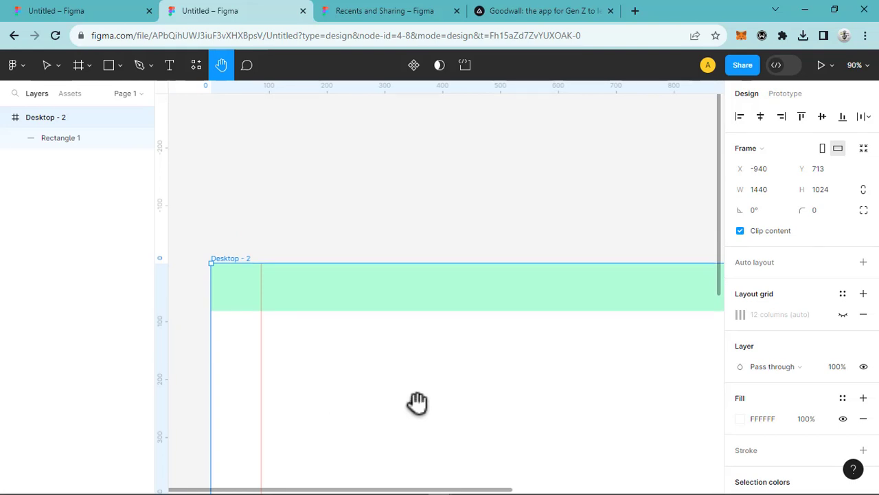
pyautogui.scroll(5, 415, 403)
pyautogui.moveTo(395, 333); pyautogui.dragTo(506, 434)
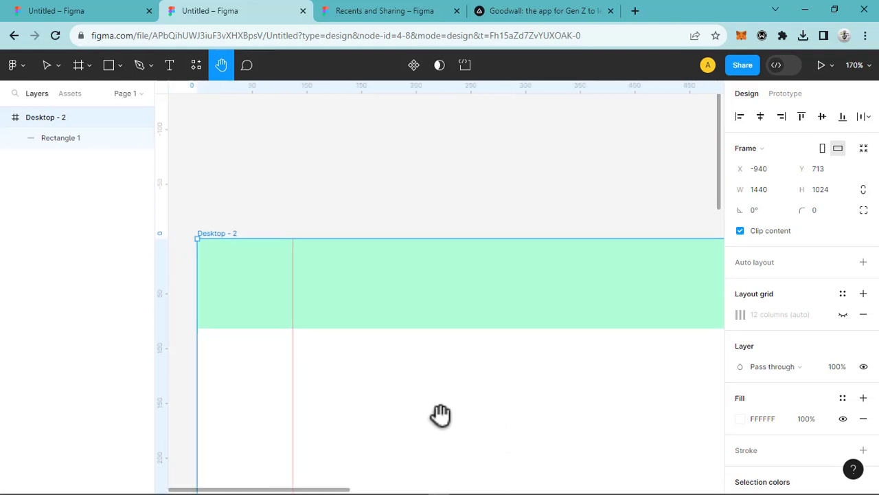
pyautogui.press('t')
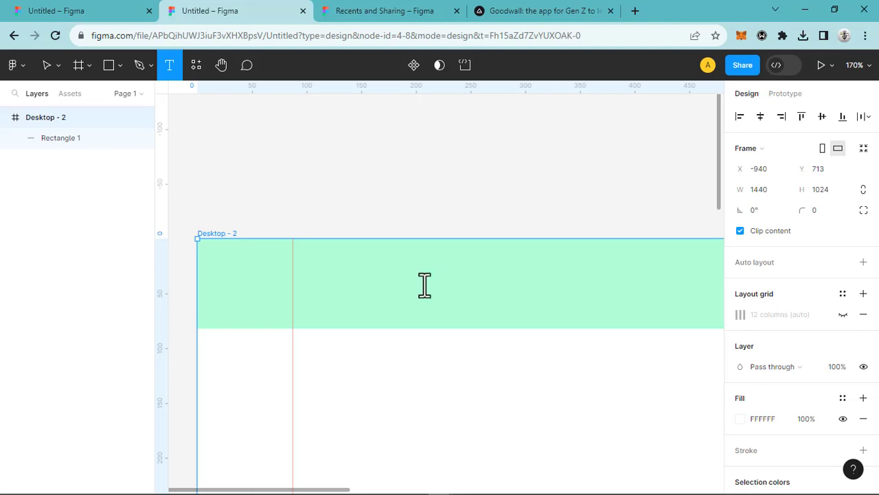
pyautogui.click(422, 284)
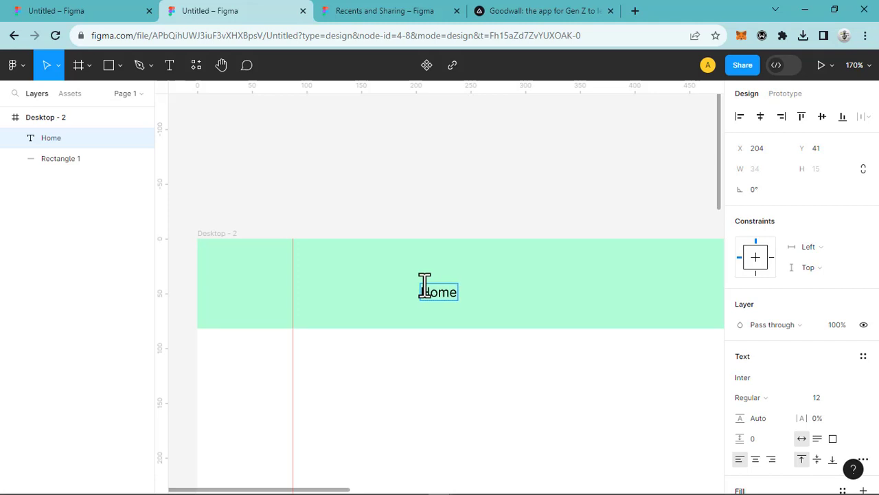
pyautogui.press('Escape')
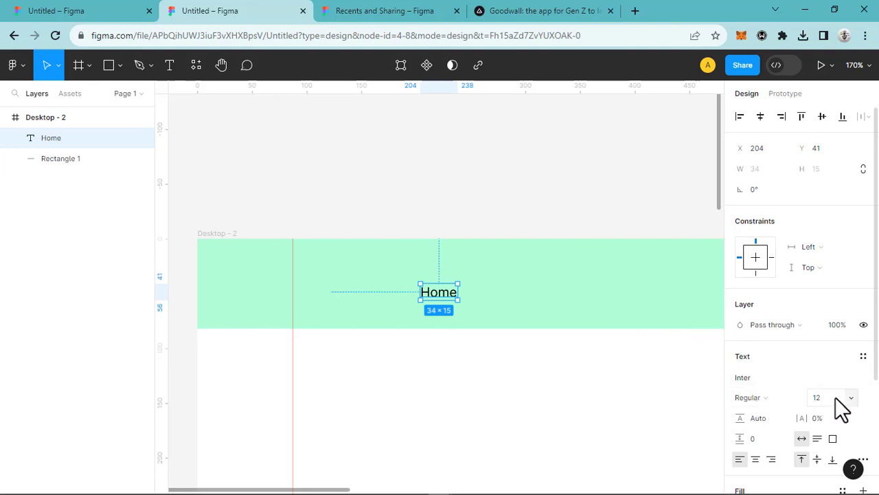
pyautogui.click(793, 398)
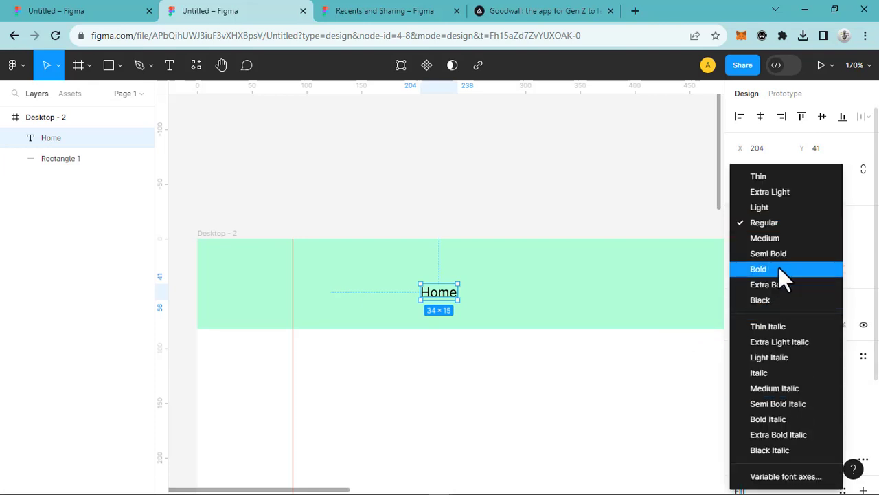
pyautogui.click(759, 272)
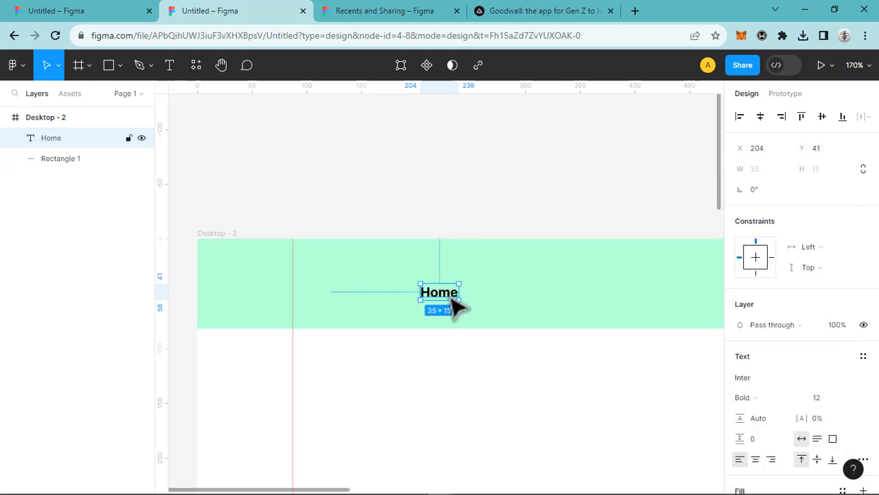
# Duplicate the Home label along the same line to about X 295 and change the copy's text to "About us"
pyautogui.moveTo(459, 304); pyautogui.dragTo(563, 305)
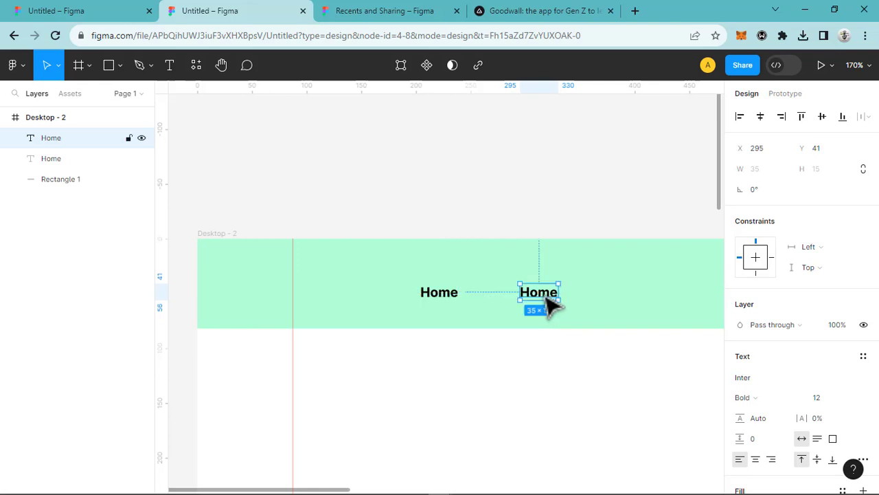
pyautogui.doubleClick(543, 297)
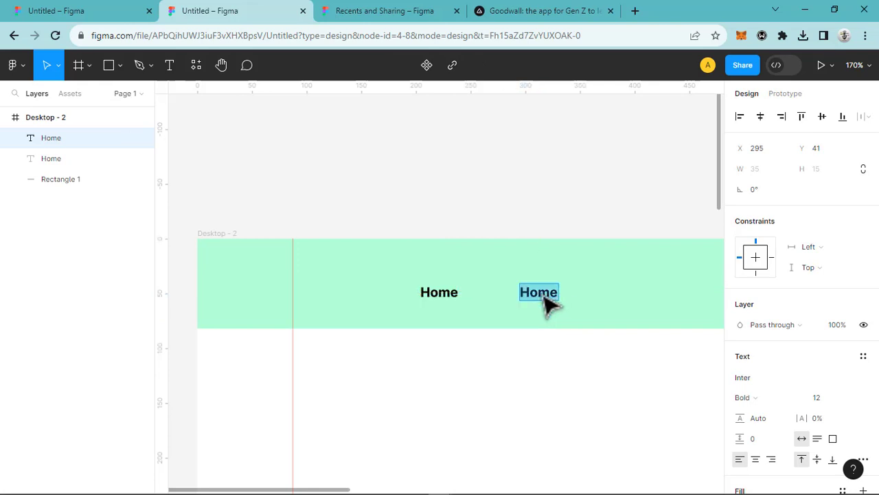
pyautogui.write('About us')
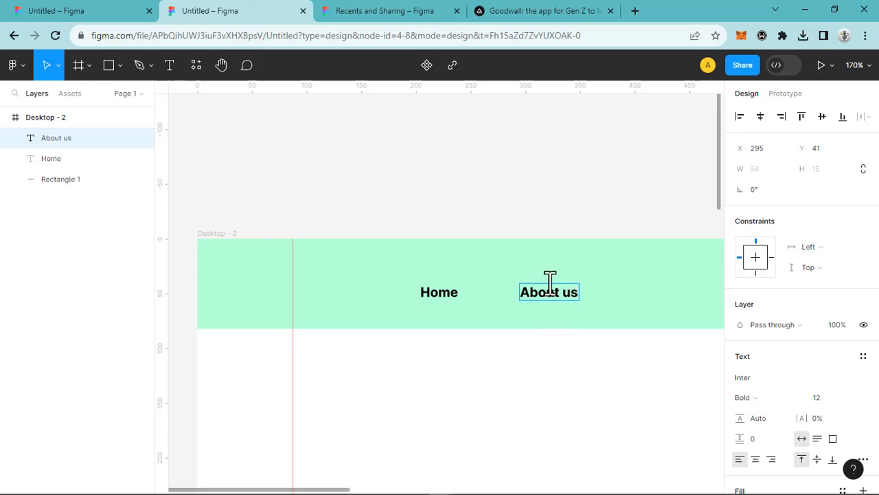
pyautogui.press('Escape')
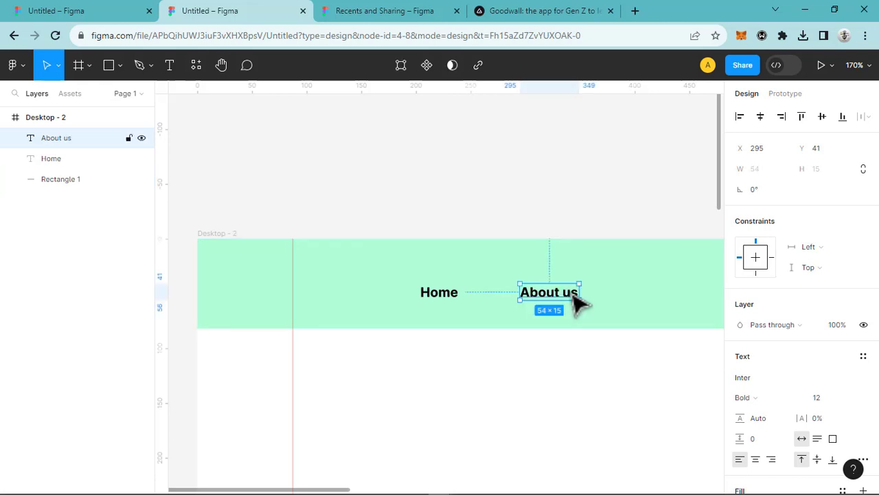
# Duplicate the About us label along the same line to about X 388 and change the copy's text to "Services"
pyautogui.moveTo(578, 302); pyautogui.dragTo(667, 298)
pyautogui.doubleClick(667, 300)
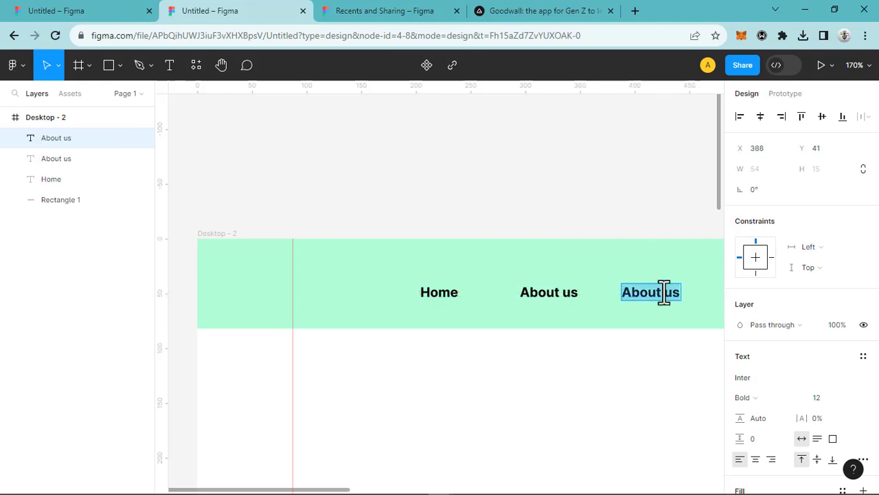
pyautogui.write('Services')
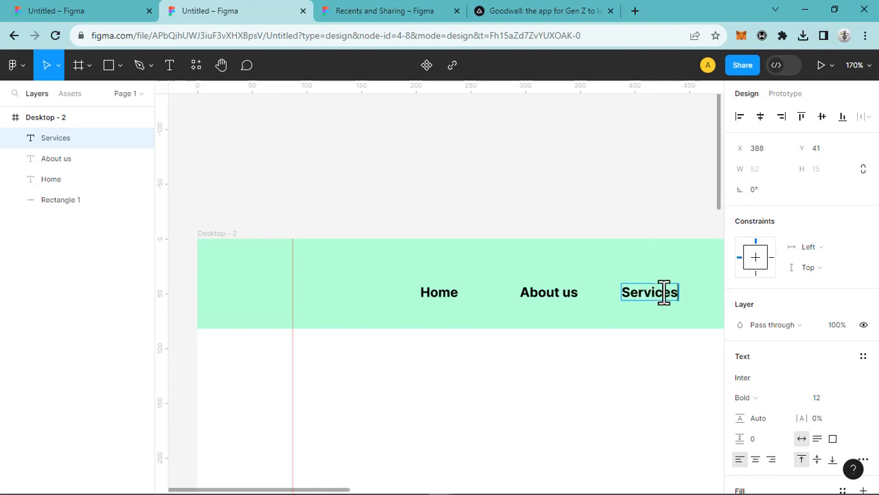
pyautogui.press('Escape')
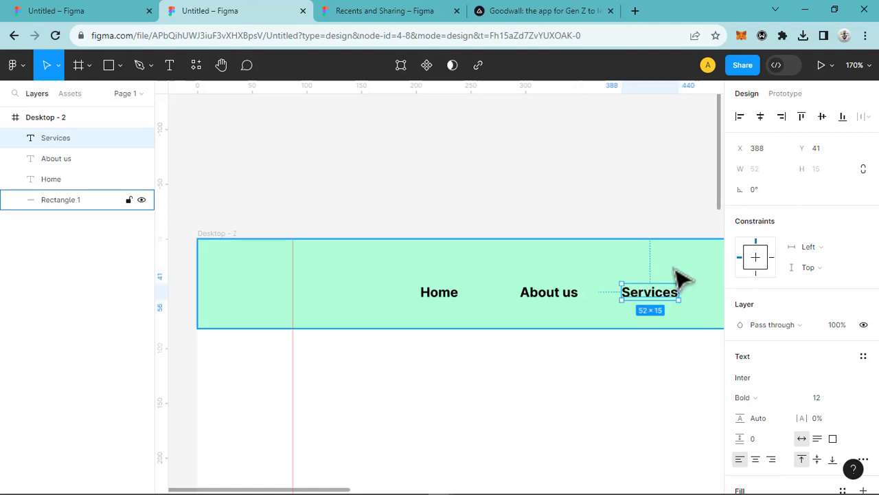
# Add a "Login" text label on the right part of the green header bar, at about X 974, Y 40
pyautogui.press('space')
pyautogui.moveTo(667, 268); pyautogui.dragTo(345, 230)
pyautogui.moveTo(566, 292); pyautogui.dragTo(366, 293)
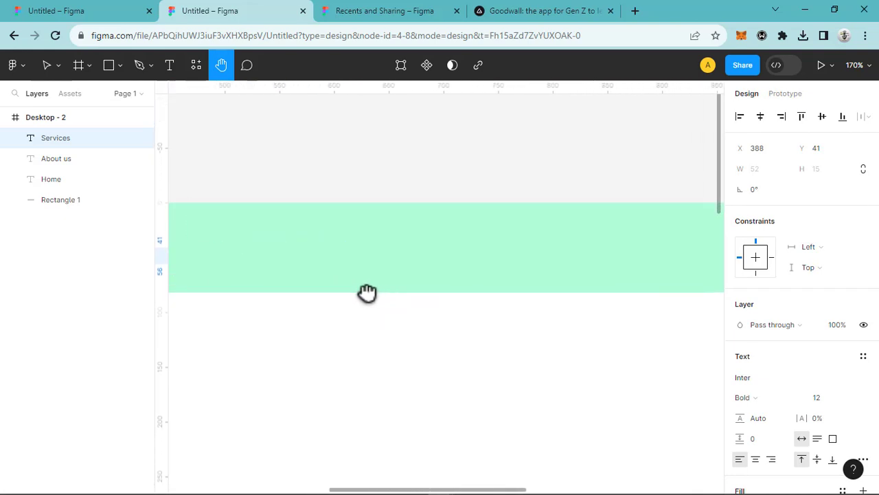
pyautogui.hscroll(3, 471, 277)
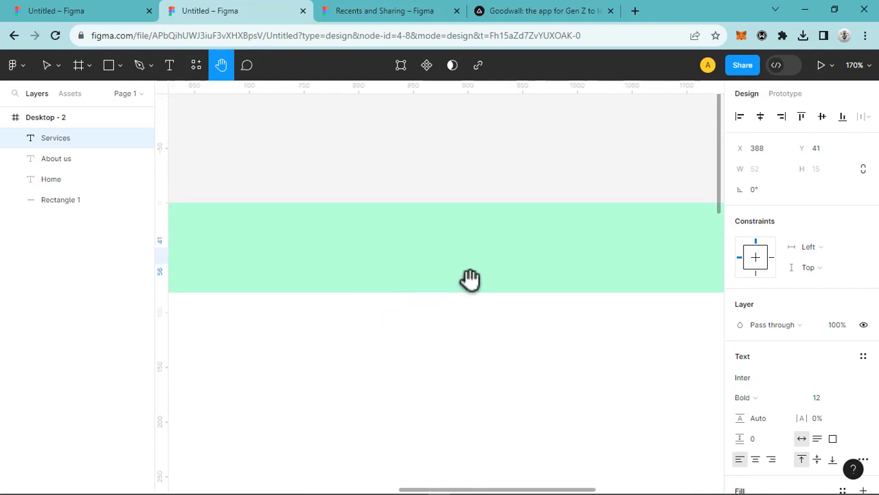
pyautogui.scroll(-5, 470, 278)
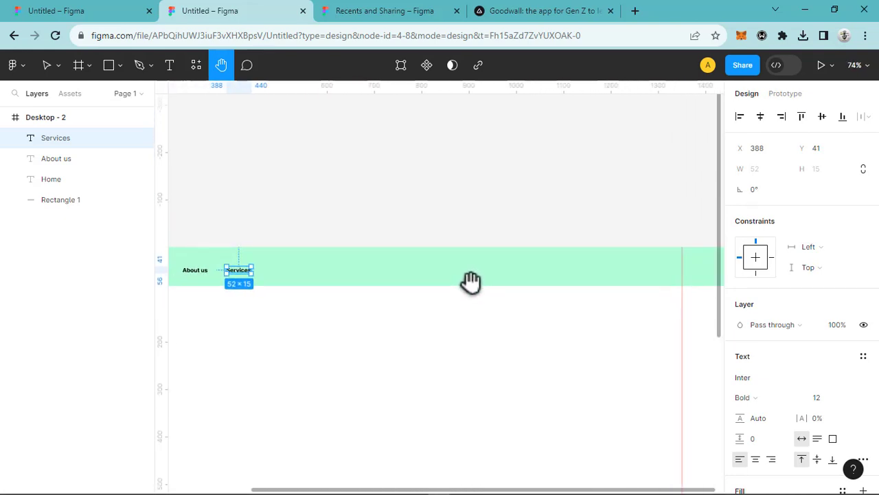
pyautogui.moveTo(469, 281); pyautogui.dragTo(460, 299)
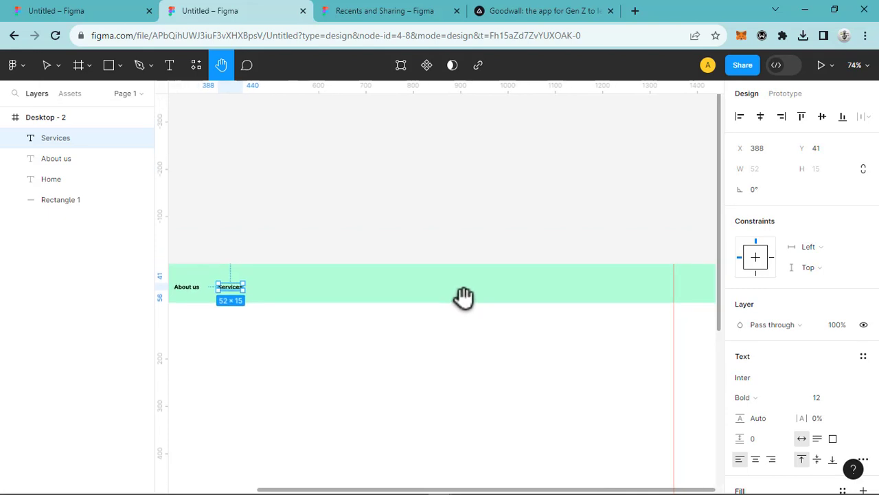
pyautogui.scroll(2, 464, 292)
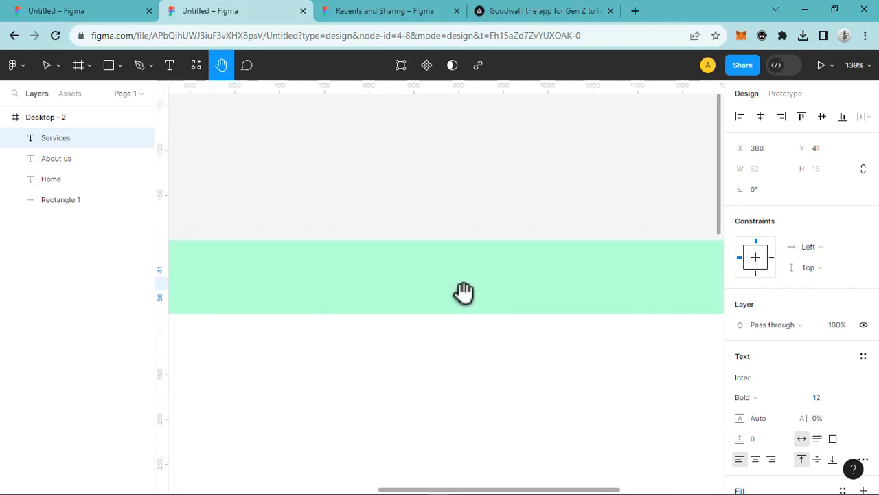
pyautogui.click(169, 66)
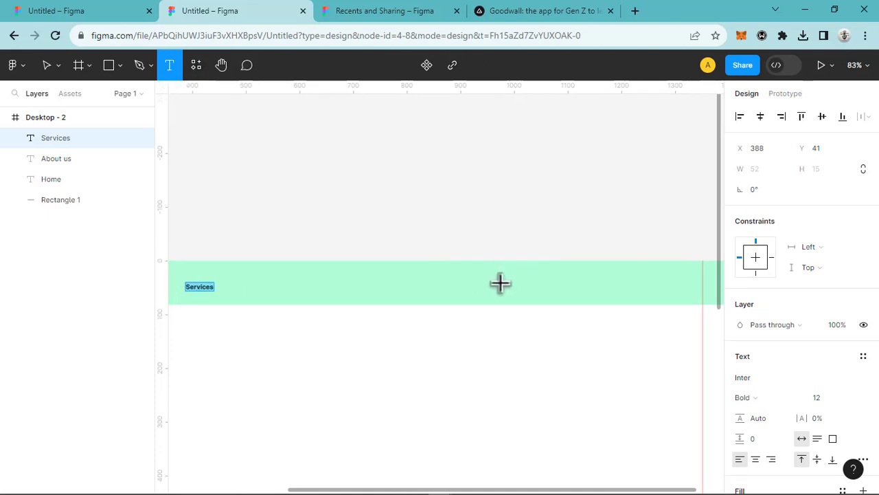
pyautogui.click(505, 285)
pyautogui.scroll(5, 506, 295)
pyautogui.scroll(1, 514, 305)
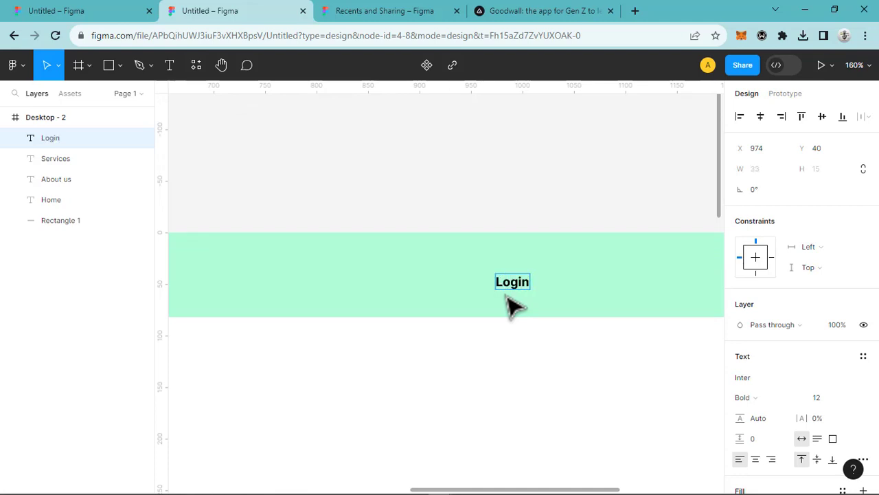
pyautogui.click(504, 279)
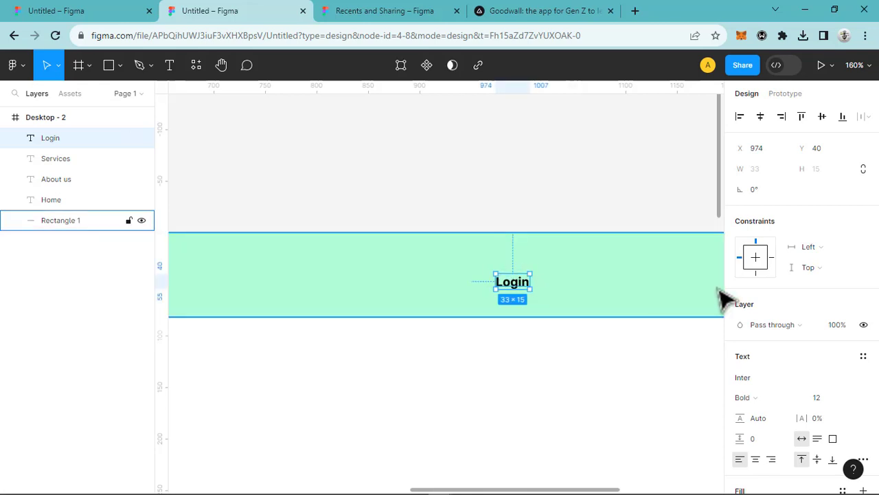
# Draw a rectangle about 51 × 25 around the Login label, remove its fill and add a 1 px black stroke
pyautogui.click(110, 65)
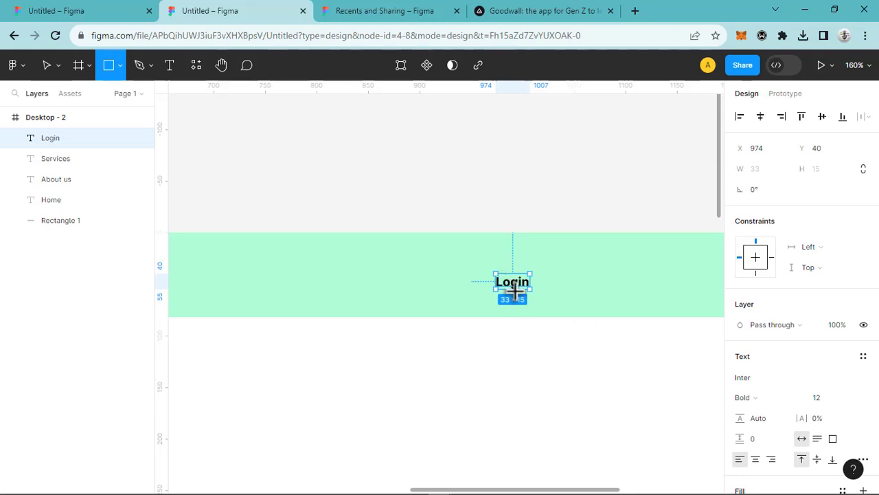
pyautogui.moveTo(485, 267); pyautogui.dragTo(537, 292)
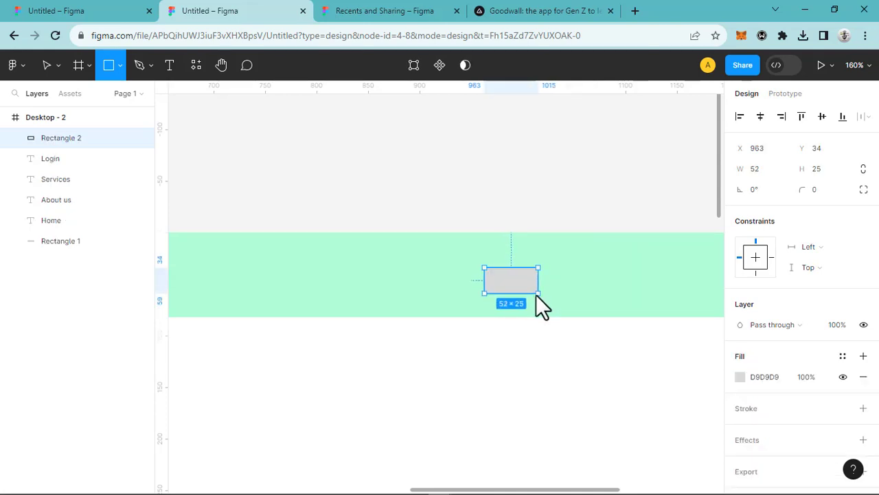
pyautogui.click(863, 377)
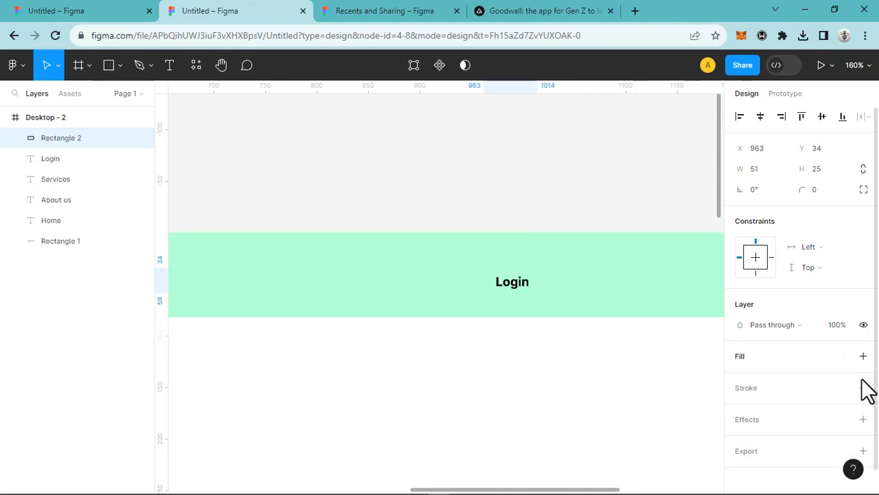
pyautogui.click(825, 386)
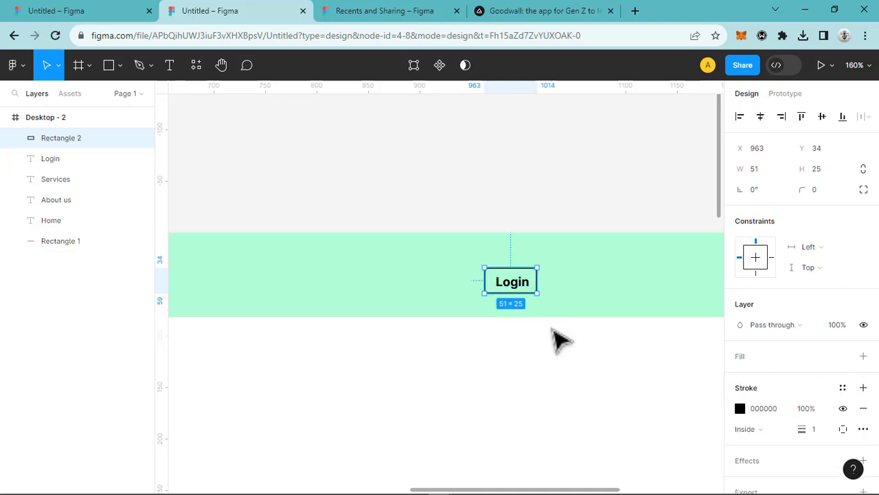
# Nudge the outline rectangle to X 965, Y 35 so it is centred around the Login label
pyautogui.press('Right')
pyautogui.press('Right')
pyautogui.press('Down')
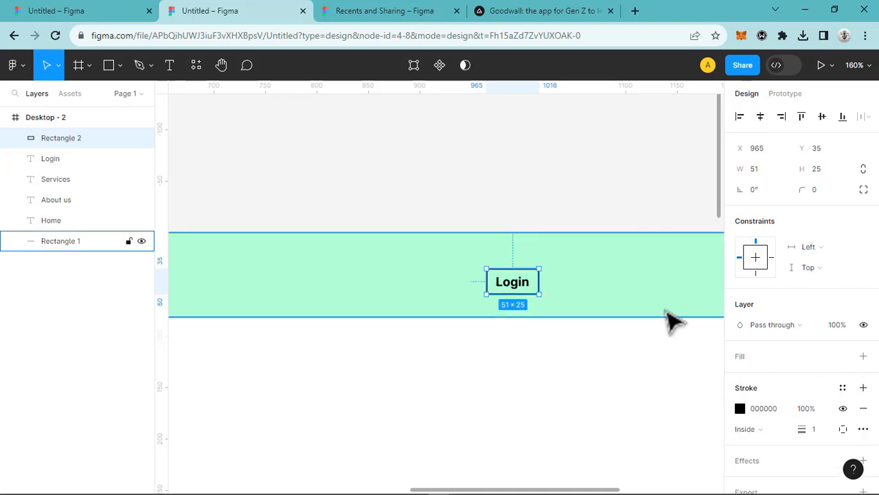
# Round the corners of the outline rectangle around the Login label with a radius of 6
pyautogui.click(805, 191)
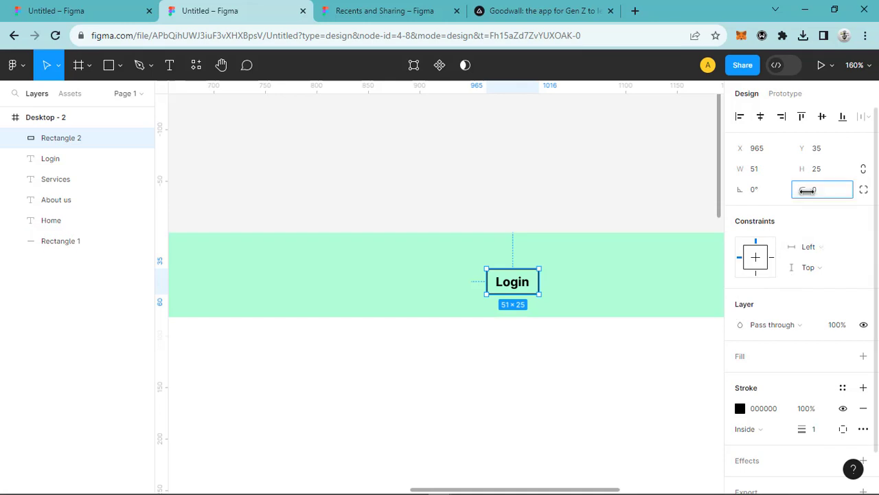
pyautogui.moveTo(807, 191); pyautogui.dragTo(3, 220)
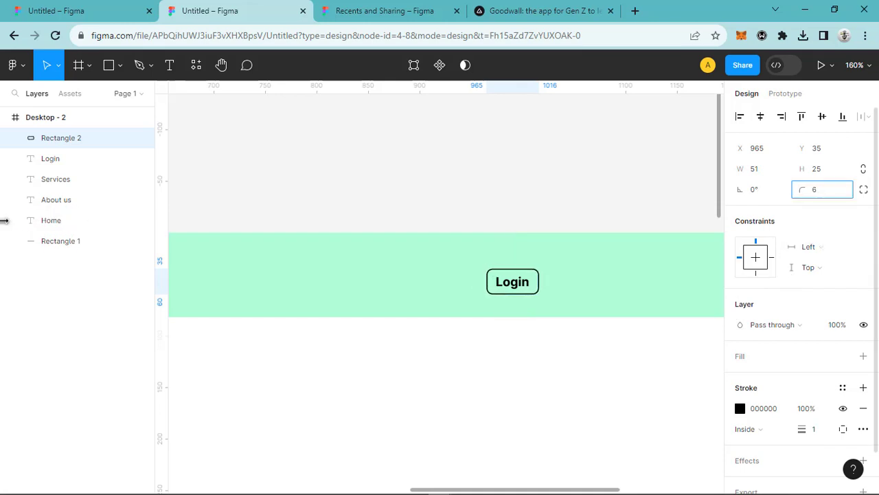
pyautogui.click(573, 297)
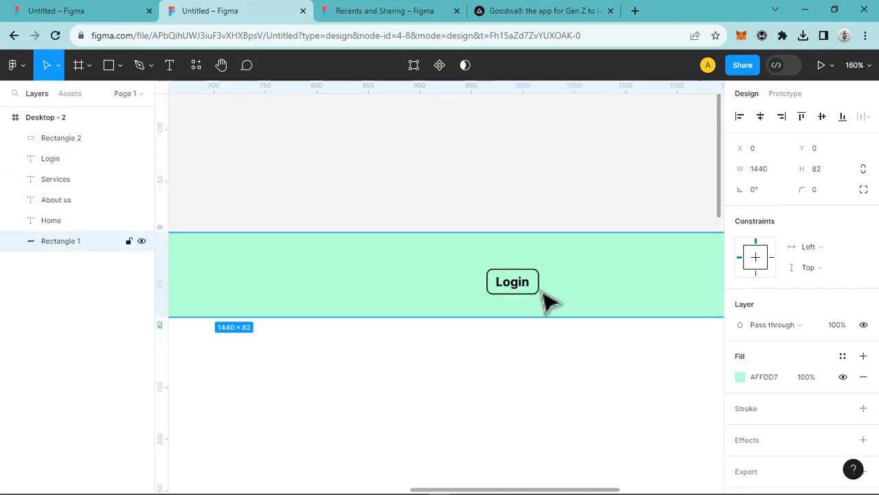
# Group the rounded outline rectangle with the Login label inside it
pyautogui.click(538, 289)
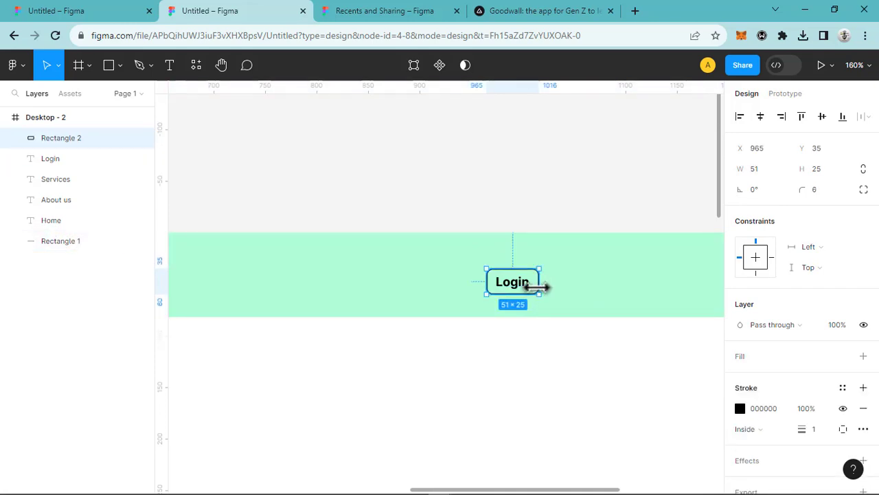
pyautogui.keyDown('shift'); pyautogui.click(529, 288); pyautogui.keyUp('shift')
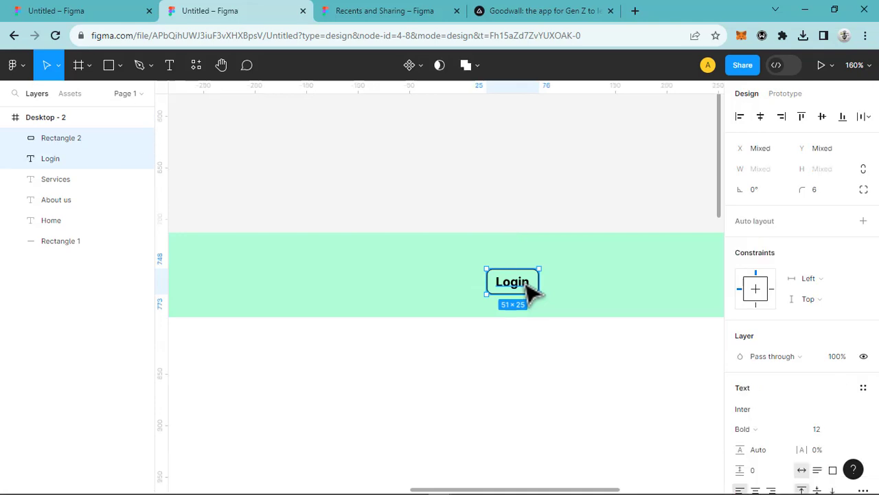
pyautogui.hotkey('ctrl', 'g')
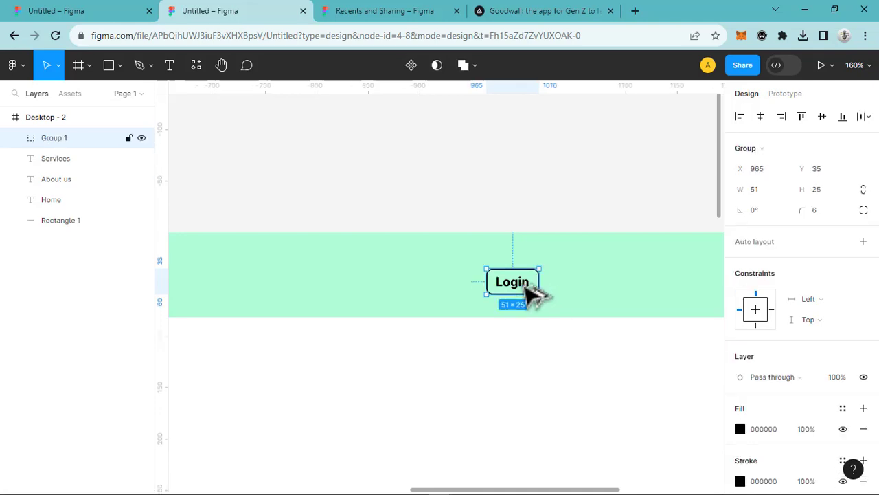
# Duplicate the Login button group along the same line to about X 1089 and change the copy's text to "Sign"
pyautogui.moveTo(532, 292); pyautogui.dragTo(662, 297)
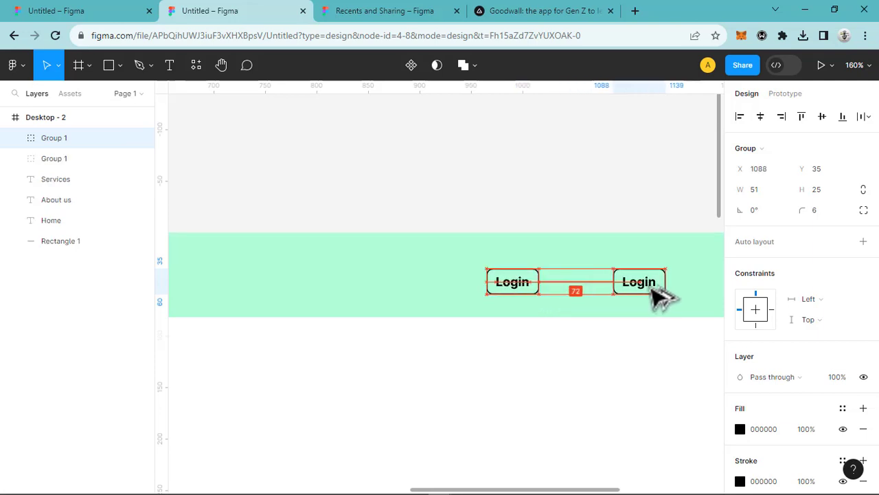
pyautogui.doubleClick(639, 287)
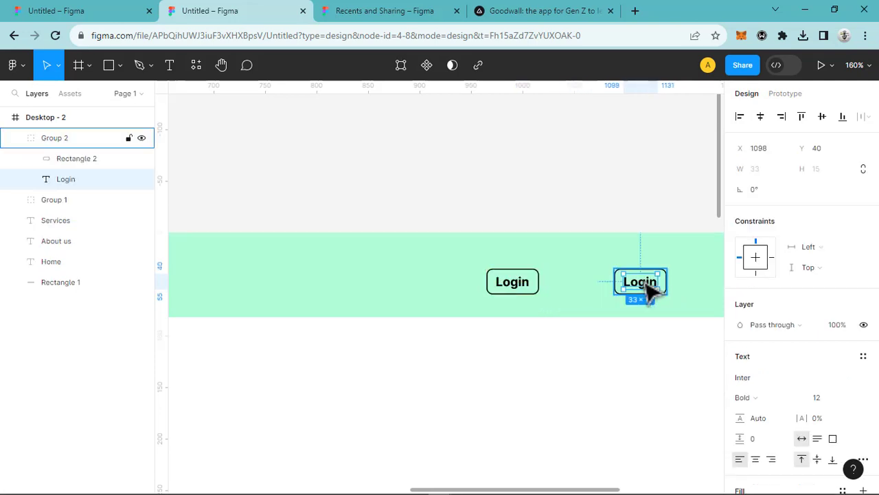
pyautogui.doubleClick(644, 282)
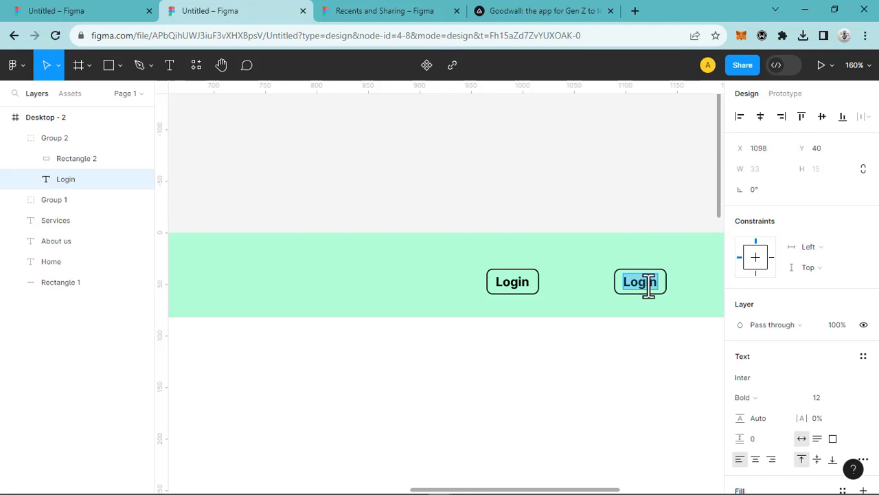
pyautogui.write('S')
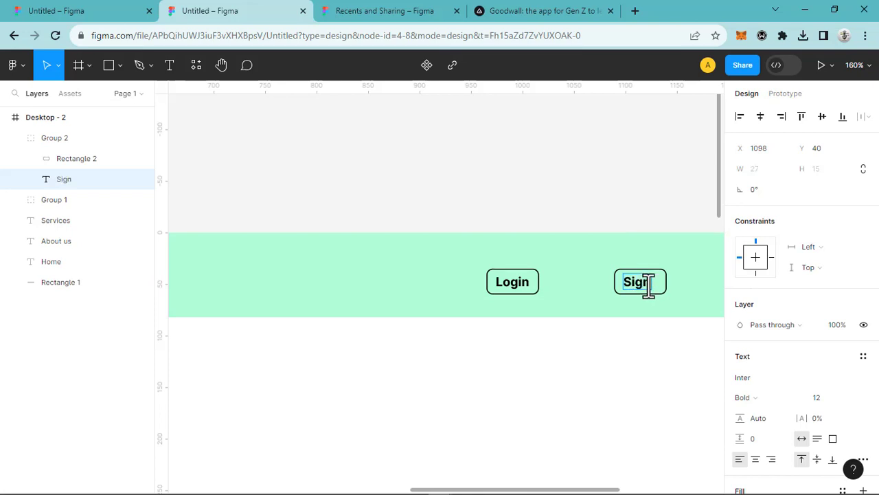
pyautogui.write('ign')
pyautogui.press('Escape')
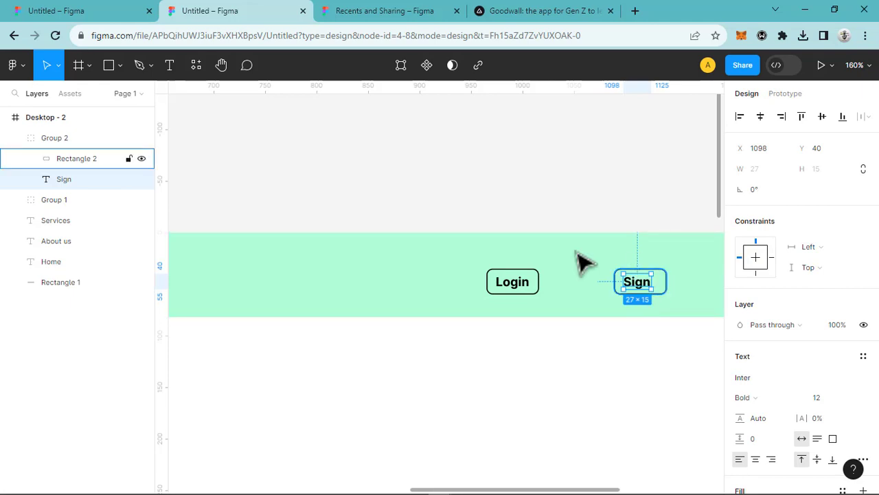
# Move the whole Sign button group closer to the Login button, to about X 1082, Y 35
pyautogui.click(16, 139)
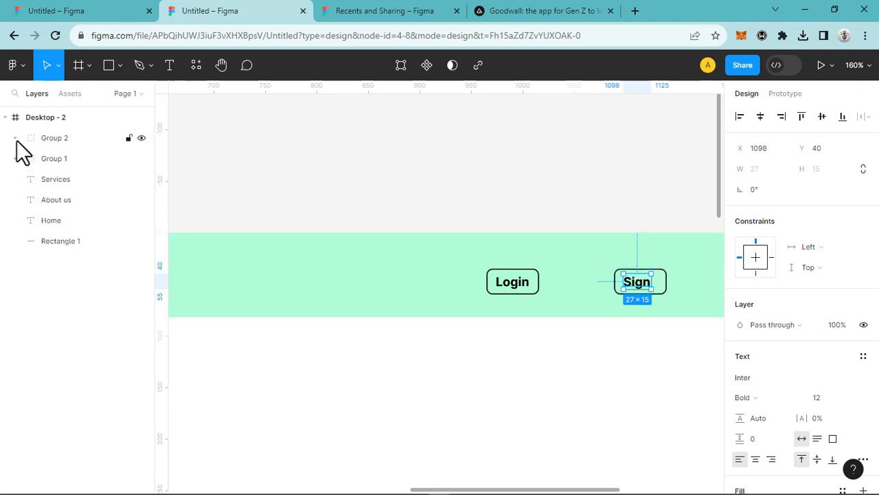
pyautogui.click(41, 142)
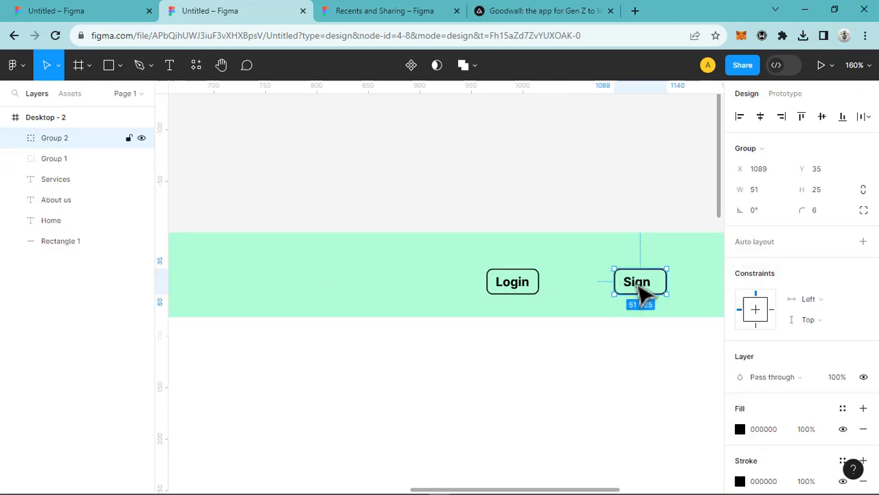
pyautogui.moveTo(642, 292); pyautogui.dragTo(635, 292)
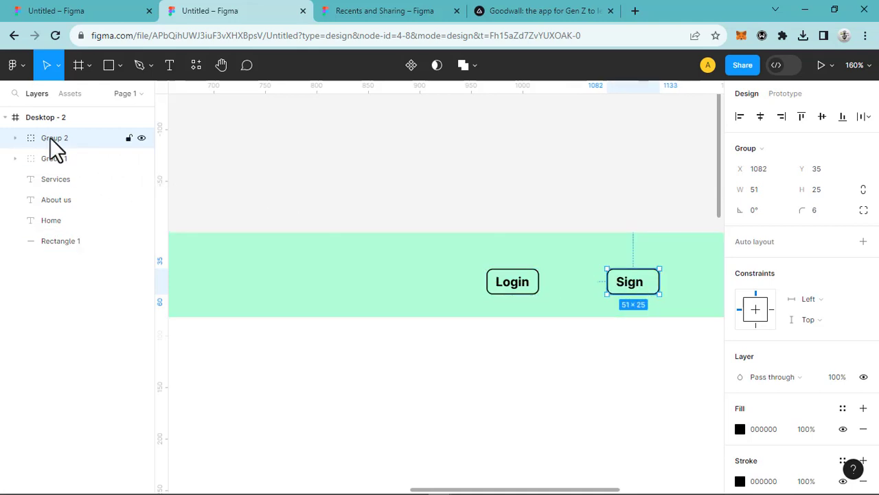
# Nudge the Sign text inside its group to X 1093 so it is centred horizontally in the outline
pyautogui.click(15, 138)
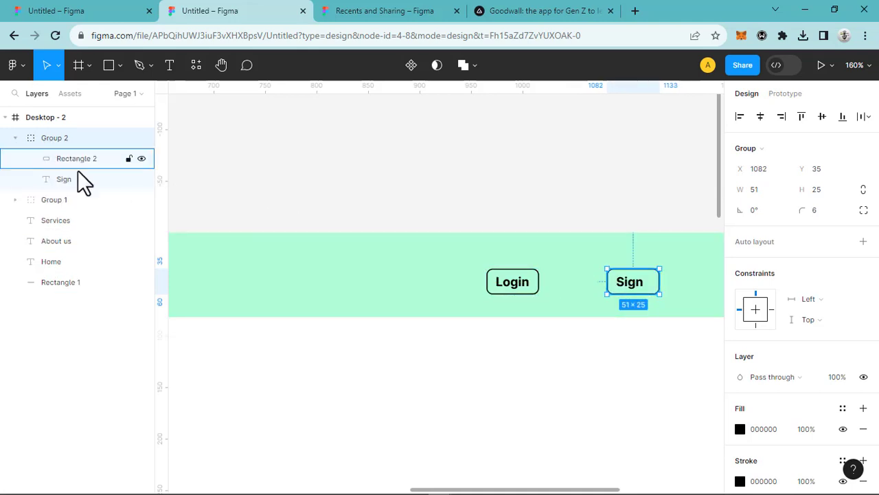
pyautogui.click(81, 178)
pyautogui.press('Right')
pyautogui.press('Right')
pyautogui.press('Right')
pyautogui.press('Right')
pyautogui.press('Right')
pyautogui.press('Right')
pyautogui.press('Right')
pyautogui.press('Right')
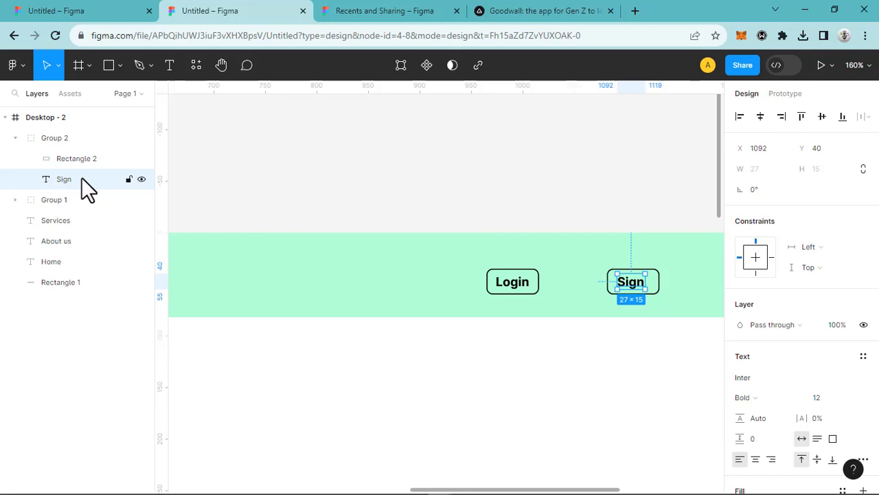
pyautogui.press('Left')
pyautogui.press('Left')
pyautogui.press('Left')
pyautogui.press('Left')
pyautogui.press('Left')
pyautogui.press('Left')
pyautogui.press('Left')
pyautogui.press('Left')
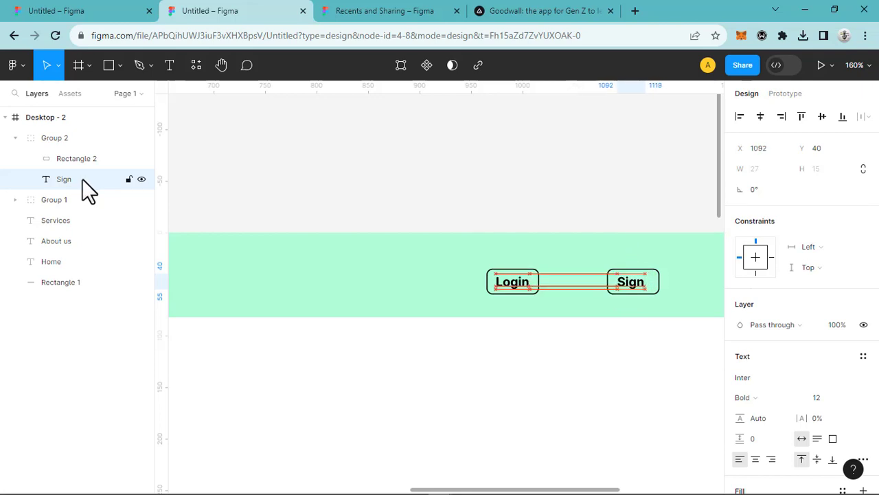
pyautogui.press('Right')
pyautogui.click(16, 137)
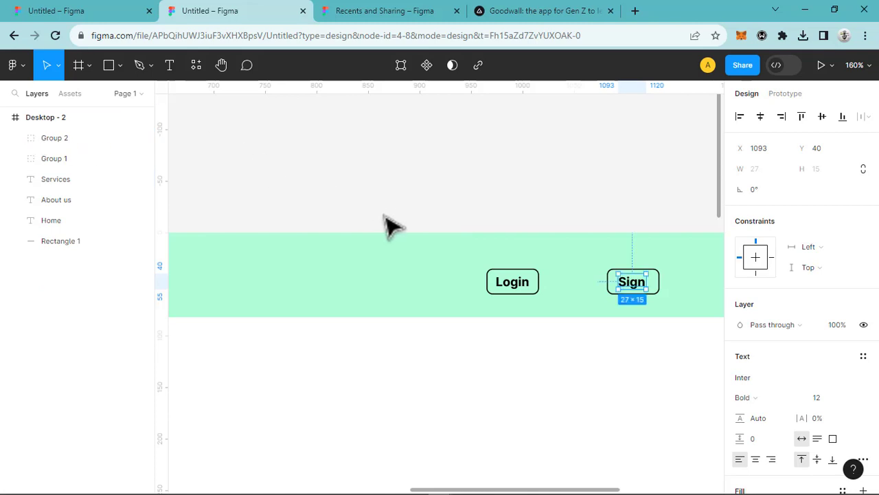
# Preview the Desktop - 2 frame as a prototype to examine the header, and return to the design file
pyautogui.scroll(-5, 402, 245)
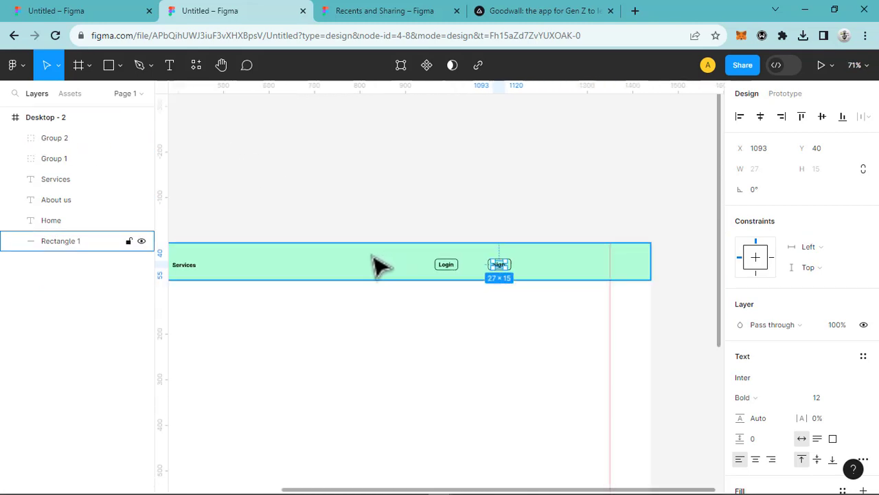
pyautogui.press('h')
pyautogui.moveTo(334, 290); pyautogui.dragTo(483, 277)
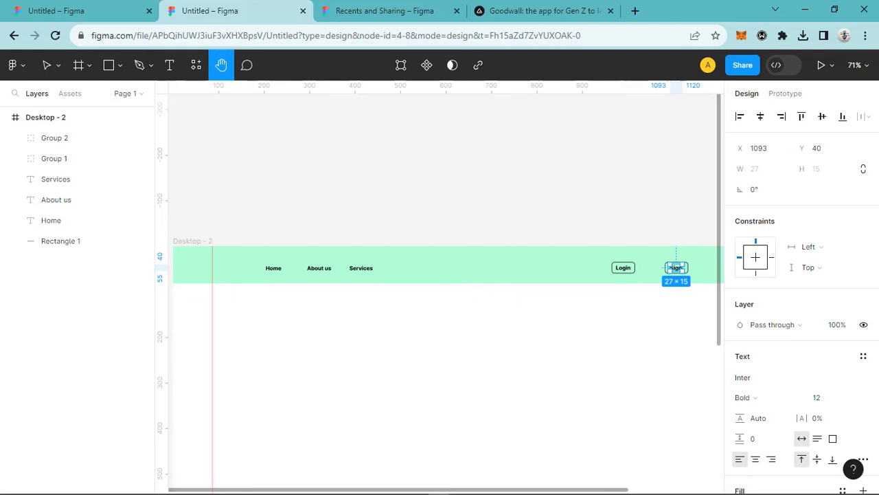
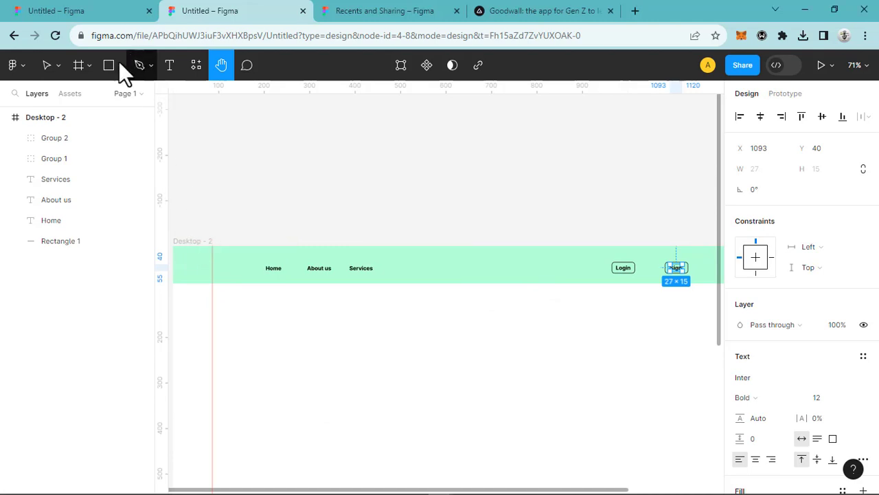
pyautogui.click(43, 65)
pyautogui.click(191, 241)
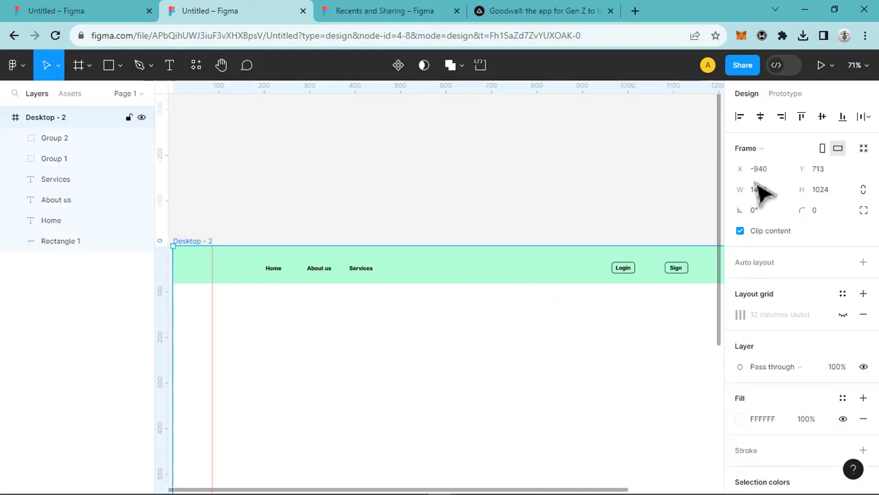
pyautogui.click(821, 68)
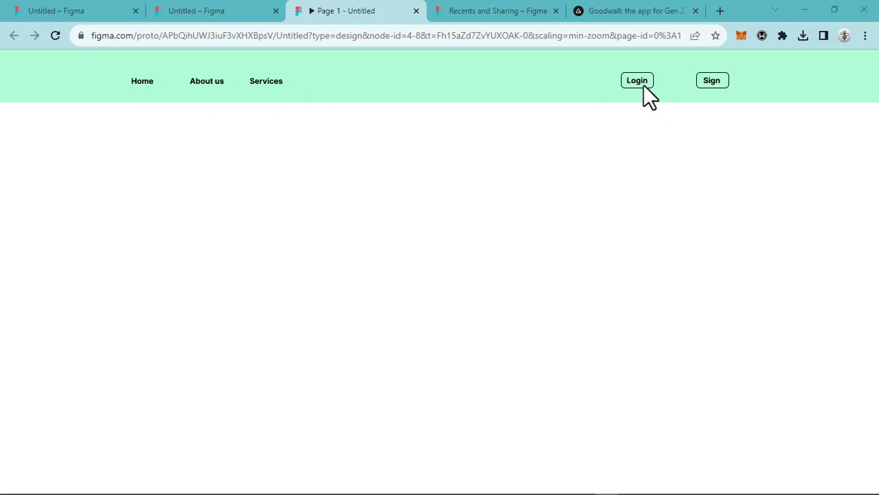
pyautogui.click(221, 15)
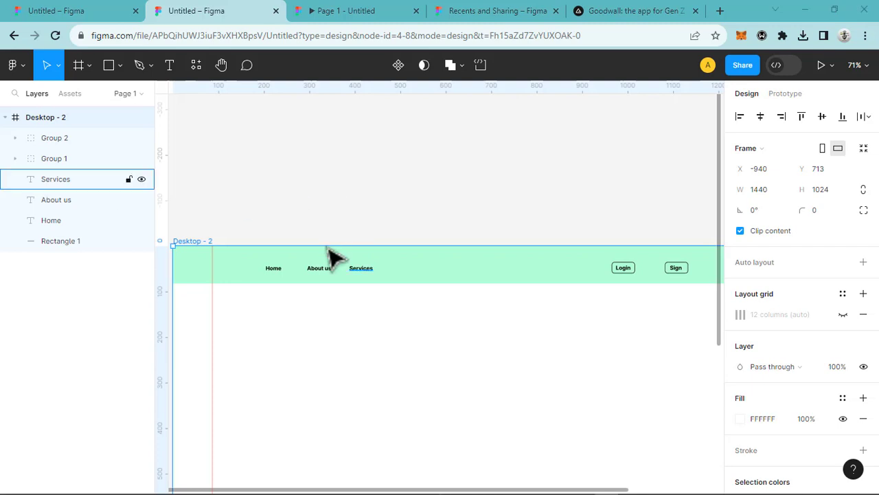
# Move the About us label to about X 286, Y 42 to even out the navigation spacing, and check the header in the prototype preview
pyautogui.doubleClick(327, 268)
pyautogui.press('Escape')
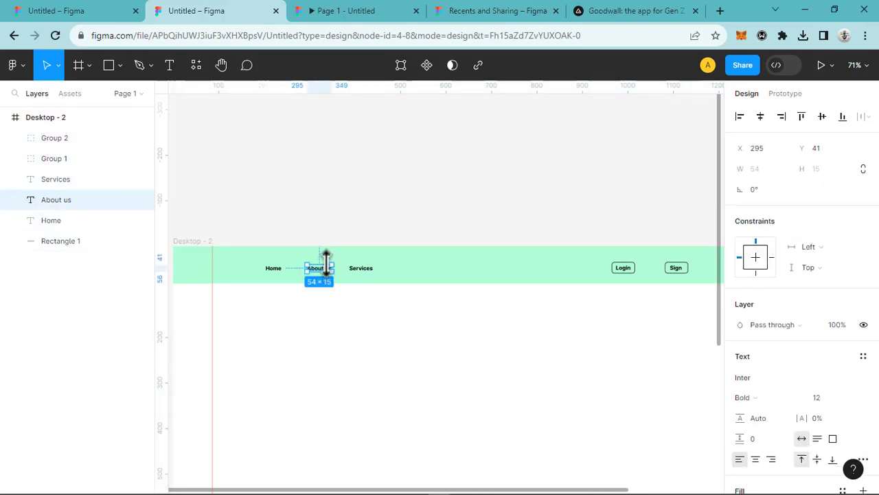
pyautogui.scroll(5, 330, 278)
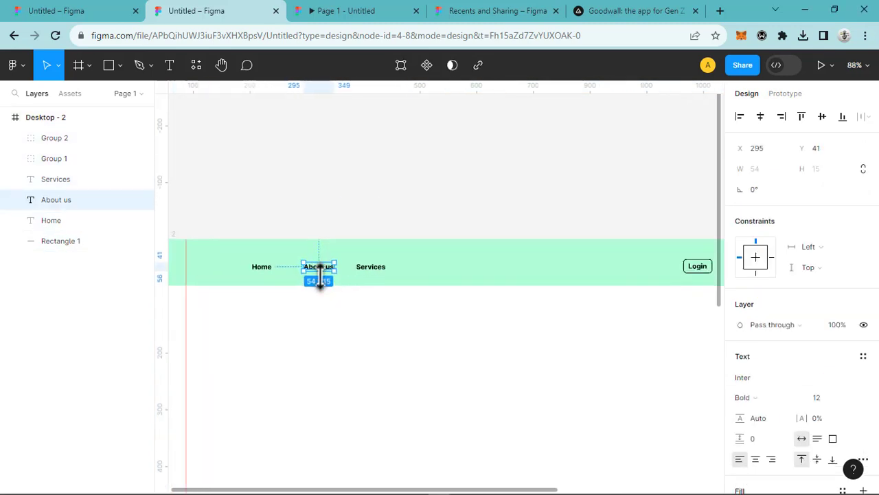
pyautogui.moveTo(328, 264); pyautogui.dragTo(319, 260)
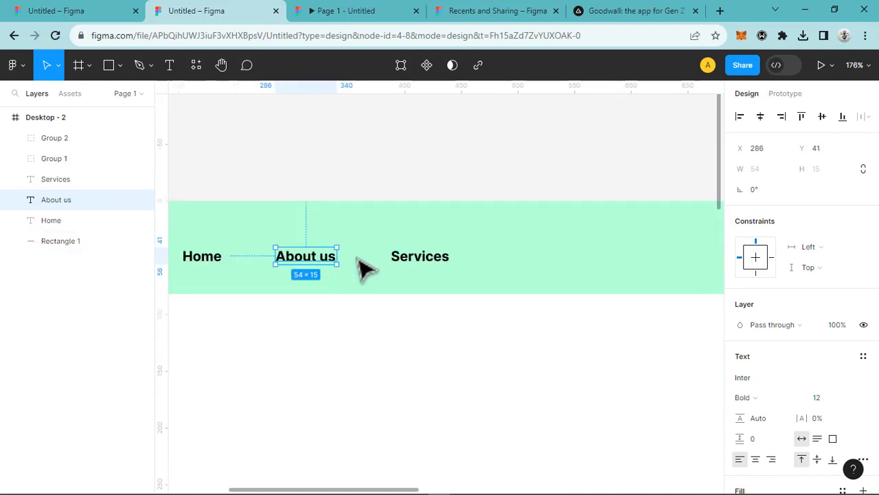
pyautogui.scroll(-5, 363, 265)
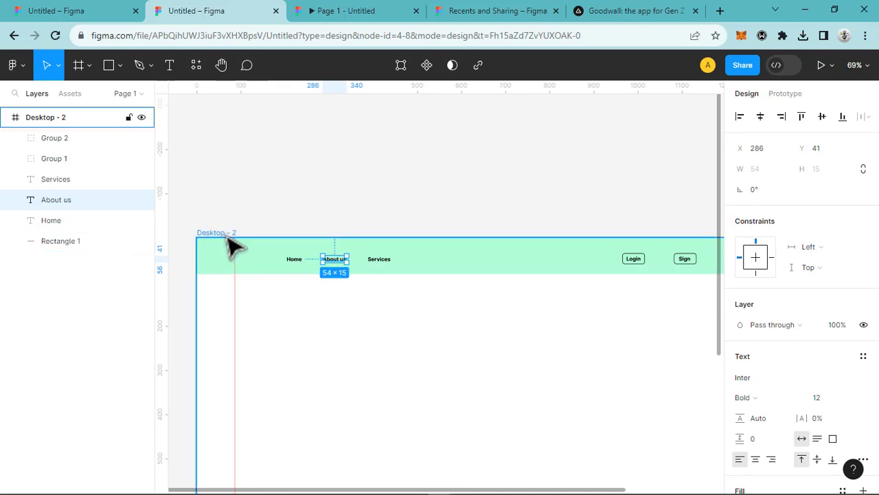
pyautogui.click(232, 242)
pyautogui.click(342, 265)
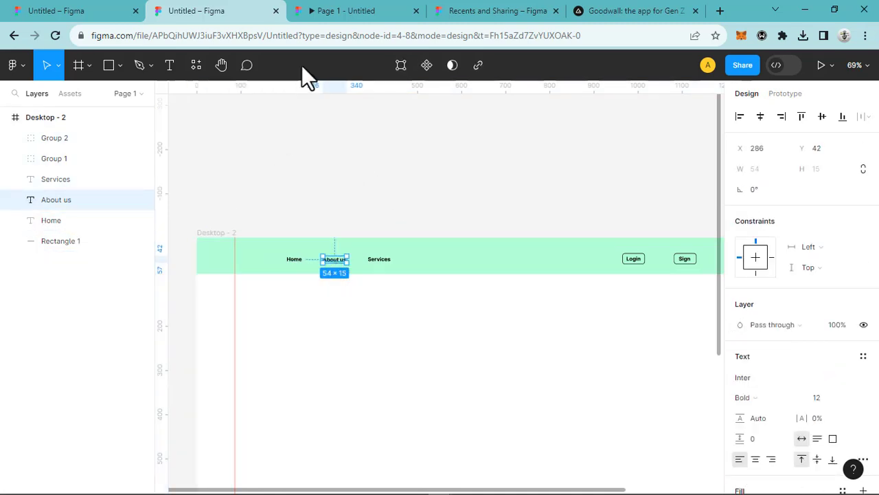
pyautogui.click(352, 12)
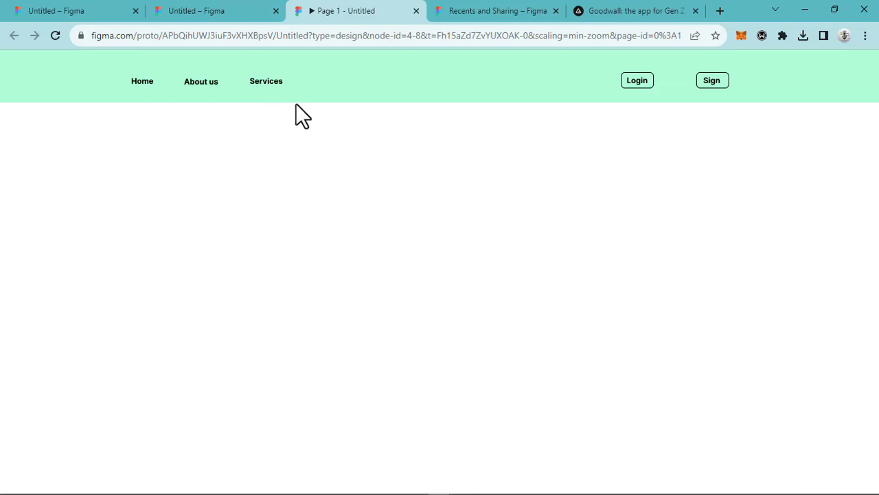
pyautogui.click(195, 13)
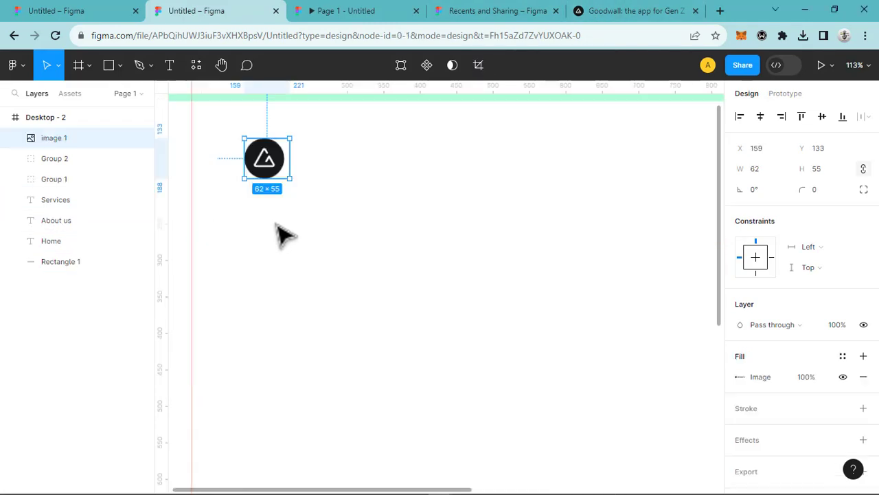
# Move the round logo image into the header before the Home label and scale it to about 48 × 43 at X 108, Y 27
pyautogui.click(268, 233)
pyautogui.press('h')
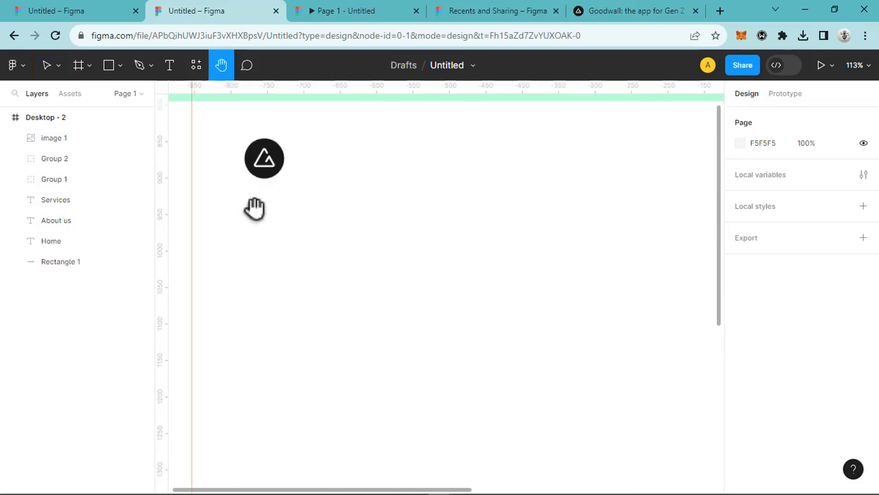
pyautogui.moveTo(255, 208); pyautogui.dragTo(329, 375)
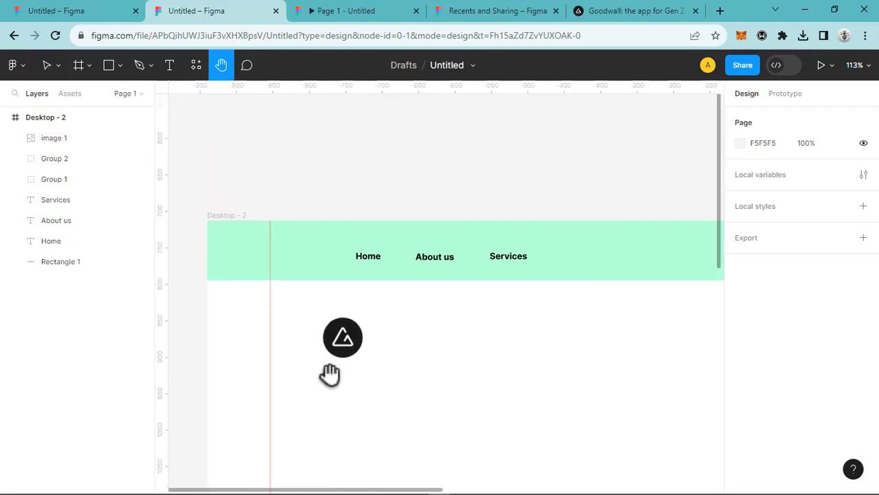
pyautogui.press('v')
pyautogui.click(354, 344)
pyautogui.moveTo(357, 345); pyautogui.dragTo(309, 249)
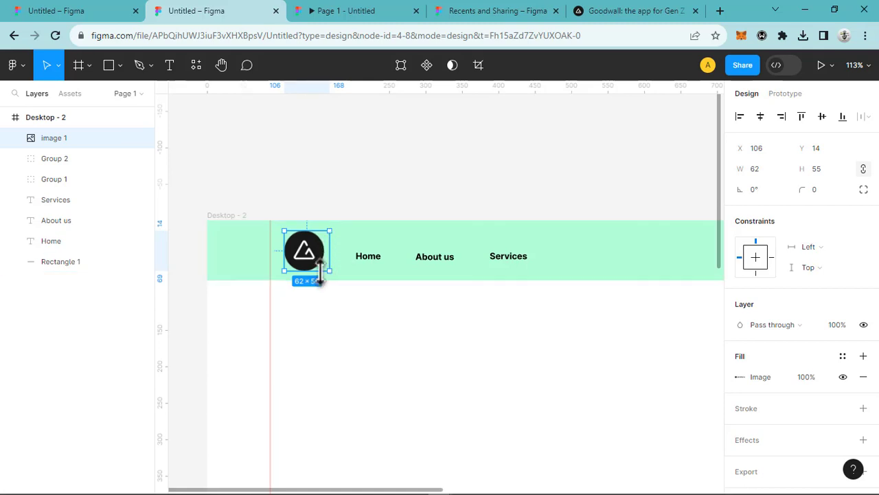
pyautogui.moveTo(329, 270); pyautogui.dragTo(306, 264)
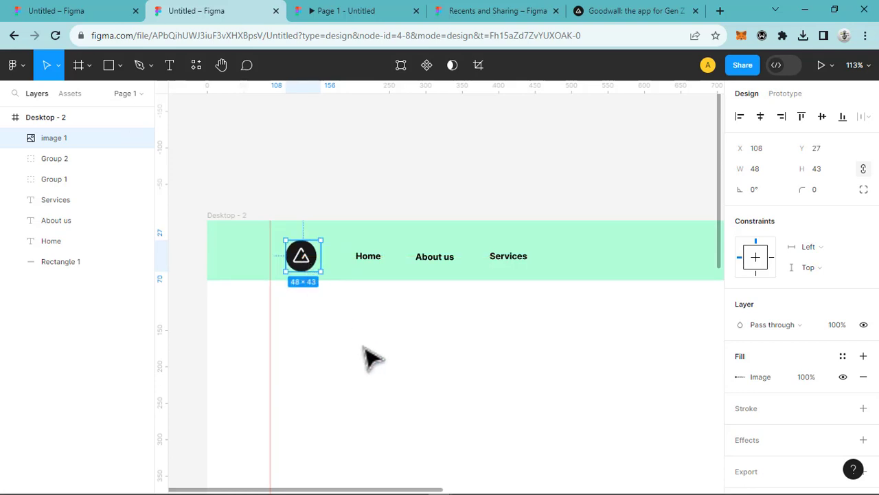
# Collapse the Desktop - 2 layer list, check the header with its logo in the prototype preview, and return to the design file
pyautogui.click(235, 220)
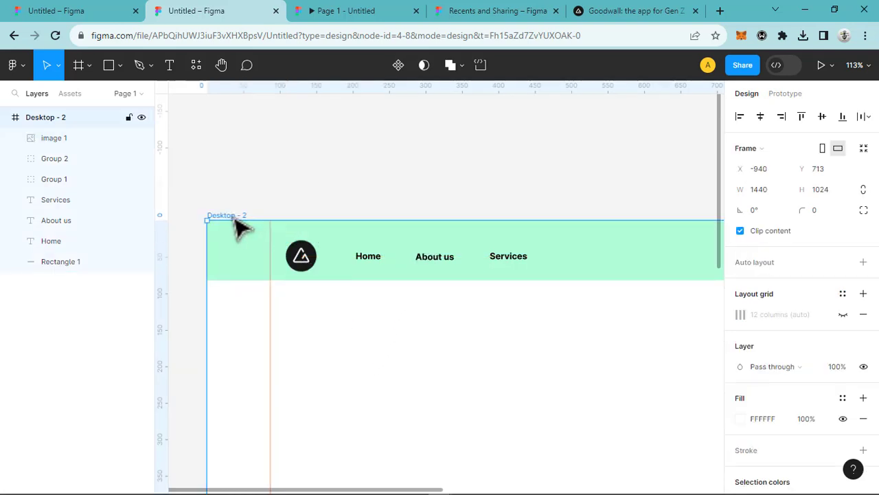
pyautogui.click(7, 118)
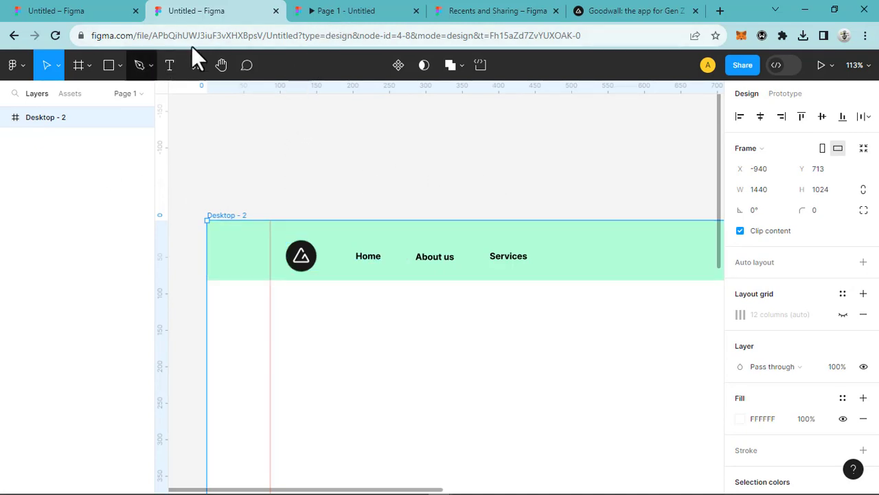
pyautogui.click(336, 12)
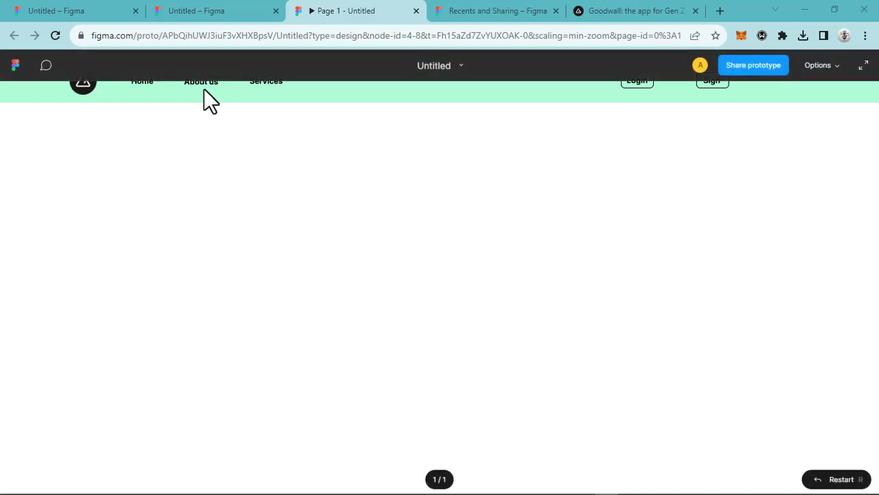
pyautogui.click(218, 15)
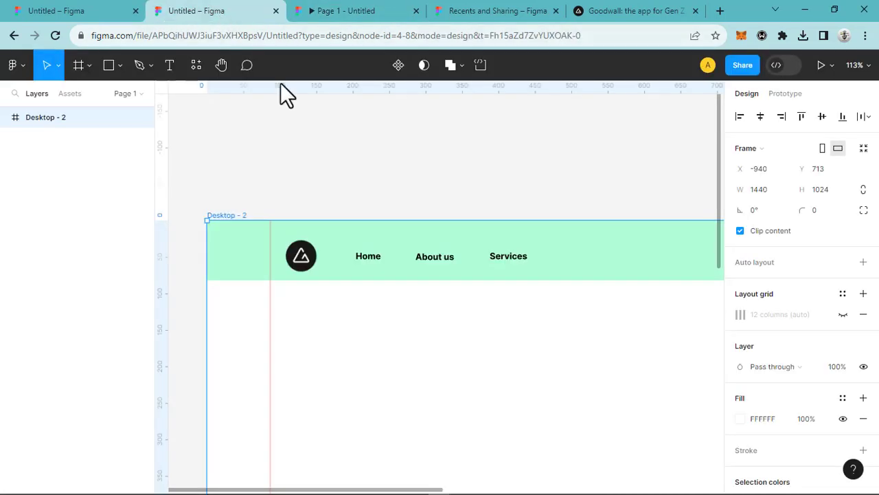
# Import the illustration of the running character and phone into the Desktop - 2 frame and scale it to about 759 × 759 at X 548, Y 27
pyautogui.press('h')
pyautogui.moveTo(442, 291); pyautogui.dragTo(372, 195)
pyautogui.scroll(-2, 398, 237)
pyautogui.moveTo(419, 251); pyautogui.dragTo(346, 238)
pyautogui.scroll(-3, 355, 249)
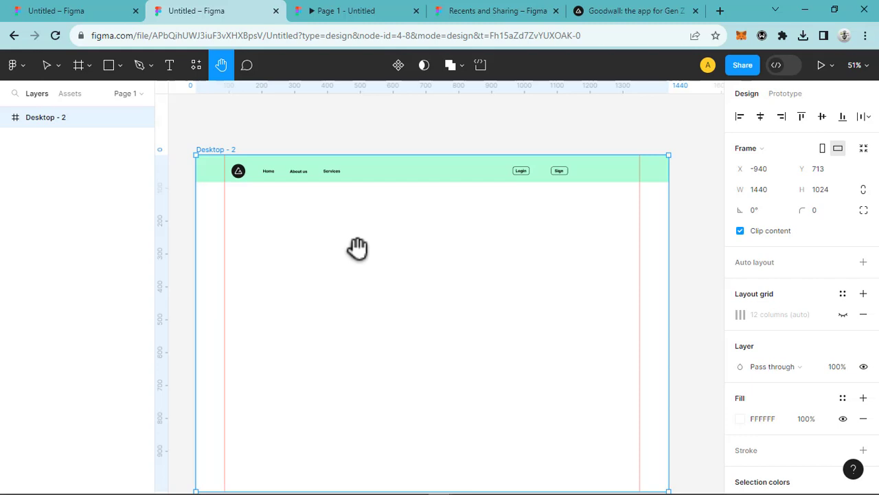
pyautogui.keyDown('ctrl'); pyautogui.scroll(2, 375, 257); pyautogui.keyUp('ctrl')
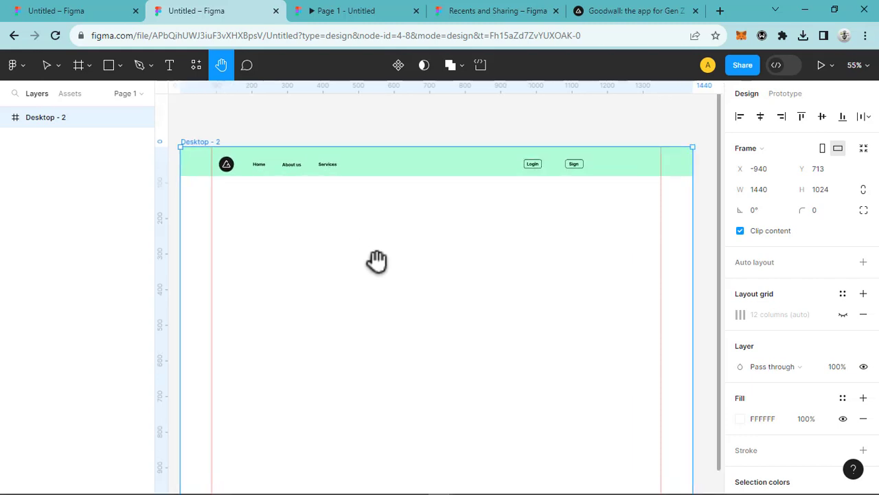
pyautogui.keyDown('ctrl'); pyautogui.scroll(2, 377, 262); pyautogui.keyUp('ctrl')
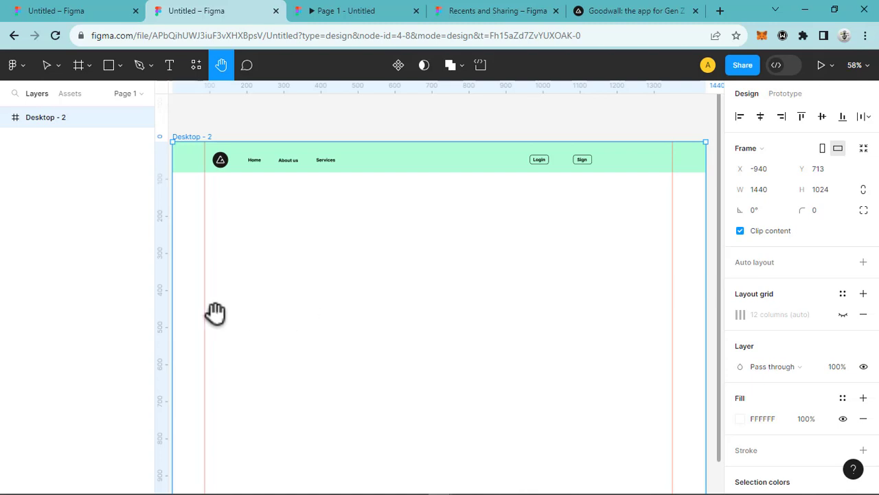
pyautogui.moveTo(337, 489)
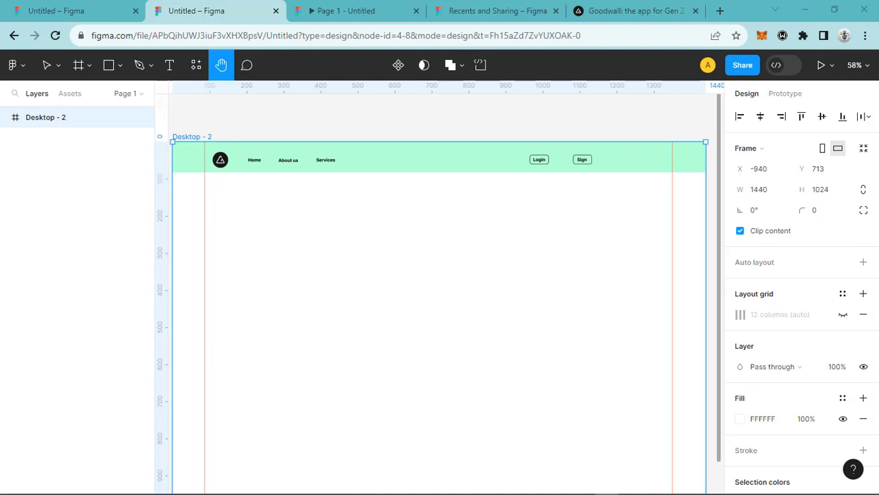
pyautogui.moveTo(14, 206); pyautogui.dragTo(503, 319)
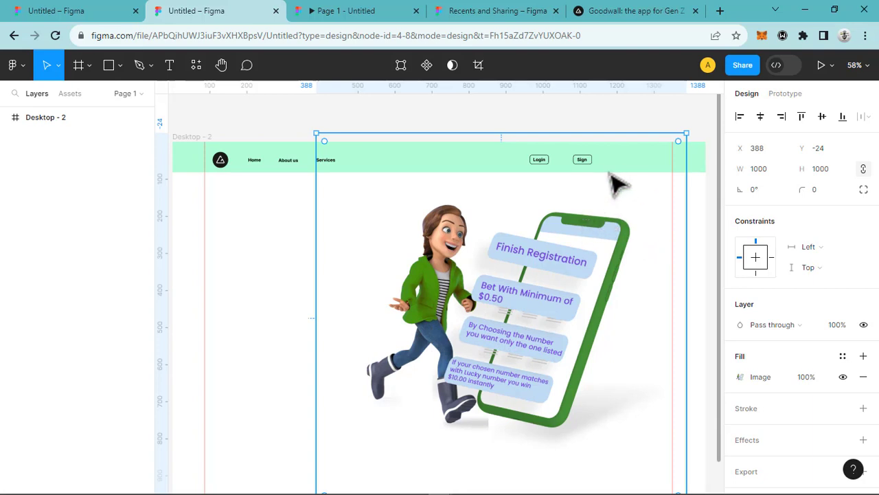
pyautogui.scroll(-1, 565, 254)
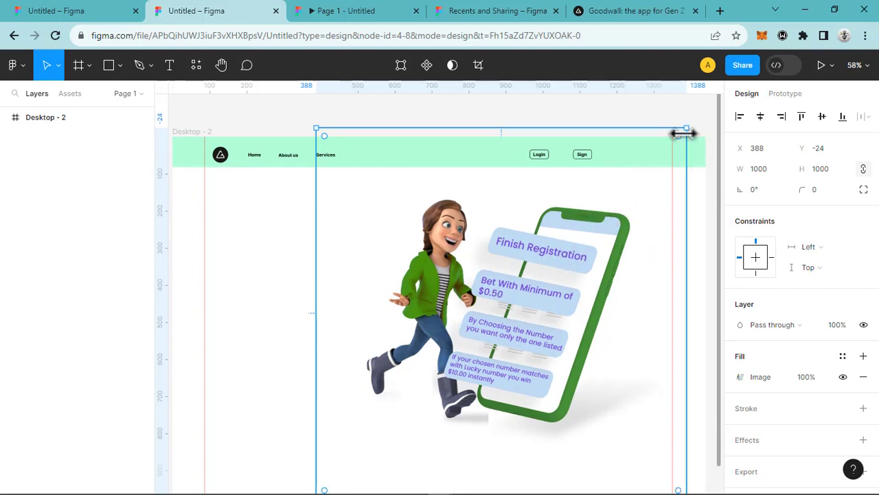
pyautogui.moveTo(687, 127); pyautogui.dragTo(597, 261)
pyautogui.moveTo(535, 341); pyautogui.dragTo(595, 270)
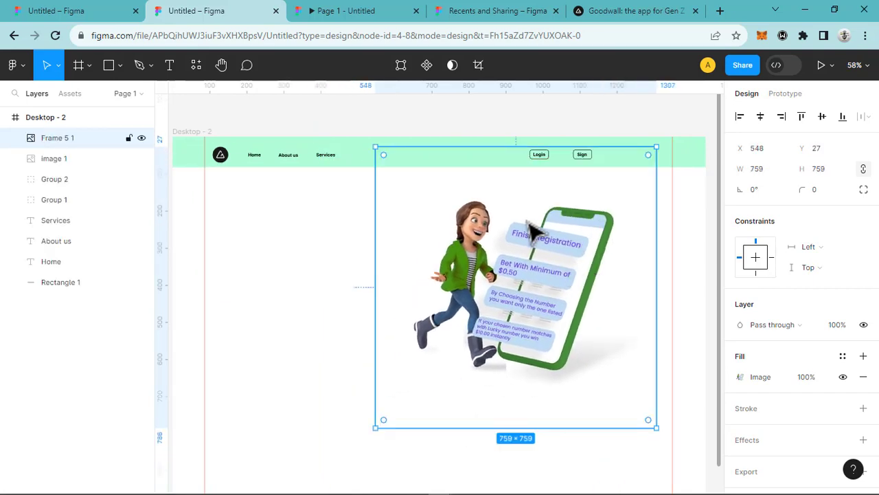
# Crop the empty margins off the illustration to about 687 × 539 and move it to about X 647, Y 173
pyautogui.click(479, 65)
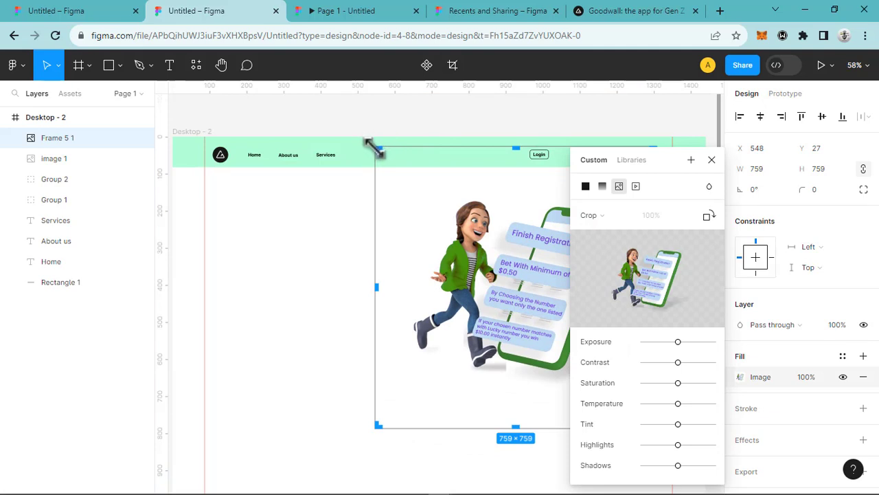
pyautogui.moveTo(375, 148); pyautogui.dragTo(412, 194)
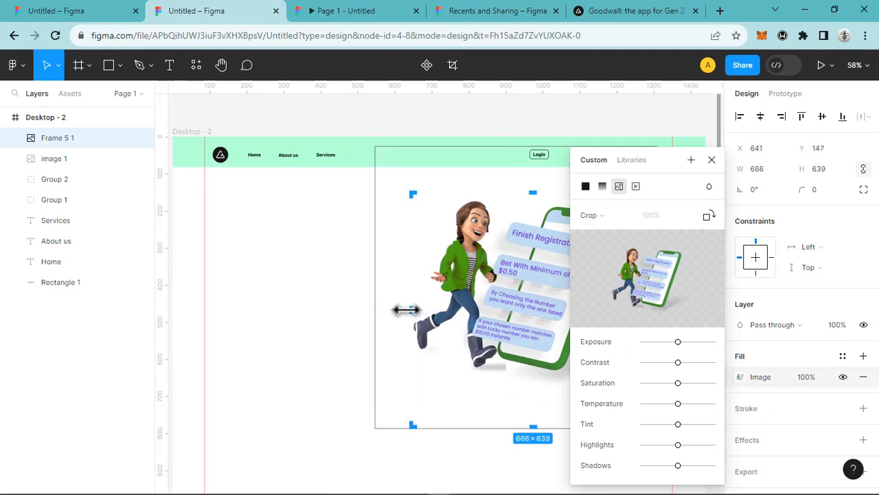
pyautogui.moveTo(405, 310); pyautogui.dragTo(401, 310)
pyautogui.moveTo(400, 422); pyautogui.dragTo(404, 388)
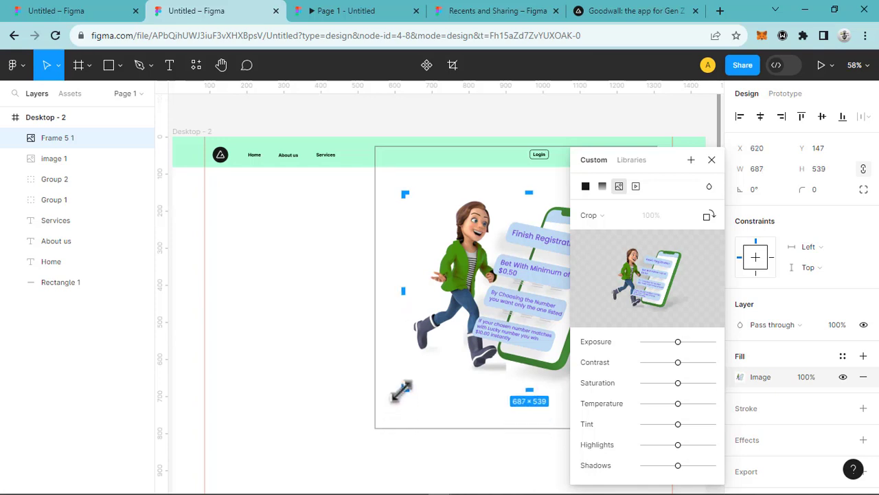
pyautogui.click(711, 167)
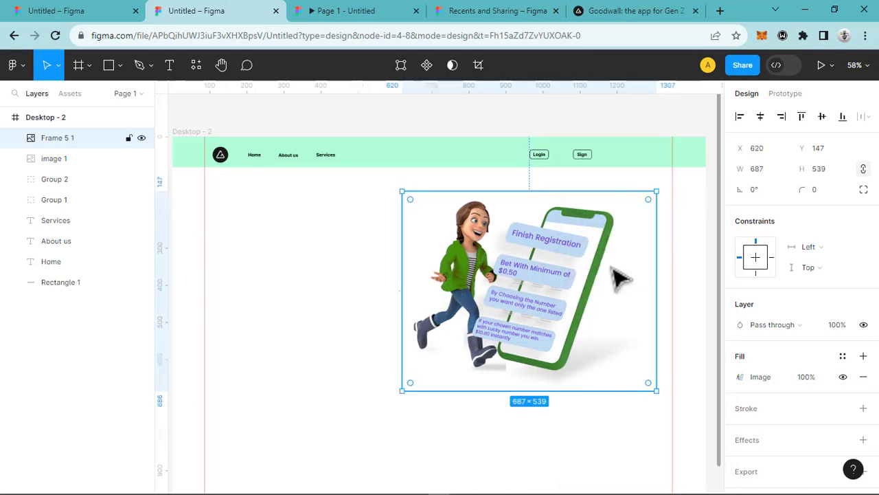
pyautogui.moveTo(581, 279); pyautogui.dragTo(583, 289)
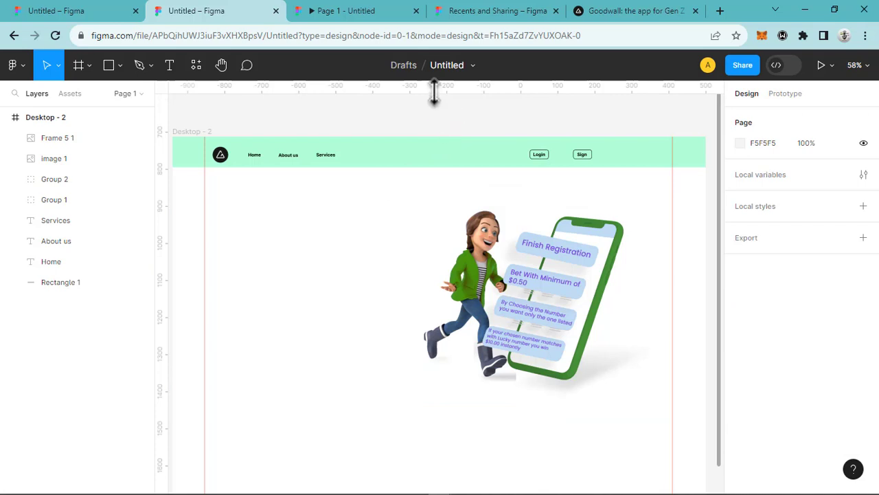
# Add a horizontal guide just below the illustration and enlarge the image to about 755 × 592 at X 647, Y 120
pyautogui.moveTo(431, 88); pyautogui.dragTo(443, 407)
pyautogui.click(533, 343)
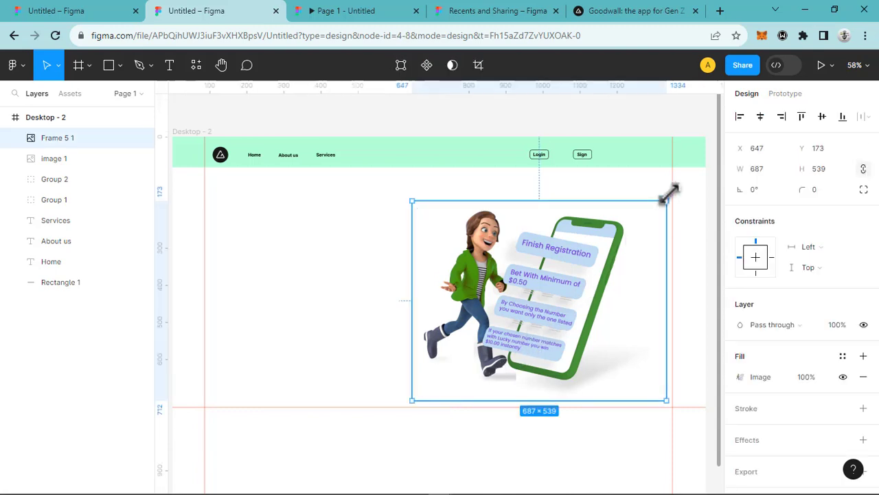
pyautogui.moveTo(667, 190); pyautogui.dragTo(673, 180)
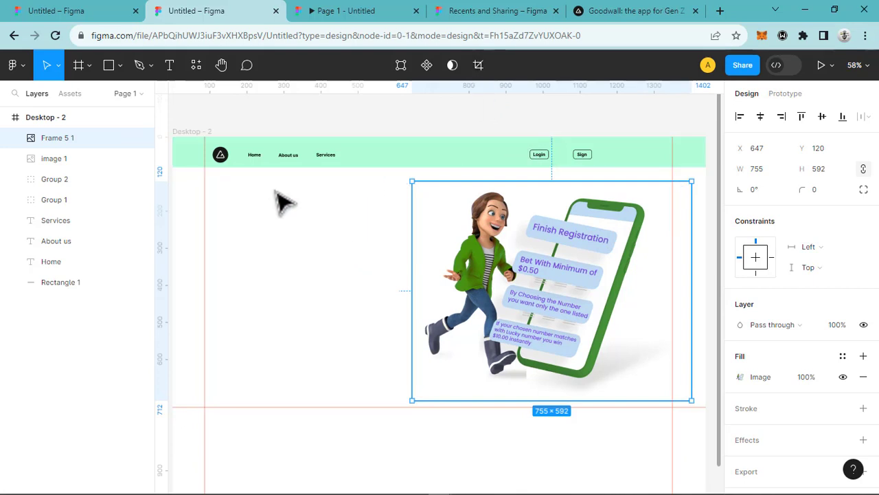
pyautogui.click(284, 254)
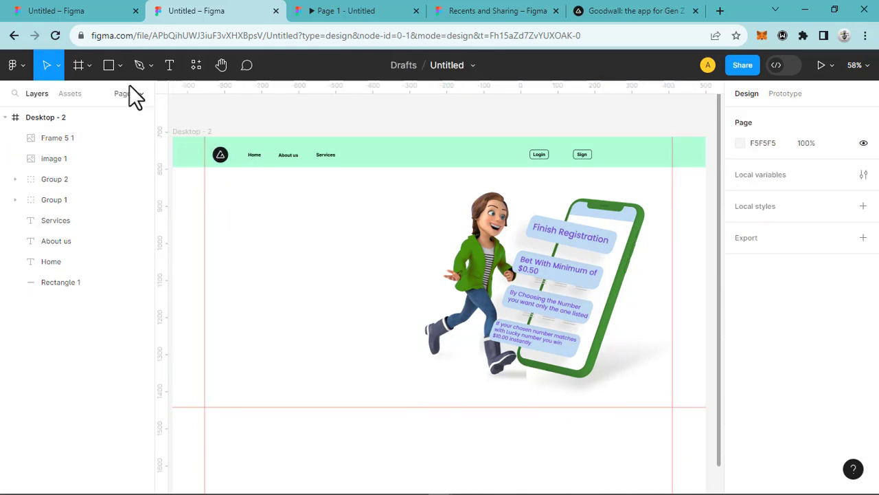
# Add the heading text "Easy Payment, Easy Transactions" beside the illustration at font size 24 and place it at about X 90, Y 275
pyautogui.click(170, 65)
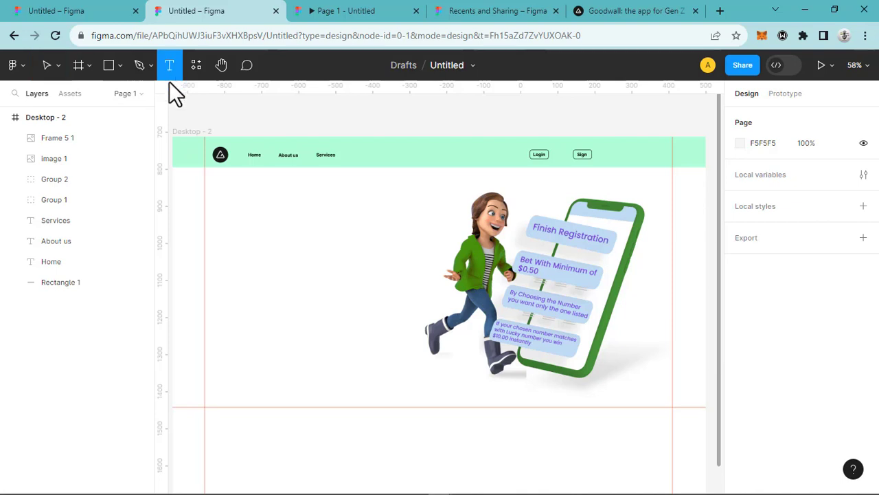
pyautogui.click(239, 249)
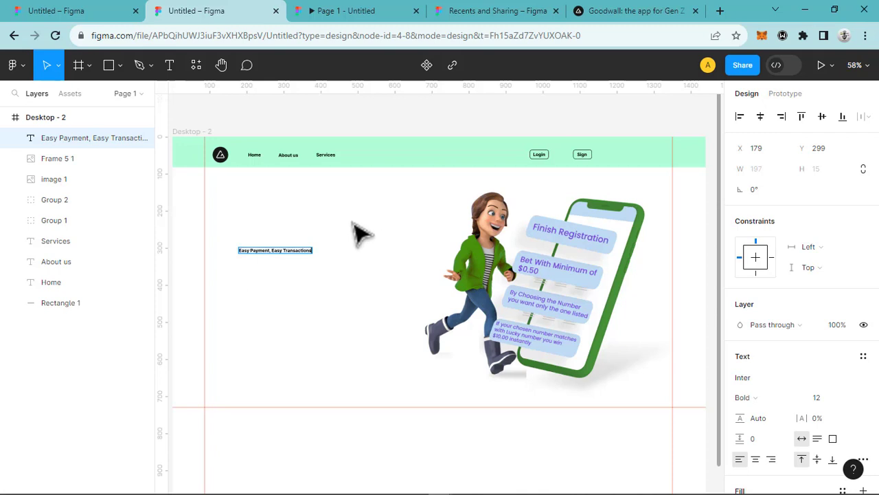
pyautogui.press('Escape')
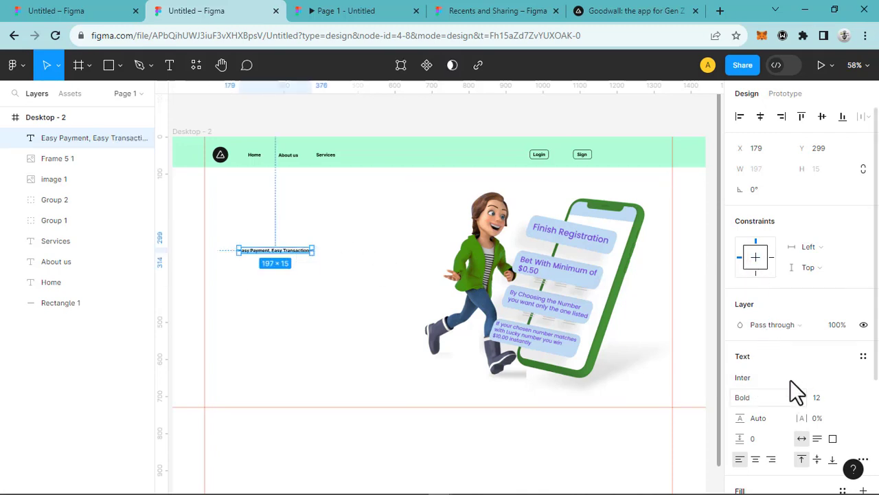
pyautogui.click(856, 404)
pyautogui.click(846, 368)
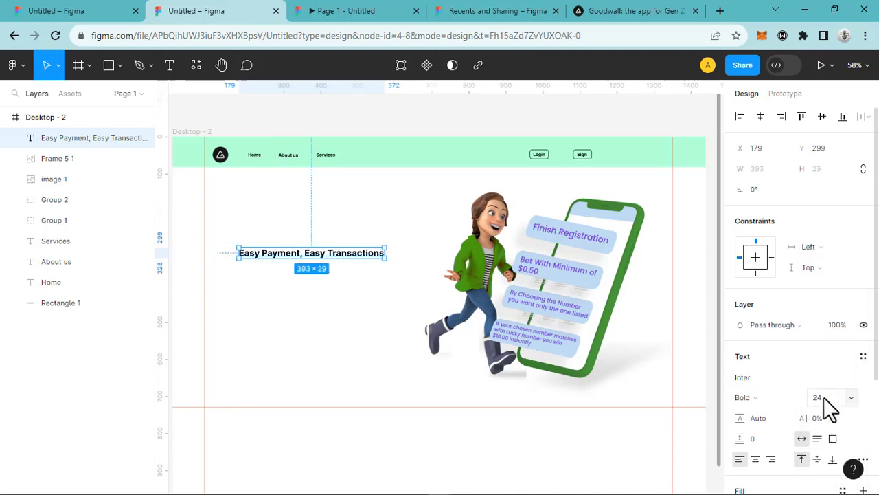
pyautogui.moveTo(371, 257); pyautogui.dragTo(337, 251)
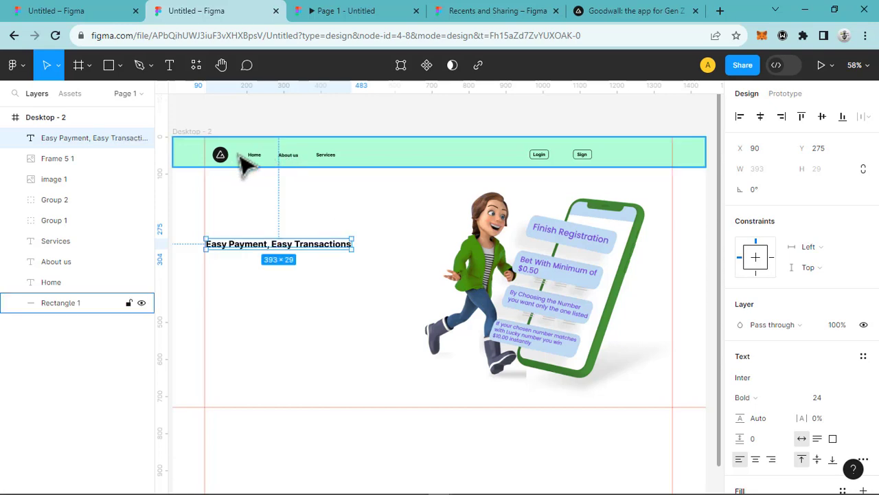
# Move the header logo to X 90, Y 30 against the margin guide and shift the heading text to about X 106, Y 273
pyautogui.moveTo(231, 158); pyautogui.dragTo(229, 166)
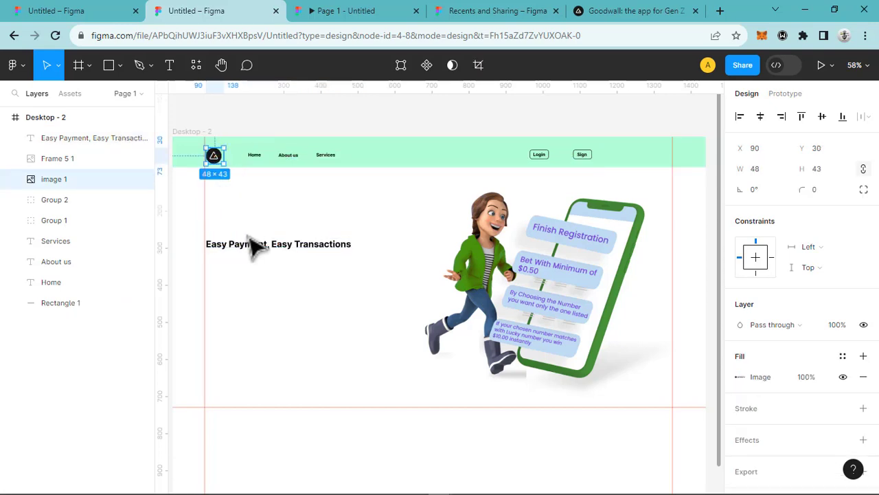
pyautogui.click(270, 248)
pyautogui.scroll(5, 275, 253)
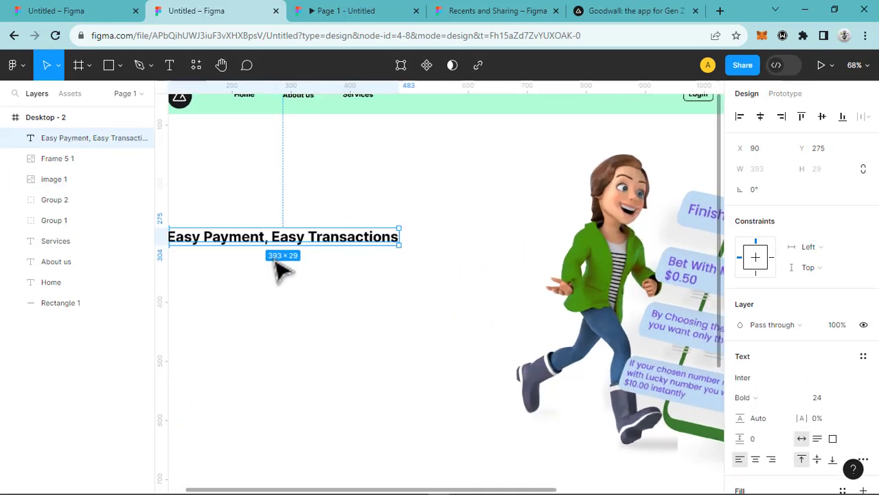
pyautogui.moveTo(294, 243); pyautogui.dragTo(304, 243)
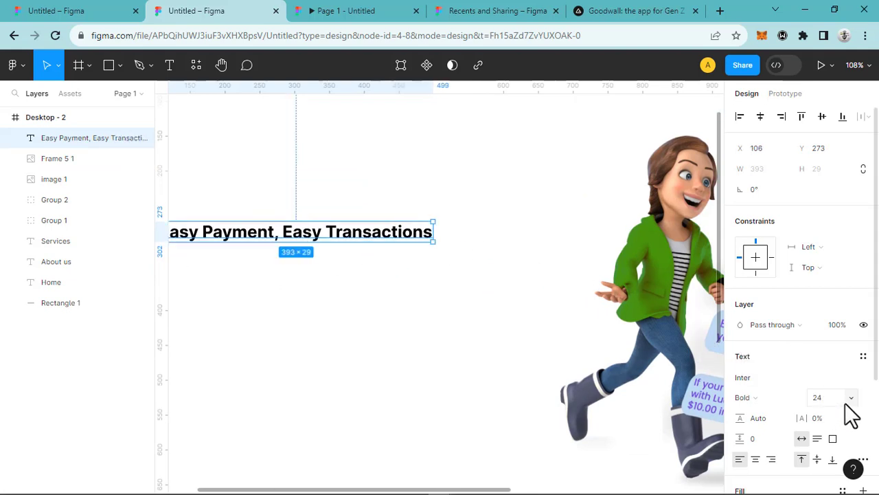
# Set the heading text to font size 32 with the Semi Bold weight
pyautogui.click(852, 398)
pyautogui.click(843, 386)
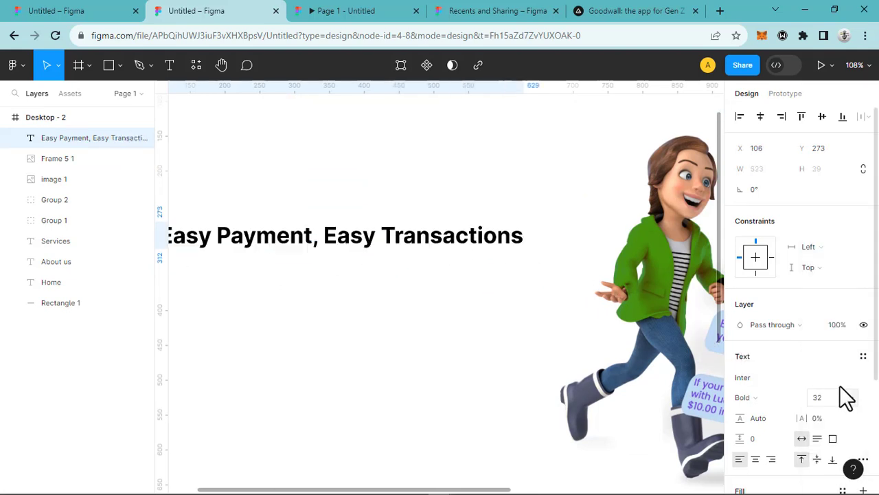
pyautogui.scroll(-3, 506, 359)
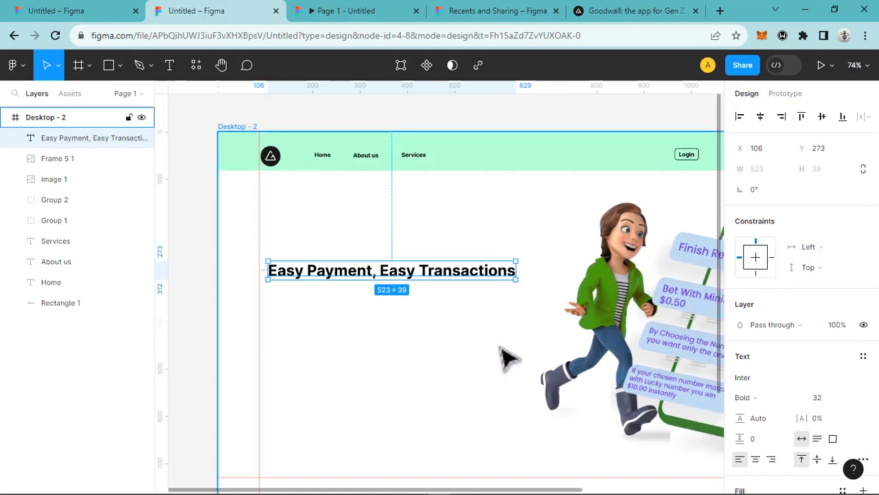
pyautogui.scroll(-3, 506, 359)
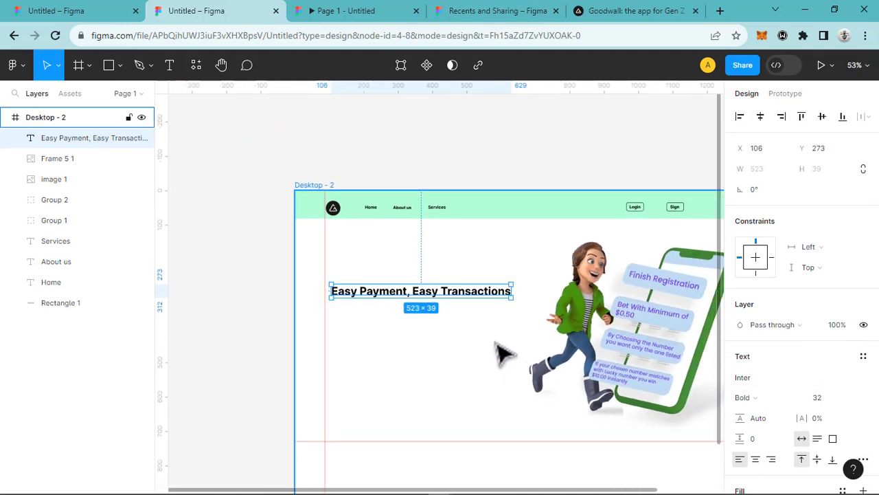
pyautogui.scroll(5, 490, 348)
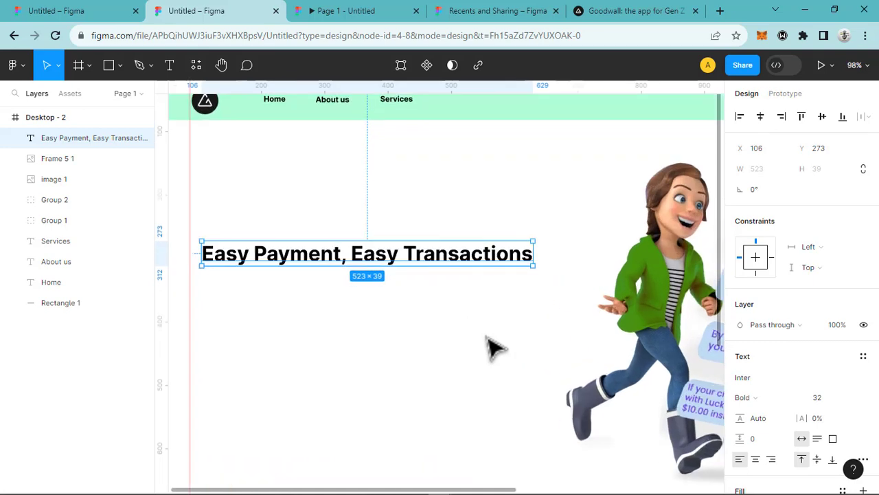
pyautogui.click(801, 399)
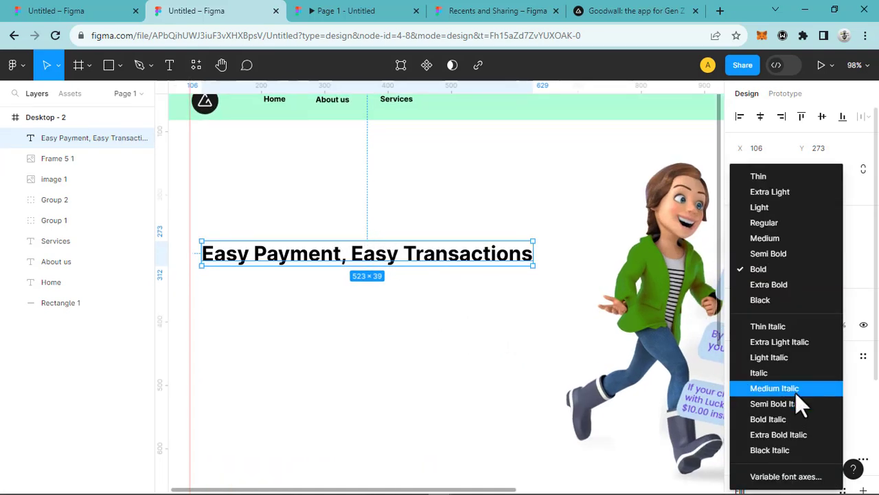
pyautogui.click(770, 253)
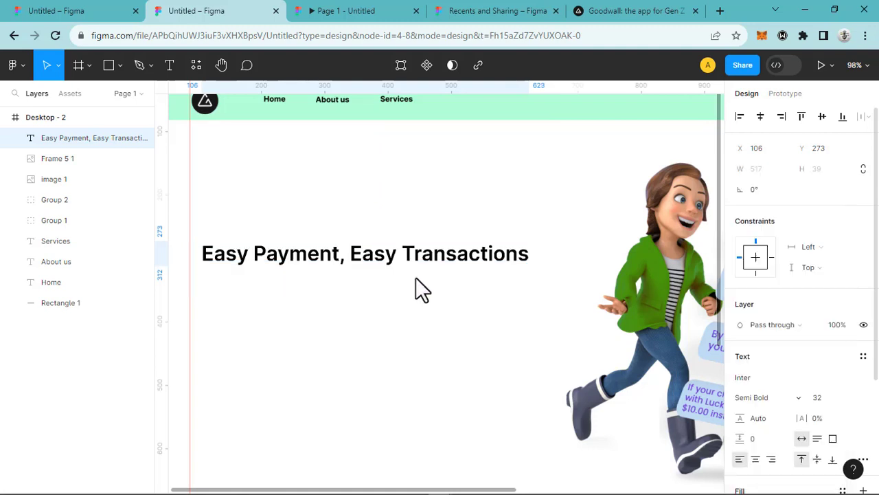
# Break the heading onto a second line before the word "Transactions"
pyautogui.doubleClick(412, 255)
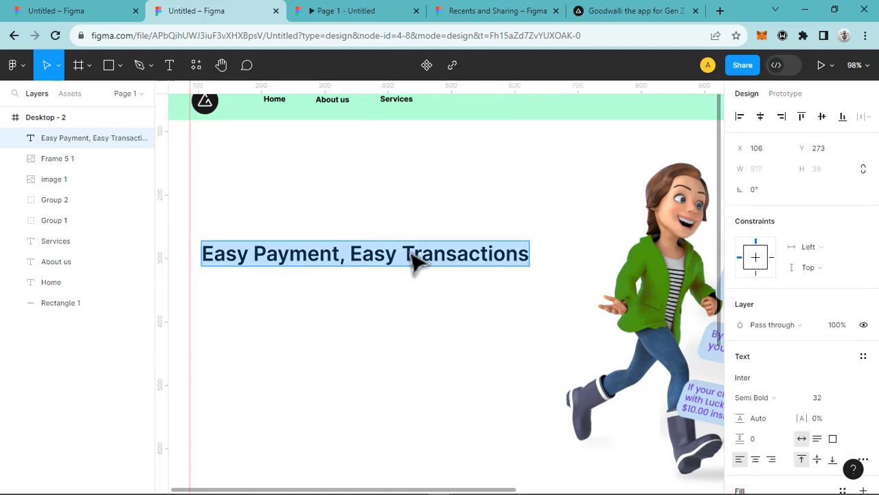
pyautogui.click(410, 253)
pyautogui.press('Return')
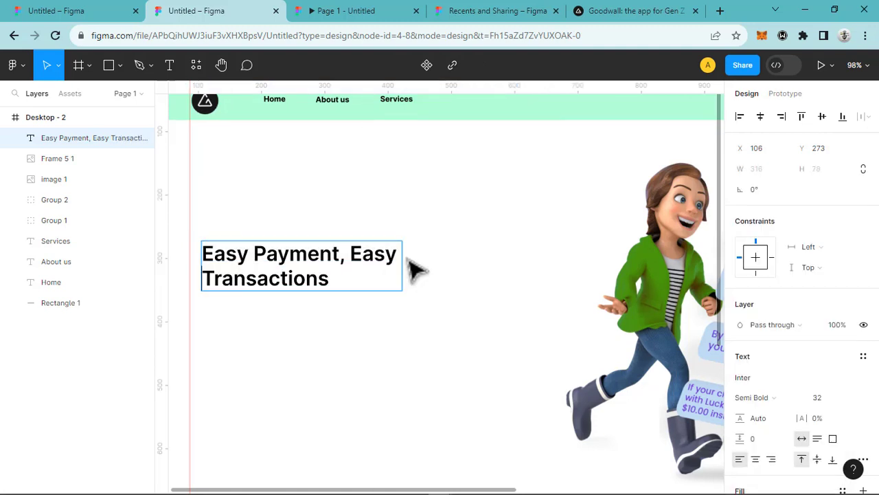
# Add the text "Make Money at your pace" below the heading and set its font size to 16
pyautogui.press('Escape')
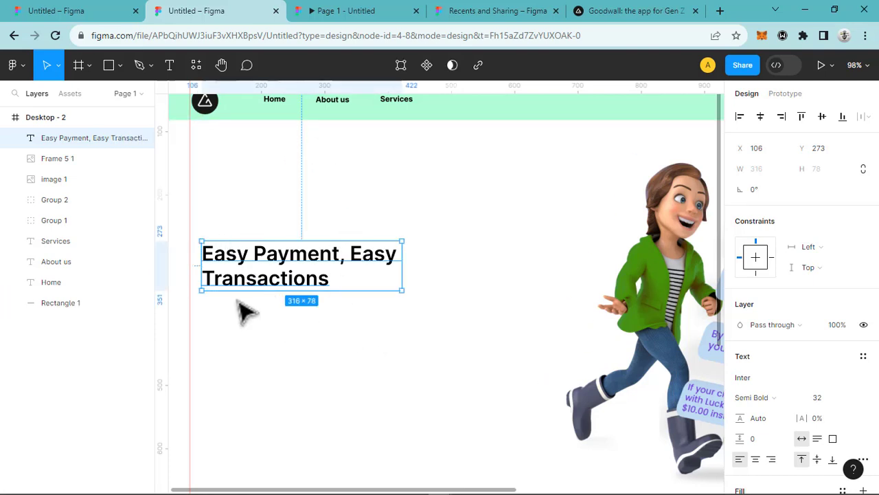
pyautogui.press('Return')
pyautogui.click(209, 317)
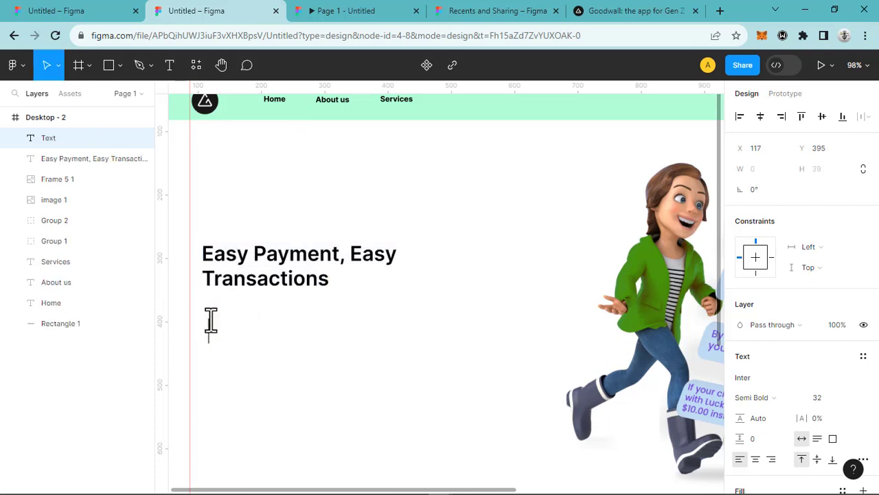
pyautogui.write('Make Mo')
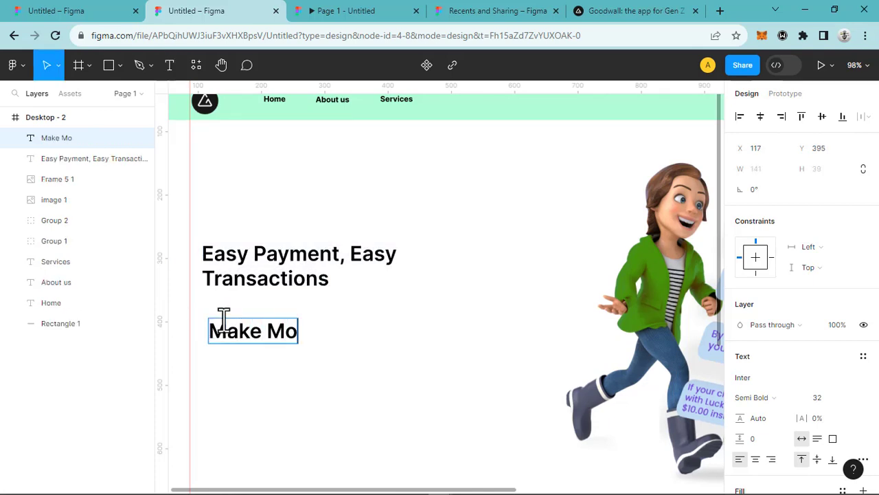
pyautogui.write('ney at')
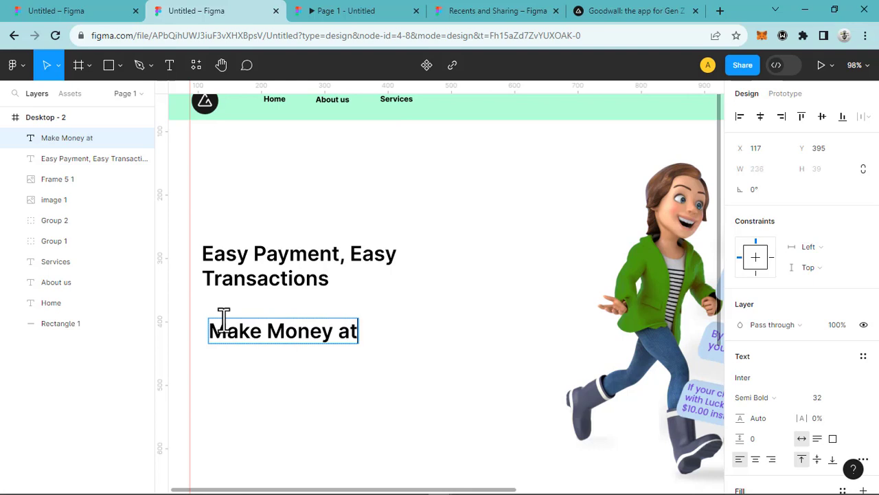
pyautogui.write(' your ')
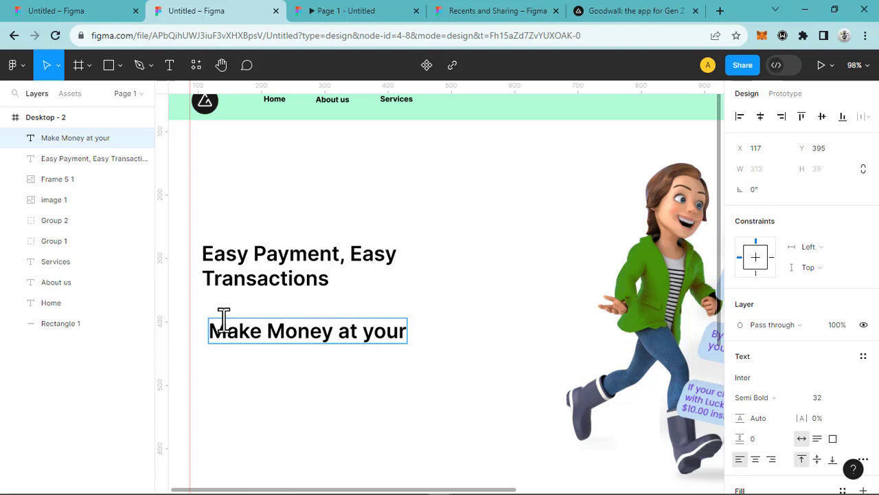
pyautogui.write('pace')
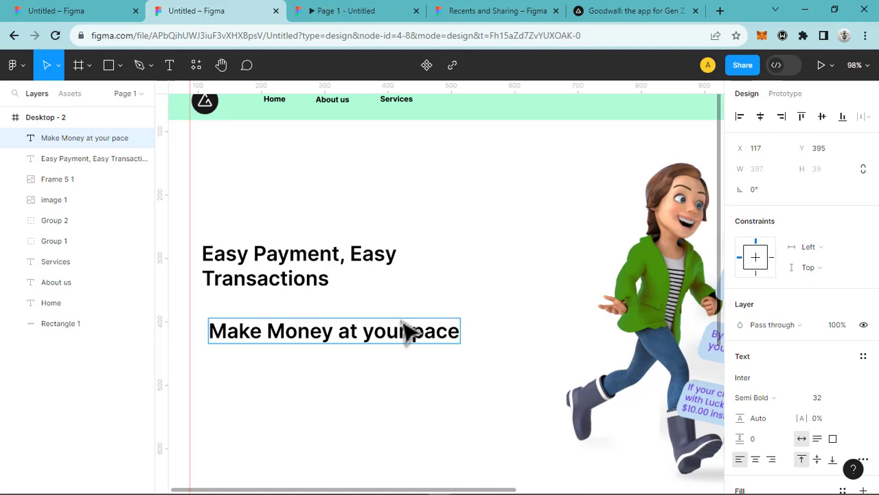
pyautogui.press('Escape')
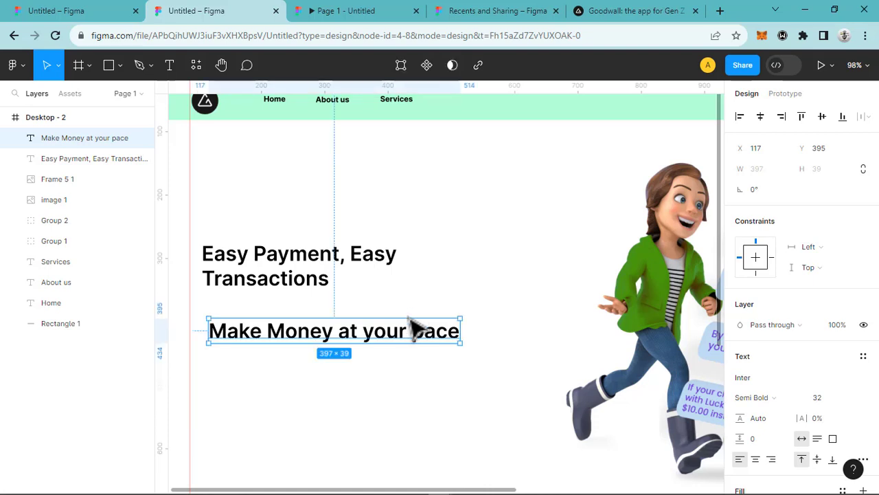
pyautogui.click(851, 398)
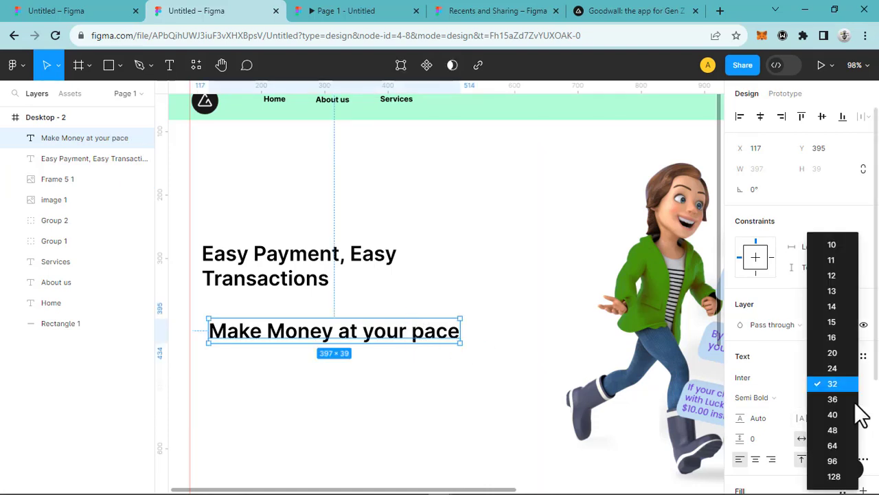
pyautogui.click(850, 338)
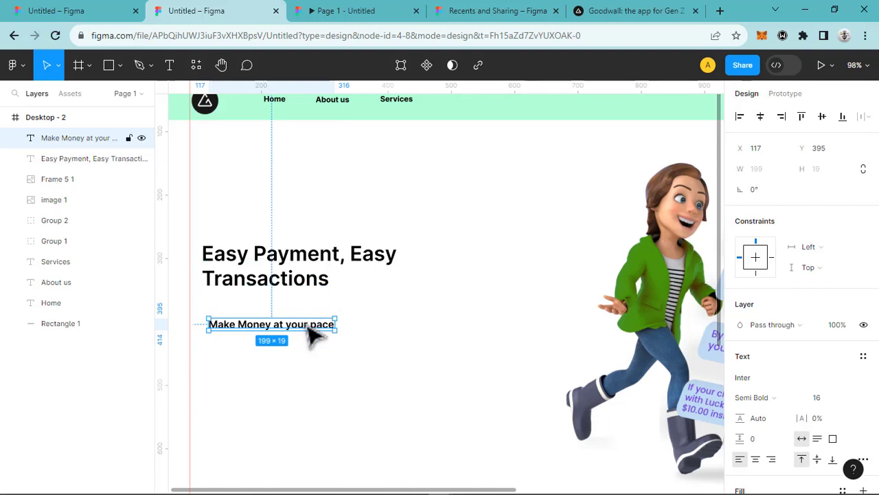
# Move the heading to about X 88, Y 275 and the tagline to about X 90, Y 368, lined up with the margin guide
pyautogui.scroll(1, 419, 165)
pyautogui.scroll(3, 419, 165)
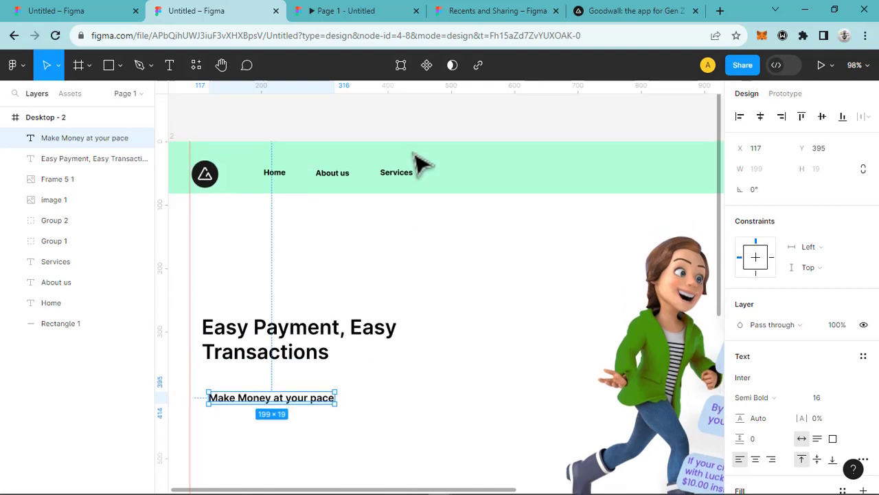
pyautogui.moveTo(318, 398); pyautogui.dragTo(294, 365)
pyautogui.click(297, 357)
pyautogui.click(287, 385)
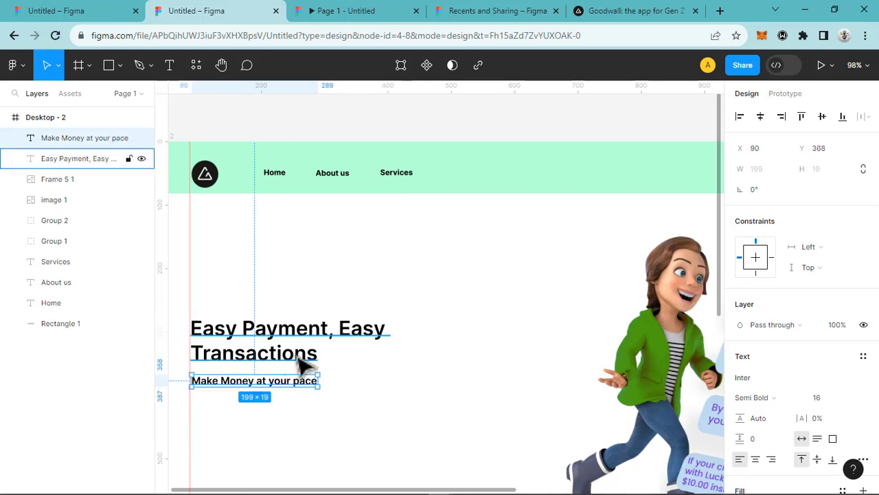
pyautogui.click(307, 362)
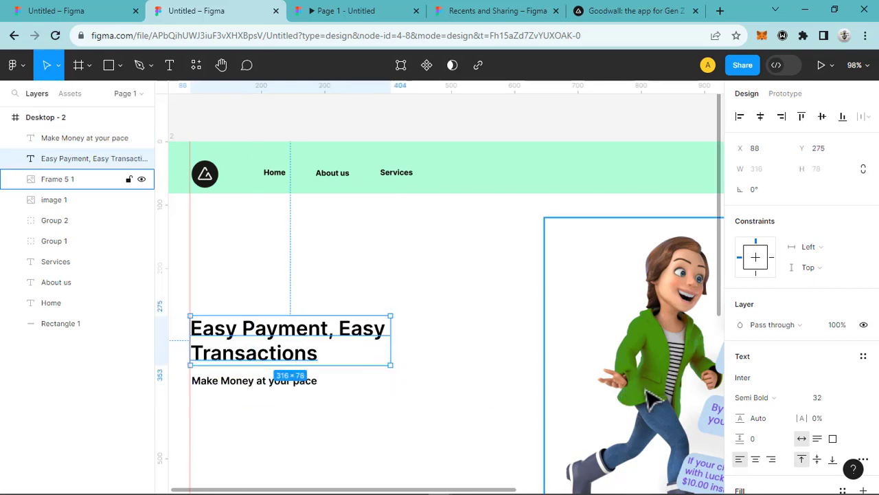
# Try the header's mint green AFFDD7 as the heading's fill colour and restore the fill to black
pyautogui.scroll(-3, 776, 436)
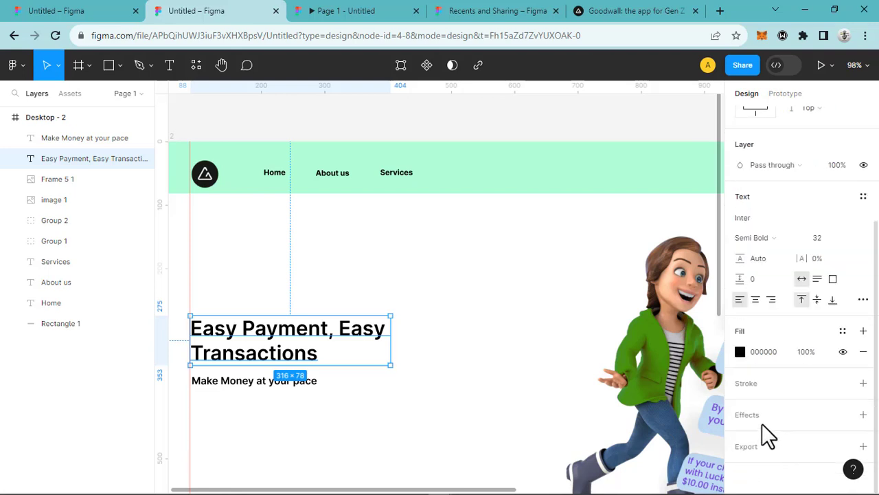
pyautogui.click(740, 351)
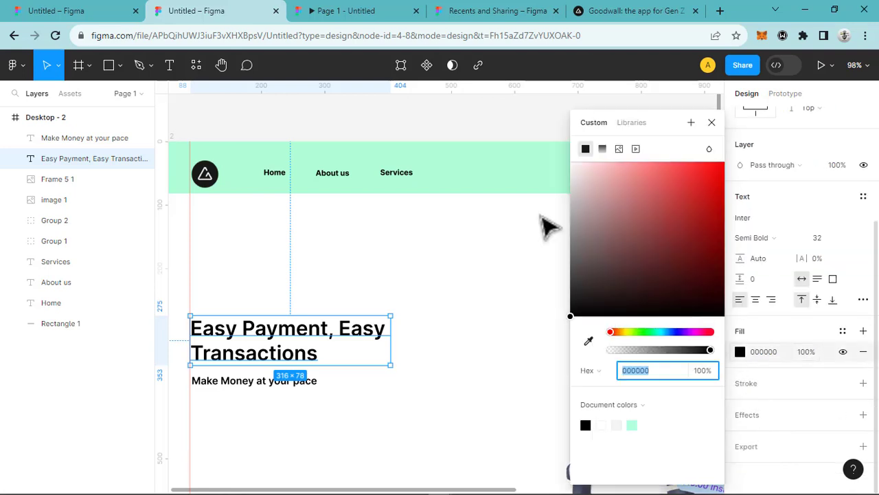
pyautogui.click(589, 342)
pyautogui.click(494, 182)
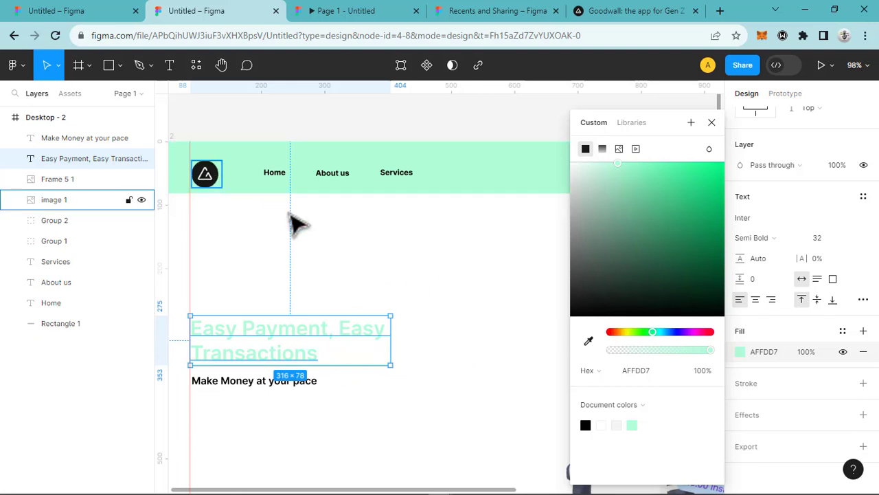
pyautogui.click(585, 426)
pyautogui.click(559, 407)
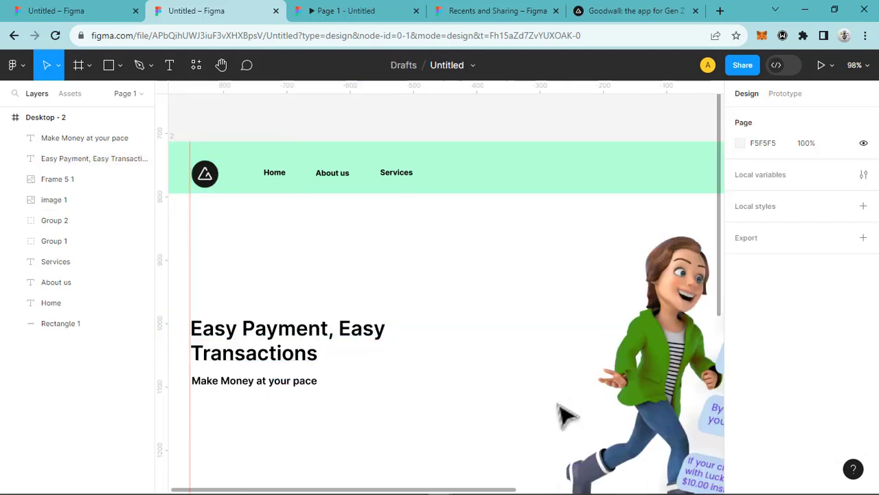
# Examine how the header logo, heading and tagline line up along the margin guide
pyautogui.scroll(-4, 461, 371)
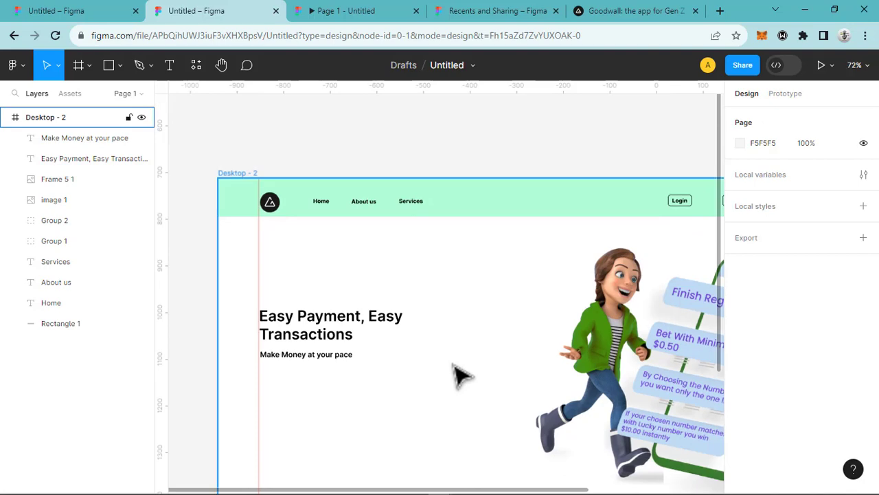
pyautogui.scroll(5, 460, 374)
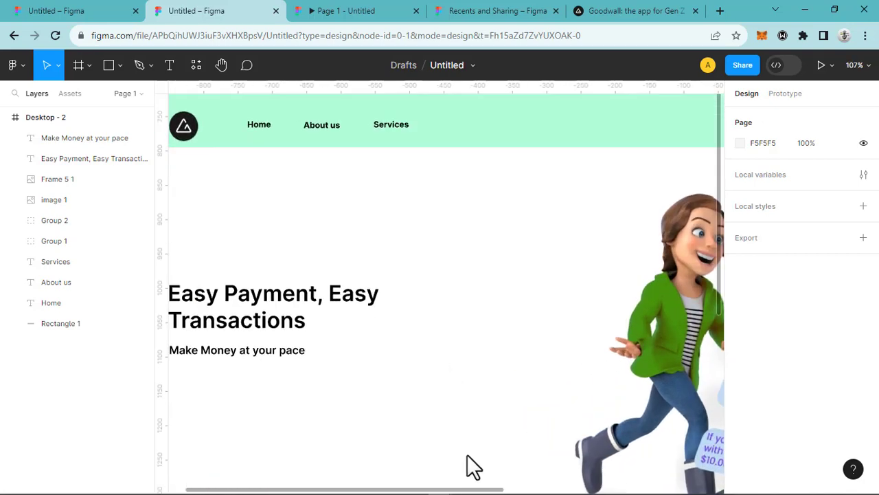
pyautogui.moveTo(465, 488); pyautogui.dragTo(421, 490)
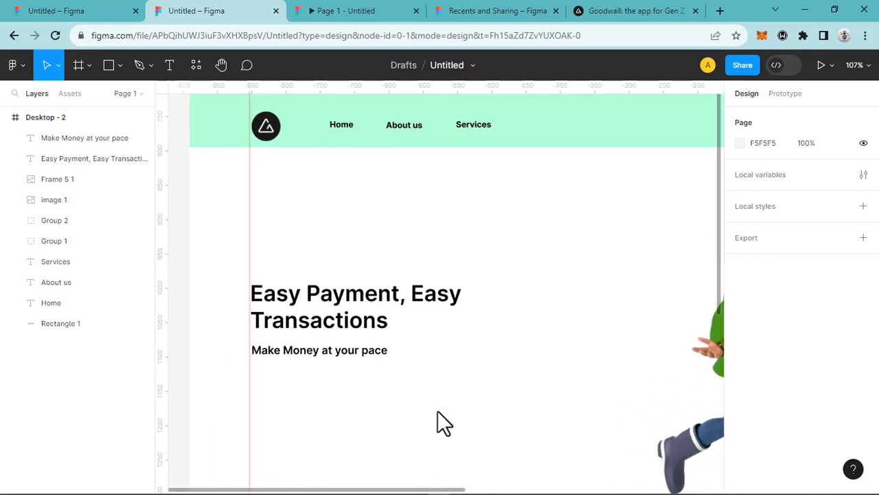
pyautogui.scroll(3, 379, 380)
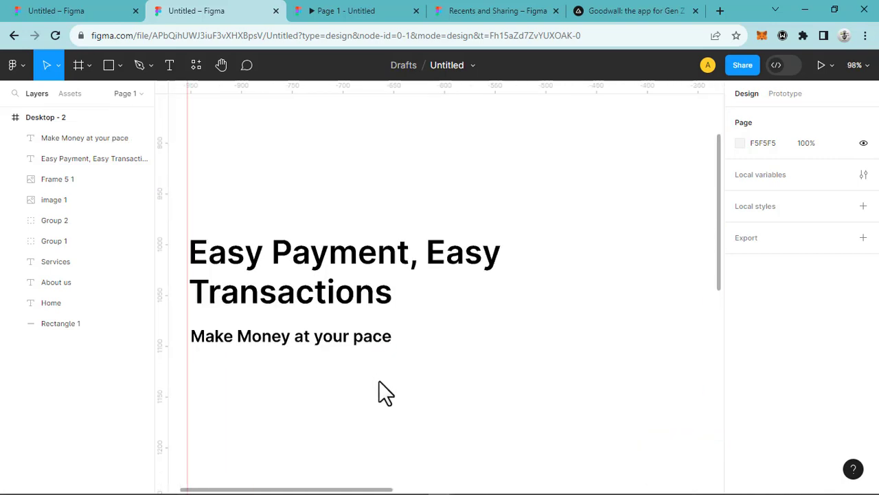
pyautogui.press('h')
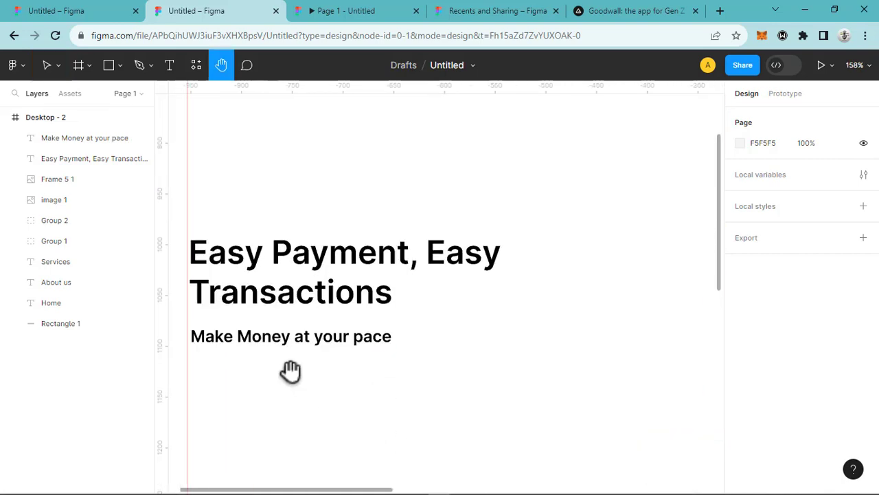
pyautogui.moveTo(294, 377); pyautogui.dragTo(429, 363)
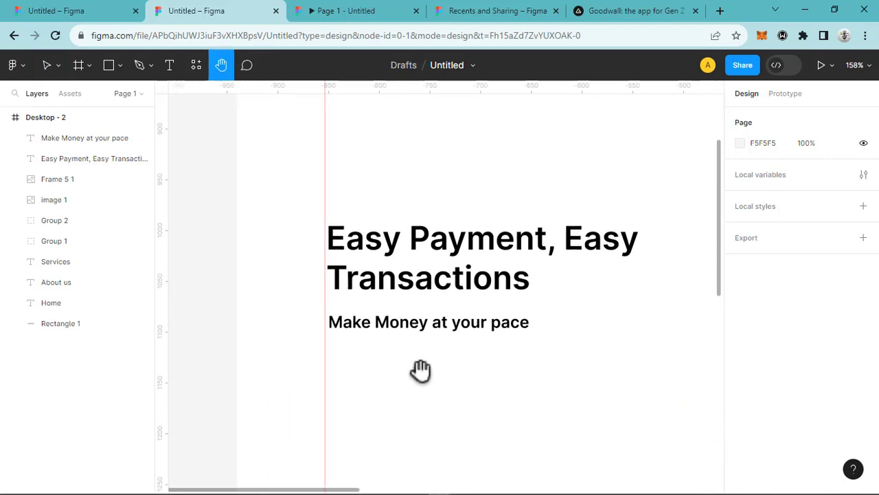
pyautogui.scroll(1, 422, 373)
pyautogui.scroll(3, 421, 373)
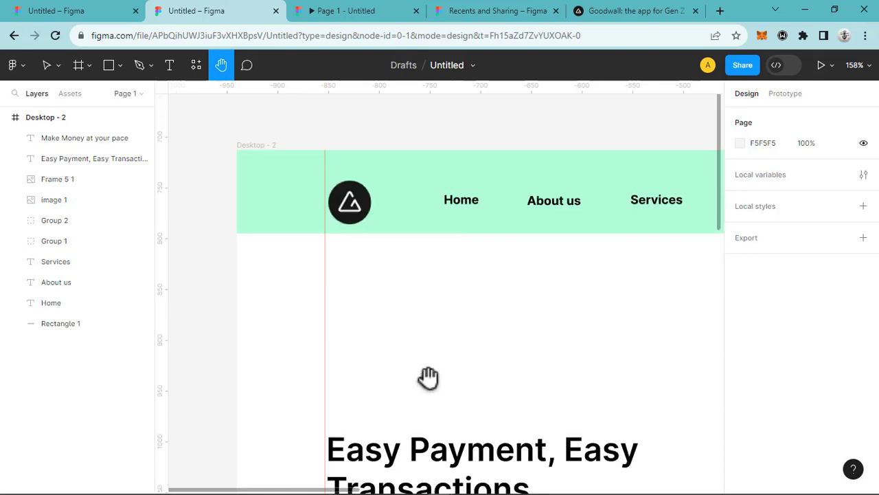
pyautogui.scroll(-2, 428, 377)
pyautogui.scroll(-5, 424, 386)
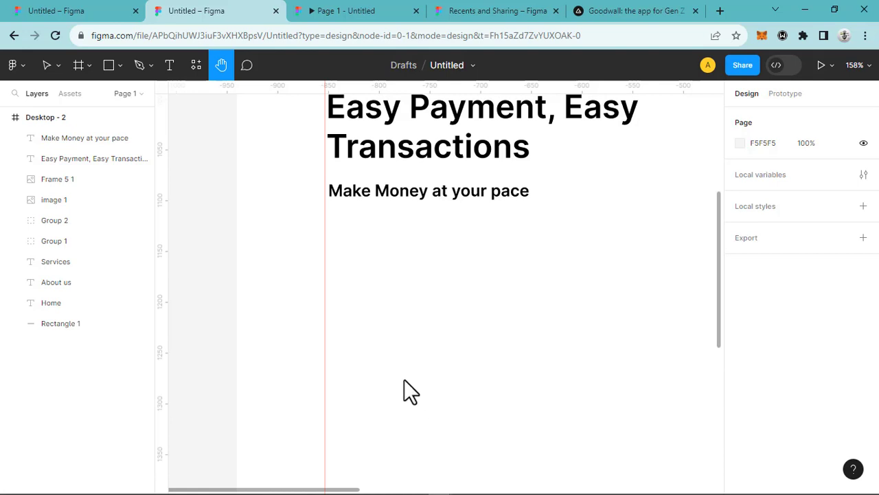
# Add the text "Start Now" below the tagline at about X 100, Y 426
pyautogui.press('t')
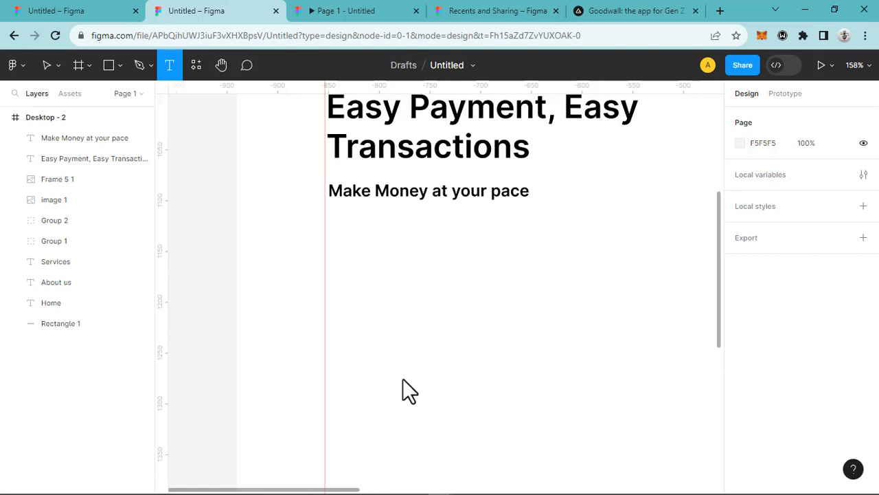
pyautogui.click(339, 240)
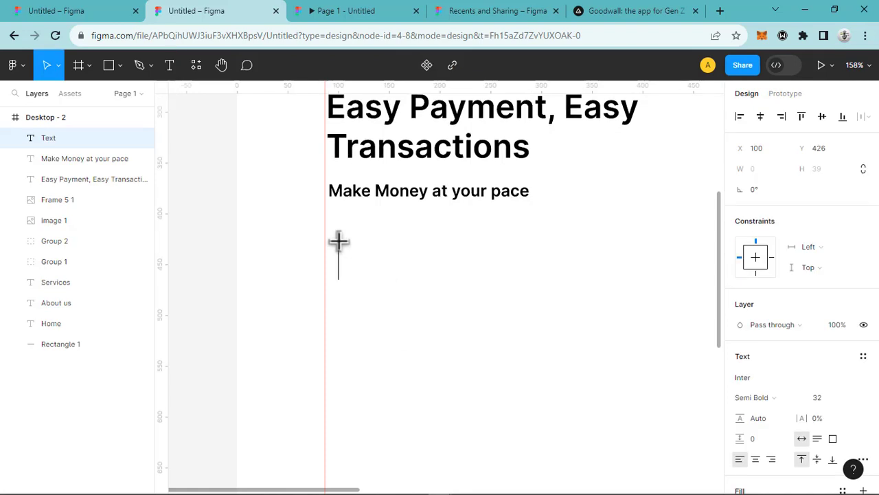
pyautogui.write('St')
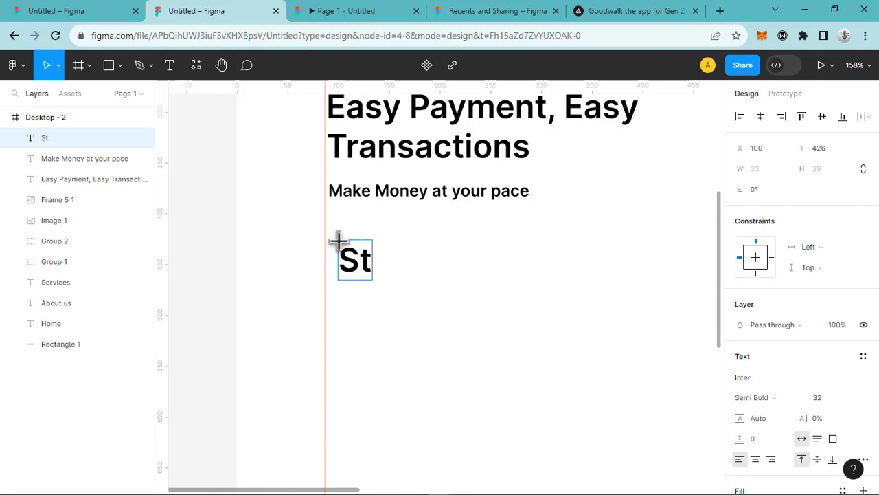
pyautogui.write('art ')
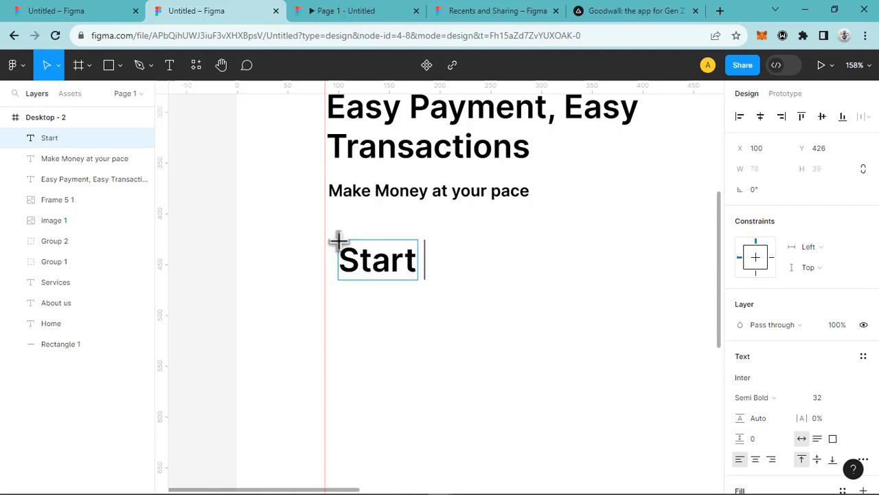
pyautogui.write('No')
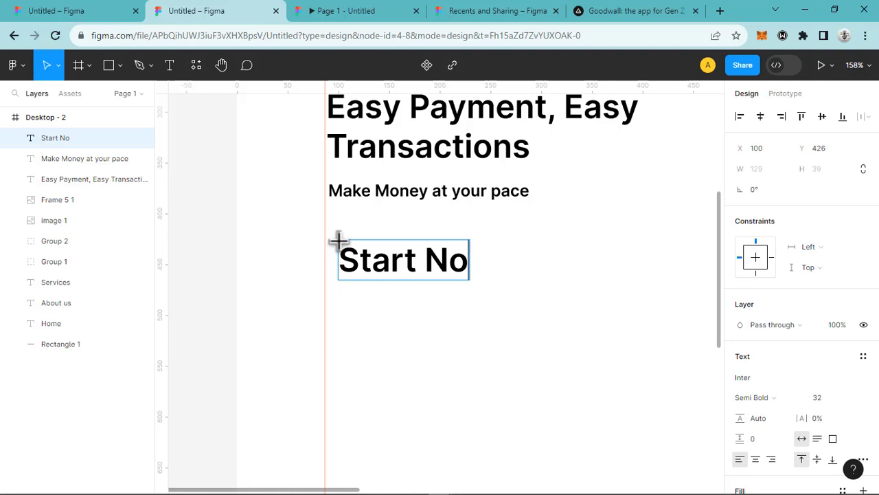
pyautogui.write('w')
pyautogui.press('Escape')
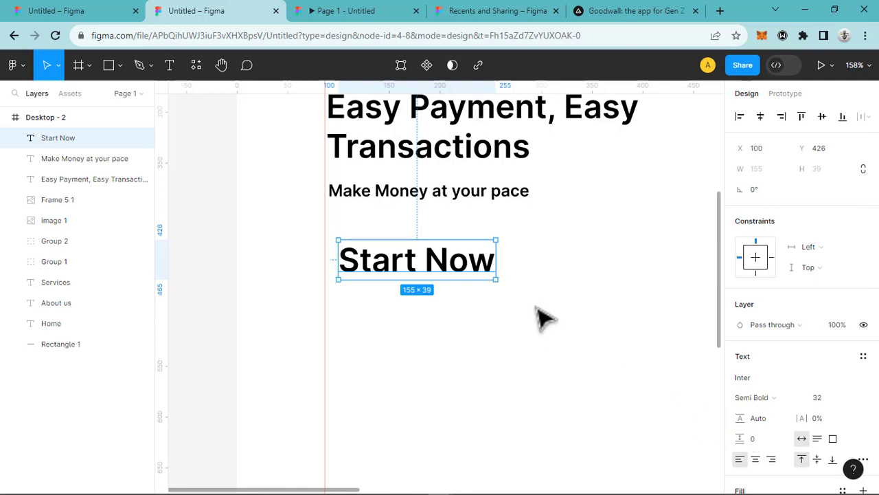
# Set the "Start Now" text to font size 20 and shift it to about X 107, Y 426
pyautogui.scroll(5, 673, 348)
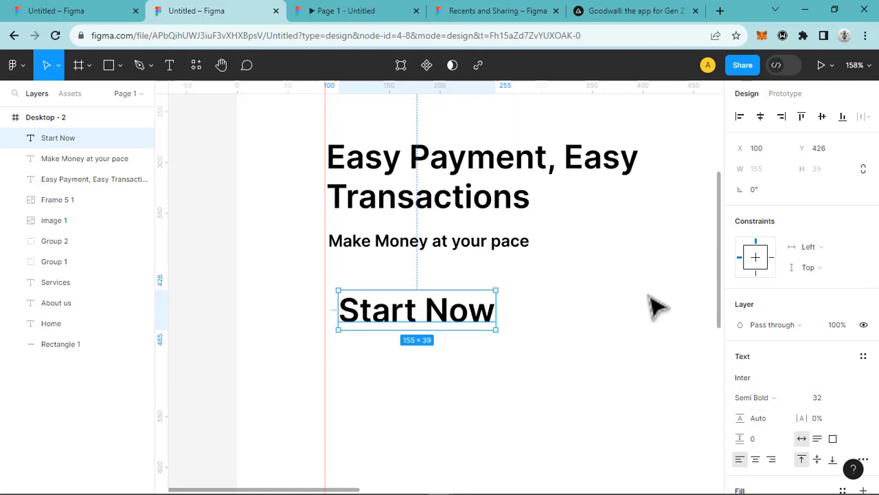
pyautogui.scroll(-5, 601, 374)
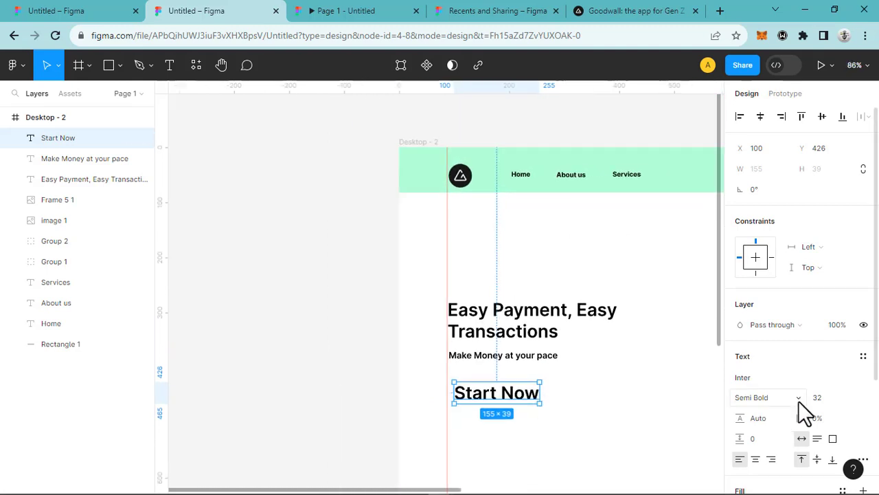
pyautogui.click(853, 398)
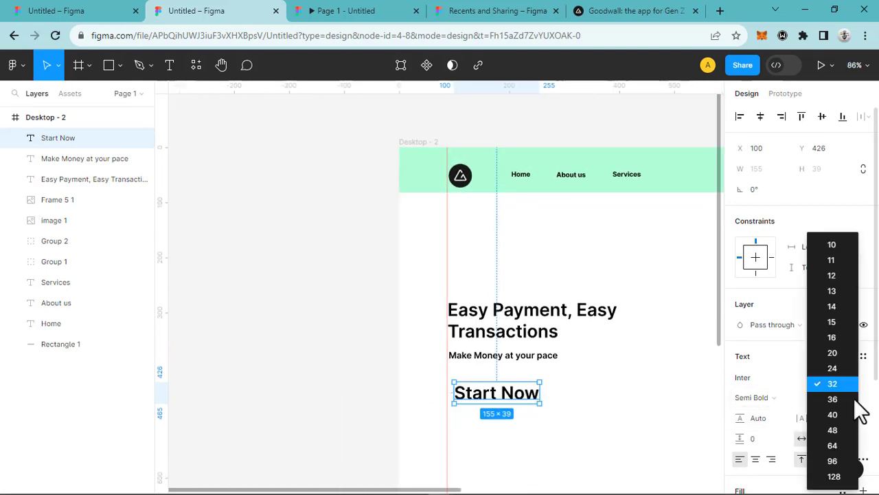
pyautogui.click(847, 351)
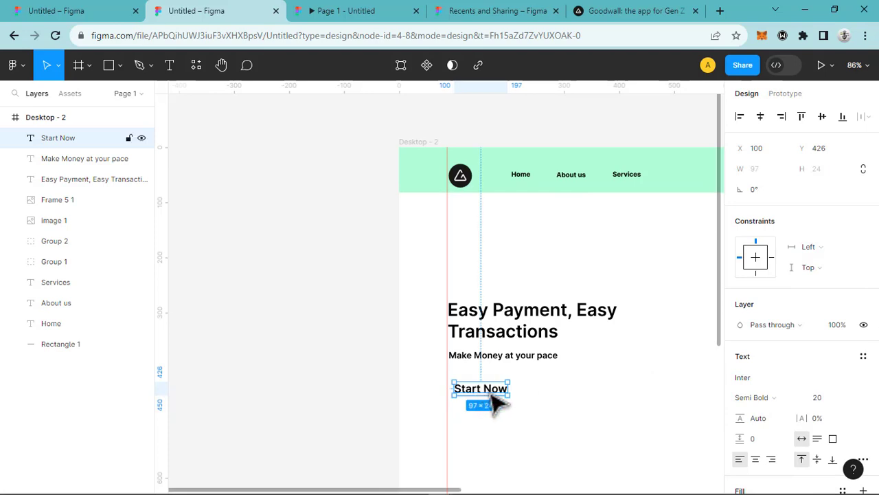
pyautogui.moveTo(494, 397); pyautogui.dragTo(500, 392)
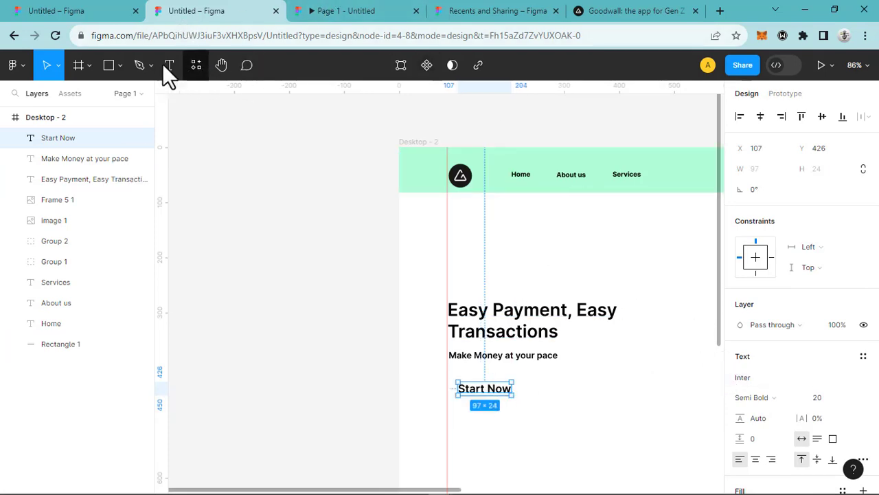
# Draw a rectangle of about 117 × 42 over the "Start Now" text and fill it with black 000000
pyautogui.click(108, 64)
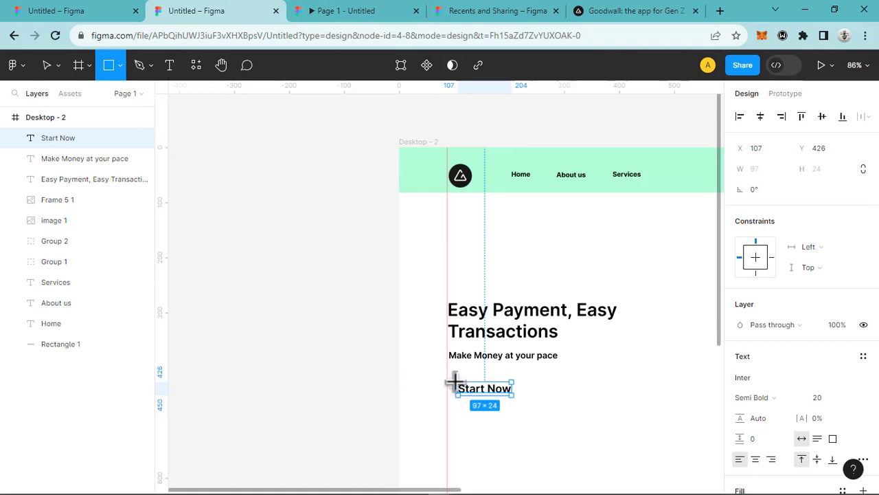
pyautogui.moveTo(453, 379); pyautogui.dragTo(516, 401)
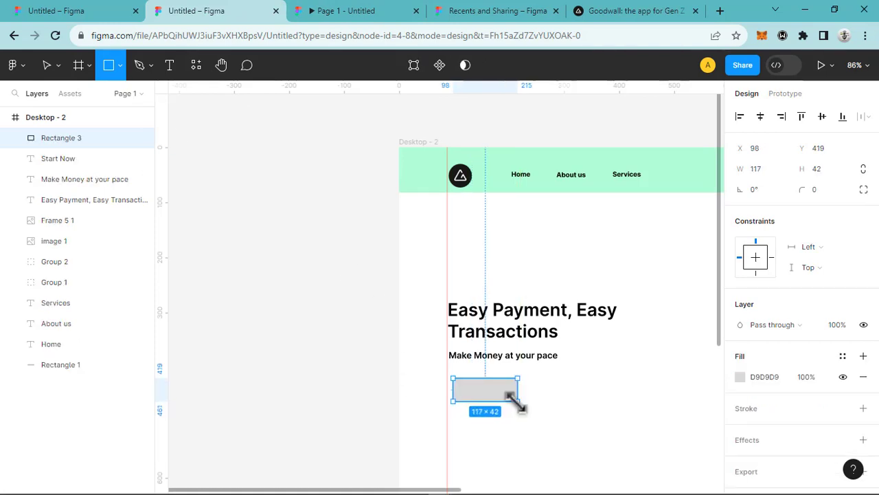
pyautogui.click(740, 377)
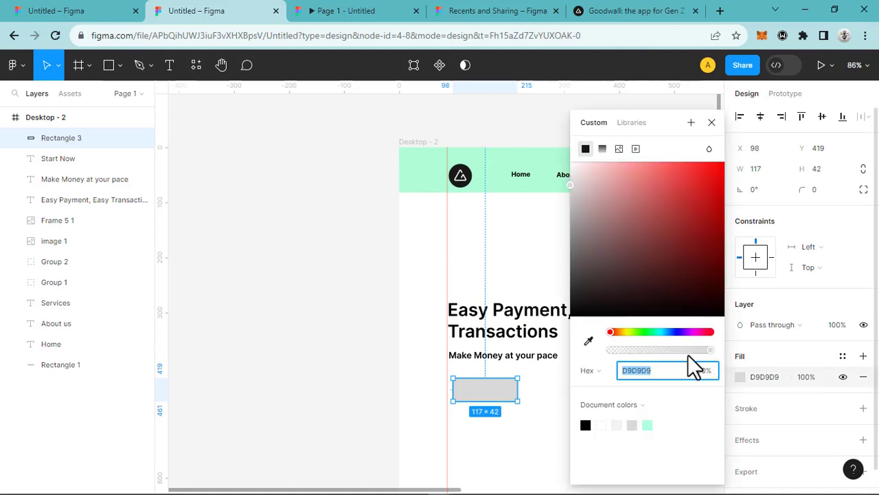
pyautogui.click(586, 422)
# Round the black rectangle's corners to radius 13 and move it to about X 90, Y 424 beside the margin guide
pyautogui.moveTo(801, 193); pyautogui.dragTo(820, 197)
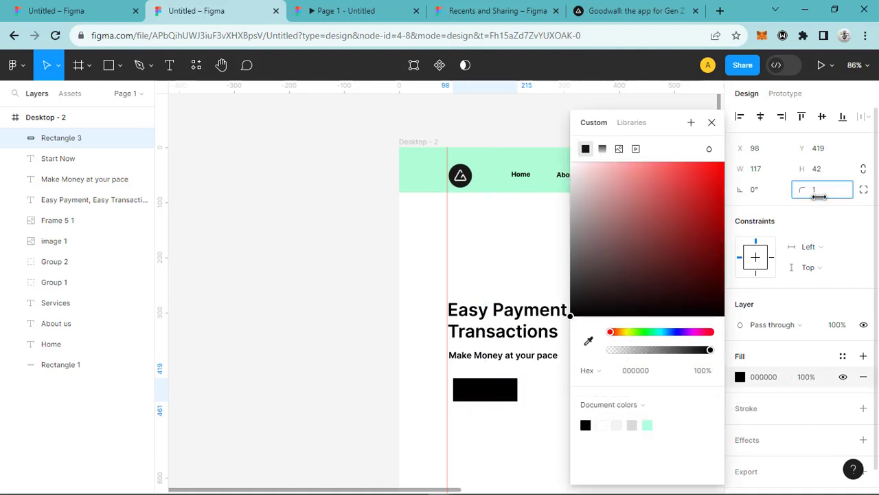
pyautogui.moveTo(9, 208); pyautogui.dragTo(712, 344)
pyautogui.scroll(3, 467, 384)
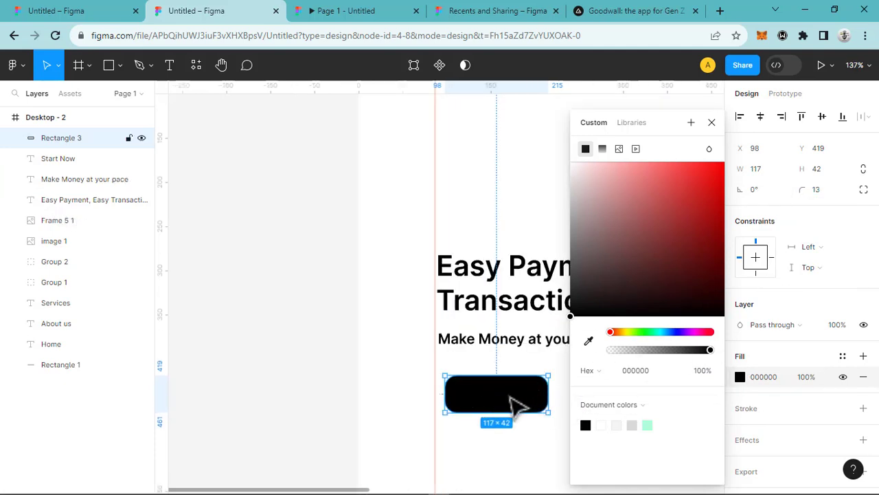
pyautogui.moveTo(510, 397); pyautogui.dragTo(510, 401)
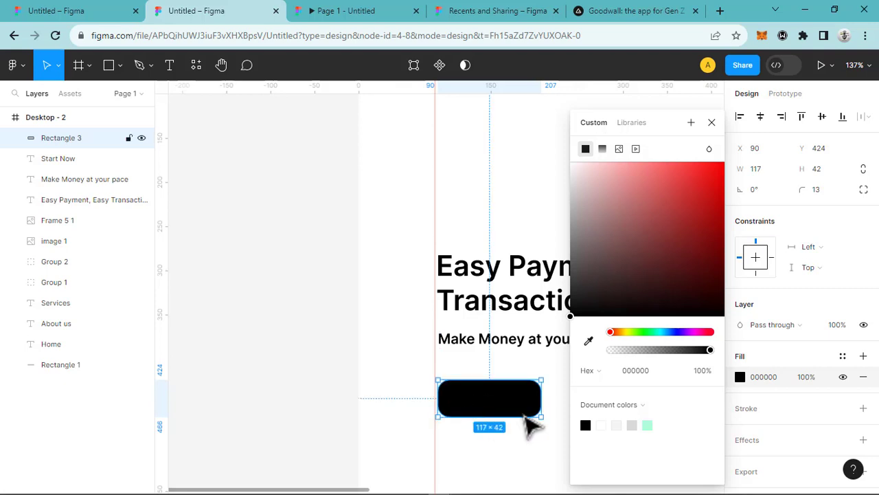
pyautogui.click(712, 122)
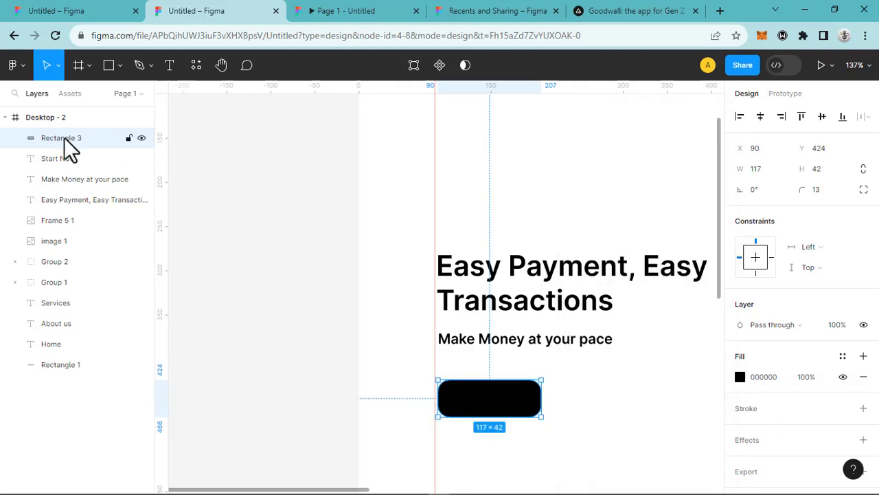
# Bring the "Start Now" text in front of the black rectangle and centre it there at X 100, Y 433
pyautogui.click(64, 158)
pyautogui.moveTo(62, 159); pyautogui.dragTo(64, 134)
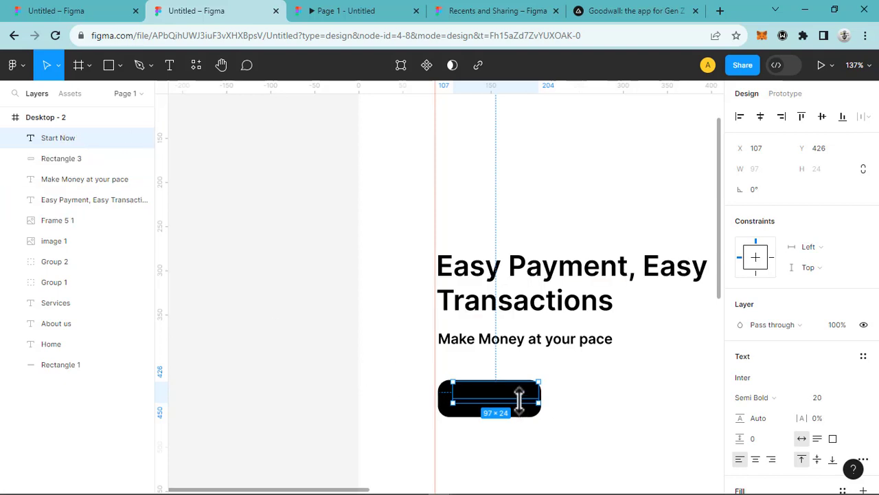
pyautogui.moveTo(520, 407); pyautogui.dragTo(509, 410)
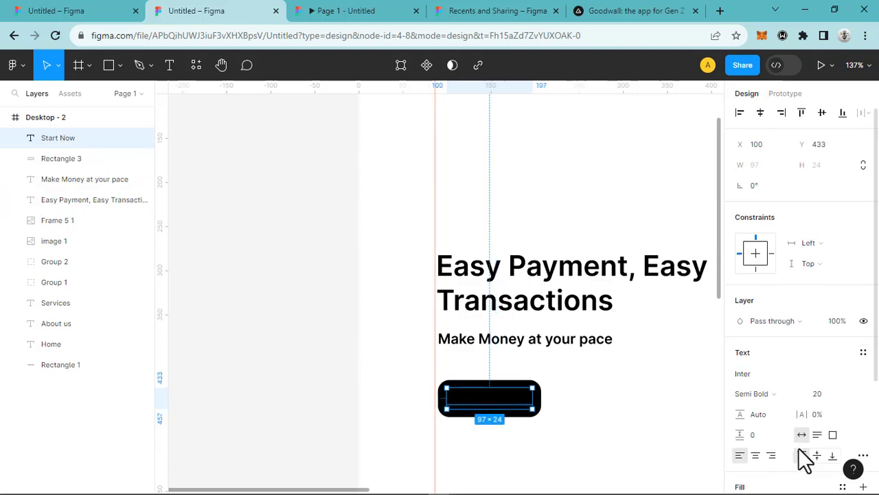
# Set the "Start Now" text's fill to the document's mint green AFFDD7
pyautogui.scroll(-2, 805, 459)
pyautogui.click(740, 351)
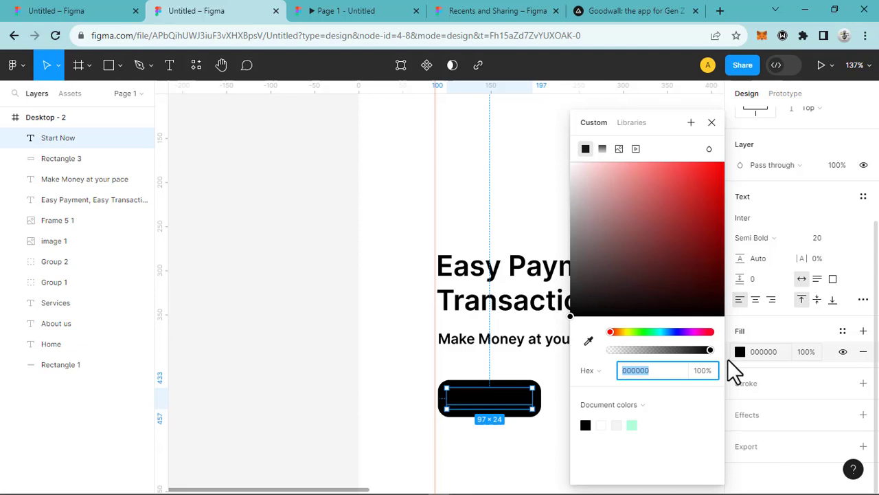
pyautogui.click(632, 424)
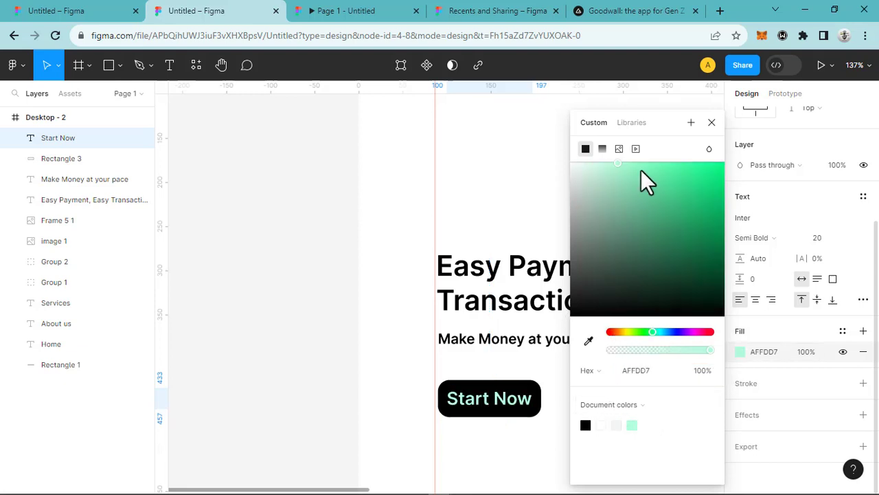
pyautogui.press('Escape')
pyautogui.scroll(5, 500, 240)
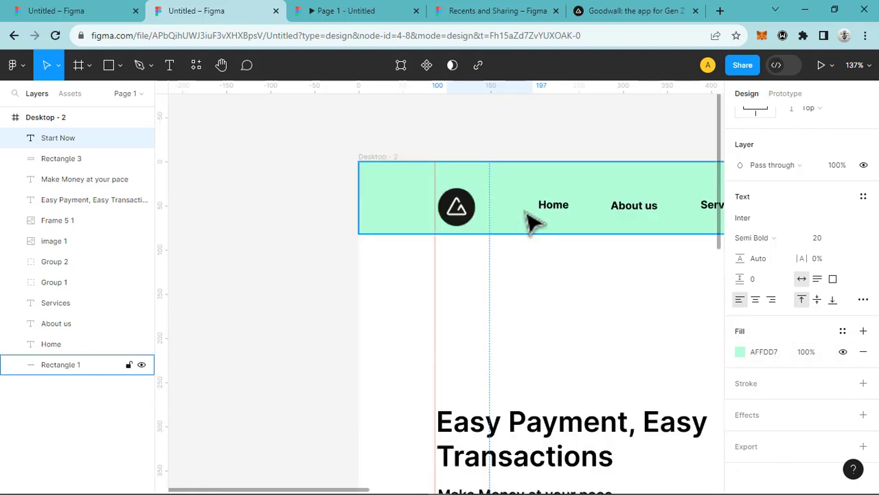
pyautogui.scroll(-5, 527, 217)
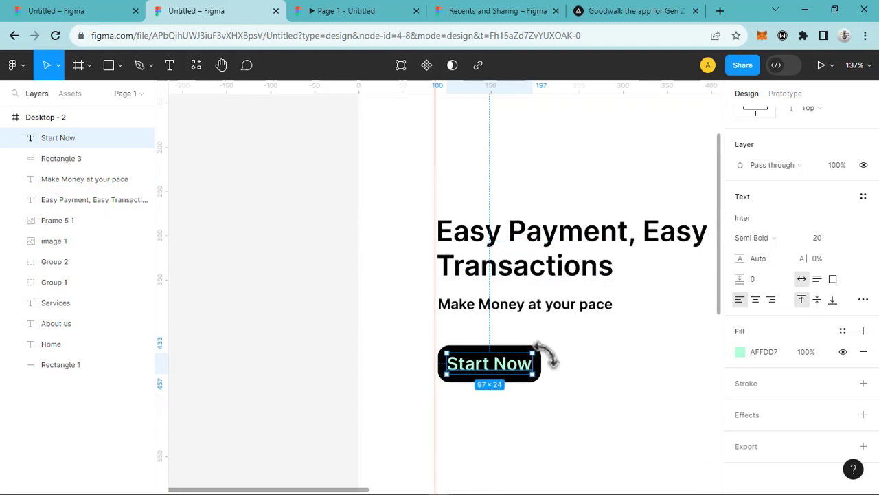
# Set the "Start Now" text to font size 18 and nudge it to X 103 to recentre it on the button
pyautogui.click(546, 363)
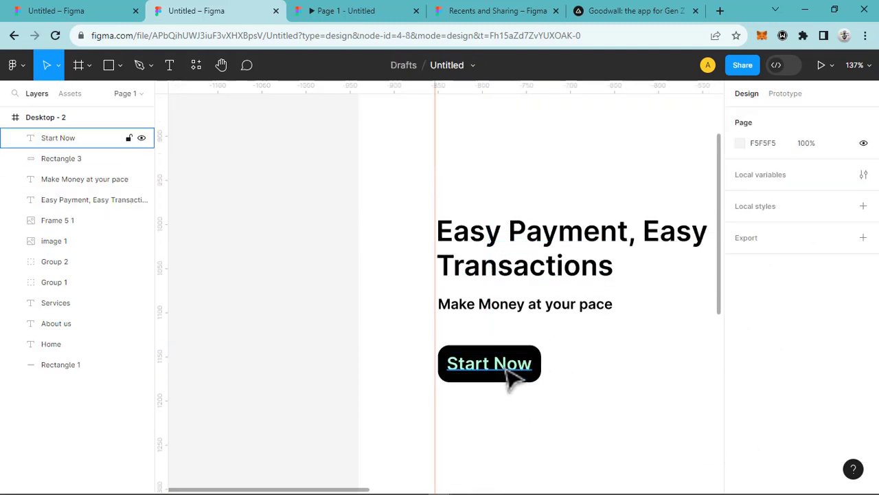
pyautogui.click(508, 367)
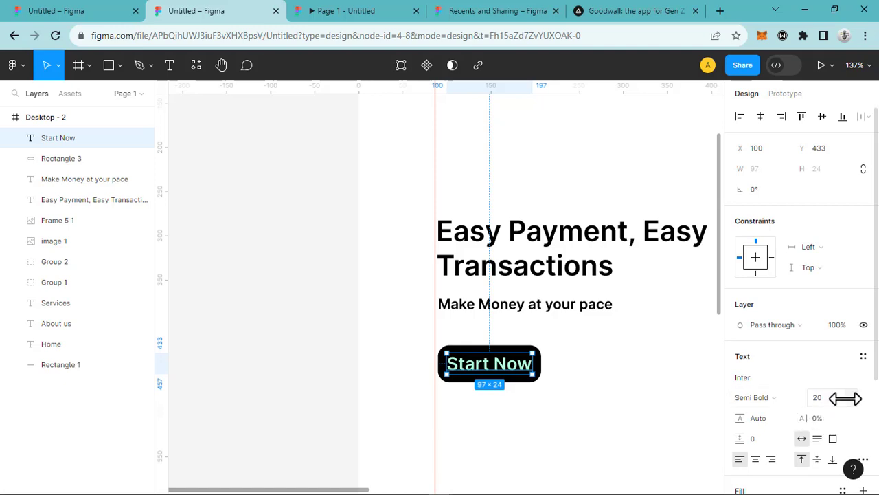
pyautogui.doubleClick(823, 400)
pyautogui.write('18')
pyautogui.press('Return')
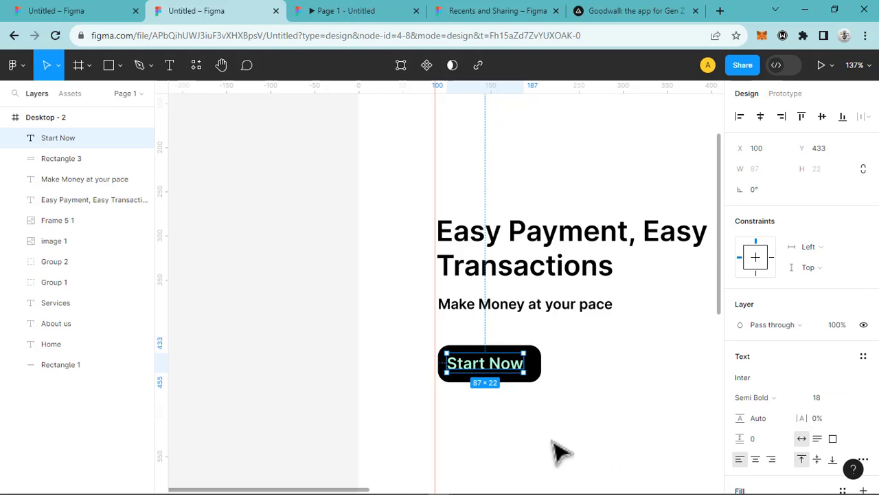
pyautogui.press('Right')
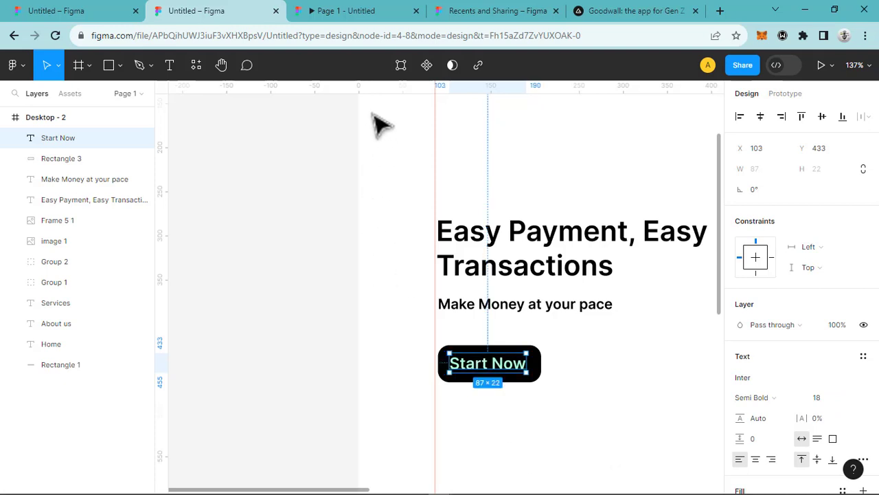
# Review the landing page in the prototype preview with the Figma UI hidden, and return to the design file
pyautogui.click(332, 19)
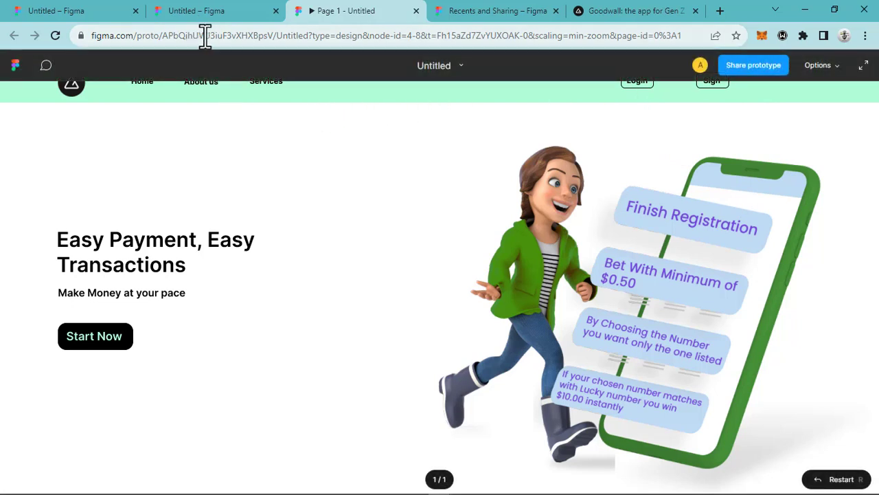
pyautogui.click(838, 67)
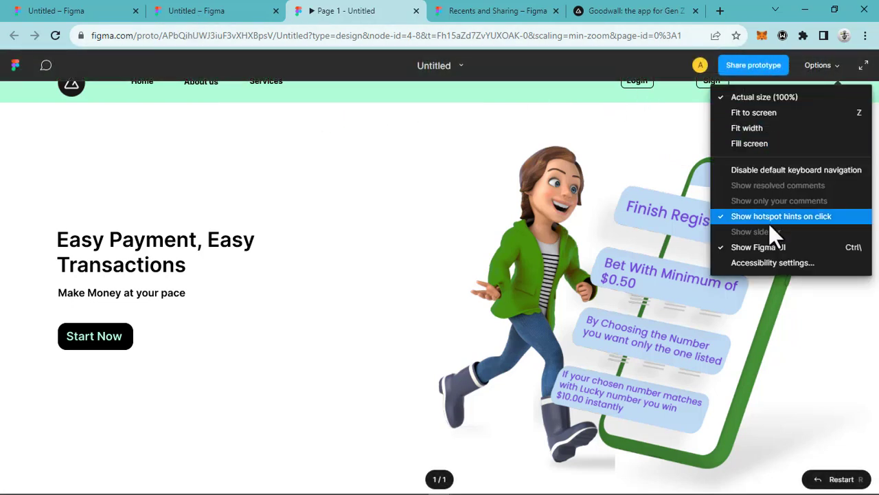
pyautogui.click(770, 245)
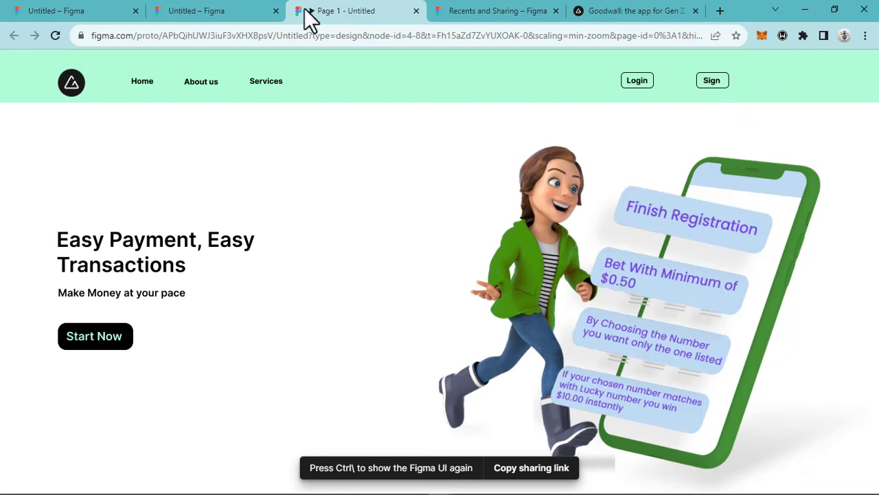
pyautogui.click(208, 19)
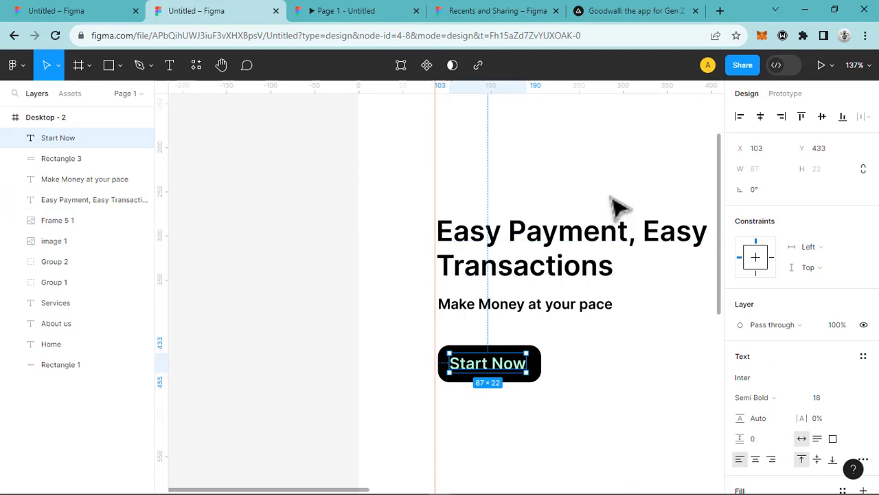
# Show the 12-column layout grid on the Desktop - 2 frame
pyautogui.press('space')
pyautogui.moveTo(579, 224); pyautogui.dragTo(353, 278)
pyautogui.moveTo(680, 100); pyautogui.dragTo(343, 270)
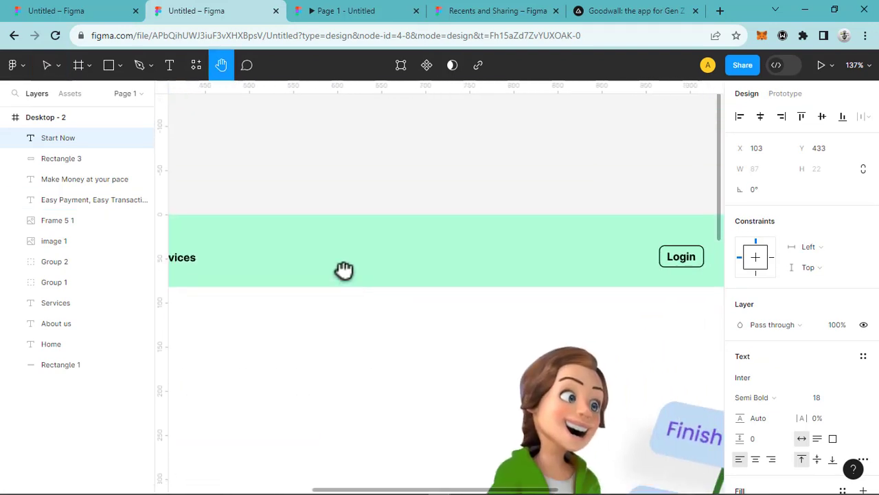
pyautogui.moveTo(605, 298); pyautogui.dragTo(373, 315)
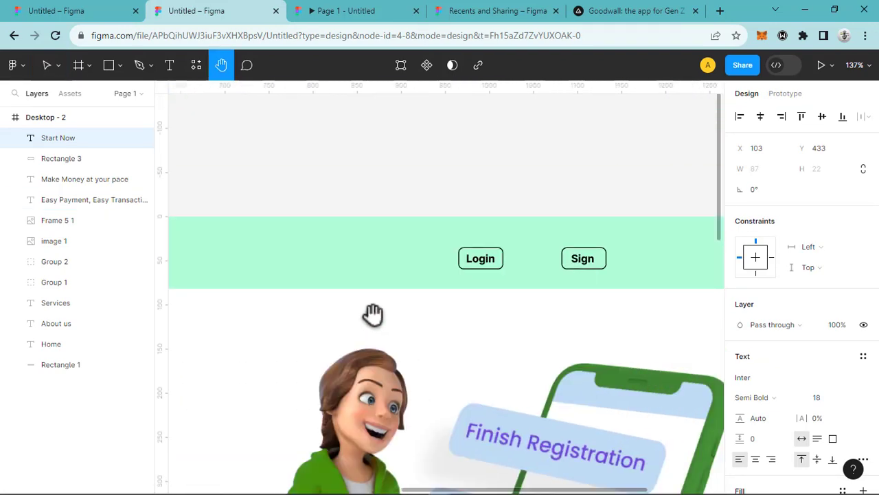
pyautogui.press('v')
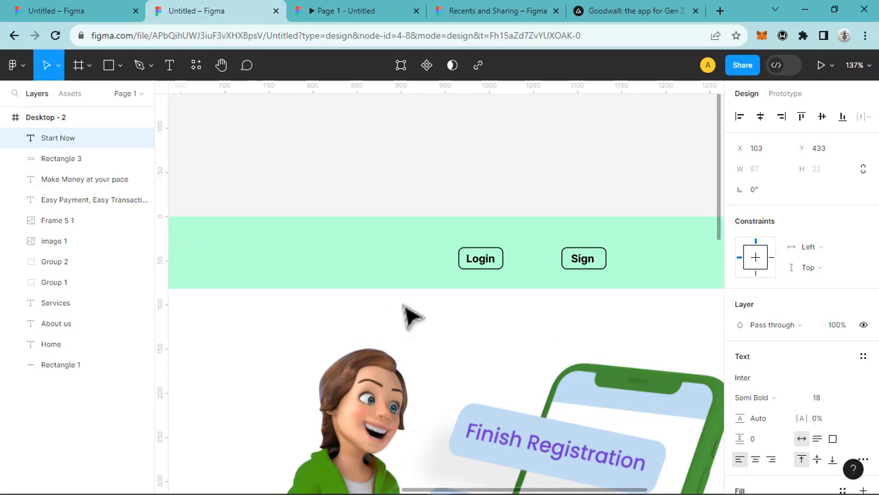
pyautogui.click(483, 268)
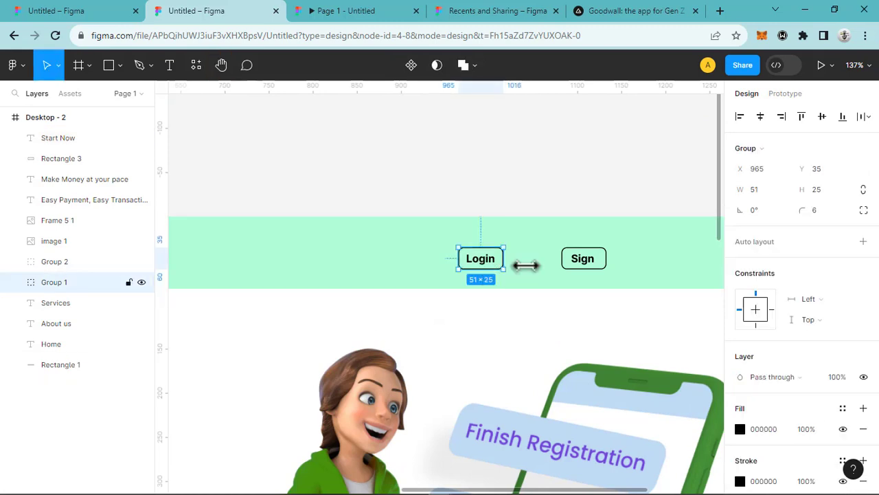
pyautogui.keyDown('shift'); pyautogui.click(583, 275); pyautogui.keyUp('shift')
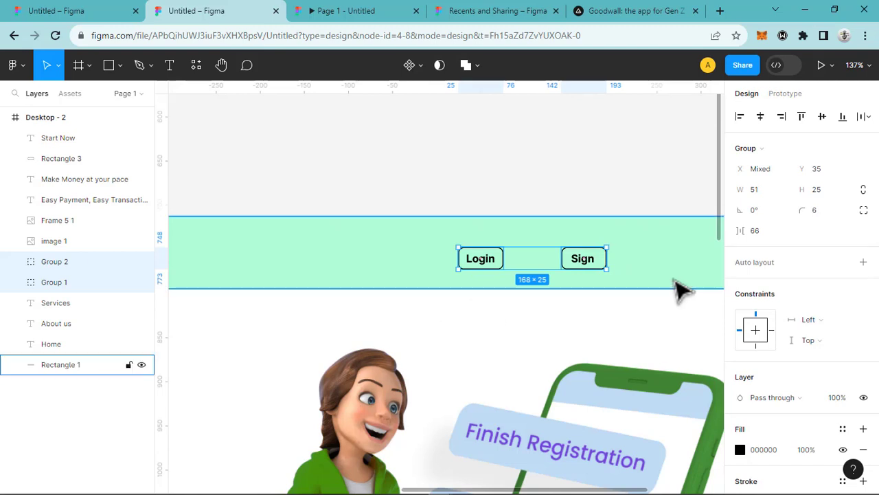
pyautogui.click(66, 118)
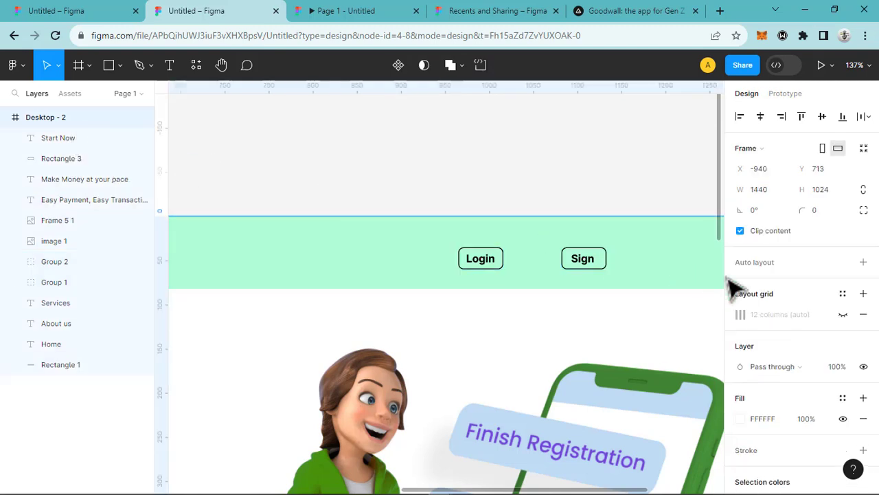
pyautogui.click(843, 314)
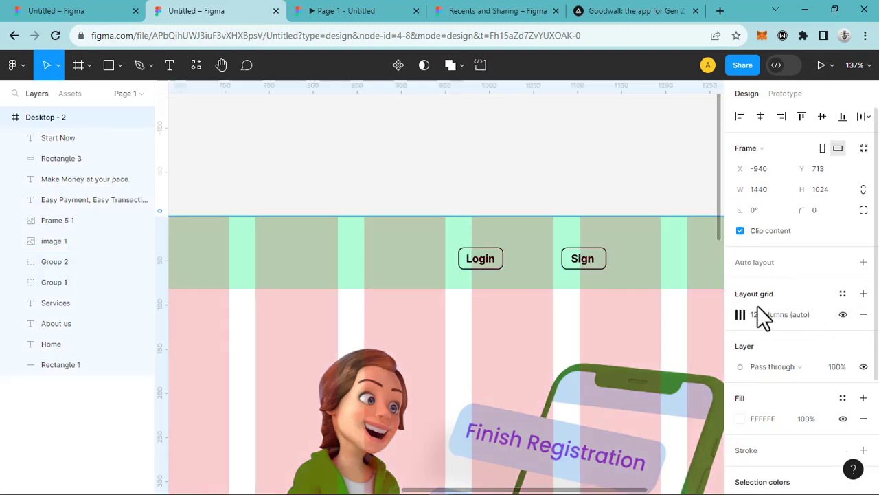
# Move the header's Login and Sign buttons together to the far margin guide, at about Y 48
pyautogui.scroll(-5, 587, 335)
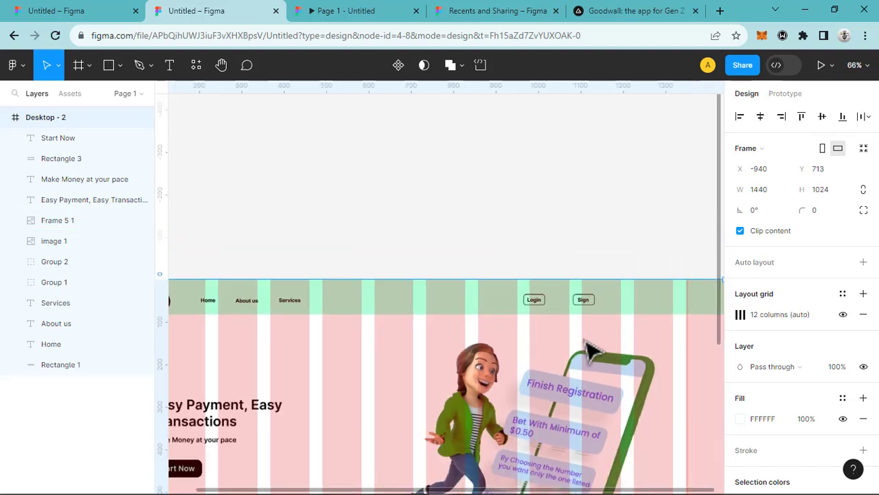
pyautogui.click(592, 303)
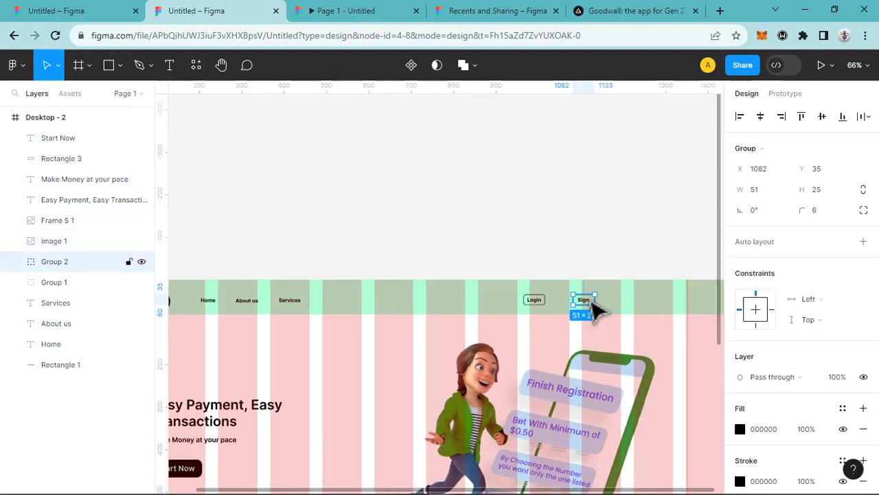
pyautogui.keyDown('shift'); pyautogui.click(535, 305); pyautogui.keyUp('shift')
pyautogui.moveTo(535, 306); pyautogui.dragTo(628, 313)
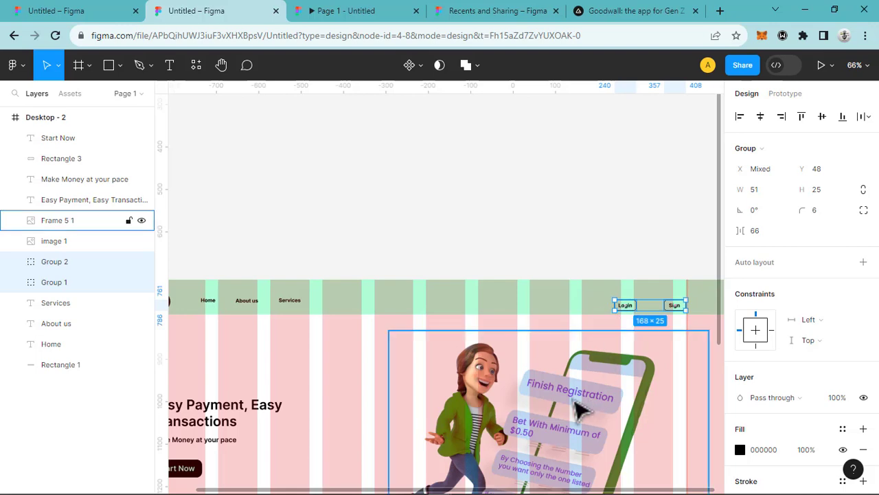
# Set the "Easy Payment, Easy Transactions" heading to font size 36
pyautogui.hscroll(-5, 478, 491)
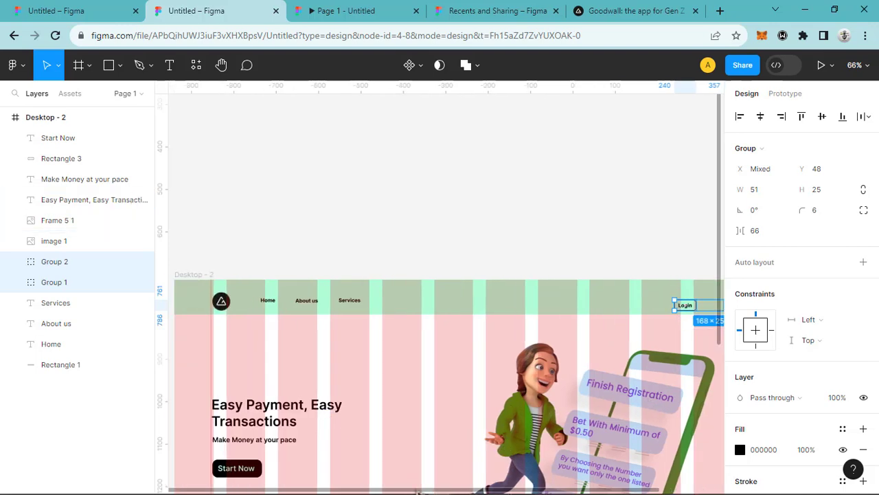
pyautogui.scroll(-5, 471, 461)
pyautogui.scroll(1, 467, 446)
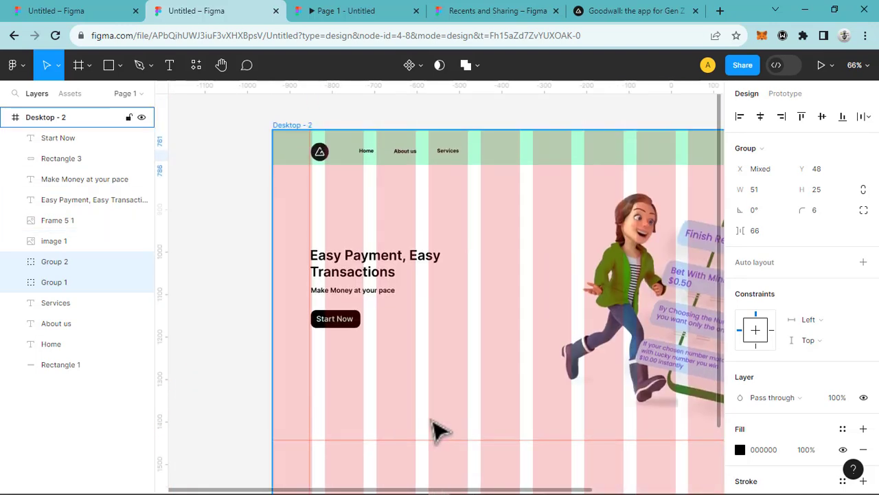
pyautogui.scroll(5, 431, 426)
pyautogui.click(369, 170)
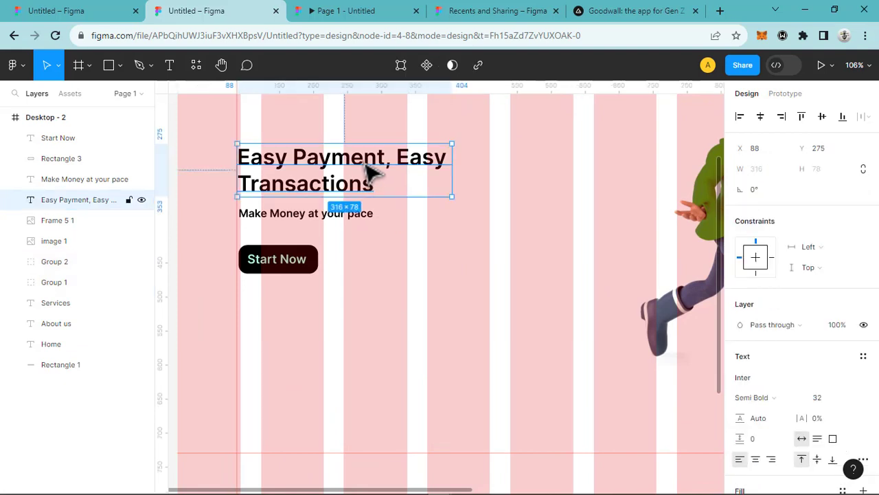
pyautogui.click(851, 398)
pyautogui.click(846, 398)
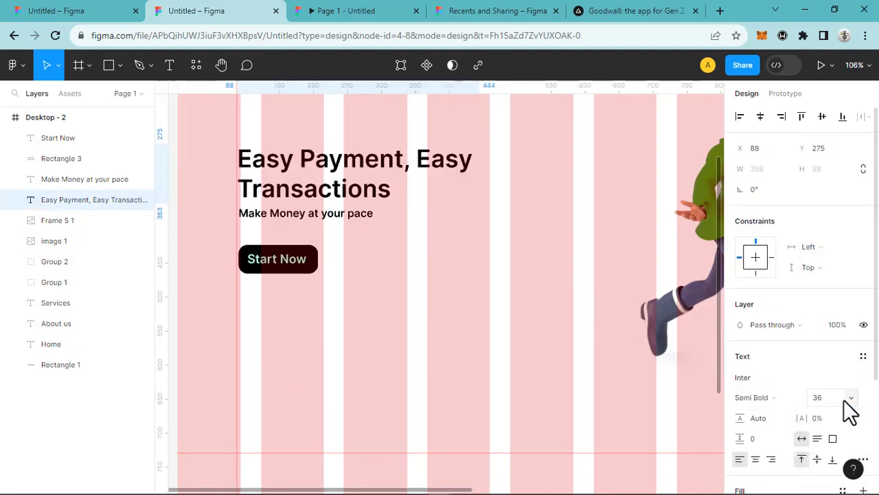
# Set the "Easy Payment, Easy Transactions" heading to font size 40 and move it up to X 90, about Y 255
pyautogui.click(849, 405)
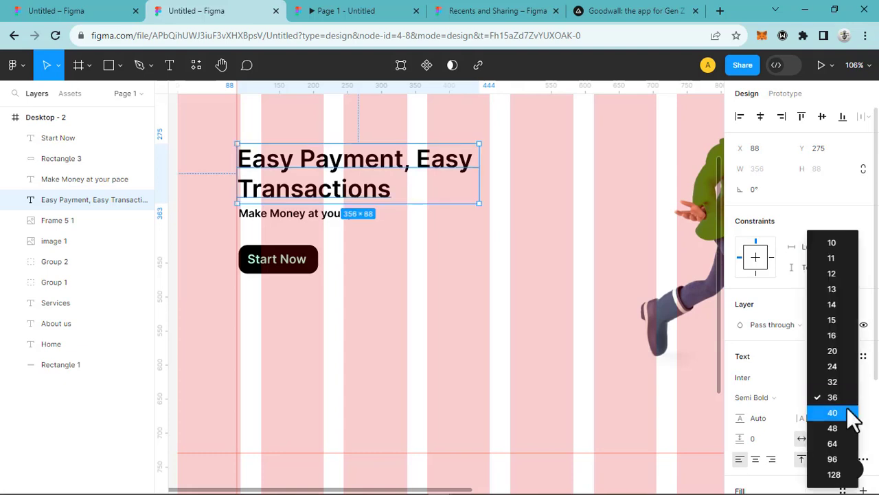
pyautogui.click(847, 412)
pyautogui.moveTo(454, 171); pyautogui.dragTo(454, 158)
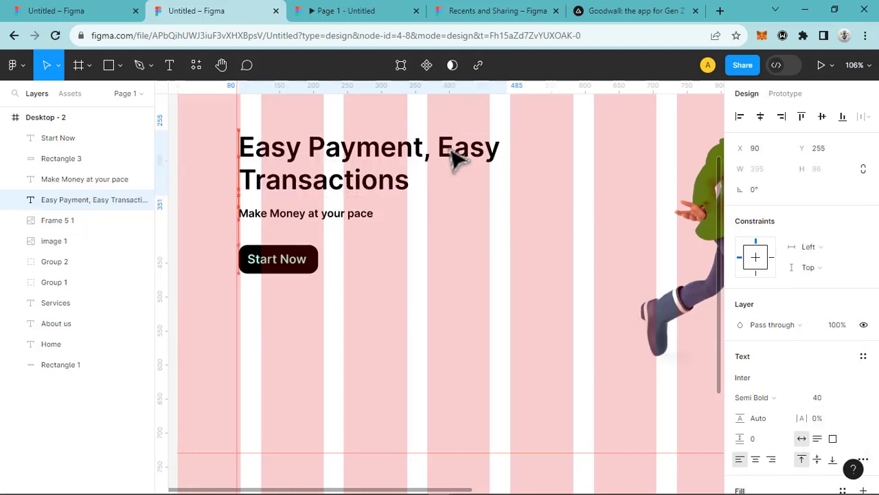
# Set the "Make Money at your pace" tagline to font size 20
pyautogui.click(327, 215)
pyautogui.click(856, 400)
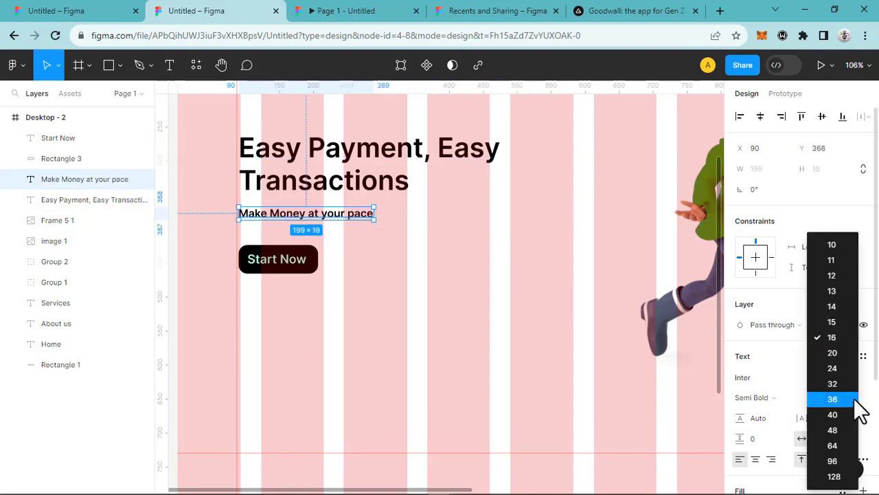
pyautogui.click(834, 353)
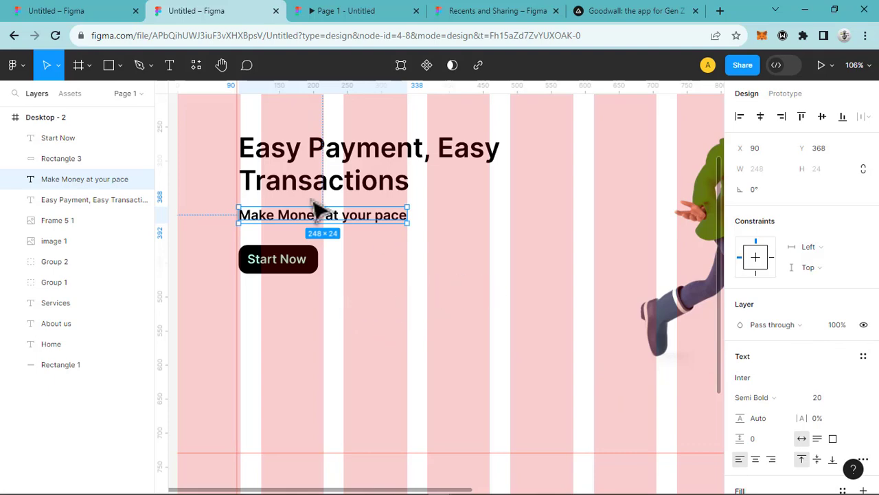
# Review the landing page in the prototype preview at different zoom scalings, including fit to screen, and test its scrolling
pyautogui.click(332, 13)
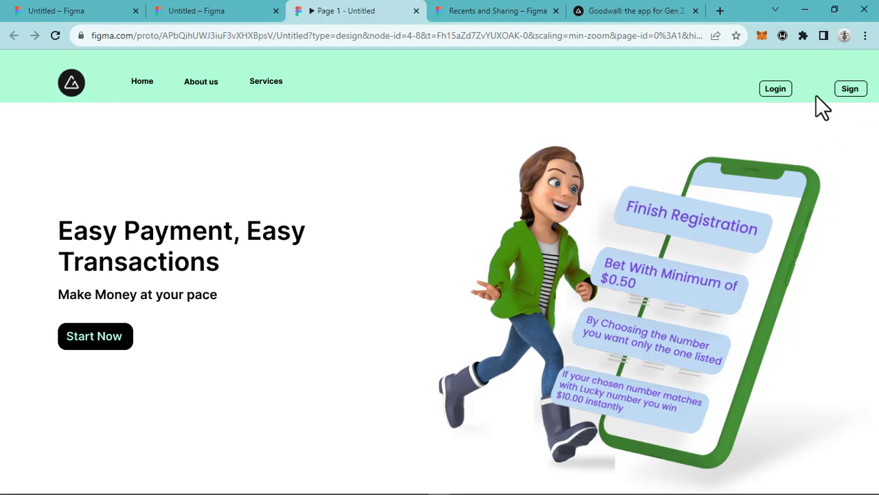
pyautogui.press('z')
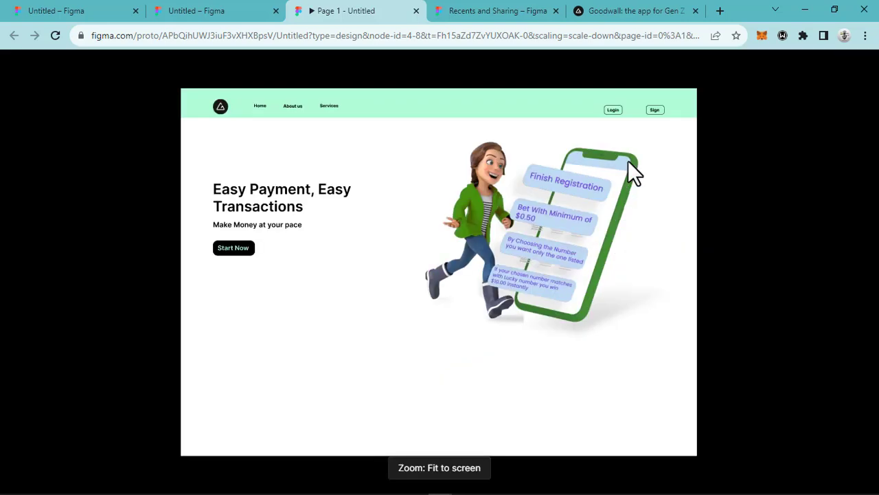
pyautogui.press('z')
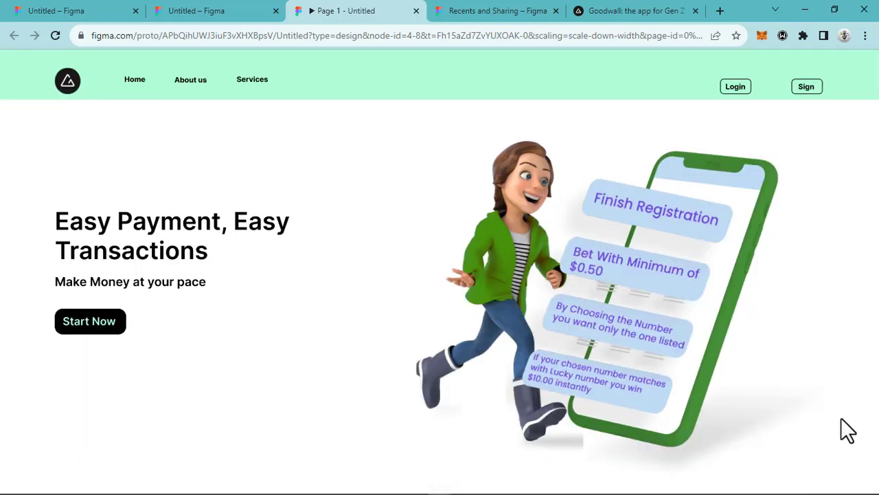
pyautogui.scroll(-3, 416, 167)
pyautogui.scroll(3, 368, 204)
pyautogui.scroll(-3, 357, 175)
pyautogui.scroll(3, 356, 175)
# Examine how the header behaves while scrolling on the Goodwall reference site, and return to the design file
pyautogui.click(620, 11)
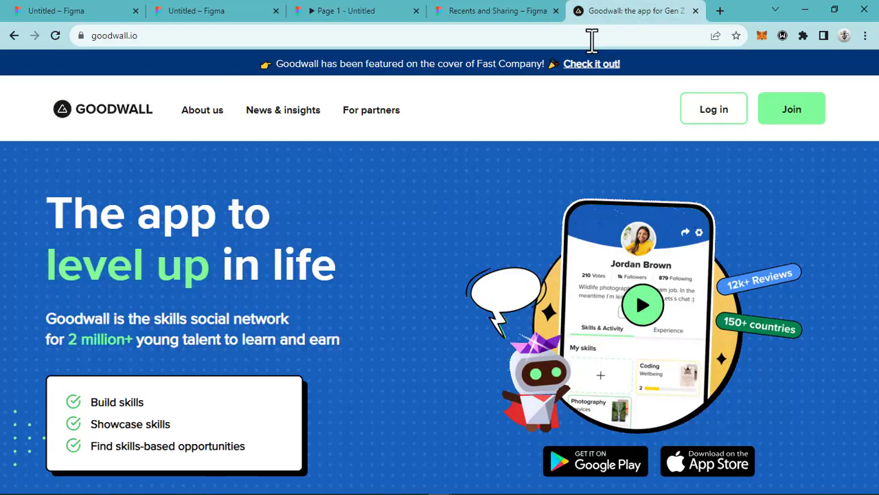
pyautogui.scroll(-3, 406, 148)
pyautogui.scroll(3, 465, 245)
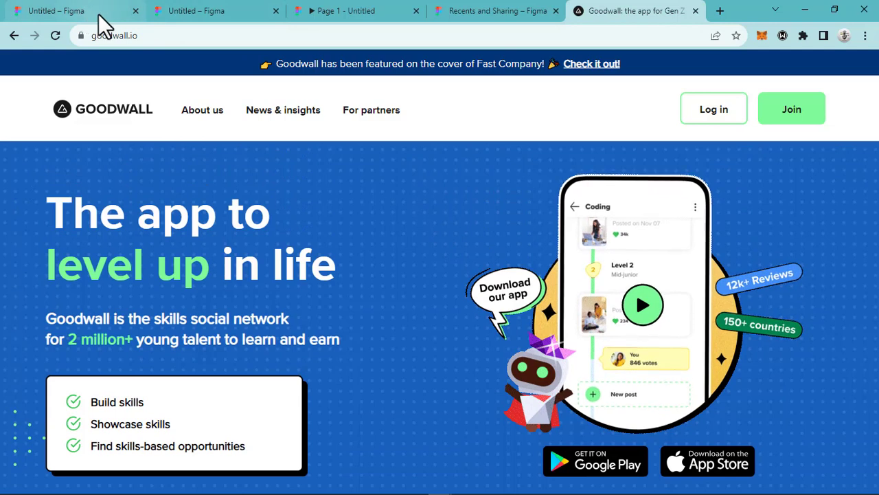
pyautogui.click(227, 12)
# Hide the 12-column layout grid on the Desktop - 2 frame
pyautogui.scroll(1, 452, 275)
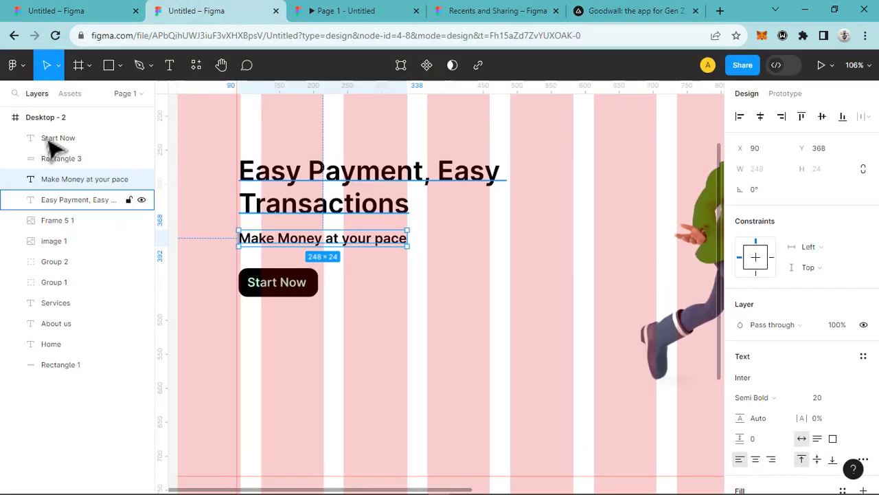
pyautogui.click(61, 117)
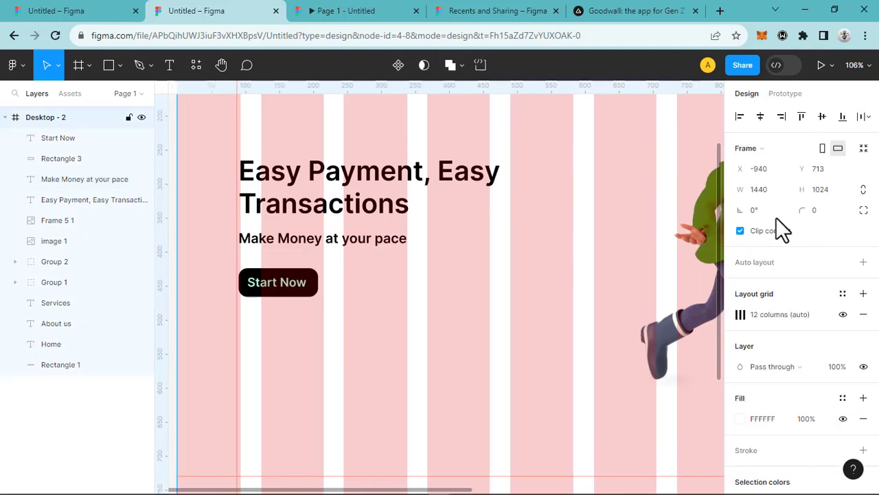
pyautogui.click(843, 314)
# Group the header background rectangle with the Home, About us and Services links and the Login and Sign button groups
pyautogui.scroll(1, 551, 302)
pyautogui.scroll(5, 553, 298)
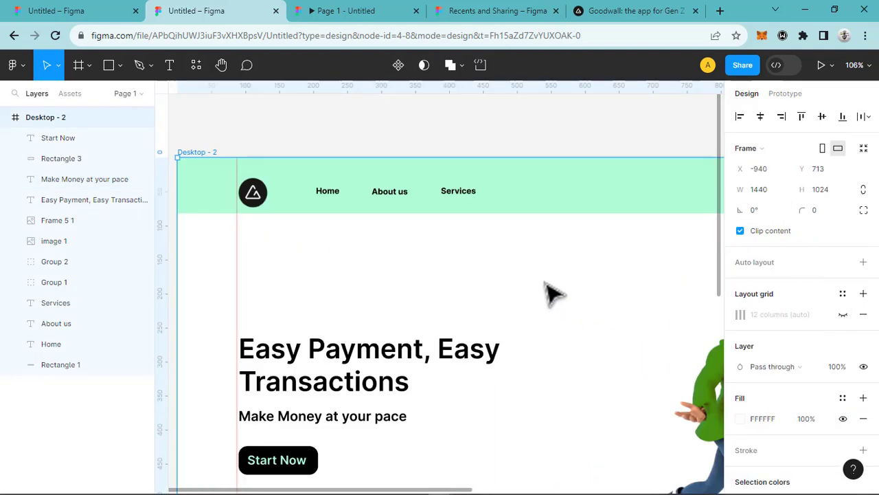
pyautogui.scroll(1, 551, 294)
pyautogui.click(287, 182)
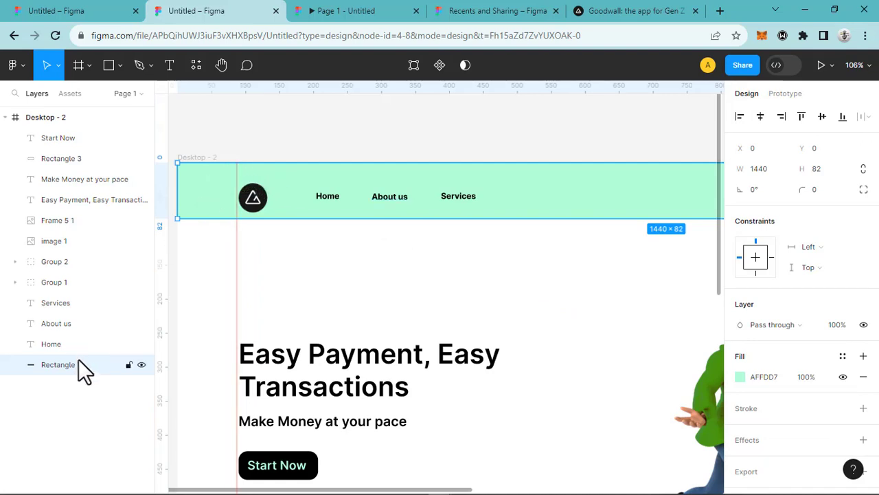
pyautogui.click(89, 307)
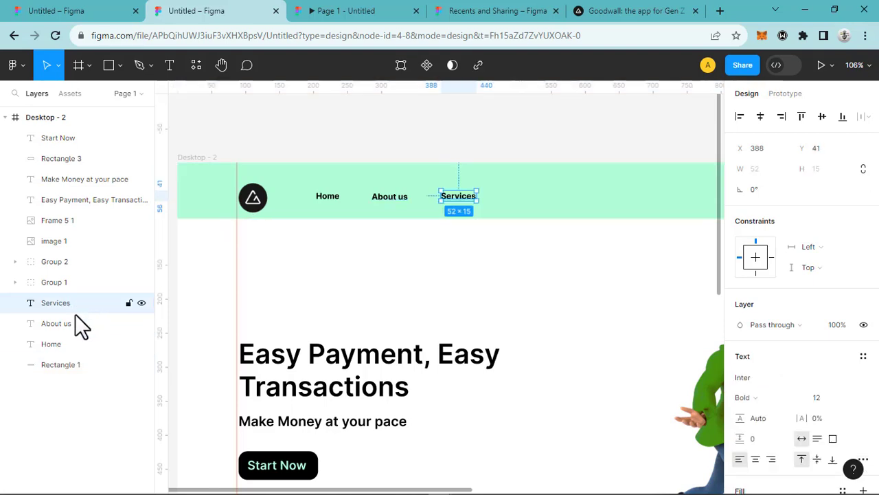
pyautogui.keyDown('shift'); pyautogui.click(75, 325); pyautogui.keyUp('shift')
pyautogui.keyDown('shift'); pyautogui.click(70, 343); pyautogui.keyUp('shift')
pyautogui.keyDown('shift'); pyautogui.click(66, 363); pyautogui.keyUp('shift')
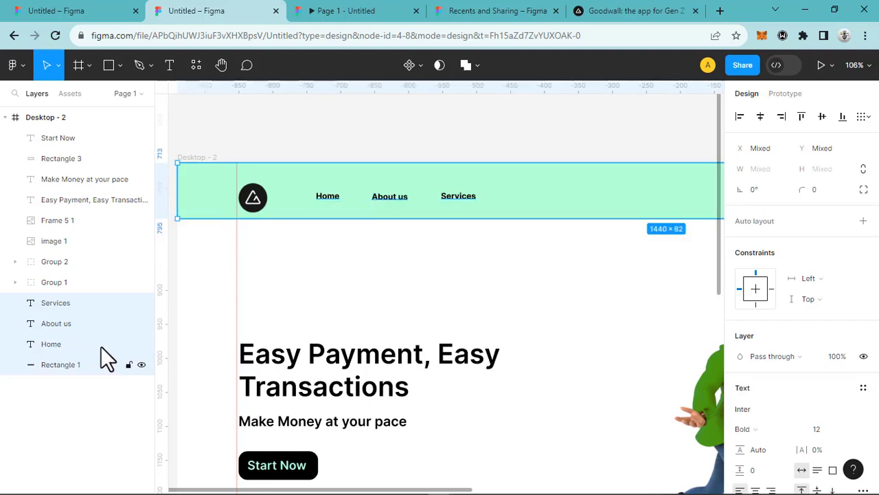
pyautogui.keyDown('ctrl'); pyautogui.scroll(-5, 446, 346); pyautogui.keyUp('ctrl')
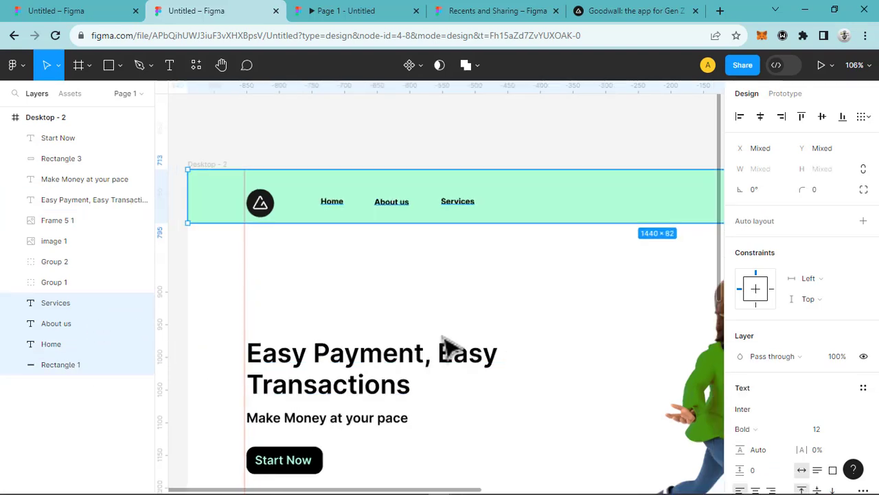
pyautogui.keyDown('ctrl'); pyautogui.scroll(-2, 446, 345); pyautogui.keyUp('ctrl')
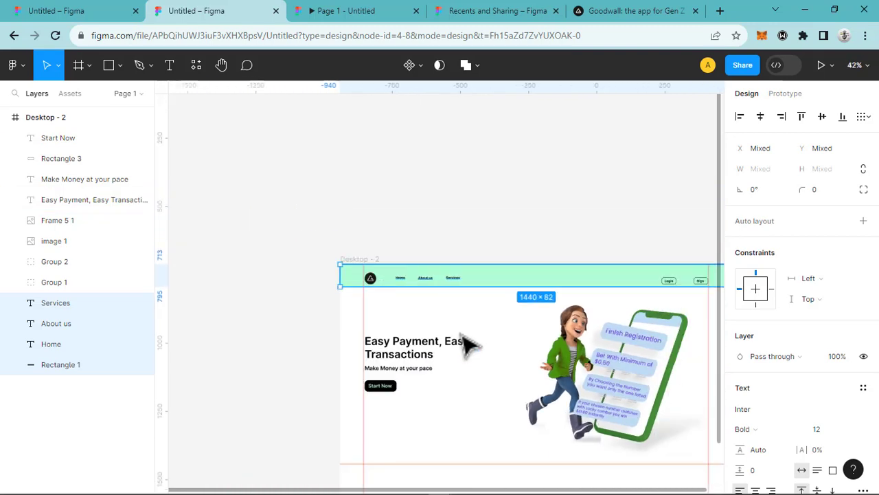
pyautogui.press('space')
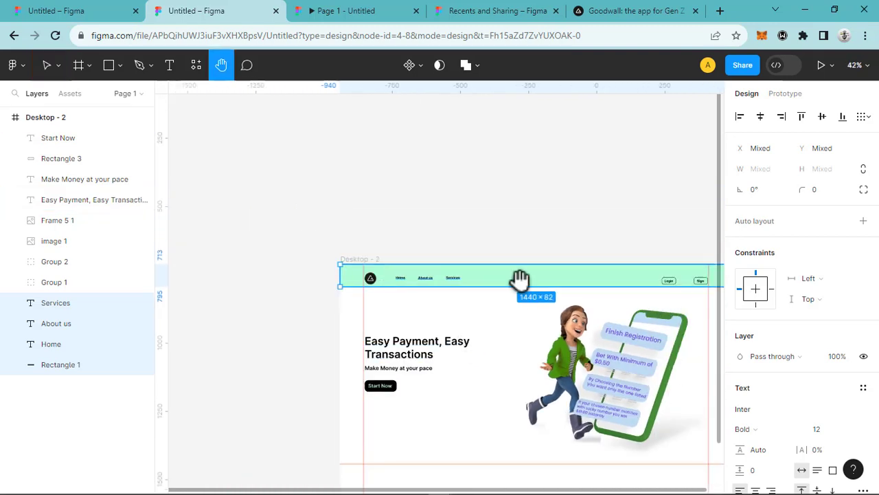
pyautogui.moveTo(520, 279); pyautogui.dragTo(450, 251)
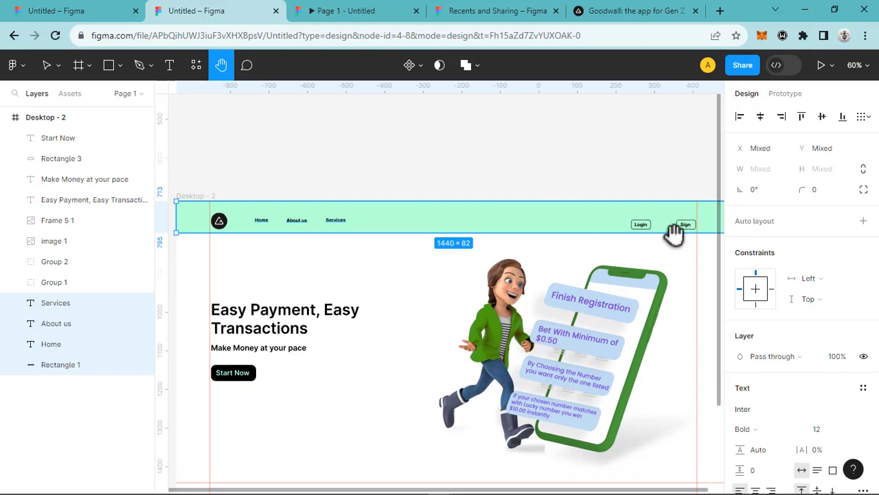
pyautogui.keyDown('shift'); pyautogui.click(81, 282); pyautogui.keyUp('shift')
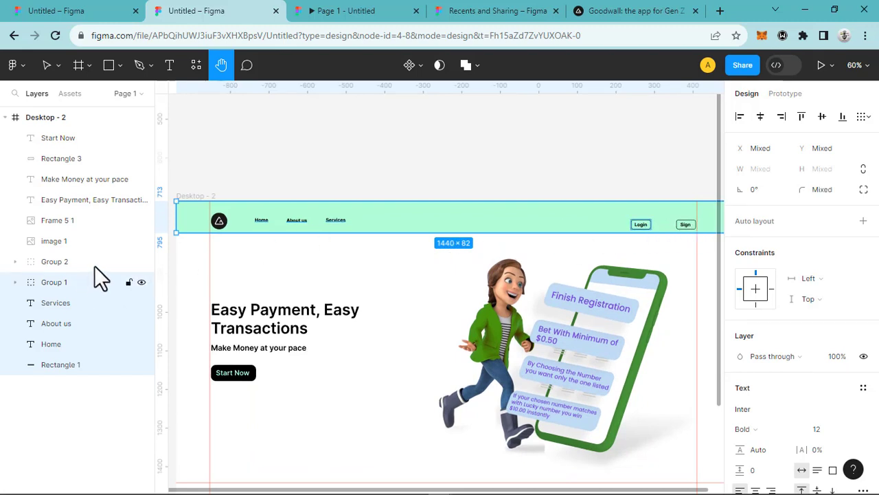
pyautogui.keyDown('shift'); pyautogui.click(109, 264); pyautogui.keyUp('shift')
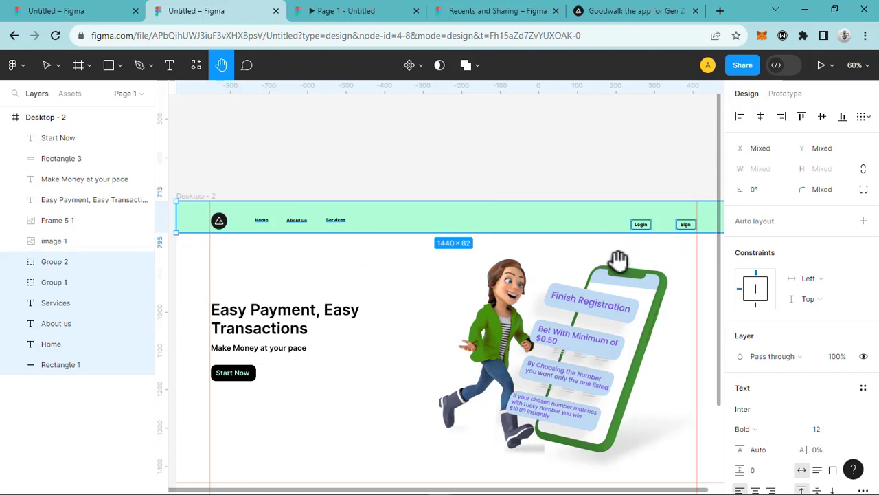
pyautogui.hotkey('ctrl', 'g')
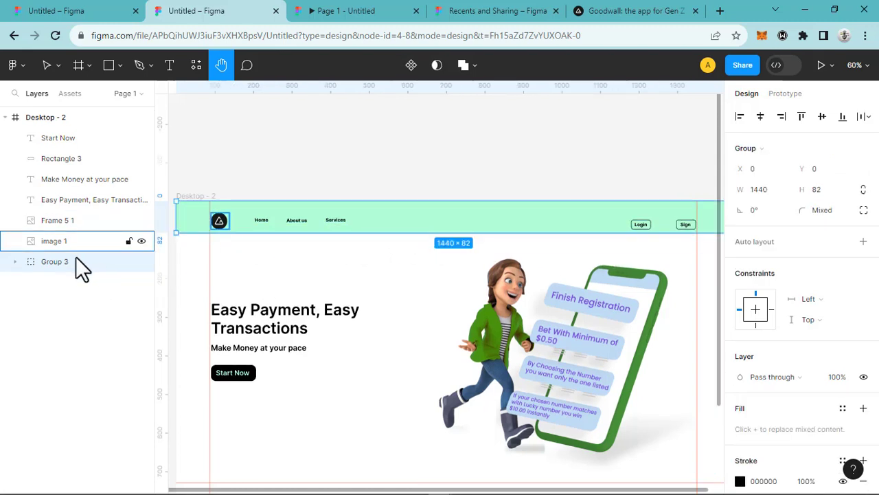
# Rename the new header group as Nav Bar
pyautogui.doubleClick(64, 260)
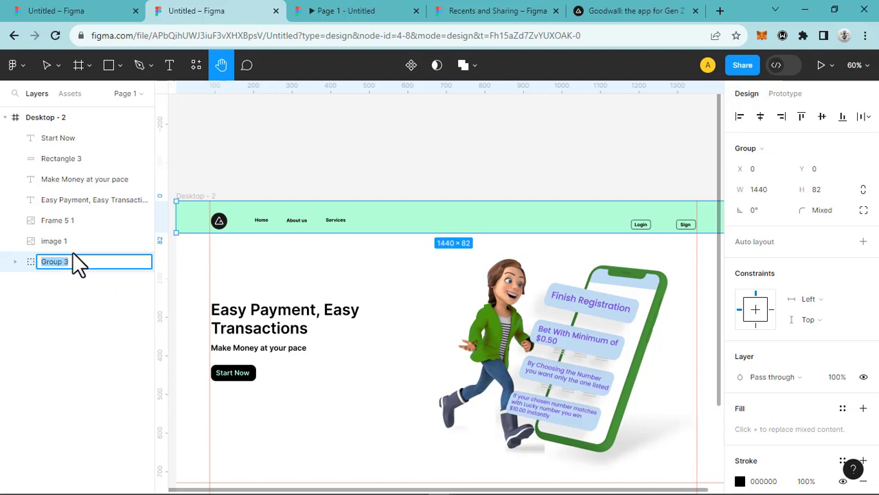
pyautogui.write('Nav Bar')
pyautogui.click(86, 274)
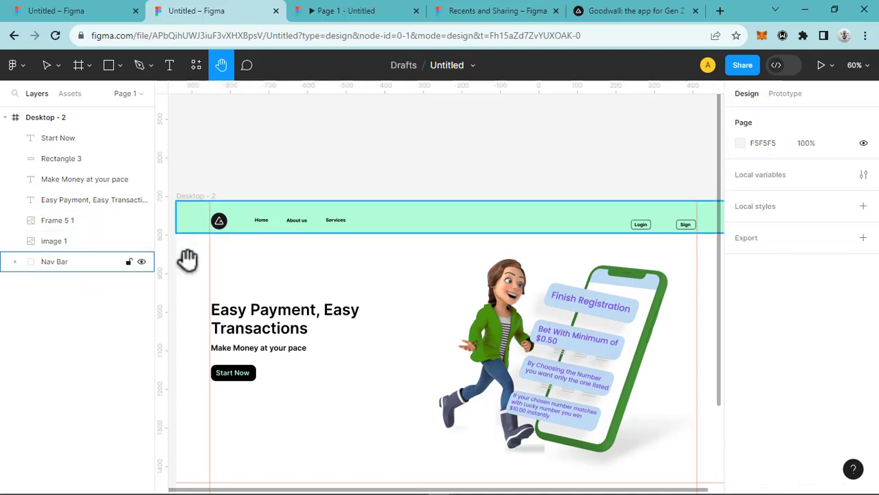
pyautogui.click(91, 262)
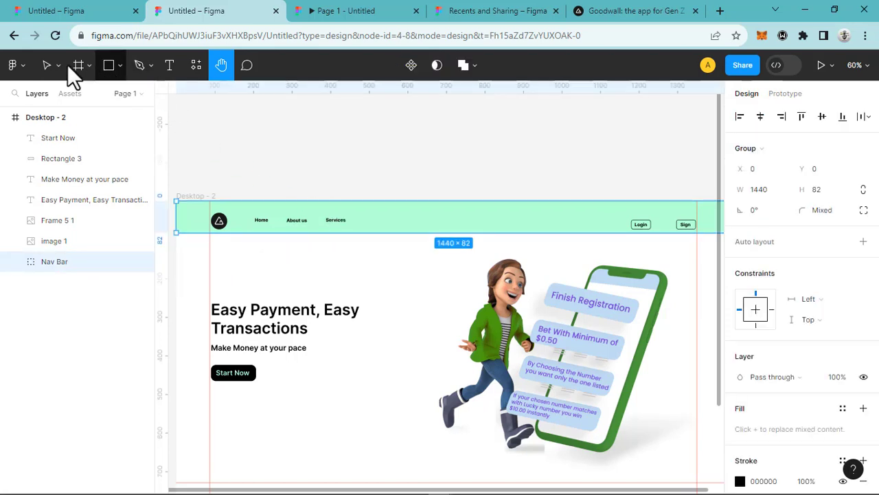
pyautogui.click(48, 63)
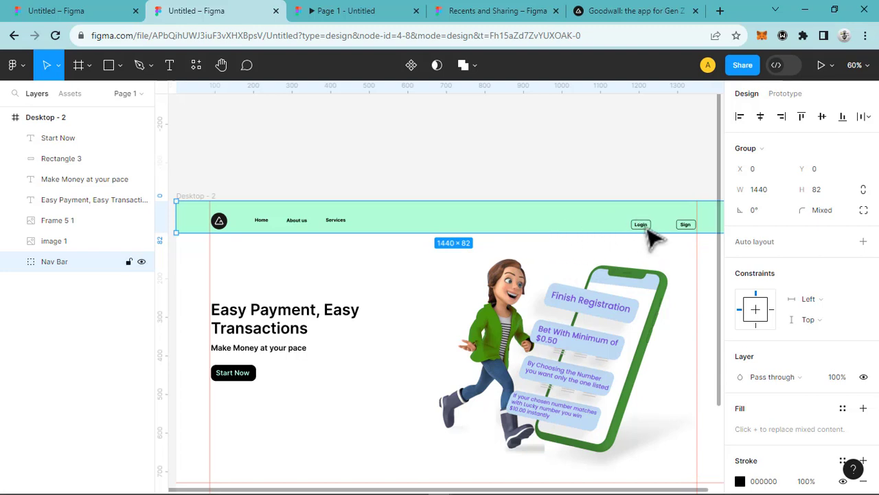
# Move the Login and Sign buttons inside the Nav Bar group up to Y 40
pyautogui.click(14, 262)
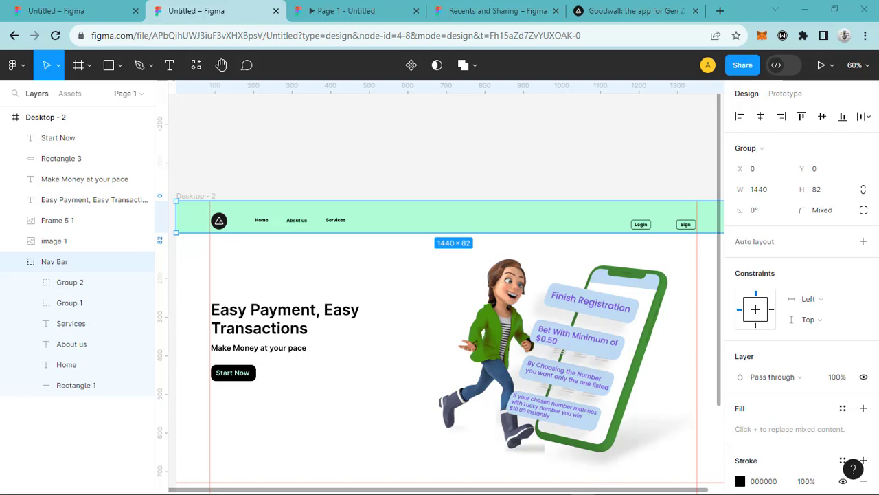
pyautogui.hotkey('ctrl', 'z')
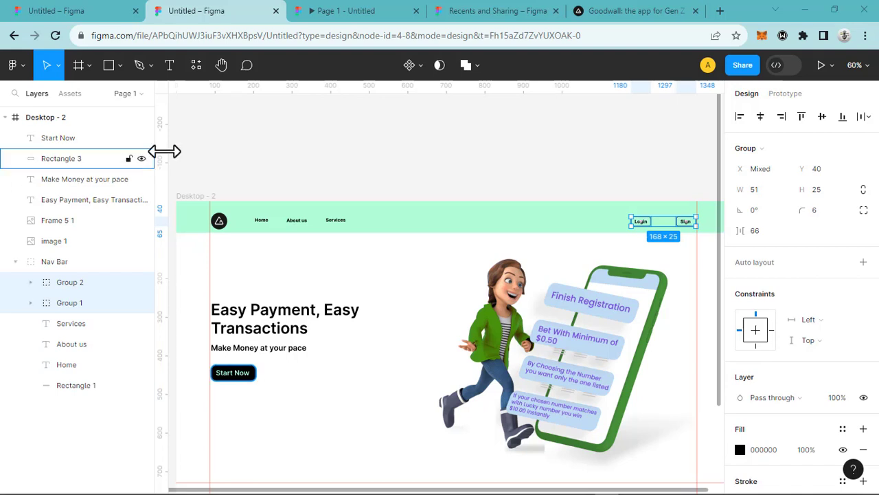
pyautogui.click(212, 212)
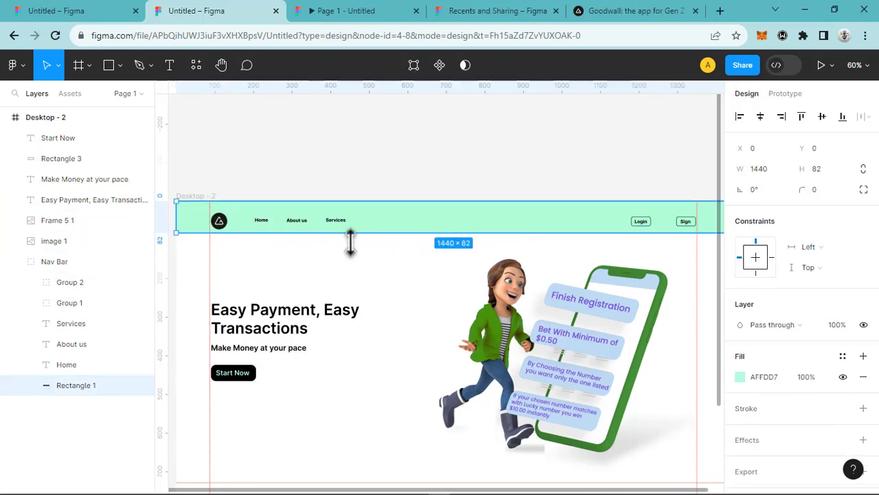
pyautogui.click(16, 261)
# Convert the Nav Bar group into a component and set its prototype scroll position to Fixed (stay in place)
pyautogui.click(55, 263)
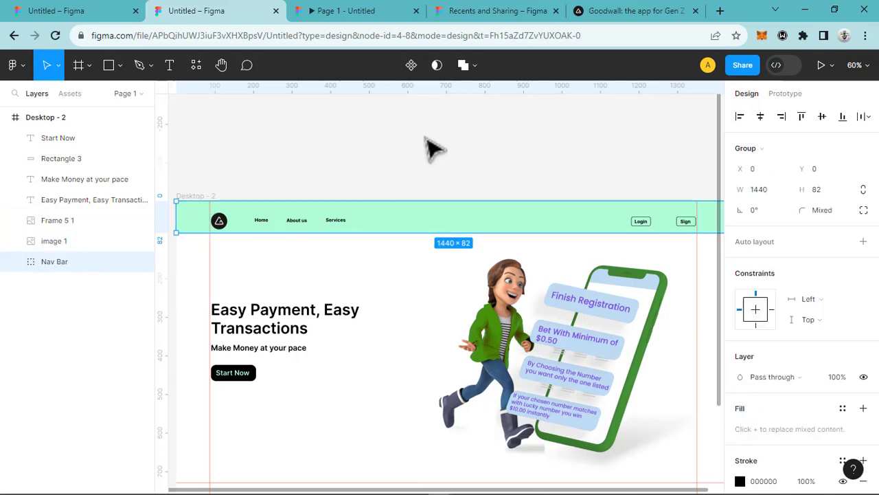
pyautogui.click(411, 65)
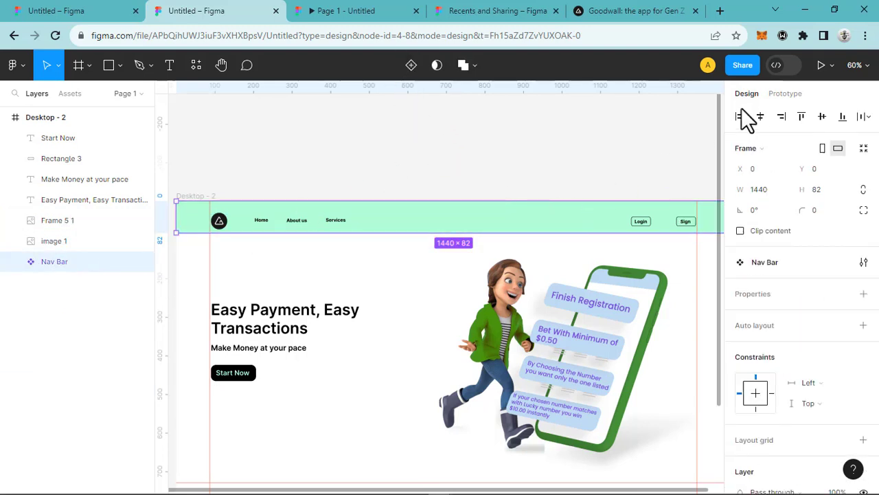
pyautogui.click(785, 94)
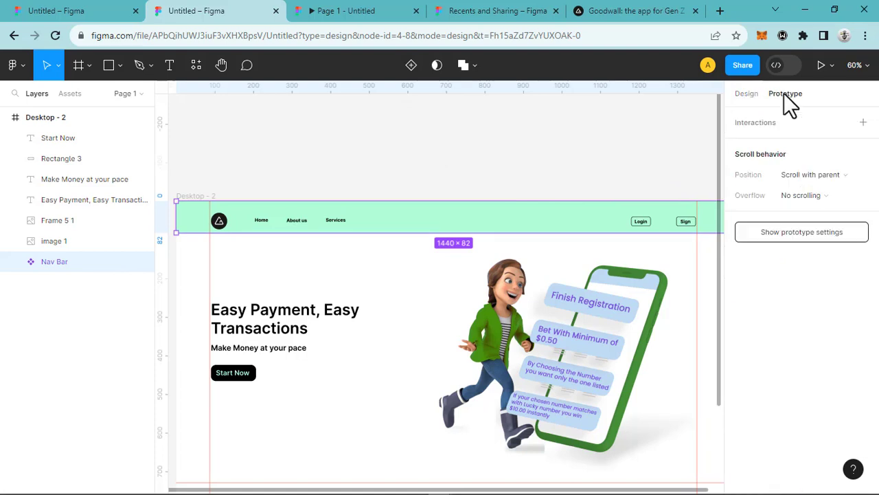
pyautogui.click(854, 180)
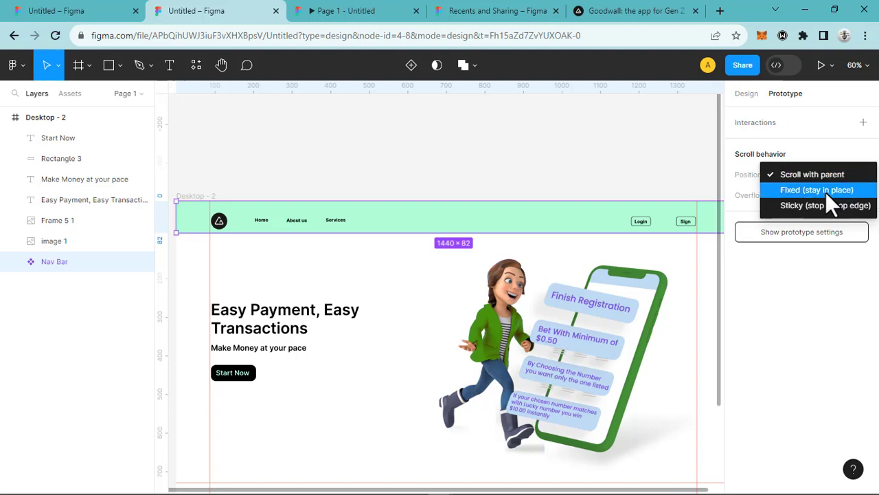
pyautogui.click(825, 192)
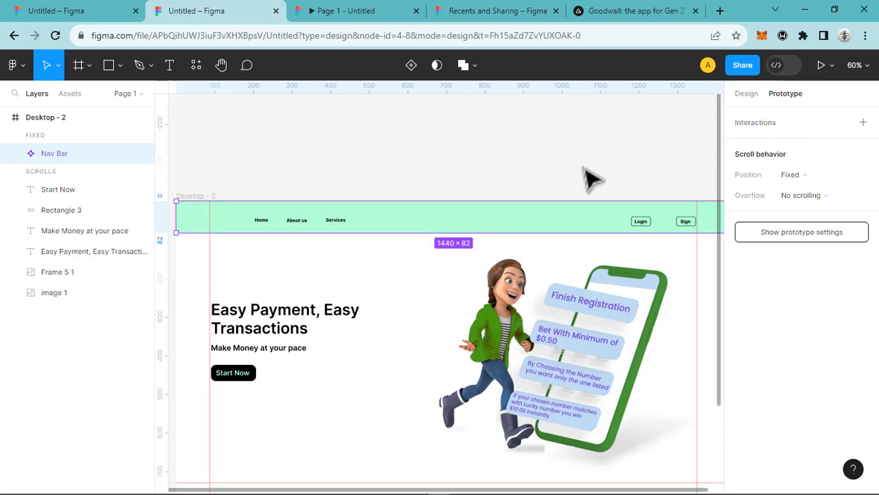
# Examine in the running prototype how the Nav Bar behaves while the landing page scrolls up and down
pyautogui.click(327, 18)
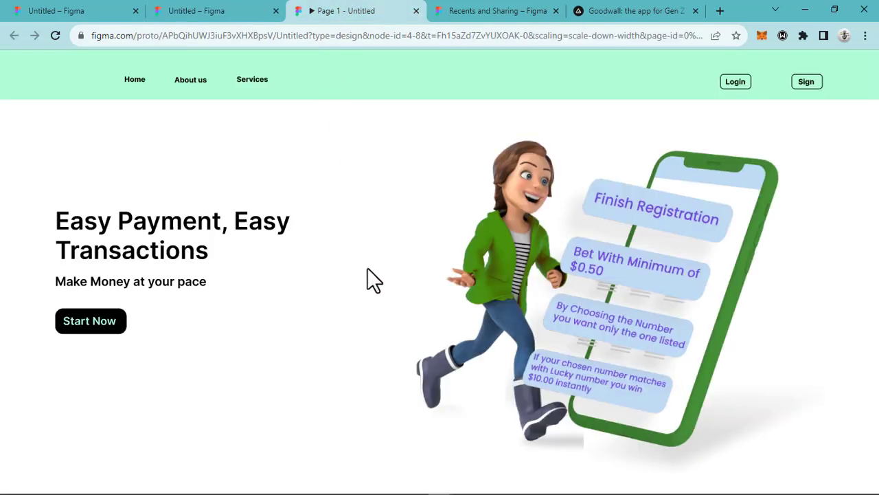
pyautogui.scroll(-3, 366, 272)
pyautogui.scroll(3, 365, 282)
pyautogui.scroll(-3, 366, 268)
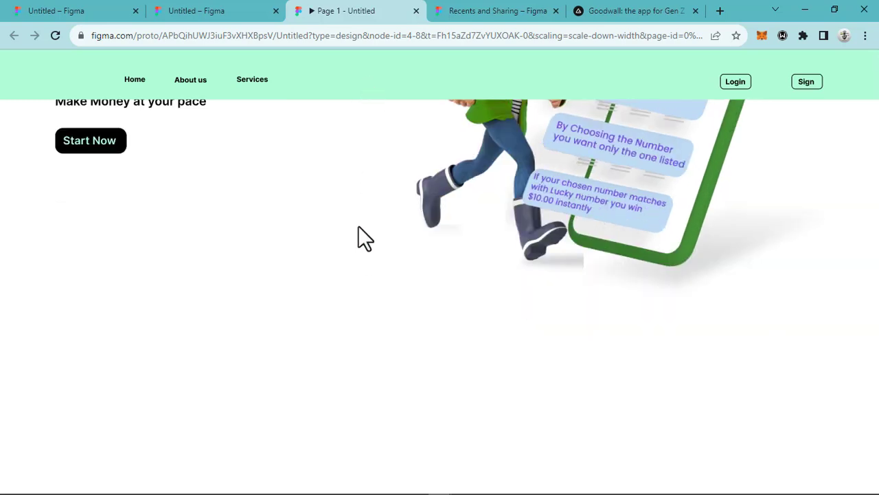
pyautogui.scroll(3, 364, 237)
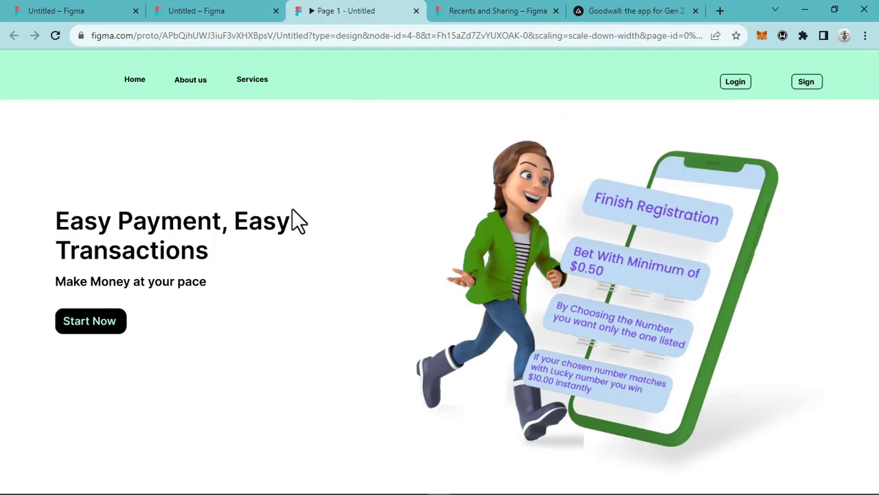
pyautogui.scroll(-3, 314, 220)
pyautogui.scroll(3, 317, 221)
# Paste the logo and the hero illustration into the Nav Bar component in the design file, and test the page scrolling in the prototype
pyautogui.click(176, 16)
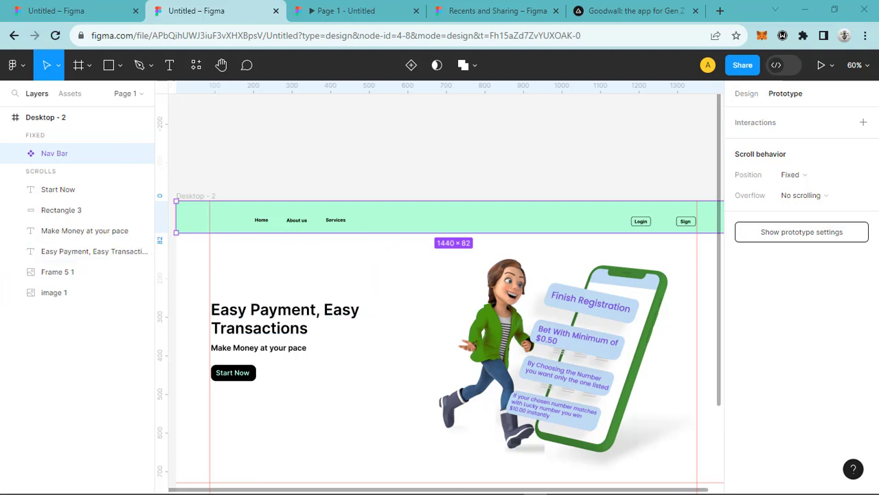
pyautogui.hotkey('ctrl', 'v')
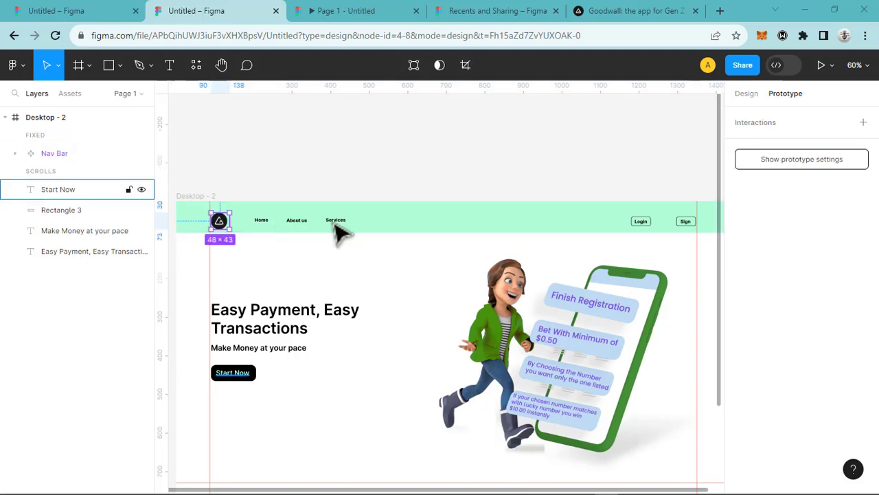
pyautogui.click(336, 14)
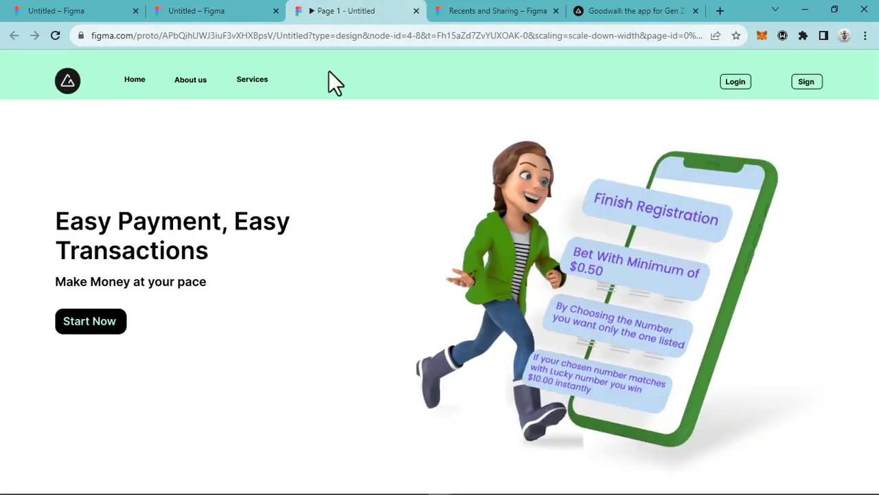
pyautogui.scroll(-3, 343, 226)
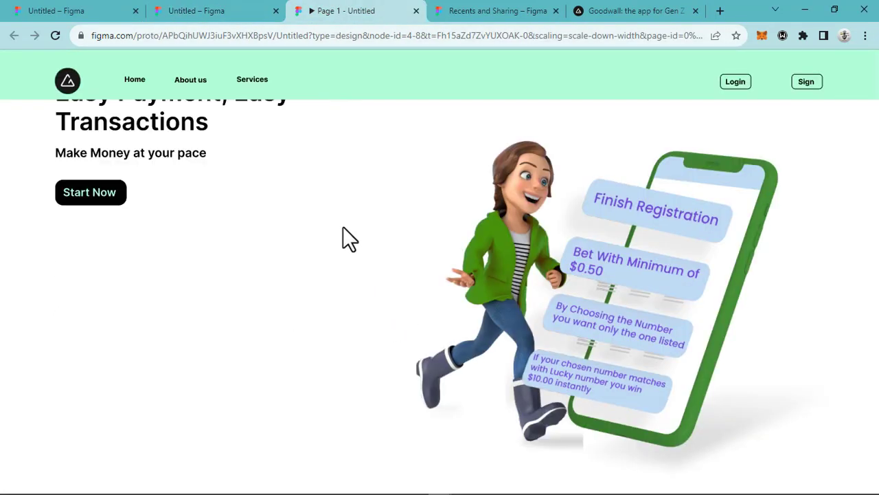
pyautogui.scroll(3, 342, 231)
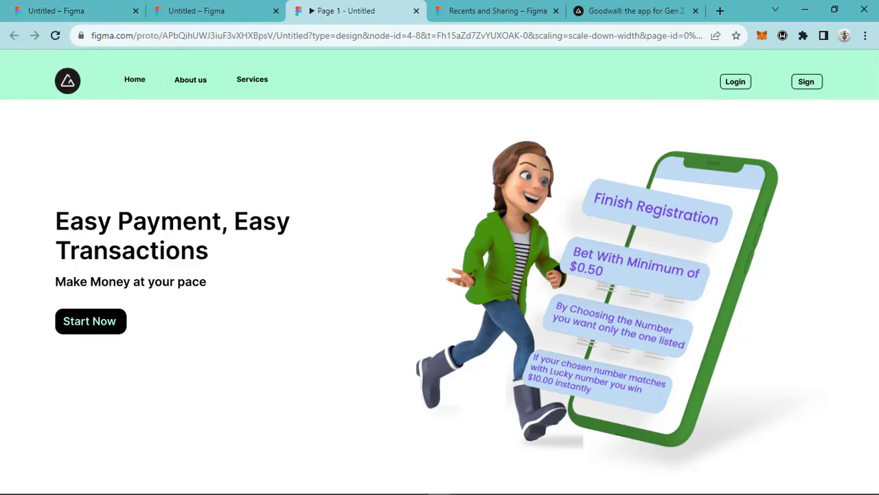
# Move the Frame 5 1 hero illustration out of Nav Bar into Desktop - 2's scrolling layers, and test the page scrolling in the prototype
pyautogui.hotkey('ctrl', 'shift', 'Tab')
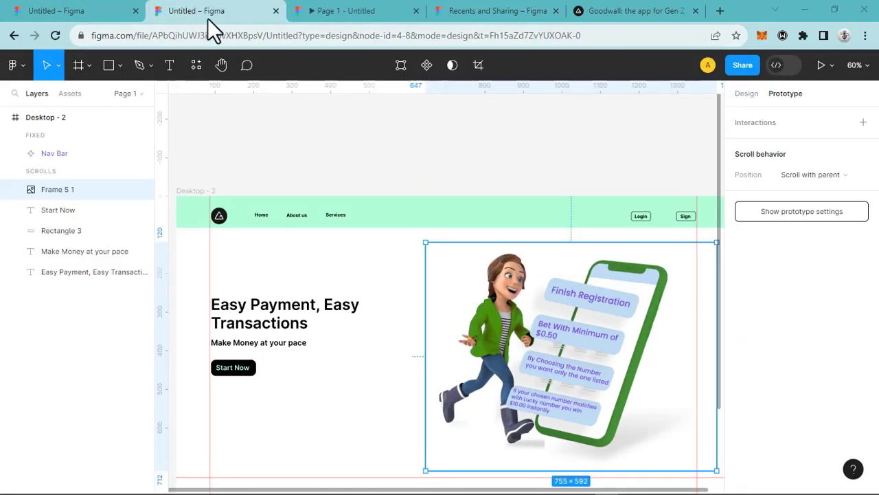
pyautogui.click(338, 12)
pyautogui.scroll(-5, 355, 230)
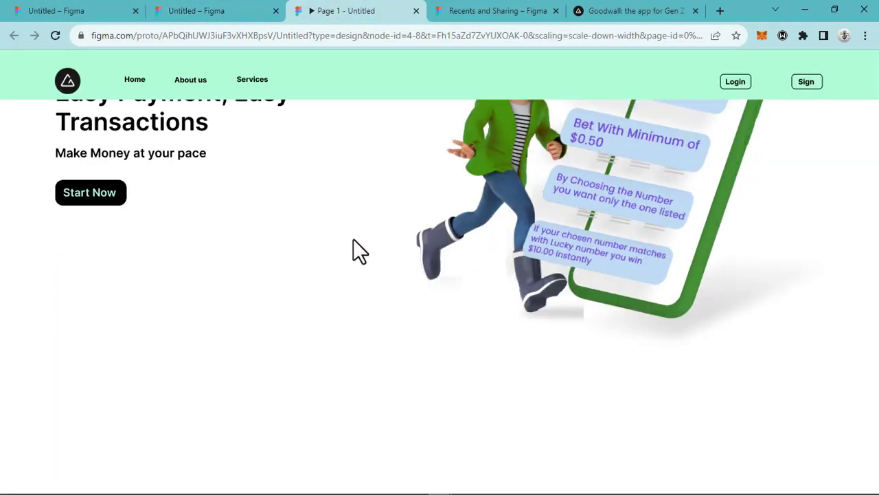
pyautogui.scroll(5, 351, 242)
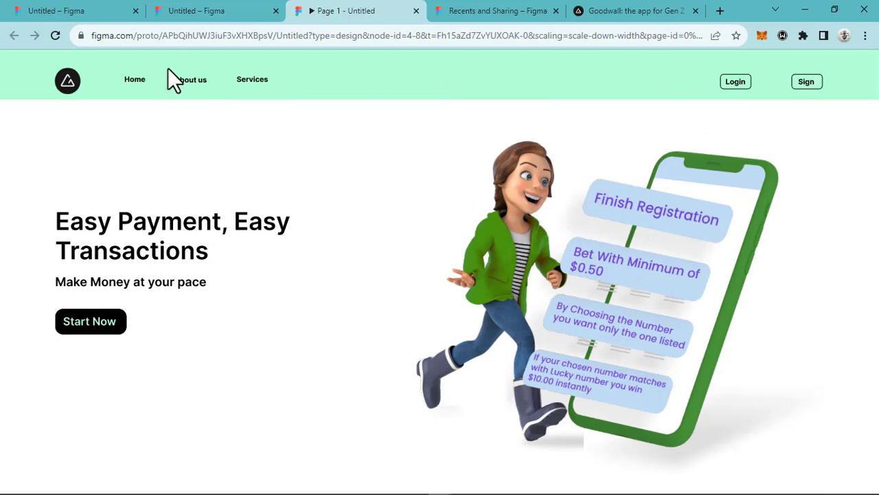
pyautogui.scroll(-3, 351, 214)
pyautogui.scroll(3, 350, 215)
pyautogui.scroll(-3, 458, 245)
pyautogui.scroll(2, 458, 245)
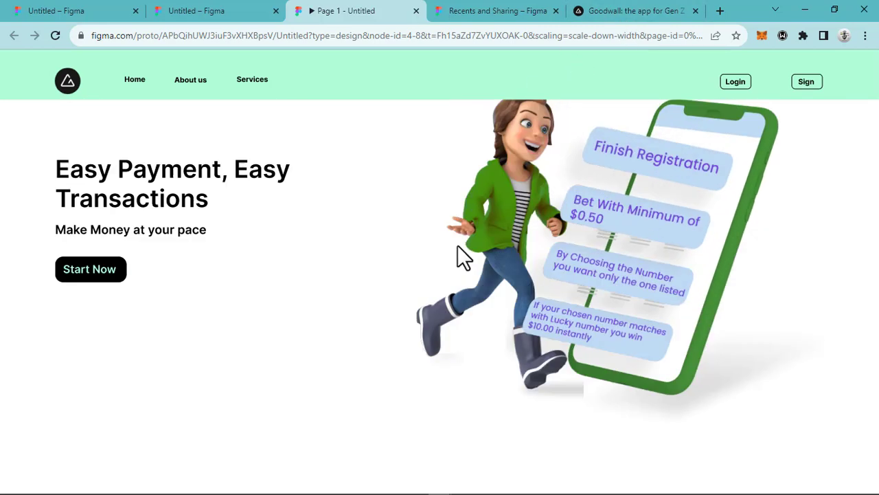
pyautogui.scroll(-3, 458, 245)
pyautogui.scroll(4, 516, 285)
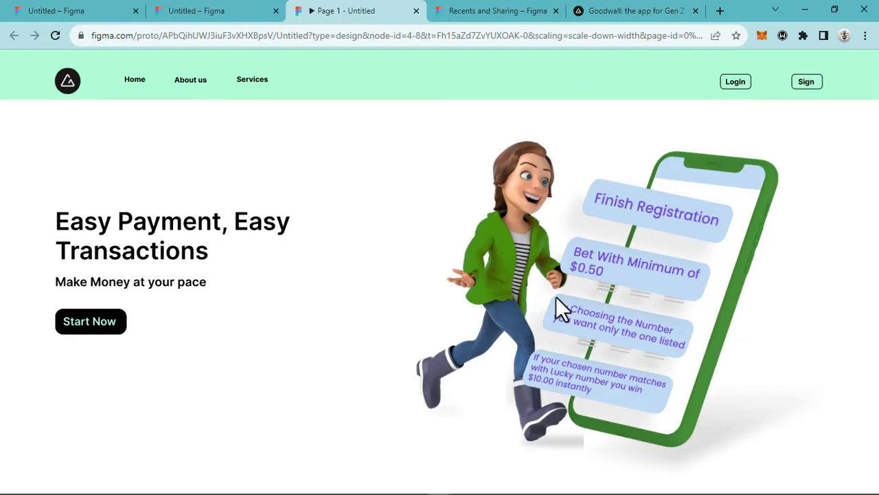